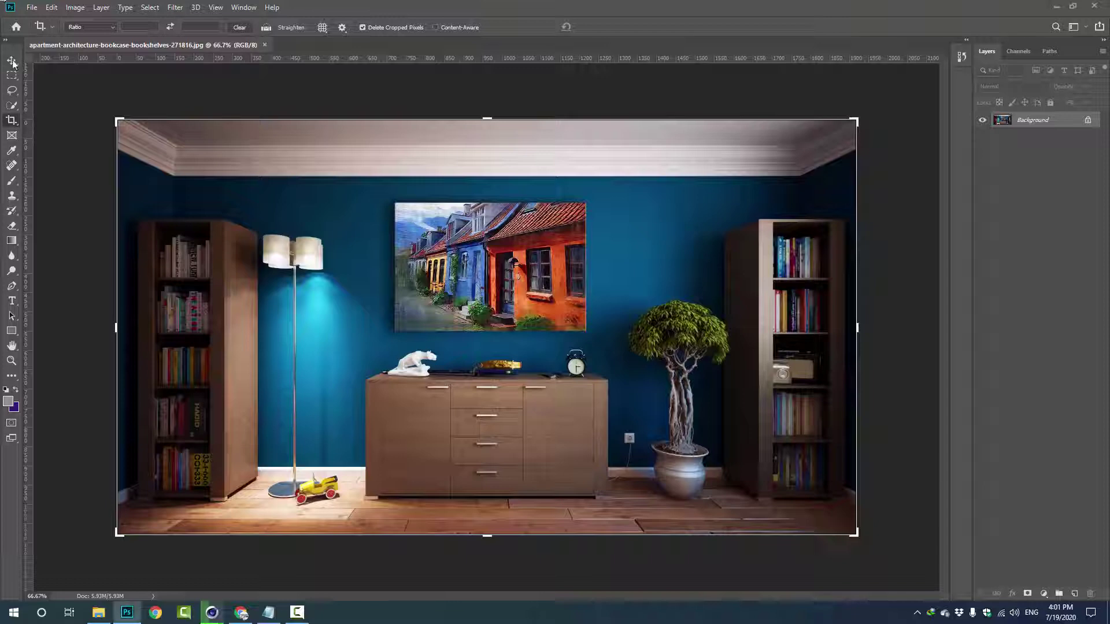
# Step: Commit the crop and draw a grey rectangle over the back wall
pyautogui.click(12, 61)
pyautogui.scroll(5, 196, 195)
pyautogui.scroll(-5, 196, 195)
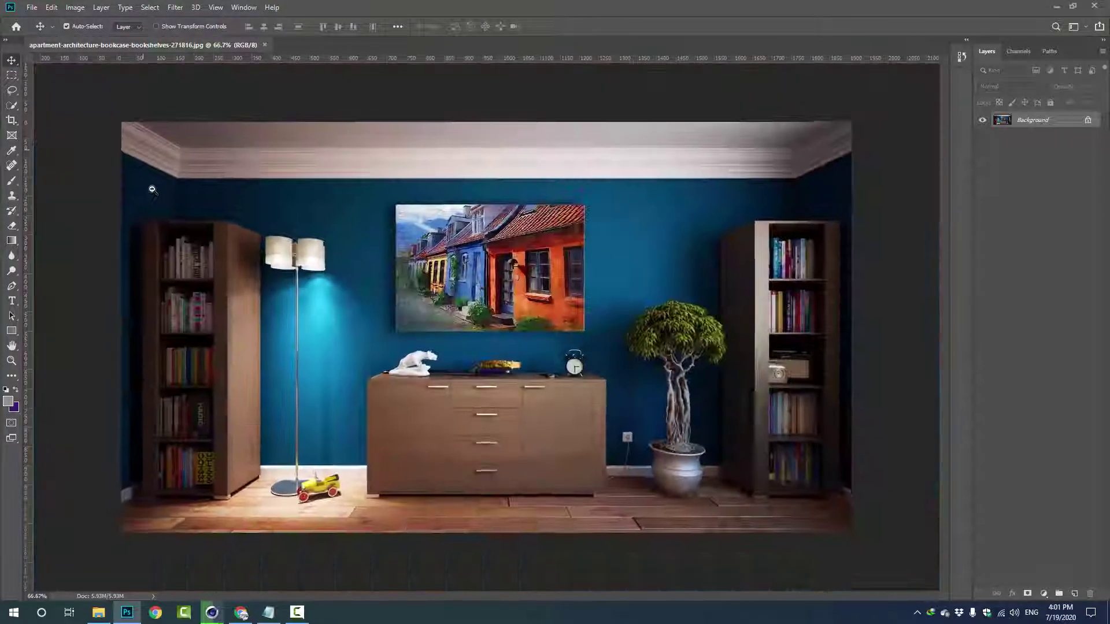
pyautogui.press('u')
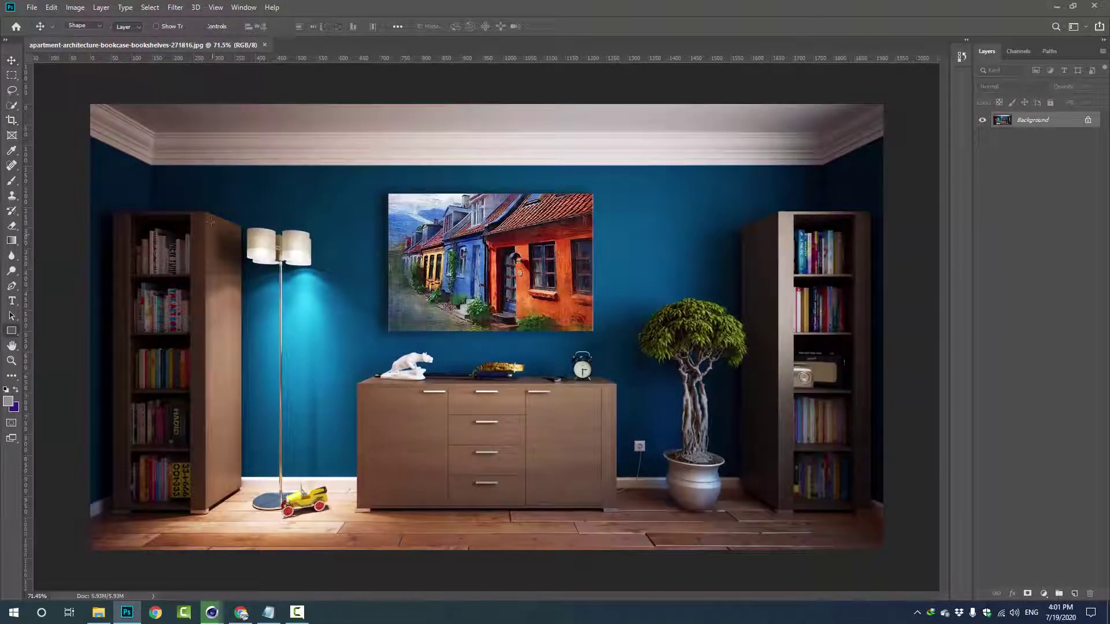
pyautogui.moveTo(163, 179); pyautogui.dragTo(823, 456)
pyautogui.scroll(5, 846, 164)
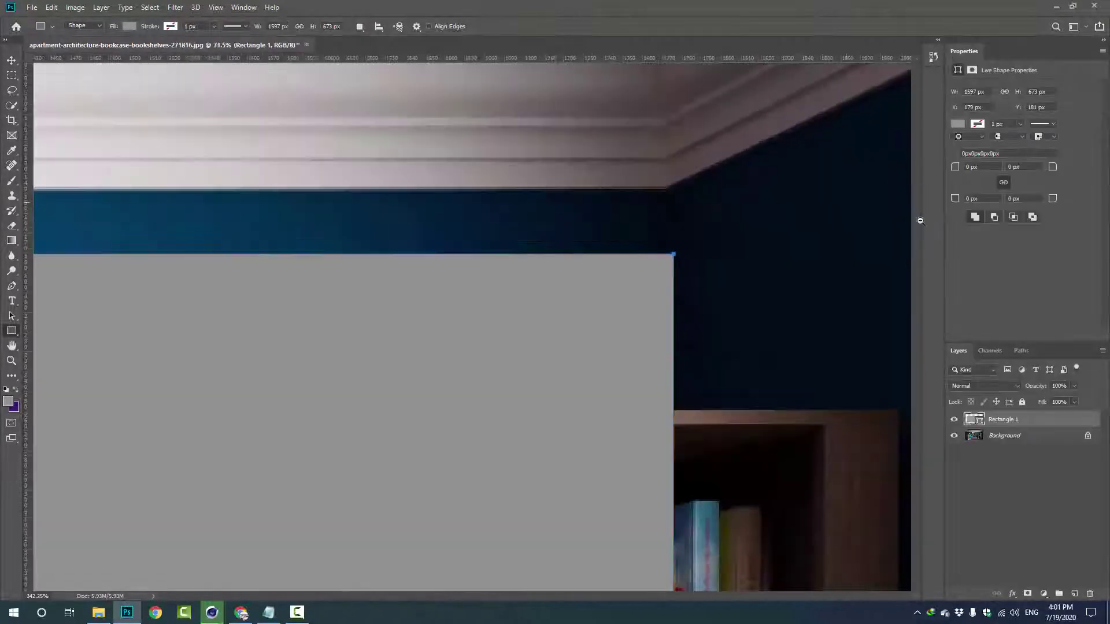
# Step: Stretch the rectangle up to the ceiling molding, left to the wall corner, down toward the floor
pyautogui.hotkey('ctrl', 't')
pyautogui.moveTo(500, 263); pyautogui.dragTo(500, 223)
pyautogui.scroll(-5, 500, 222)
pyautogui.scroll(5, 283, 249)
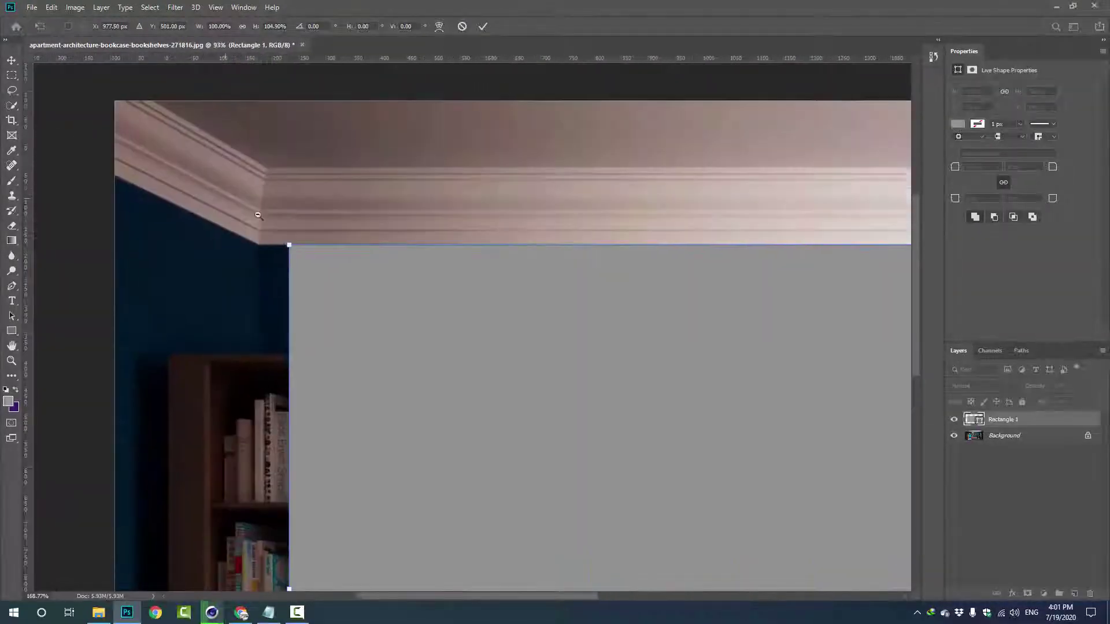
pyautogui.moveTo(285, 347); pyautogui.dragTo(260, 347)
pyautogui.press('Return')
pyautogui.scroll(-5, 592, 405)
pyautogui.scroll(5, 592, 405)
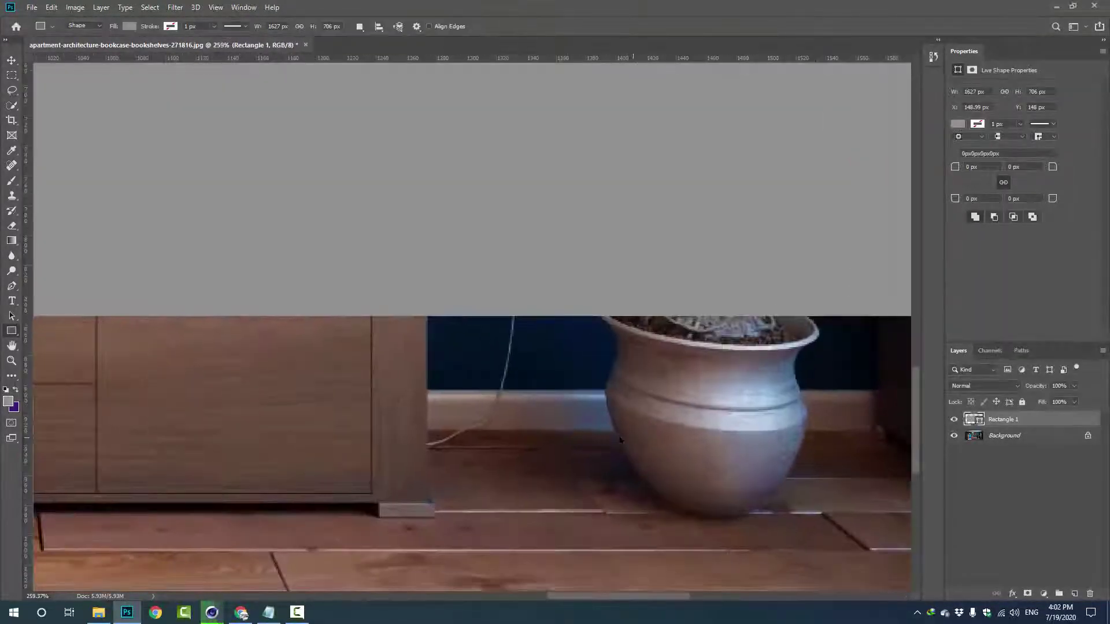
pyautogui.moveTo(521, 315); pyautogui.dragTo(509, 394)
pyautogui.scroll(-5, 509, 394)
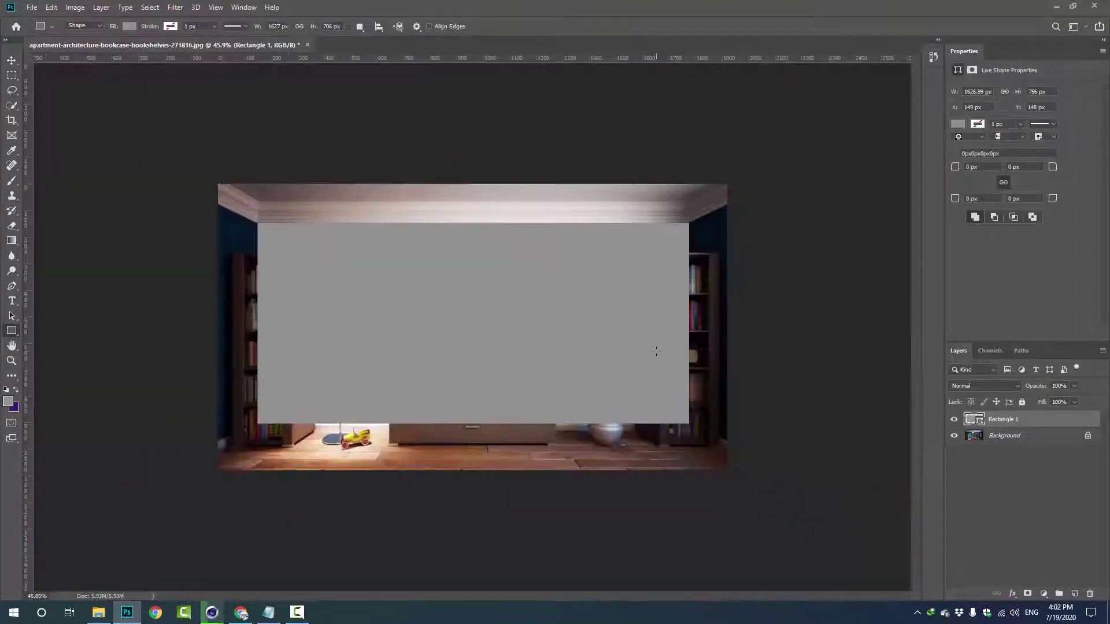
# Step: Glance at the rectangle's layer effects, then open the damask image 1933.jpg from the project folder
pyautogui.rightClick(1033, 424)
pyautogui.click(905, 127)
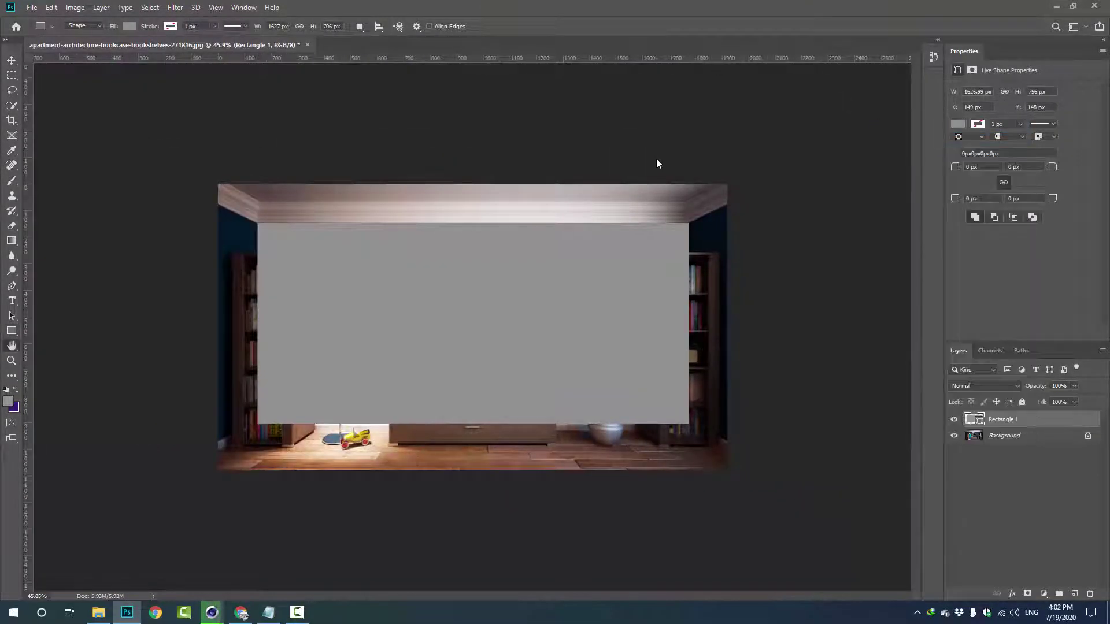
pyautogui.press('Escape')
pyautogui.hotkey('alt', 'Tab')
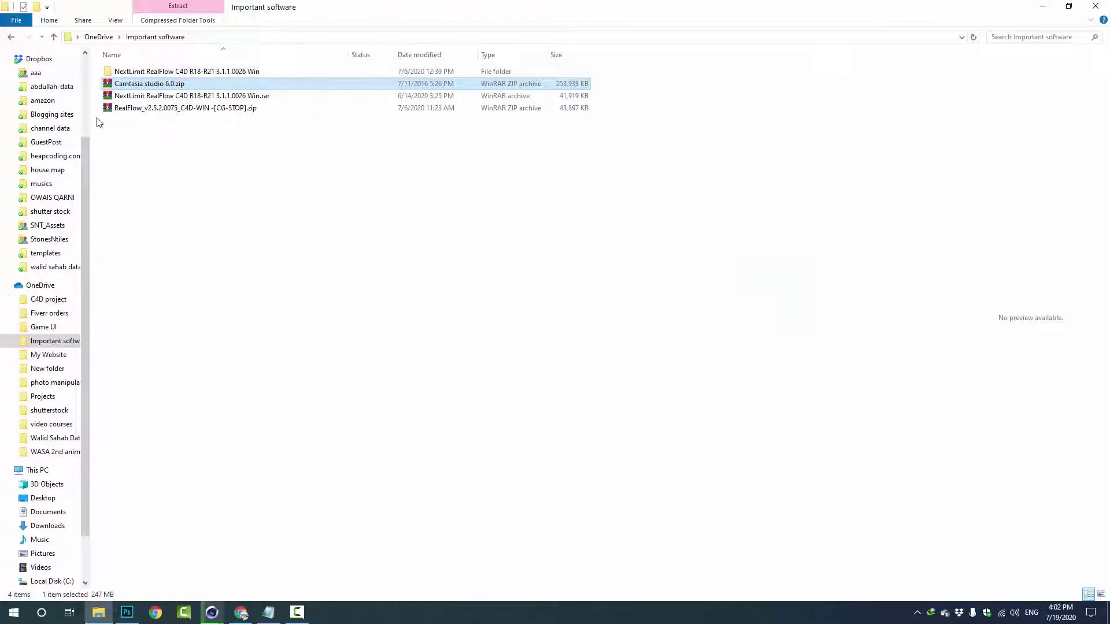
pyautogui.click(55, 382)
pyautogui.doubleClick(130, 87)
pyautogui.doubleClick(136, 84)
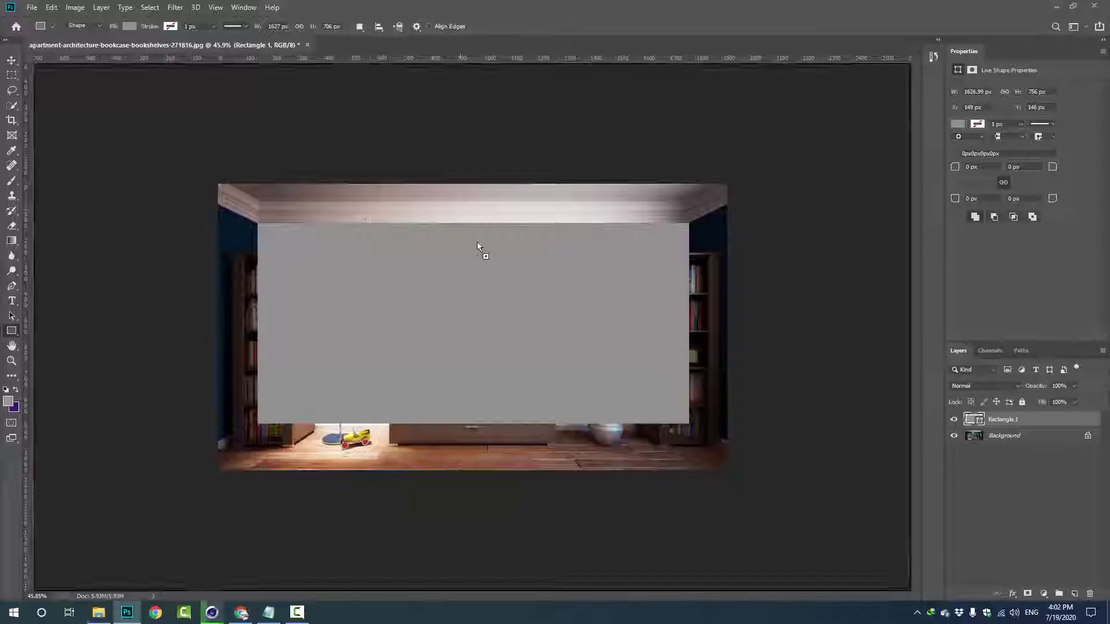
# Step: Define the damask image 1933.jpg as a new pattern
pyautogui.click(52, 7)
pyautogui.click(75, 322)
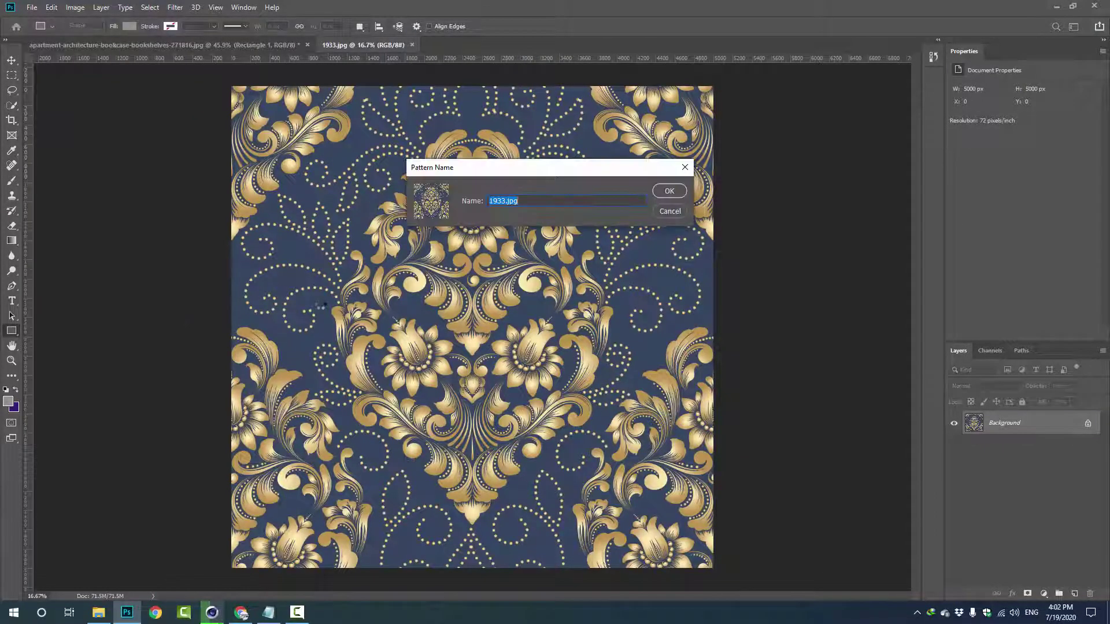
pyautogui.press('Return')
pyautogui.click(116, 45)
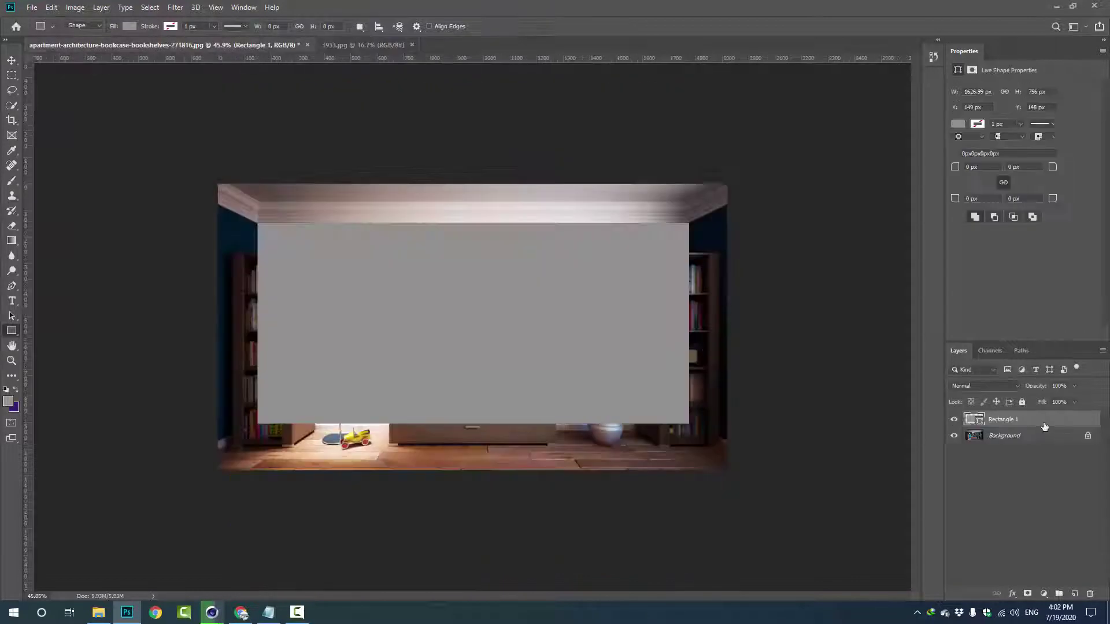
# Step: Give Rectangle 1 a Pattern Overlay using the damask pattern at a reduced scale
pyautogui.doubleClick(1035, 420)
pyautogui.click(609, 315)
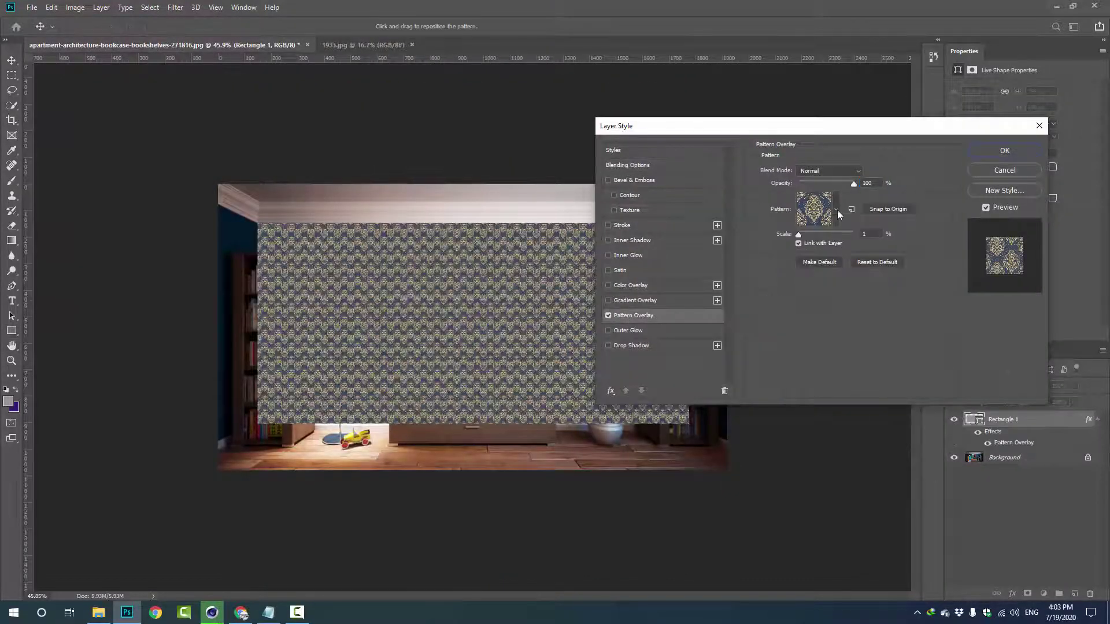
pyautogui.click(836, 210)
pyautogui.doubleClick(757, 299)
pyautogui.moveTo(805, 234); pyautogui.dragTo(800, 237)
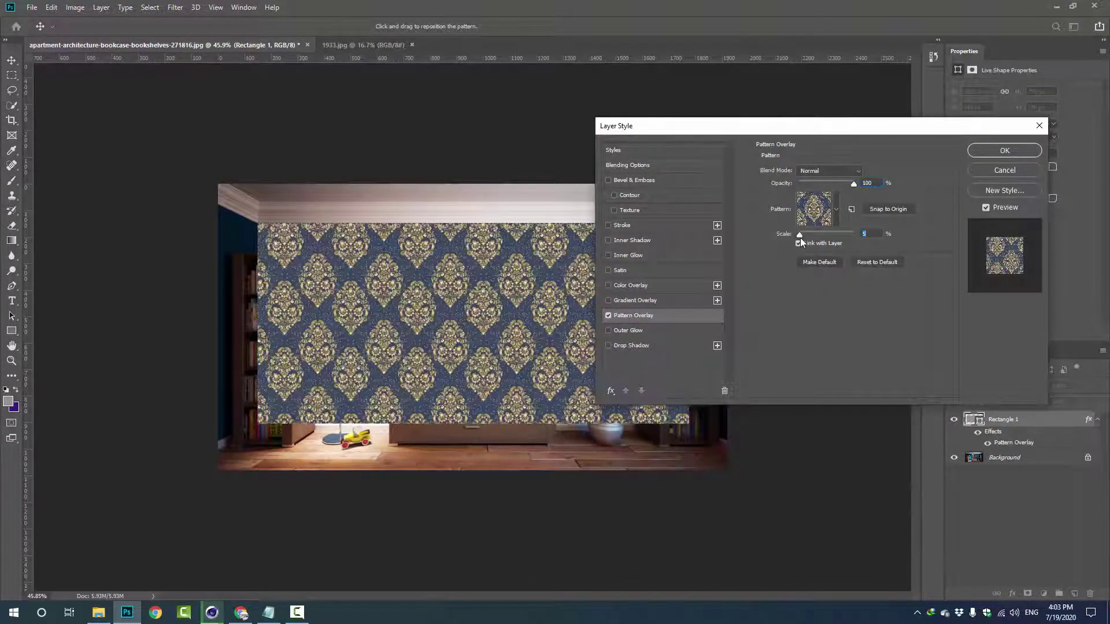
pyautogui.press('Return')
pyautogui.scroll(2, 542, 272)
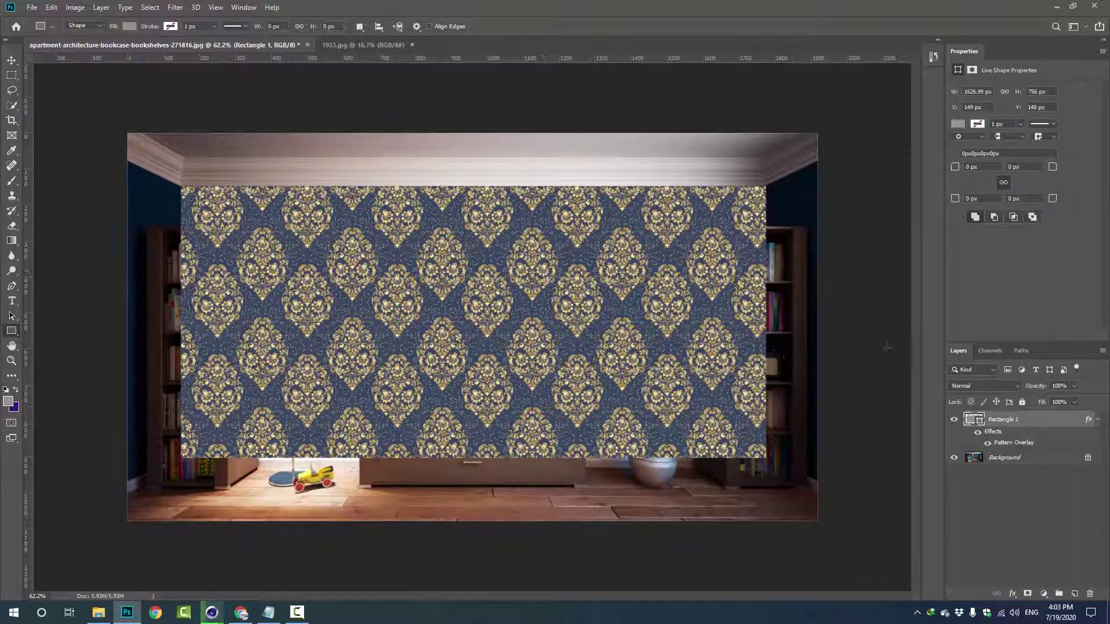
pyautogui.click(890, 253)
# Step: Confirm the smaller pattern scale and save the document as 1.psd
pyautogui.press('Return')
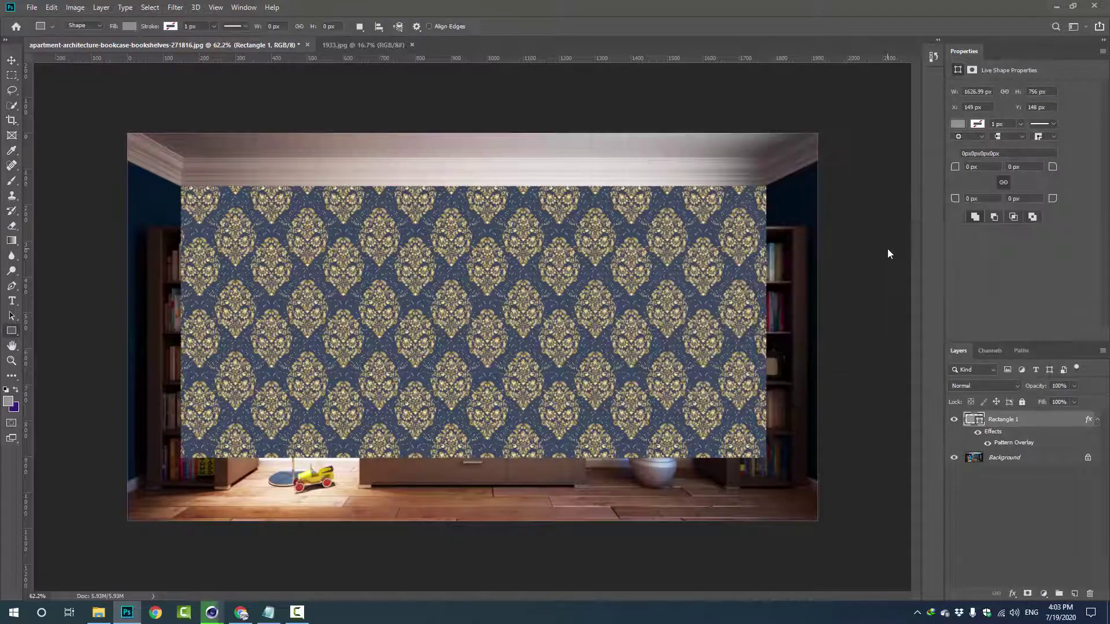
pyautogui.hotkey('ctrl', 'shift', 's')
pyautogui.write('1')
pyautogui.press('Return')
# Step: Convert the wallpaper rectangle to a smart object and hide it
pyautogui.rightClick(1018, 419)
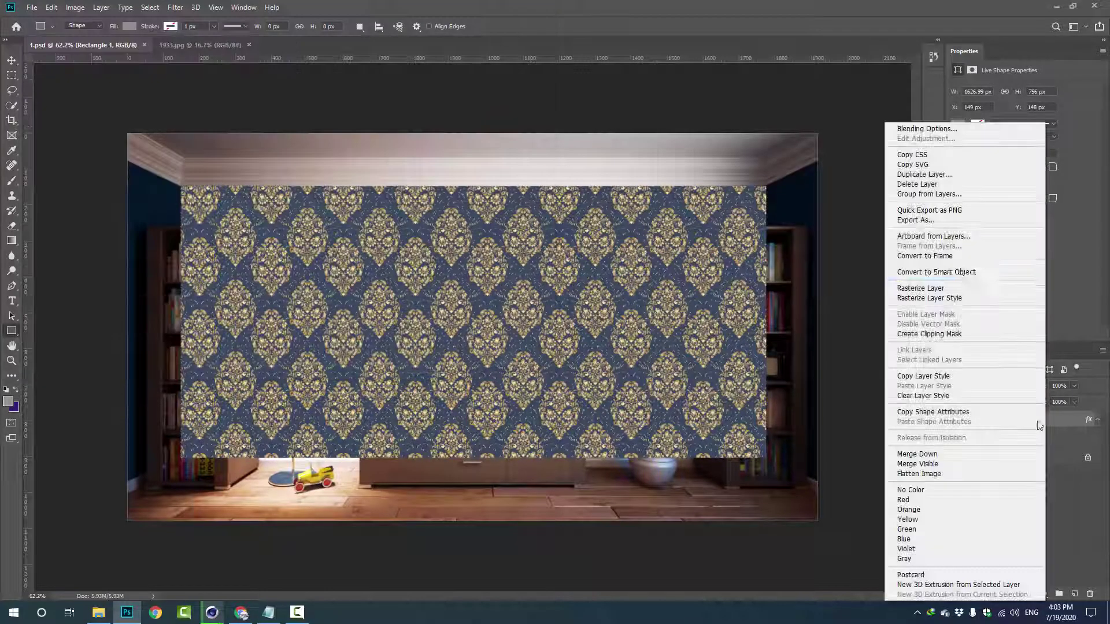
pyautogui.click(930, 271)
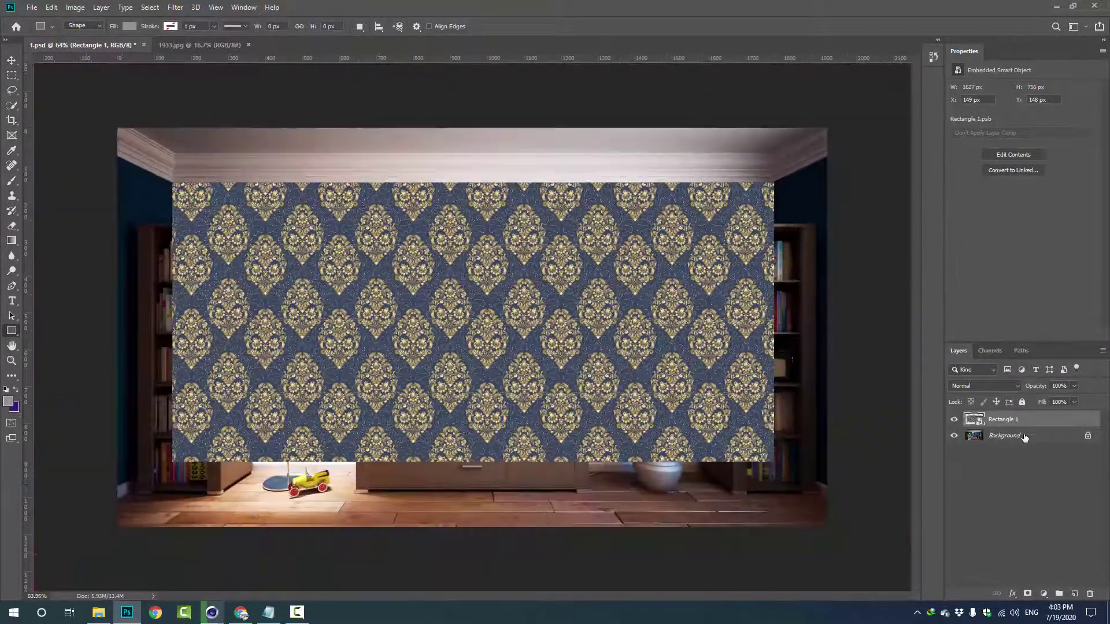
pyautogui.click(953, 419)
pyautogui.scroll(5, 566, 253)
# Step: Trace the outline of the right-hand bookcase with the Pen tool
pyautogui.press('p')
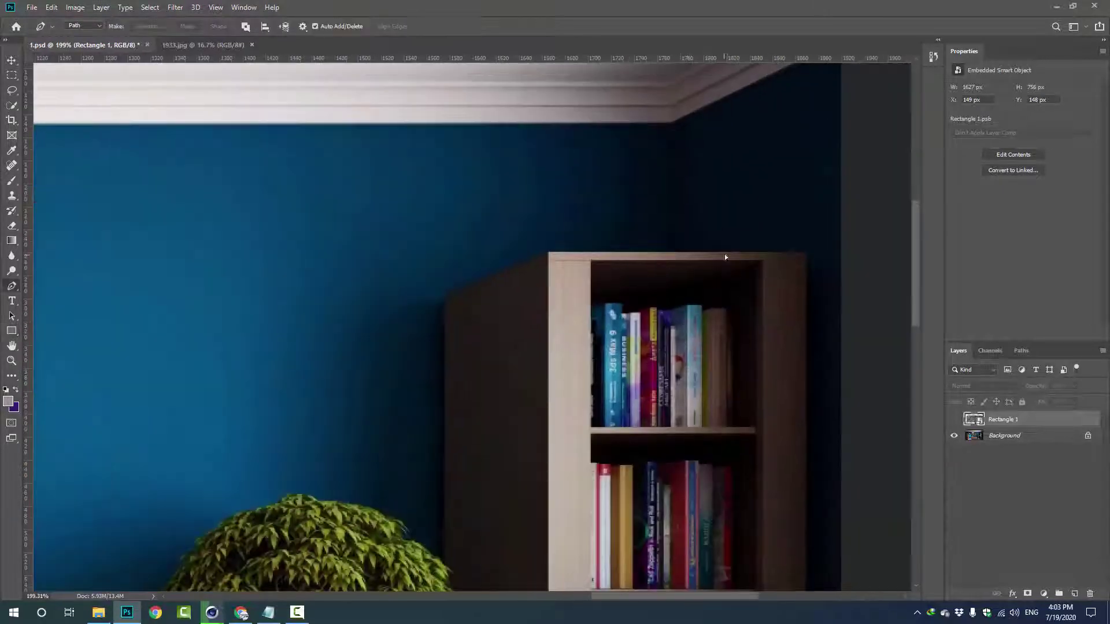
pyautogui.scroll(-2, 566, 253)
pyautogui.scroll(1, 566, 253)
pyautogui.scroll(2, 669, 247)
pyautogui.click(798, 277)
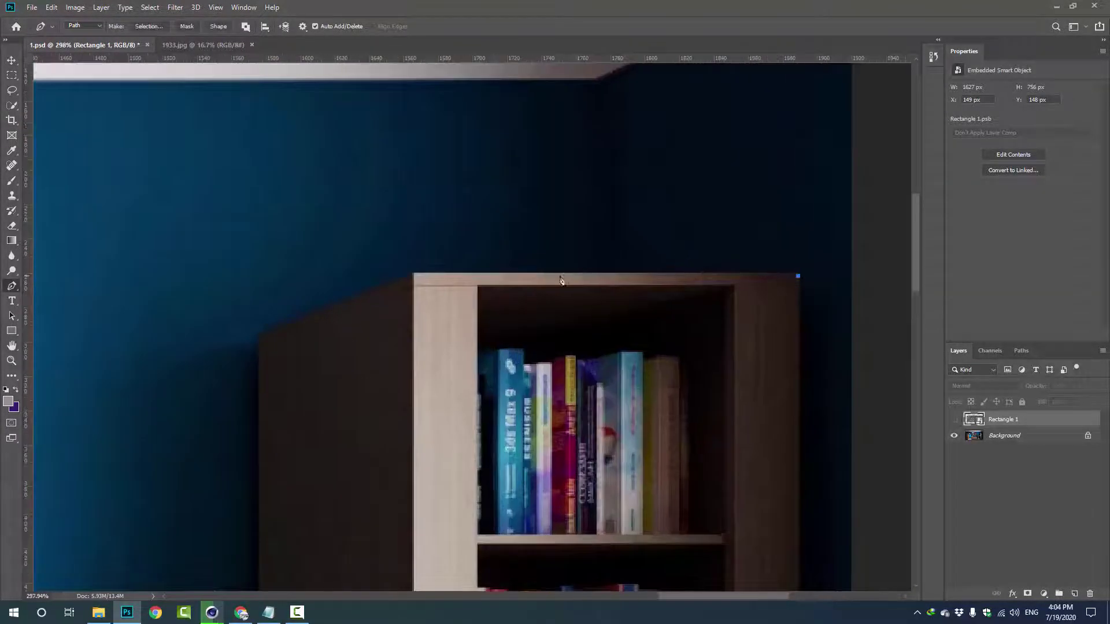
pyautogui.click(415, 275)
pyautogui.click(347, 248)
pyautogui.scroll(-1, 347, 248)
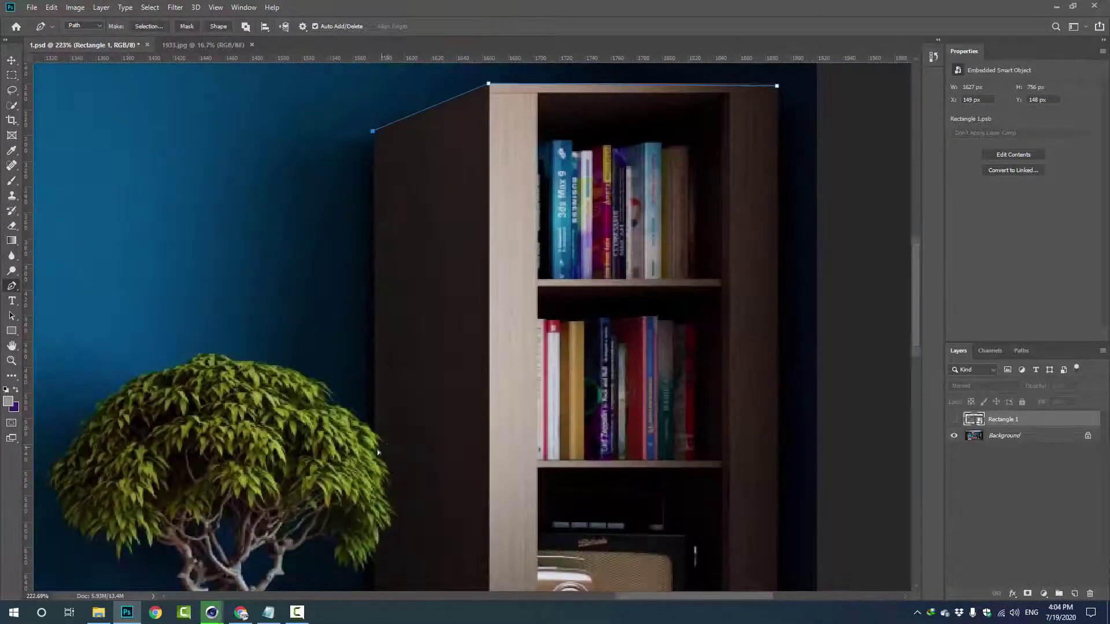
pyautogui.scroll(3, 377, 428)
pyautogui.click(379, 426)
pyautogui.scroll(-2, 379, 426)
pyautogui.scroll(-3, 405, 439)
pyautogui.scroll(1, 443, 455)
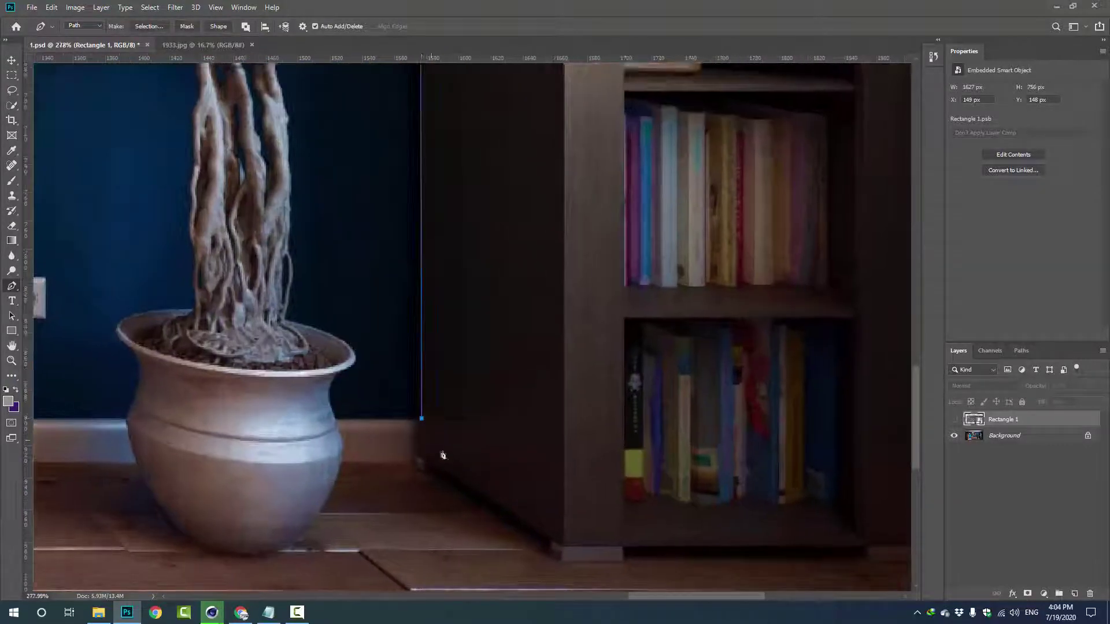
pyautogui.hscroll(5, 538, 474)
pyautogui.scroll(3, 526, 376)
pyautogui.scroll(3, 578, 271)
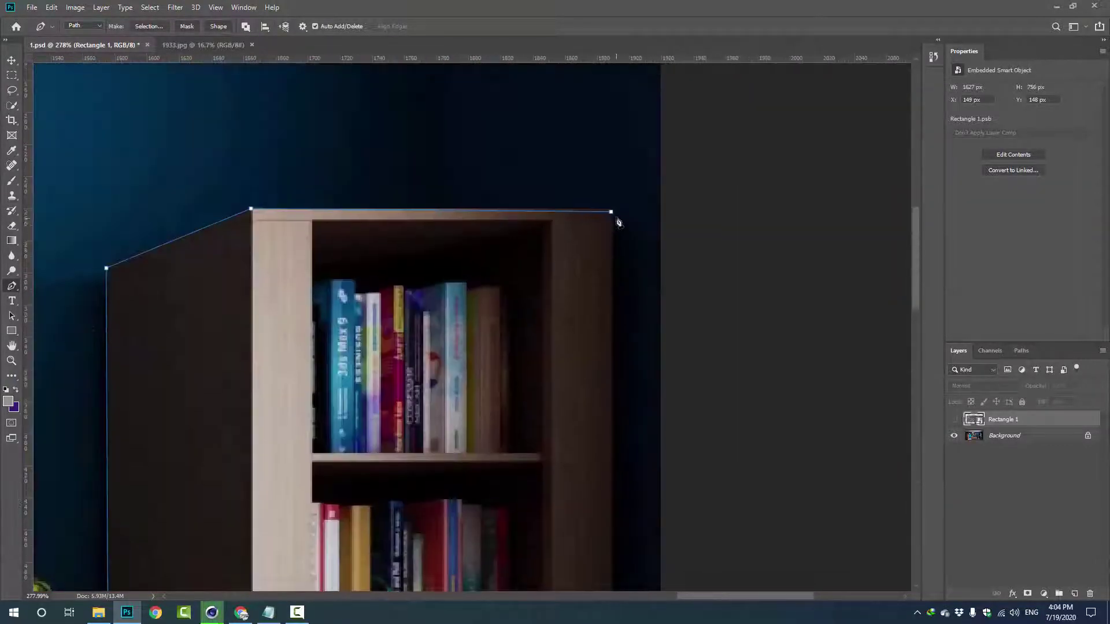
pyautogui.scroll(-2, 578, 261)
# Step: Group the wallpaper, add a group mask, and make a selection from the bookcase path
pyautogui.hotkey('ctrl', 'g')
pyautogui.click(1074, 594)
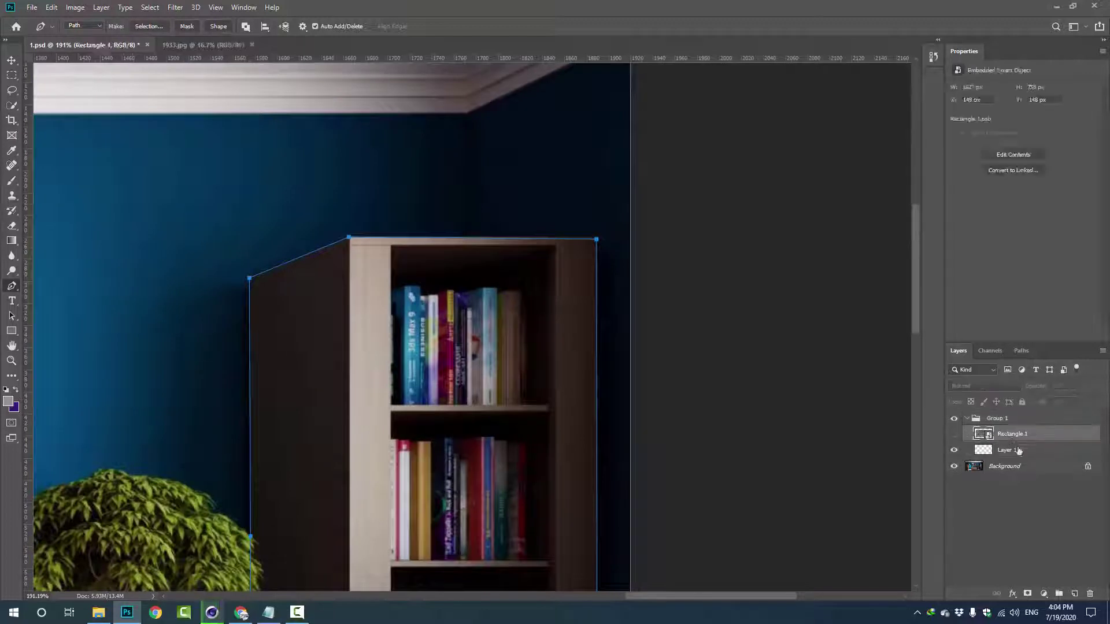
pyautogui.click(996, 419)
pyautogui.click(1027, 593)
pyautogui.rightClick(478, 90)
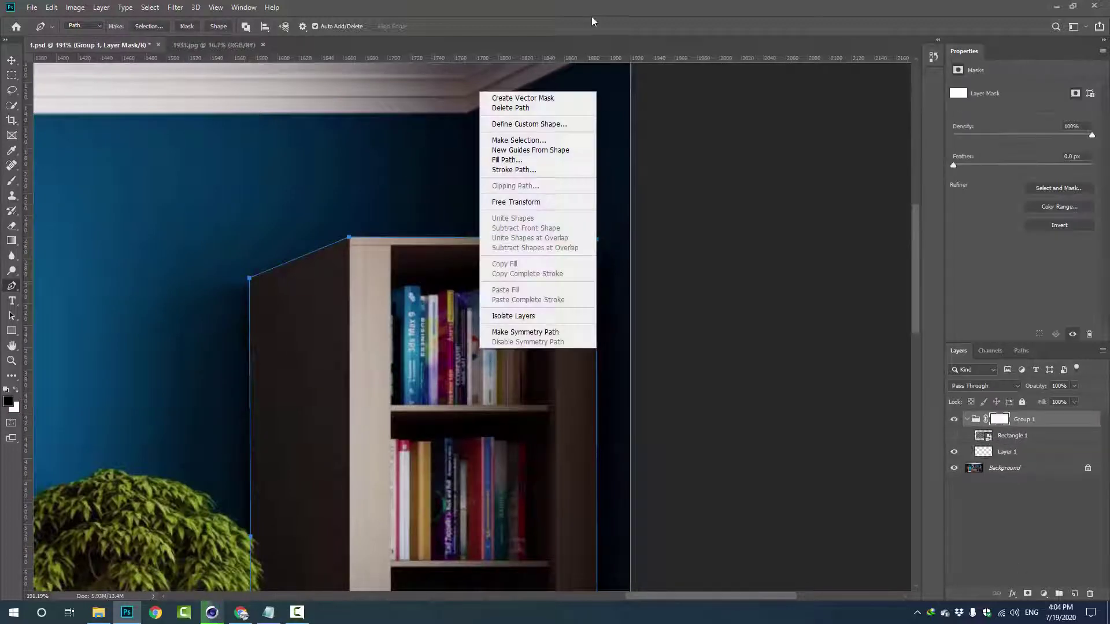
pyautogui.click(572, 139)
pyautogui.click(613, 163)
pyautogui.click(1006, 451)
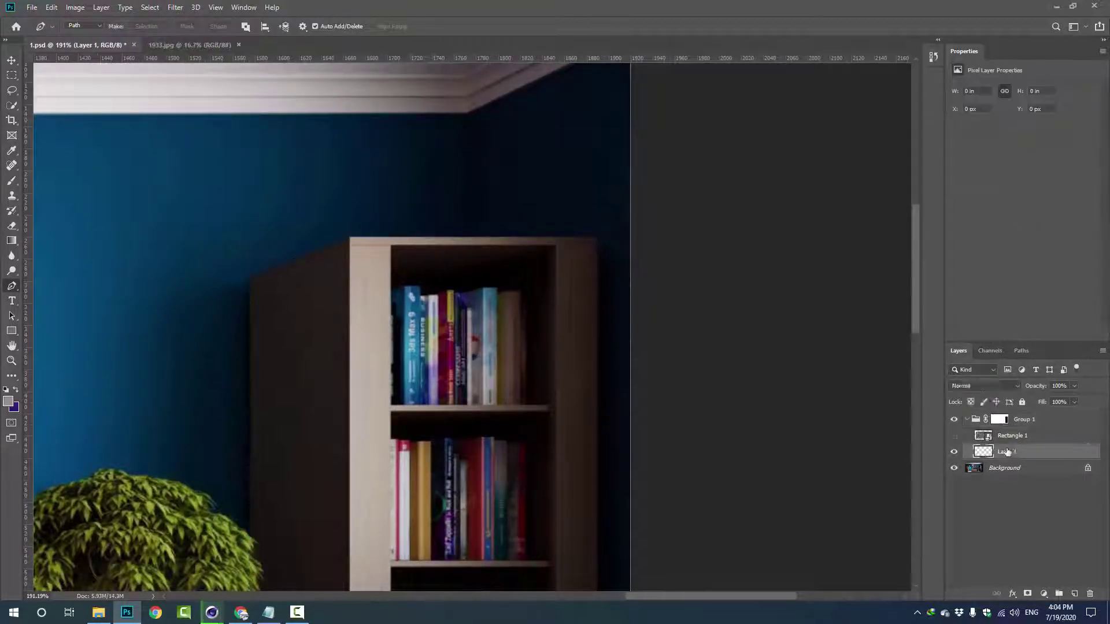
pyautogui.press('Delete')
# Step: Hide the wallpaper and pen-trace the bonsai foliage and its left side
pyautogui.scroll(-5, 565, 250)
pyautogui.scroll(5, 538, 398)
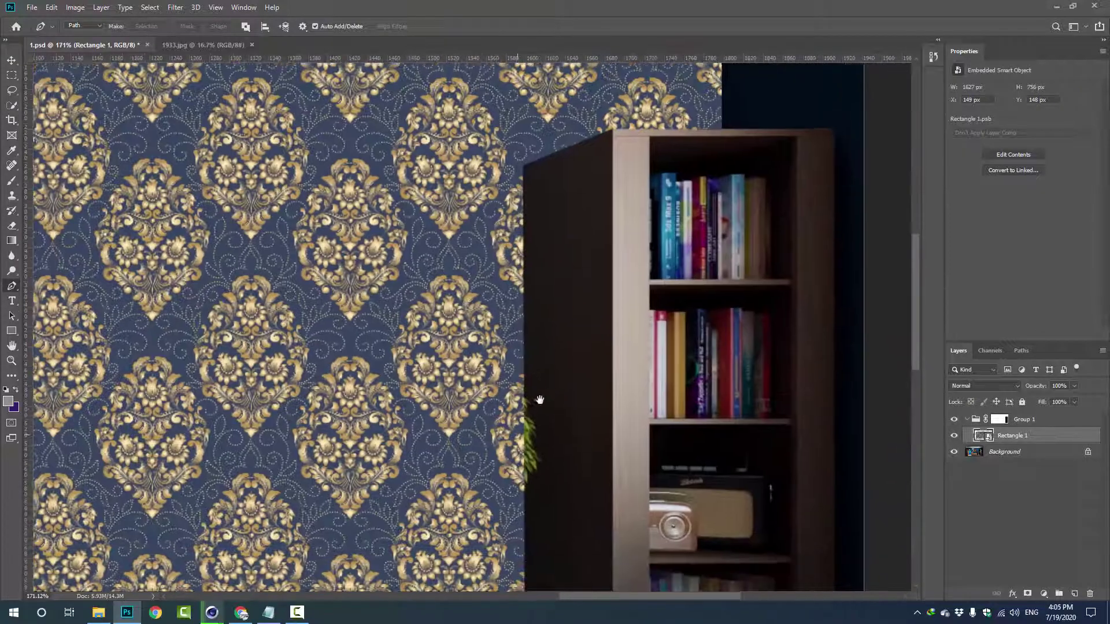
pyautogui.click(953, 421)
pyautogui.scroll(3, 377, 424)
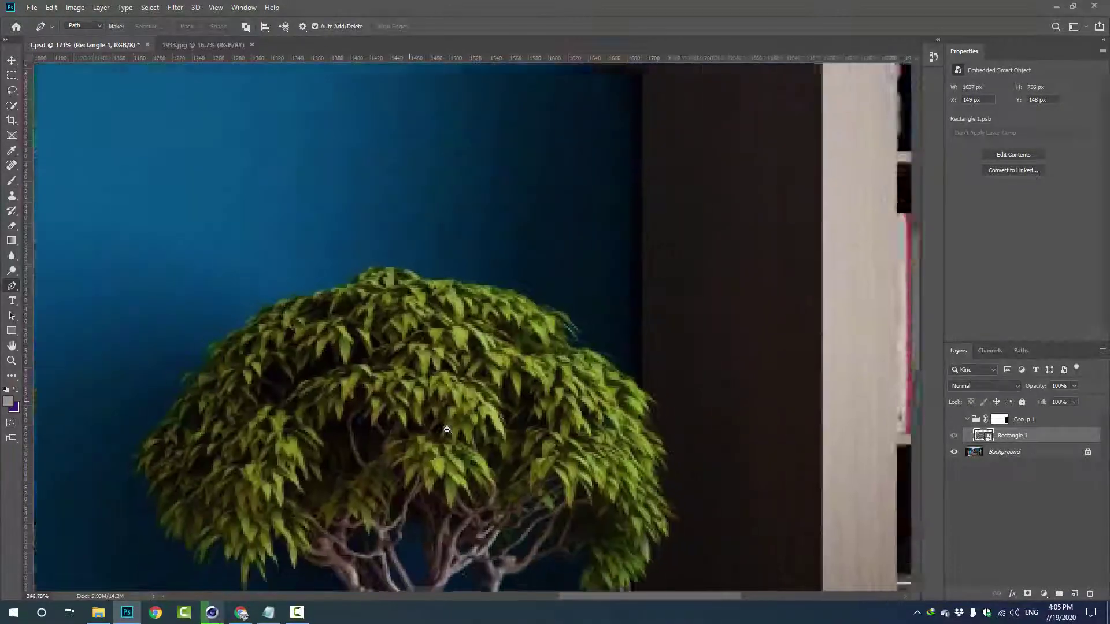
pyautogui.scroll(2, 454, 433)
pyautogui.click(658, 396)
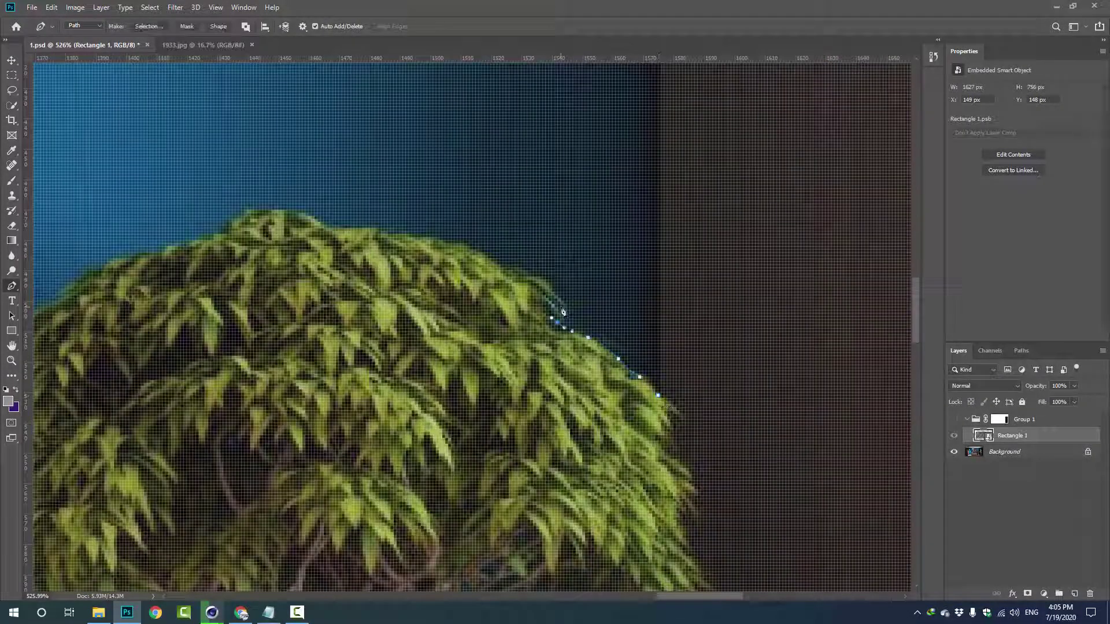
pyautogui.moveTo(300, 217); pyautogui.dragTo(570, 254)
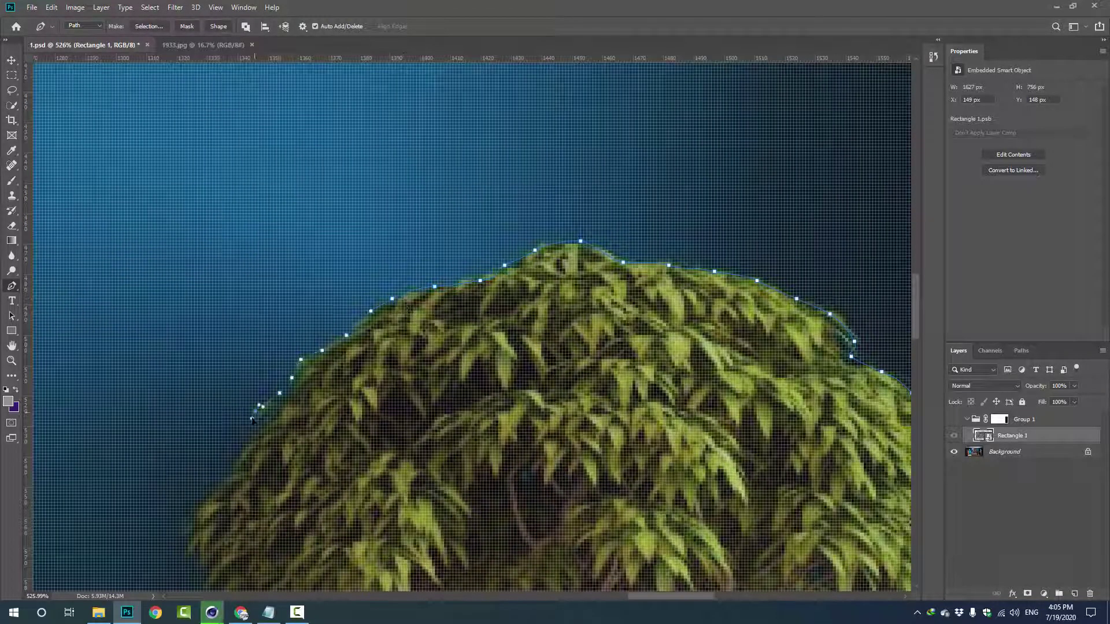
pyautogui.moveTo(252, 420); pyautogui.dragTo(424, 206)
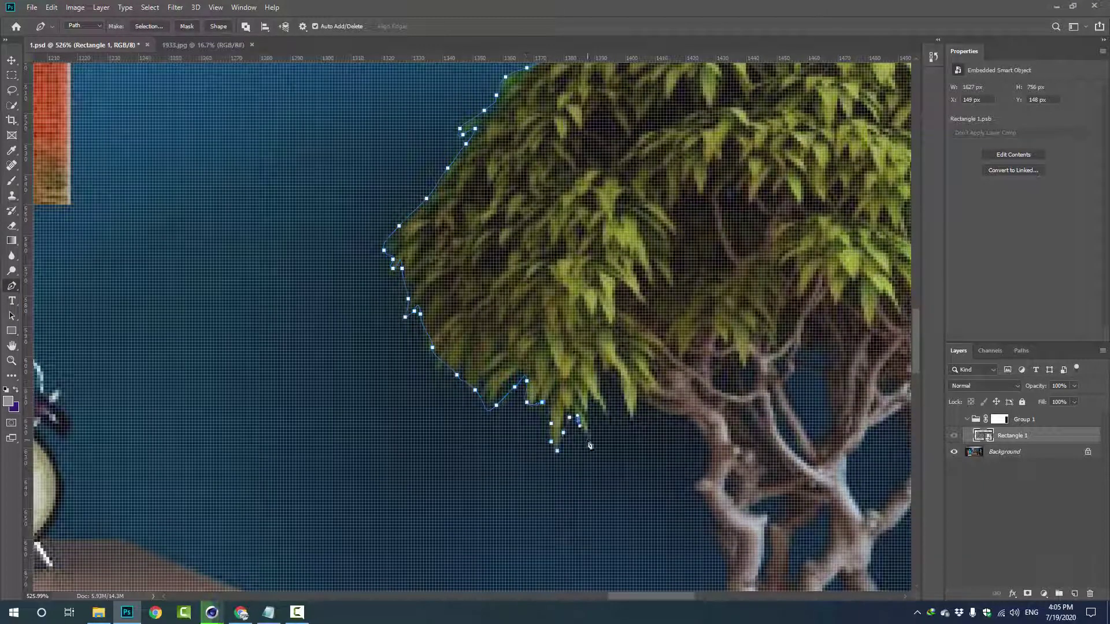
pyautogui.moveTo(707, 476); pyautogui.dragTo(565, 327)
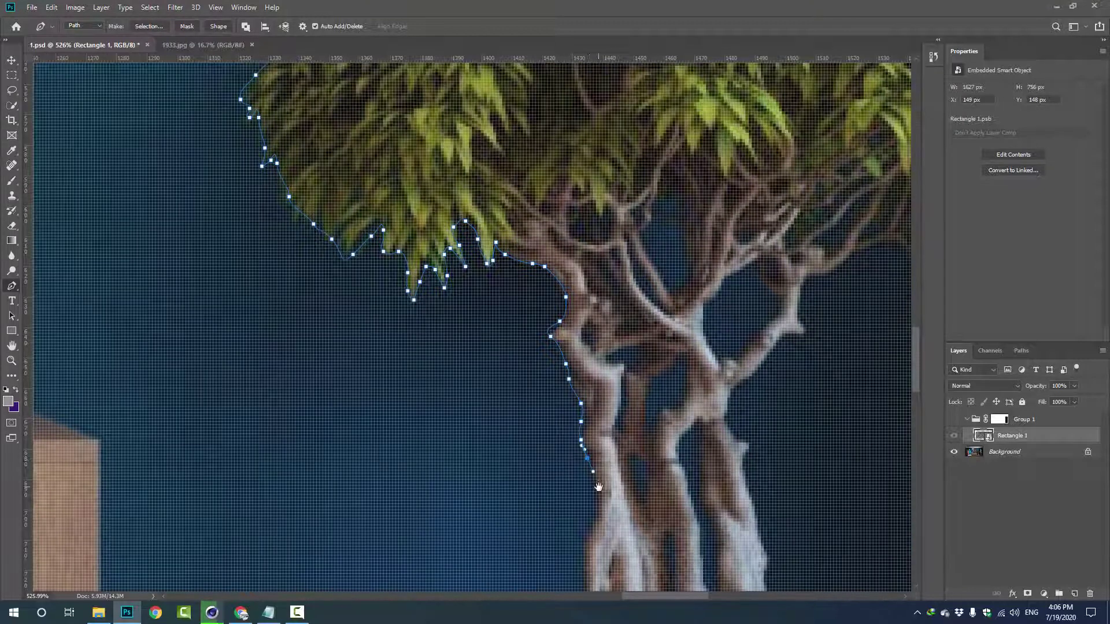
# Step: Continue the bonsai outline down the trunk and around the pot rim
pyautogui.moveTo(598, 487); pyautogui.dragTo(616, 326)
pyautogui.moveTo(612, 437); pyautogui.dragTo(637, 328)
pyautogui.moveTo(624, 416); pyautogui.dragTo(617, 341)
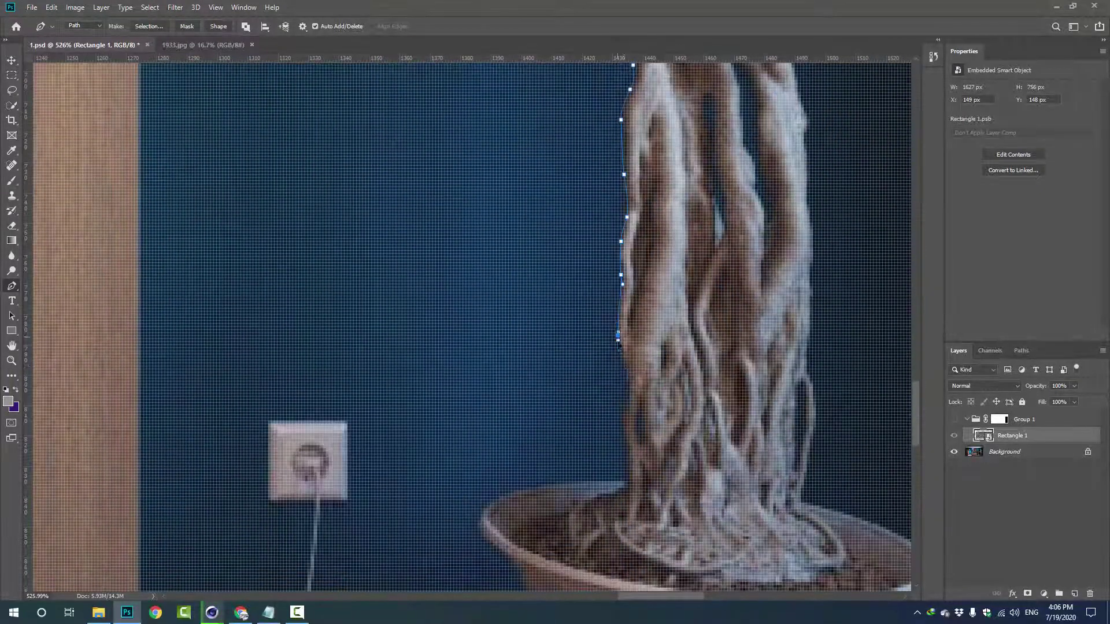
pyautogui.moveTo(625, 433); pyautogui.dragTo(685, 328)
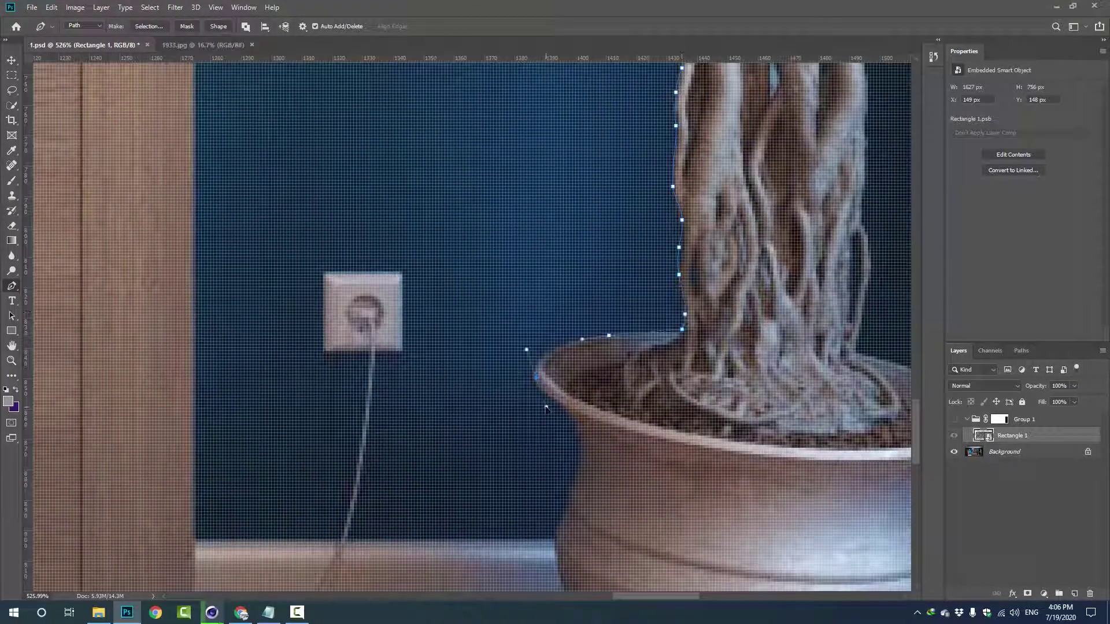
pyautogui.moveTo(579, 452); pyautogui.dragTo(650, 283)
pyautogui.moveTo(631, 336); pyautogui.dragTo(684, 335)
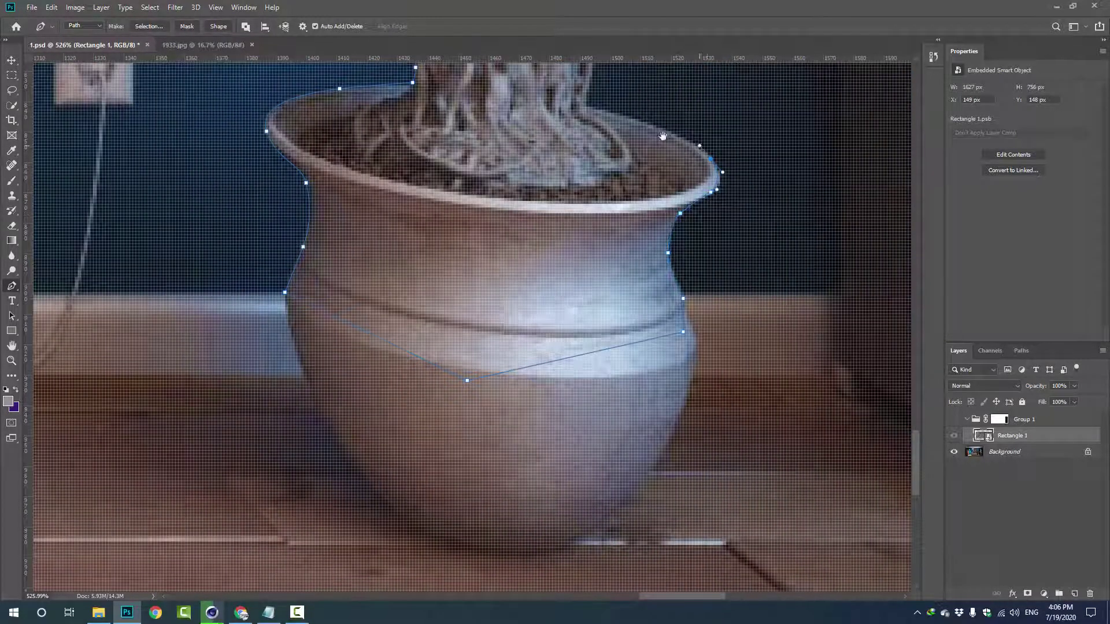
pyautogui.moveTo(662, 136); pyautogui.dragTo(753, 297)
pyautogui.moveTo(690, 183); pyautogui.dragTo(654, 255)
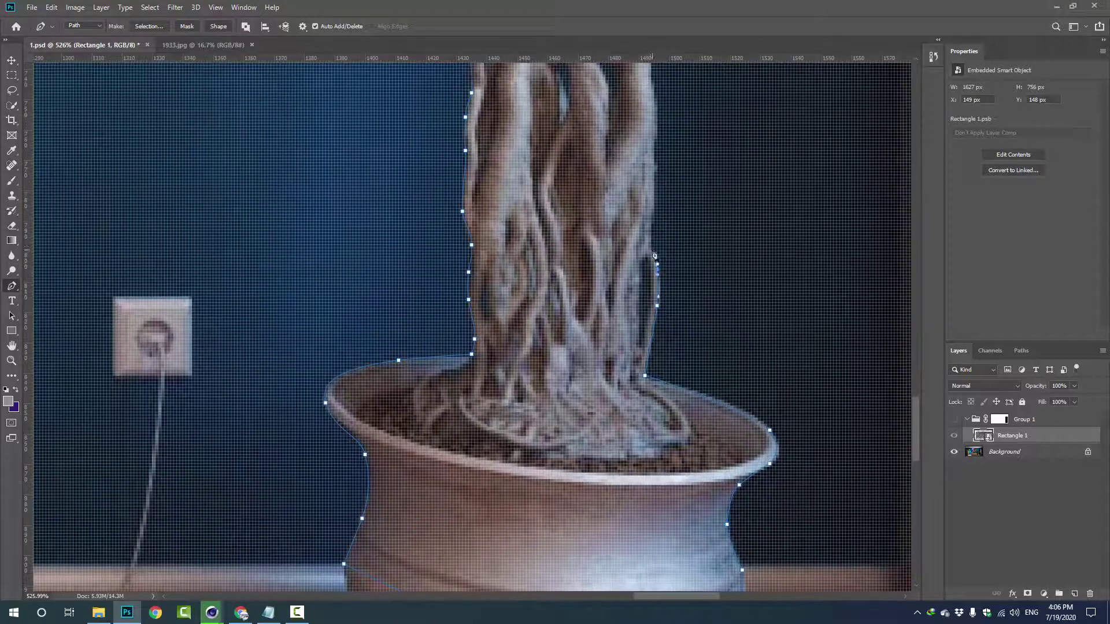
pyautogui.moveTo(655, 169); pyautogui.dragTo(614, 335)
pyautogui.moveTo(611, 248); pyautogui.dragTo(642, 424)
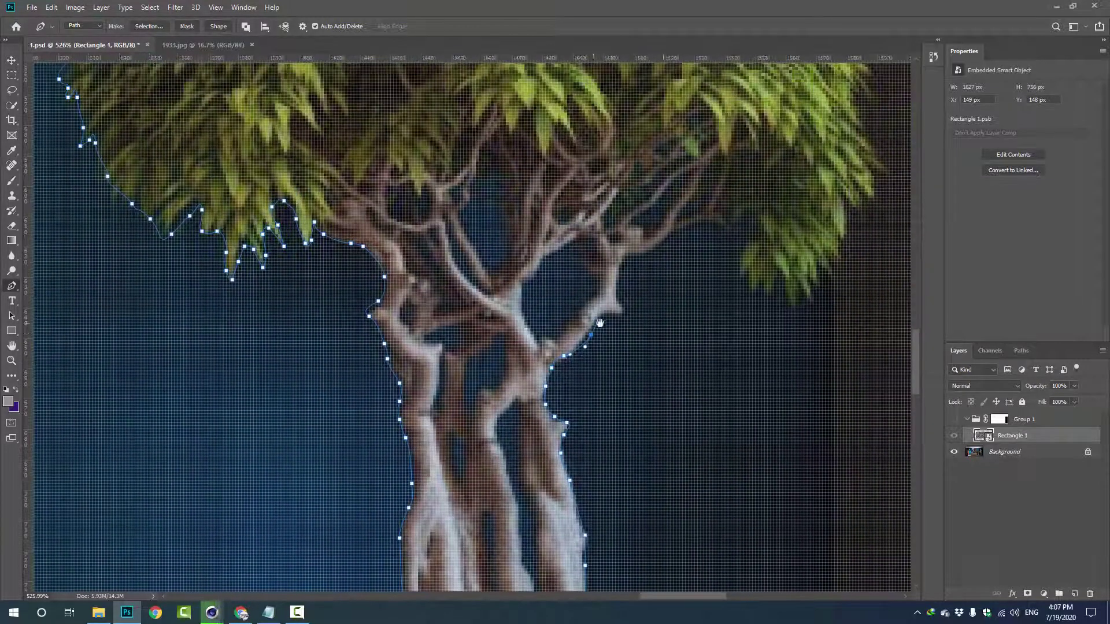
pyautogui.moveTo(632, 287); pyautogui.dragTo(611, 326)
# Step: Trace the right branch and foliage and close the bonsai outline
pyautogui.click(631, 254)
pyautogui.moveTo(650, 253); pyautogui.dragTo(552, 414)
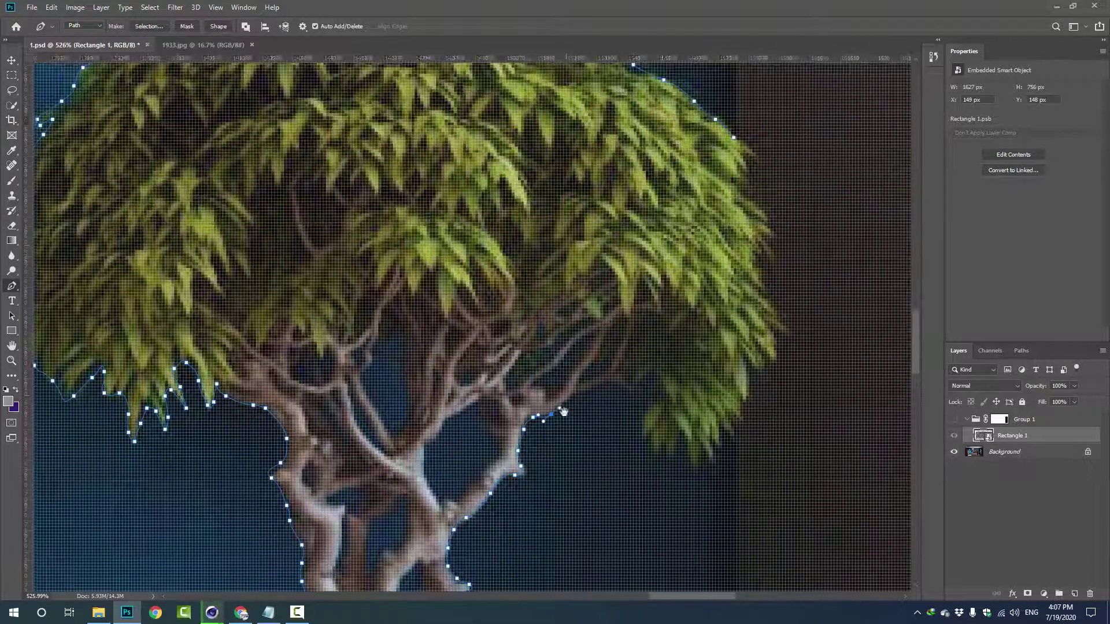
pyautogui.click(596, 384)
pyautogui.click(655, 377)
pyautogui.click(640, 423)
pyautogui.click(642, 438)
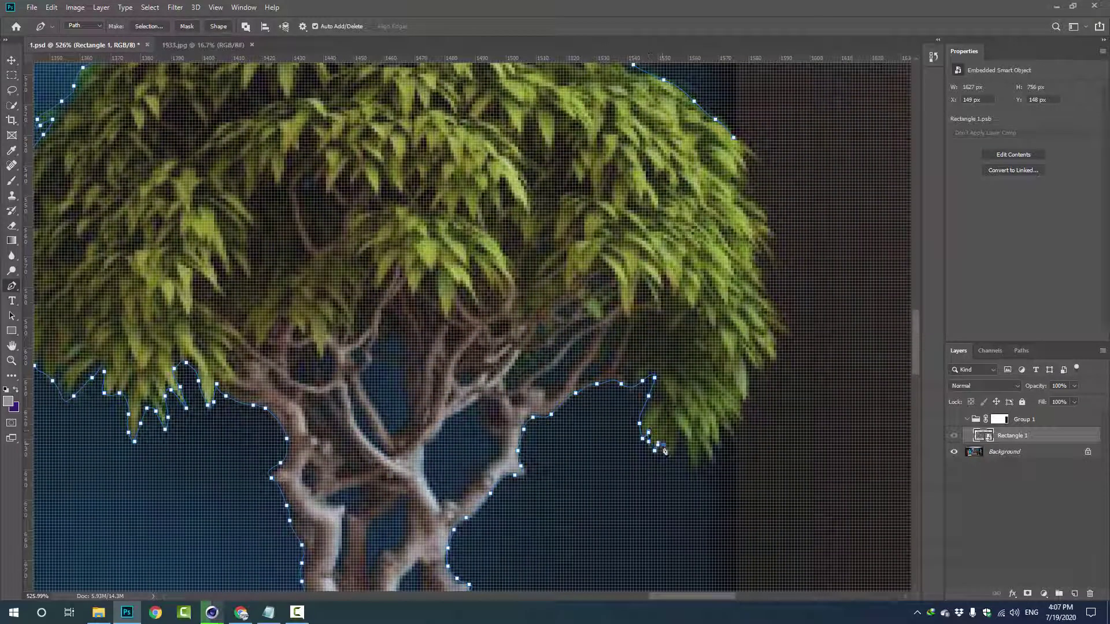
pyautogui.click(694, 471)
pyautogui.click(700, 453)
pyautogui.click(706, 448)
pyautogui.click(713, 462)
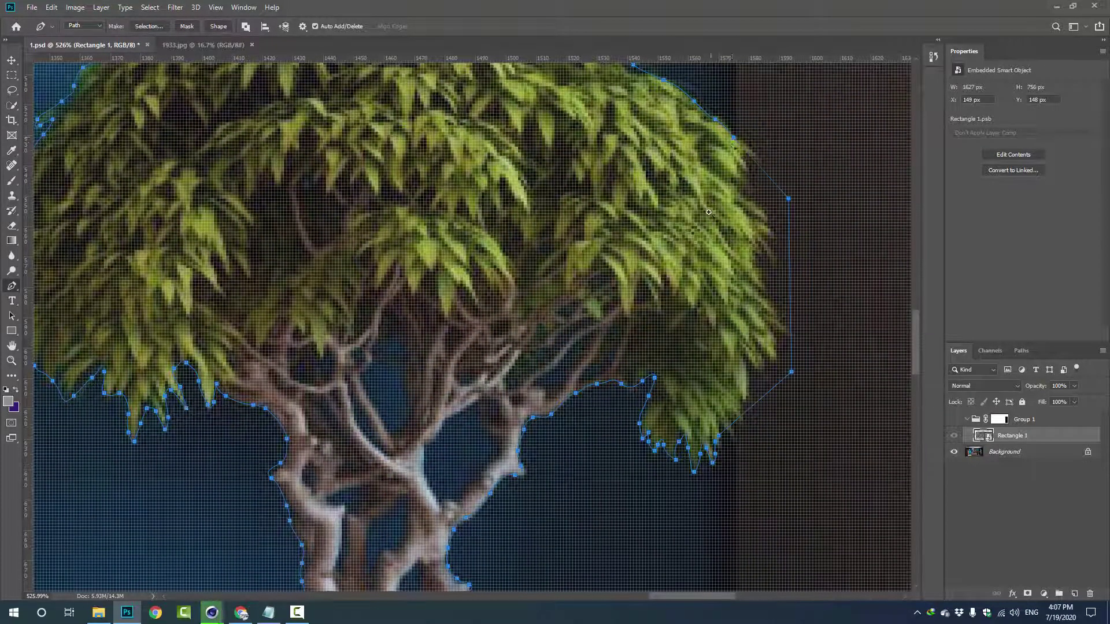
# Step: Turn the bonsai outline into a selection and fill it black on Group 1's mask
pyautogui.hotkey('ctrl', '0')
pyautogui.hotkey('ctrl', 'Return')
pyautogui.click(1000, 420)
pyautogui.hotkey('alt', 'BackSpace')
pyautogui.press('Return')
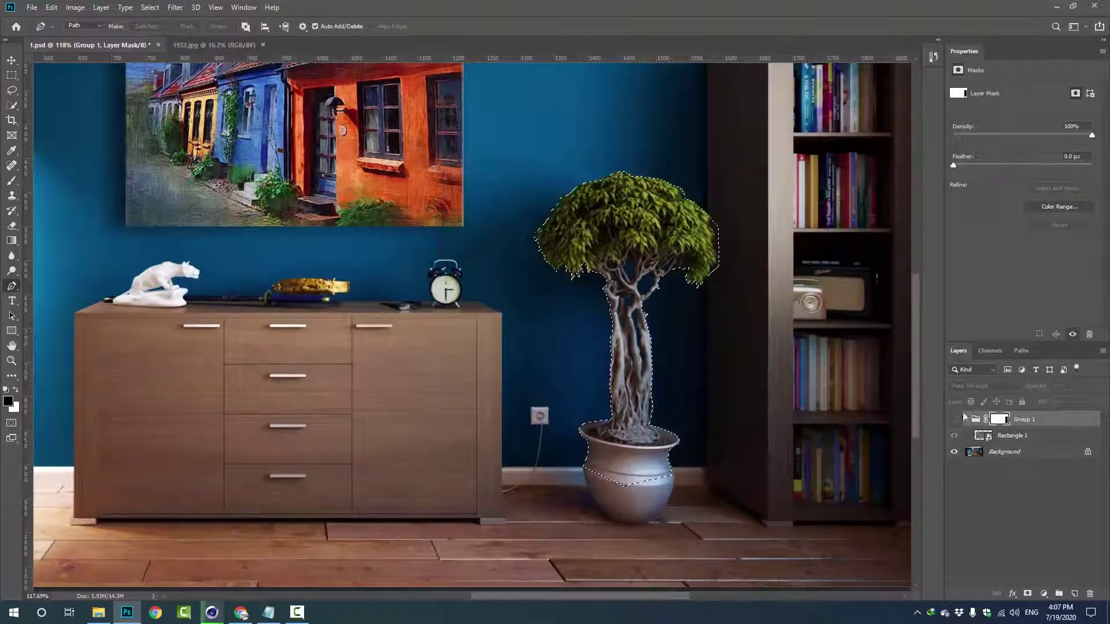
pyautogui.hotkey('alt', 'BackSpace')
pyautogui.press('Return')
pyautogui.click(954, 419)
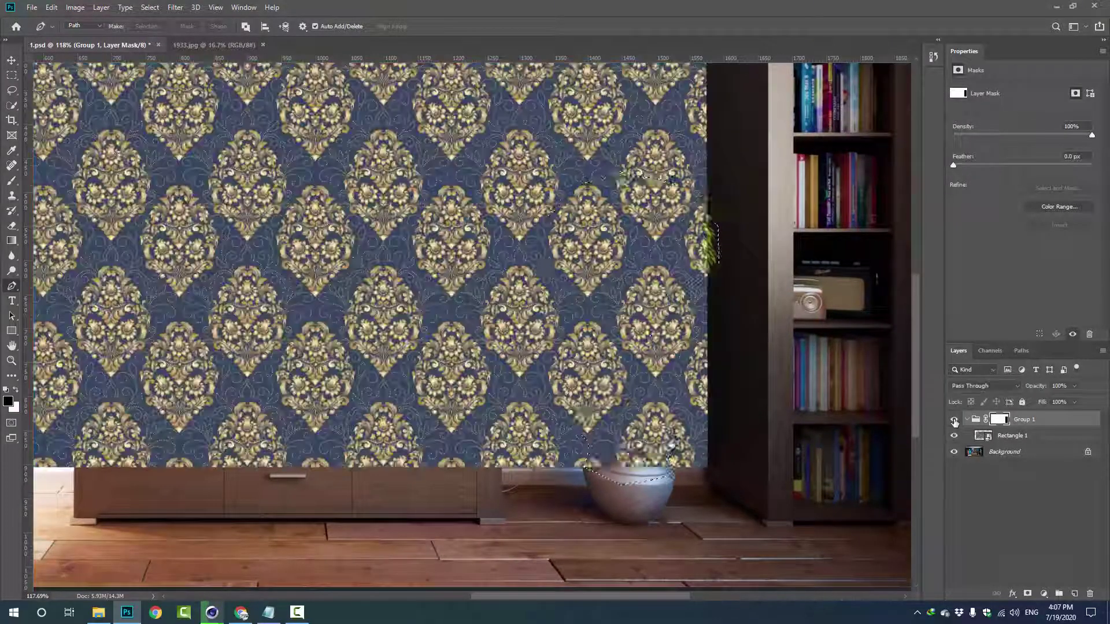
pyautogui.hotkey('alt', 'BackSpace')
pyautogui.hotkey('ctrl', 'd')
pyautogui.scroll(3, 582, 497)
pyautogui.scroll(2, 582, 498)
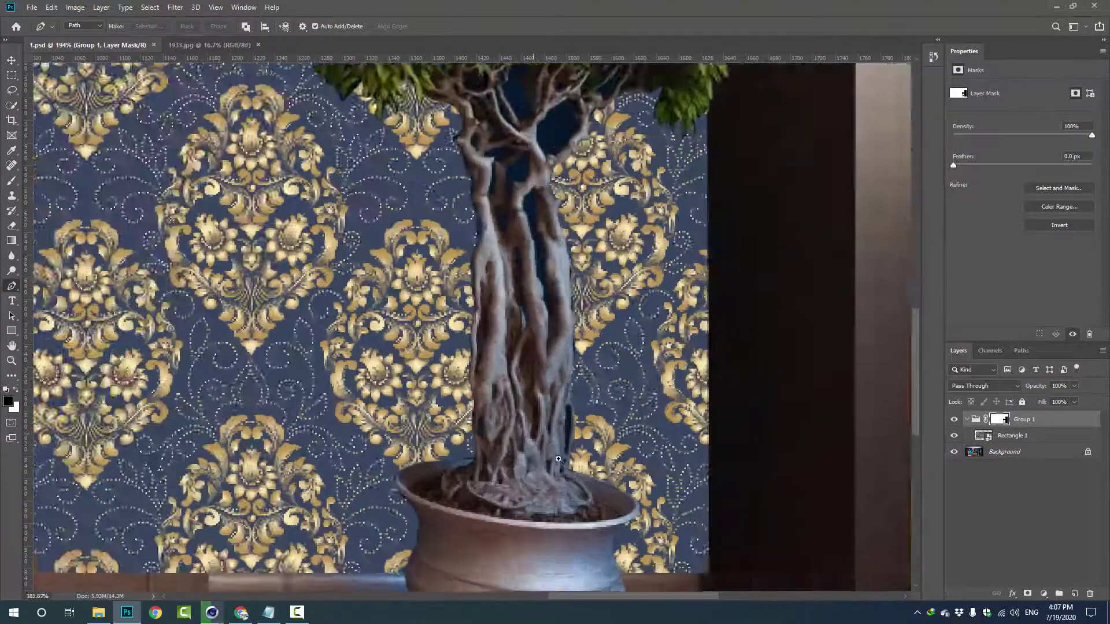
pyautogui.scroll(2, 582, 498)
# Step: Set a size-3 white brush at 41% opacity and touch up the trunk edge on the mask
pyautogui.scroll(2, 582, 497)
pyautogui.press('b')
pyautogui.rightClick(559, 526)
pyautogui.doubleClick(595, 490)
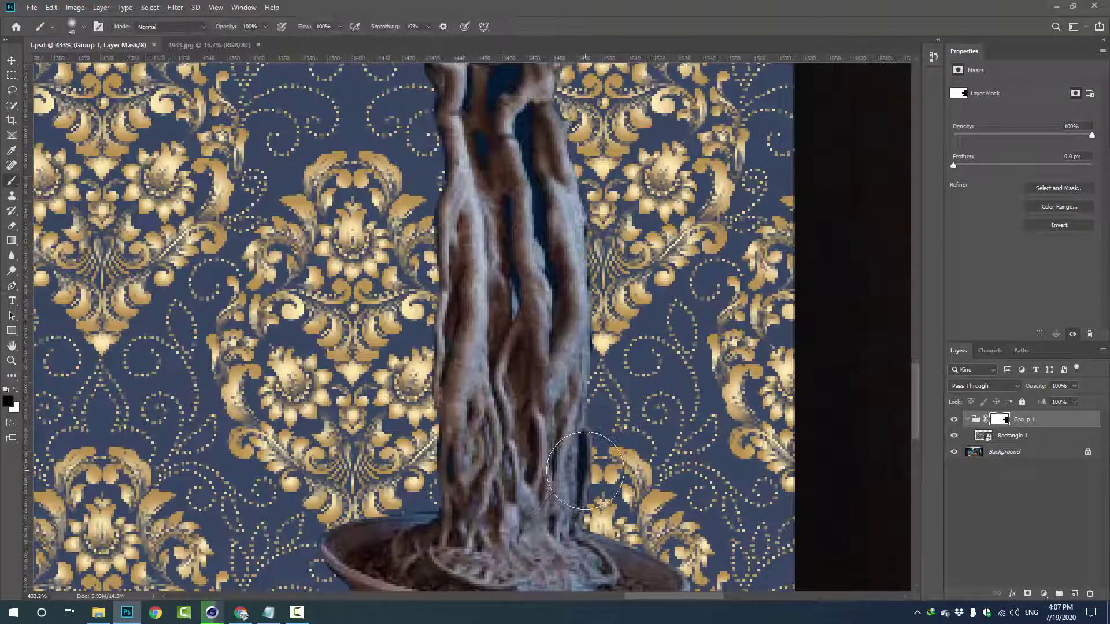
pyautogui.scroll(2, 431, 425)
pyautogui.press('x')
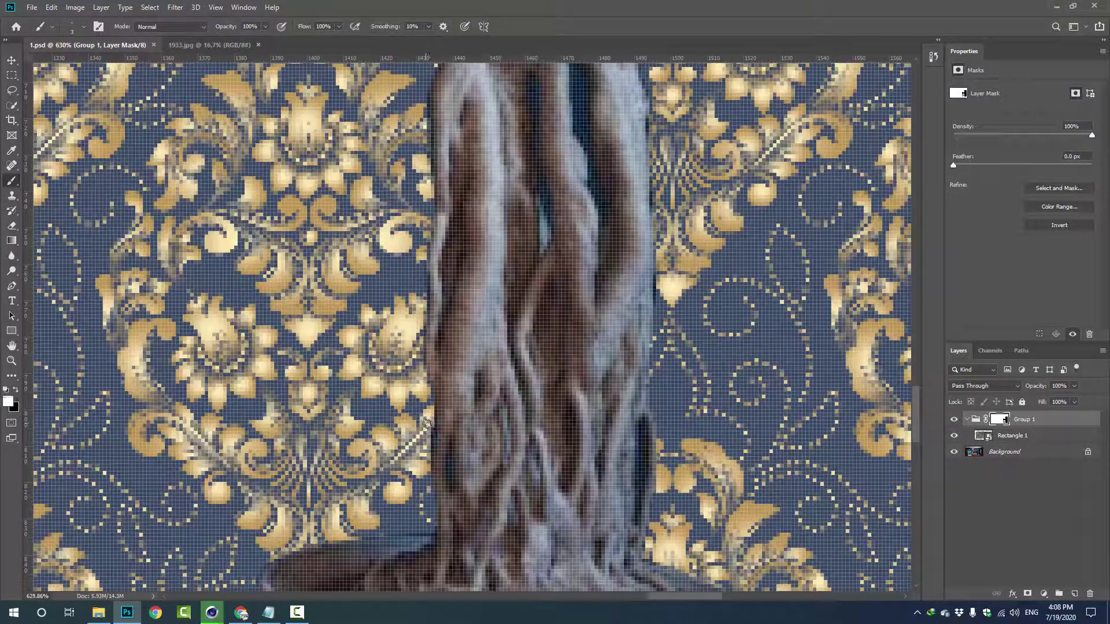
pyautogui.moveTo(430, 425); pyautogui.dragTo(428, 460)
pyautogui.moveTo(232, 26); pyautogui.dragTo(219, 30)
pyautogui.write('41')
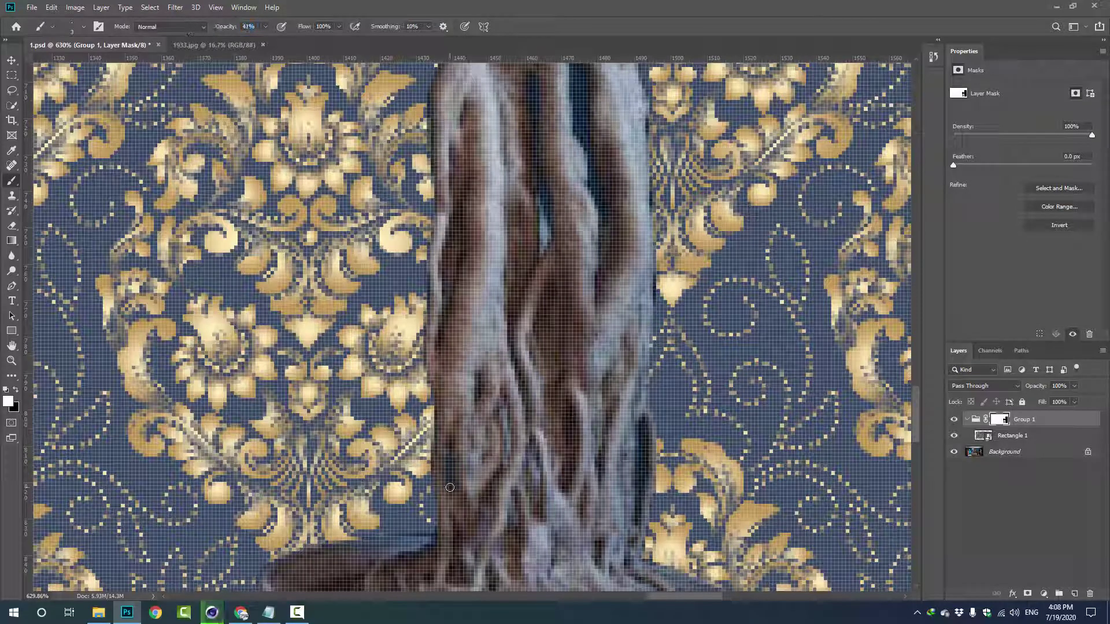
# Step: Paint white on the mask along the trunk's right edge and in the branch gaps
pyautogui.moveTo(641, 425); pyautogui.dragTo(639, 506)
pyautogui.scroll(-2, 640, 506)
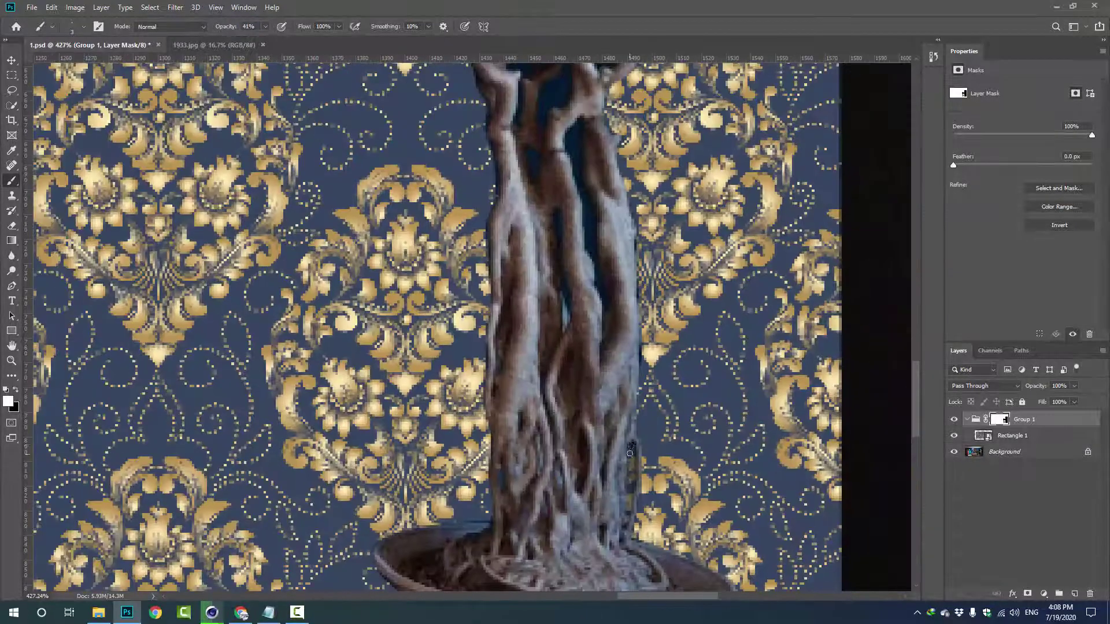
pyautogui.scroll(4, 567, 237)
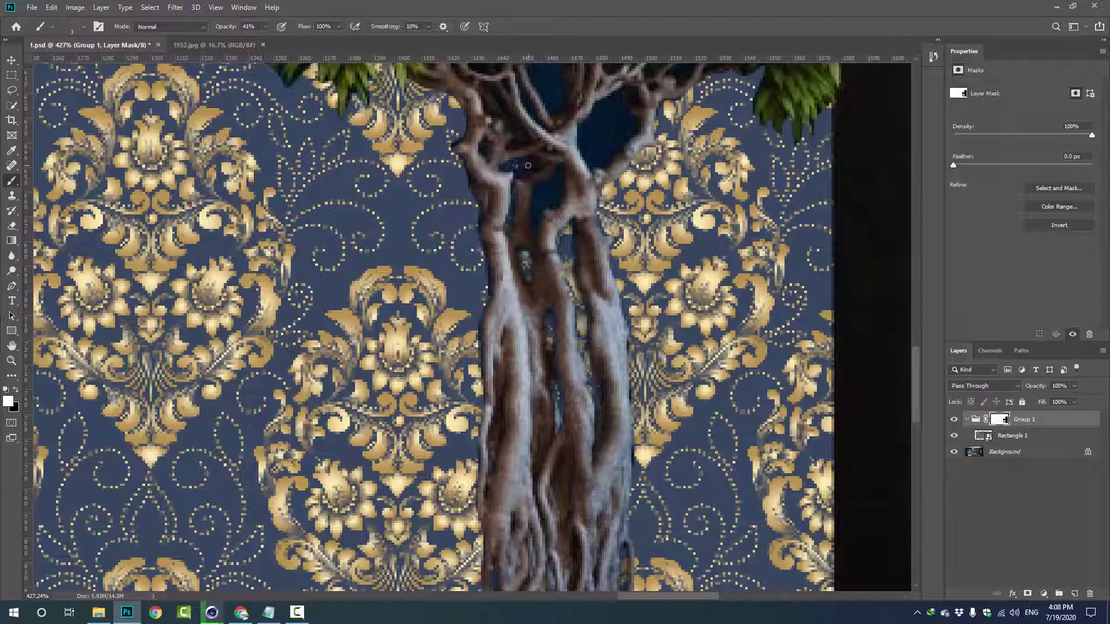
pyautogui.moveTo(490, 153); pyautogui.dragTo(405, 263)
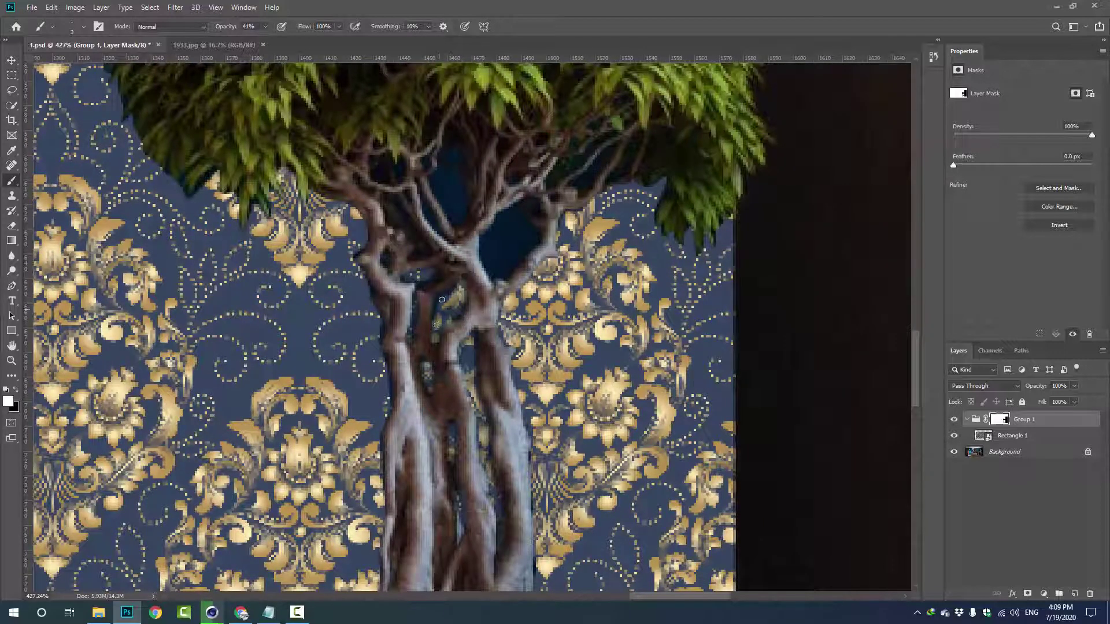
pyautogui.moveTo(505, 232)
pyautogui.mouseDown()
pyautogui.moveTo(462, 335)
pyautogui.moveTo(485, 321)
pyautogui.mouseUp()
pyautogui.moveTo(435, 223)
pyautogui.mouseDown()
pyautogui.moveTo(430, 284)
pyautogui.moveTo(416, 243)
pyautogui.moveTo(422, 290)
pyautogui.mouseUp()
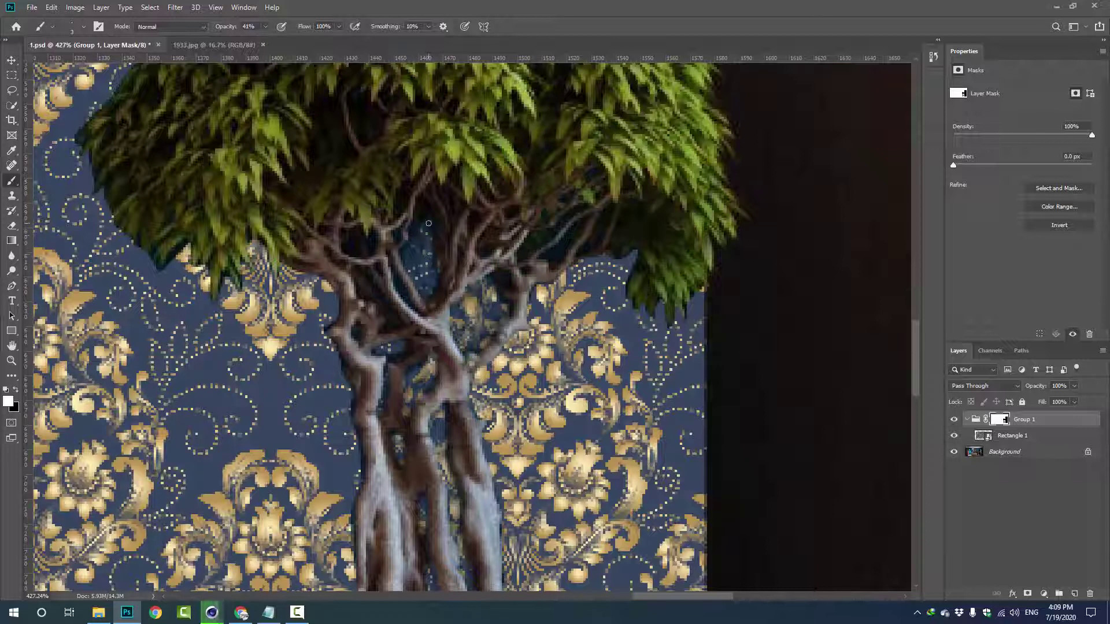
pyautogui.moveTo(429, 223); pyautogui.dragTo(422, 230)
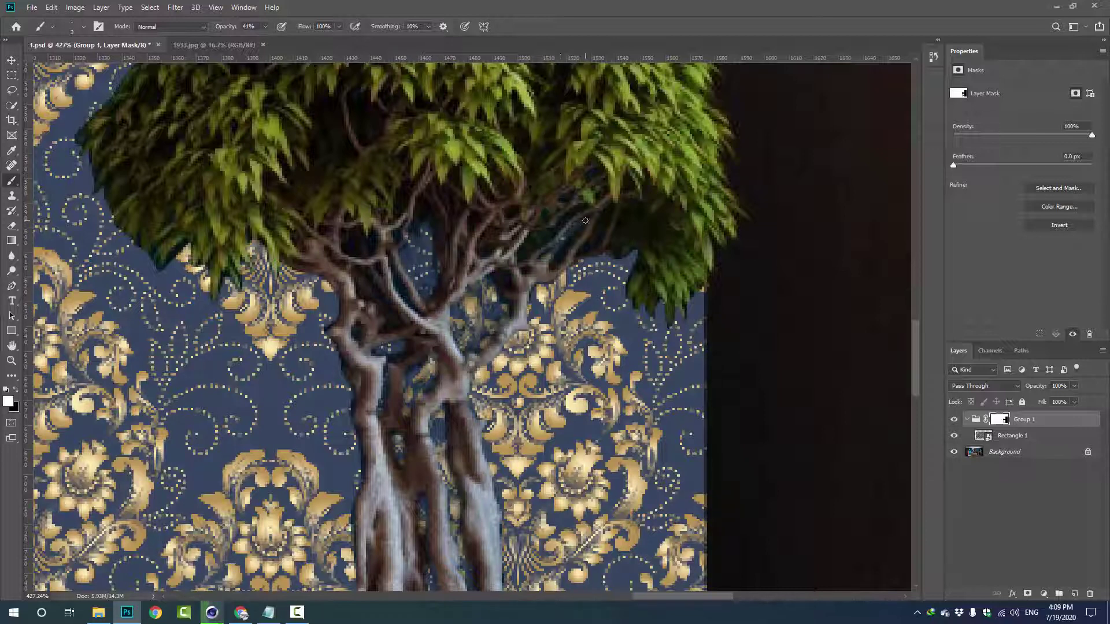
pyautogui.scroll(-5, 413, 301)
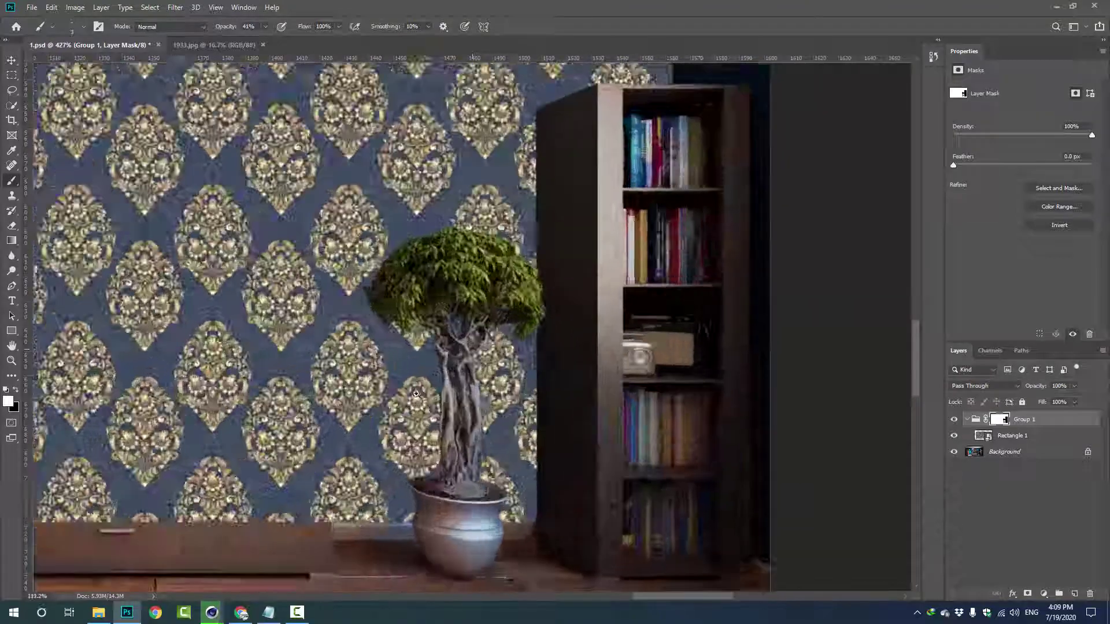
pyautogui.scroll(5, 362, 251)
pyautogui.scroll(-5, 361, 251)
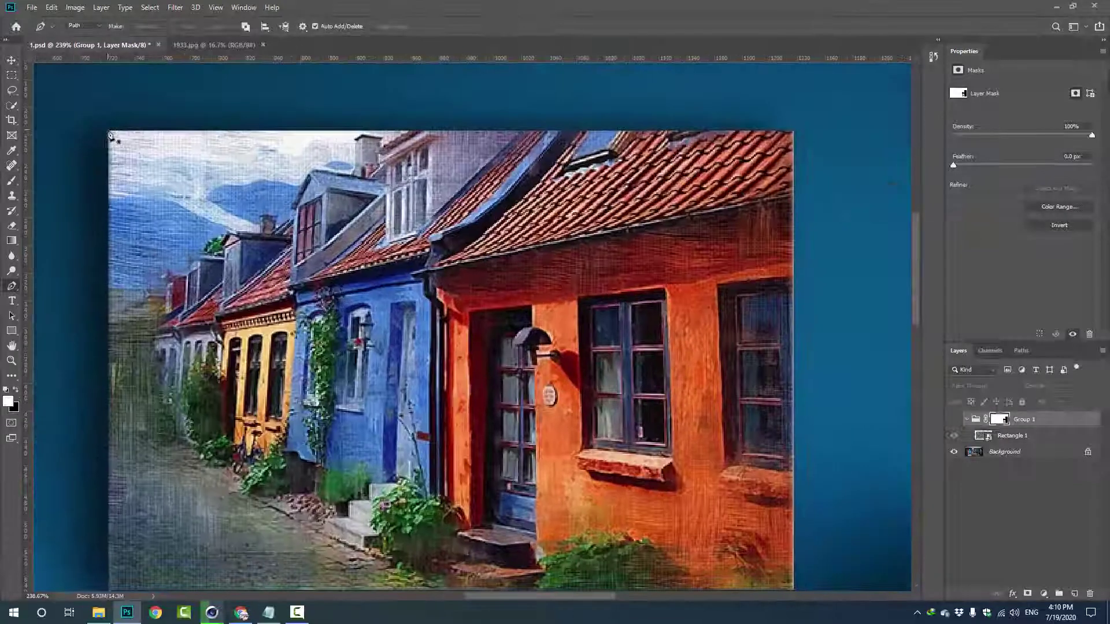
# Step: Trace the framed colourful-houses painting with a Pen path
pyautogui.click(110, 136)
pyautogui.click(792, 132)
pyautogui.scroll(-3, 792, 132)
pyautogui.click(779, 496)
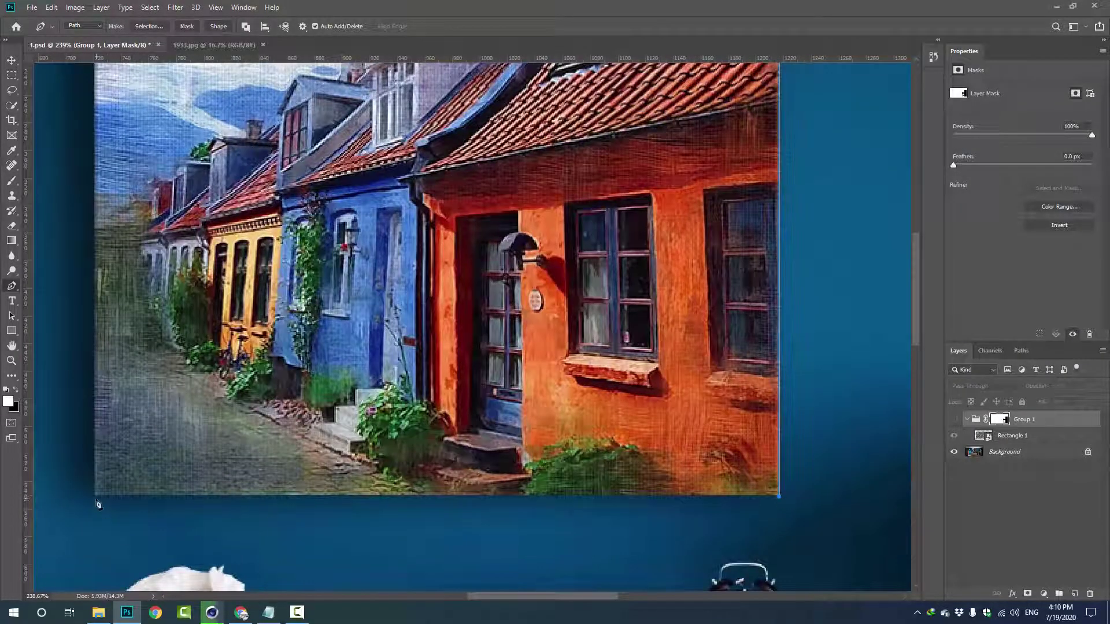
pyautogui.scroll(-2, 463, 289)
# Step: Make the painting path a selection, fill Group 1's mask black there, deselect and save
pyautogui.click(148, 26)
pyautogui.press('Return')
pyautogui.click(954, 419)
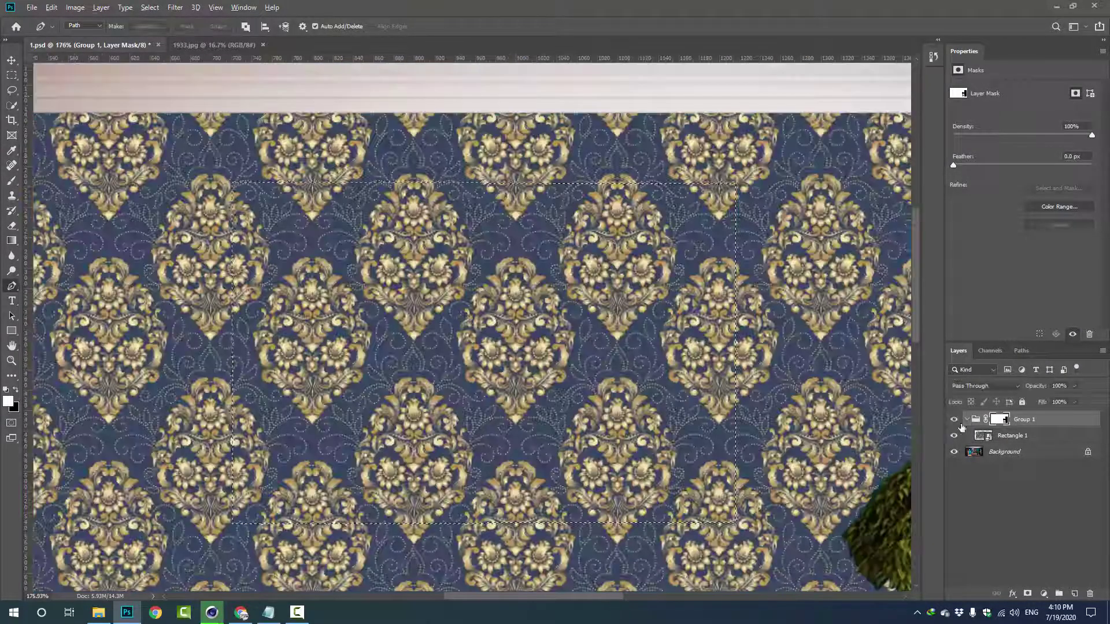
pyautogui.press('Delete')
pyautogui.hotkey('ctrl', '0')
pyautogui.hotkey('ctrl', 'd')
pyautogui.hotkey('ctrl', 's')
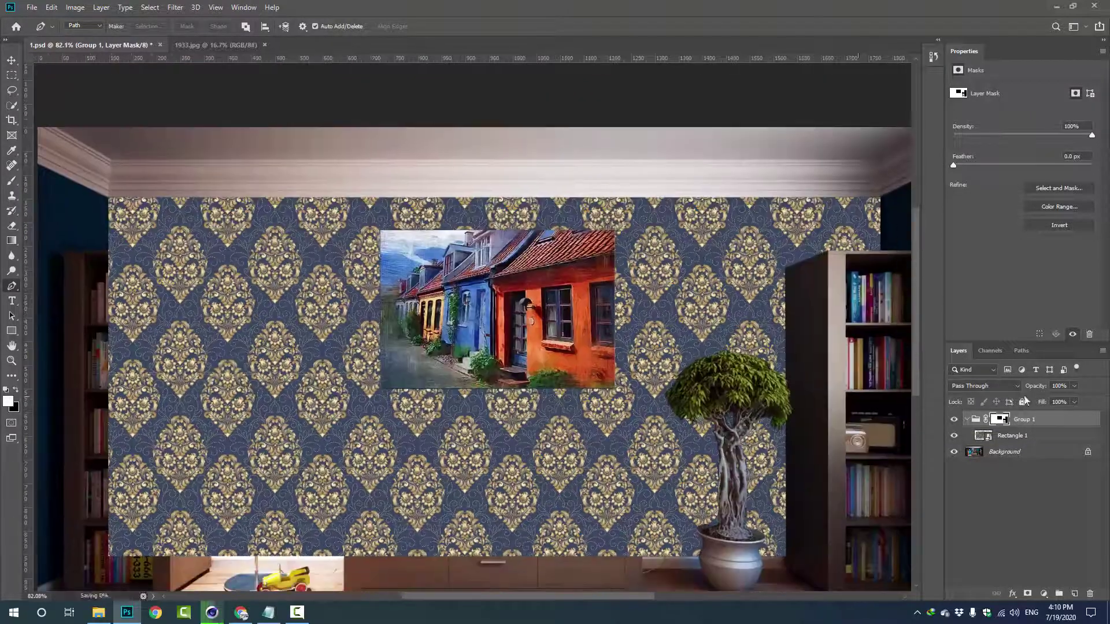
pyautogui.click(954, 419)
# Step: Outline the wall socket with a Pen path and hide the wallpaper to see its cord
pyautogui.scroll(3, 665, 549)
pyautogui.scroll(3, 665, 549)
pyautogui.scroll(3, 664, 549)
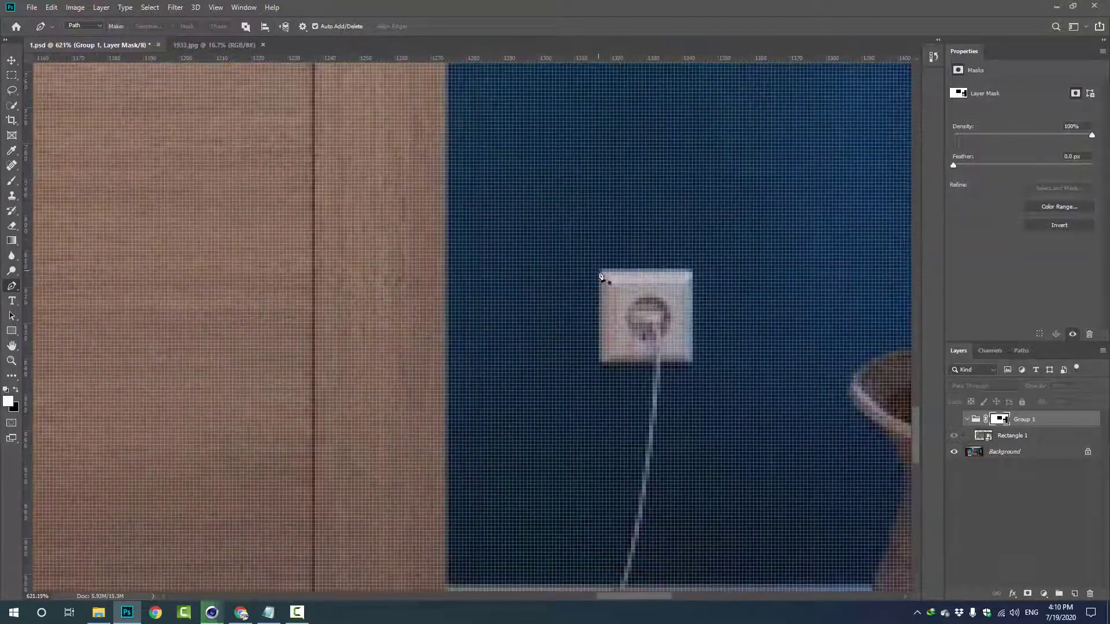
pyautogui.click(598, 270)
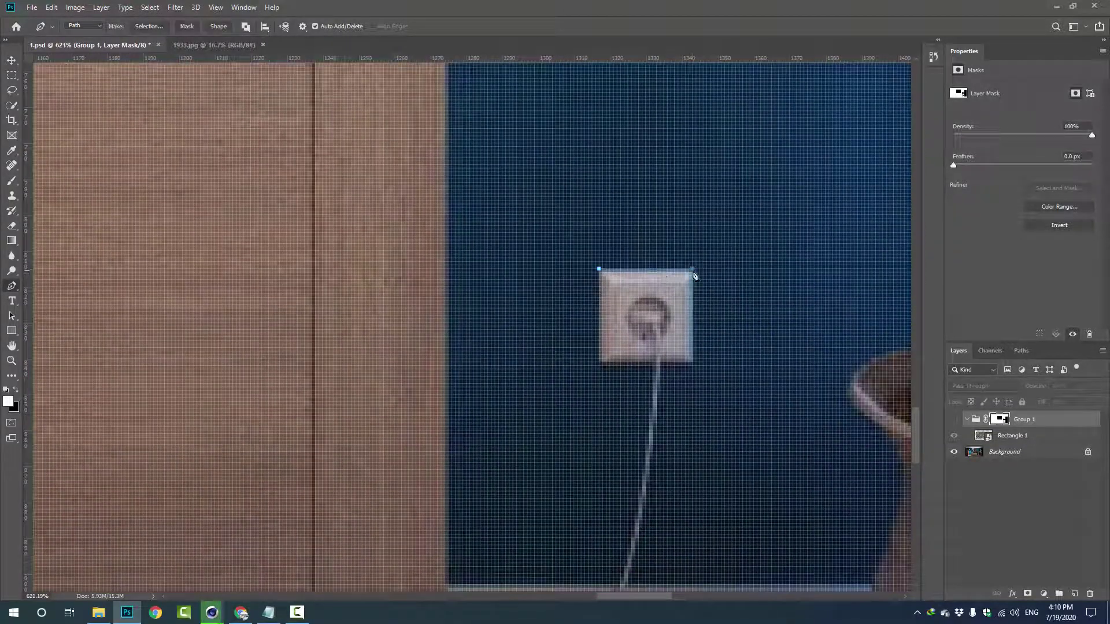
pyautogui.click(599, 271)
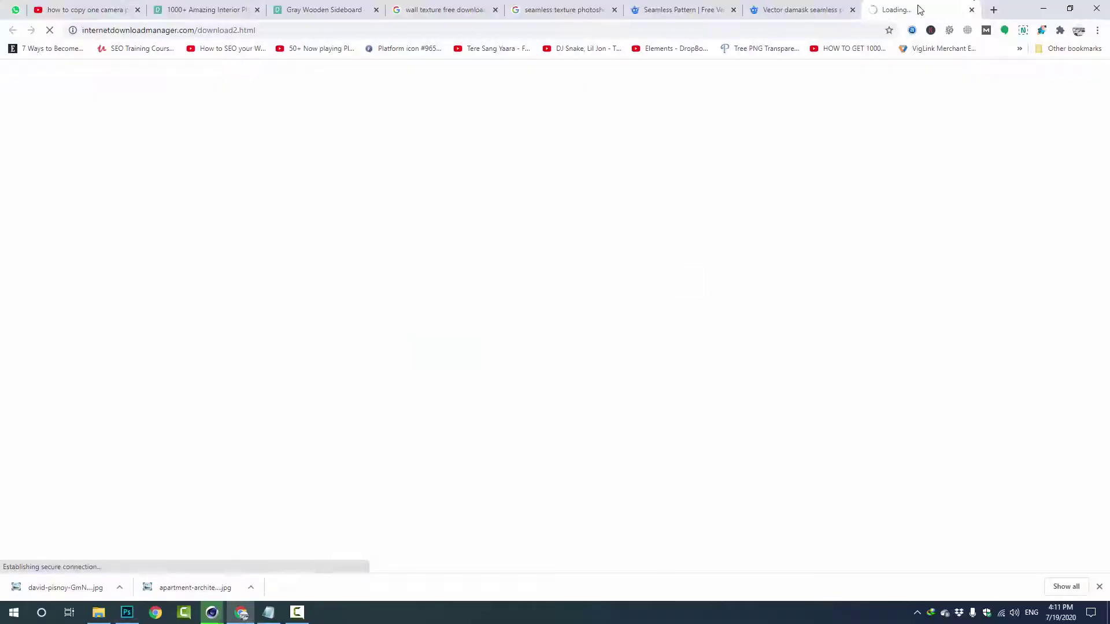
pyautogui.click(953, 419)
pyautogui.click(999, 420)
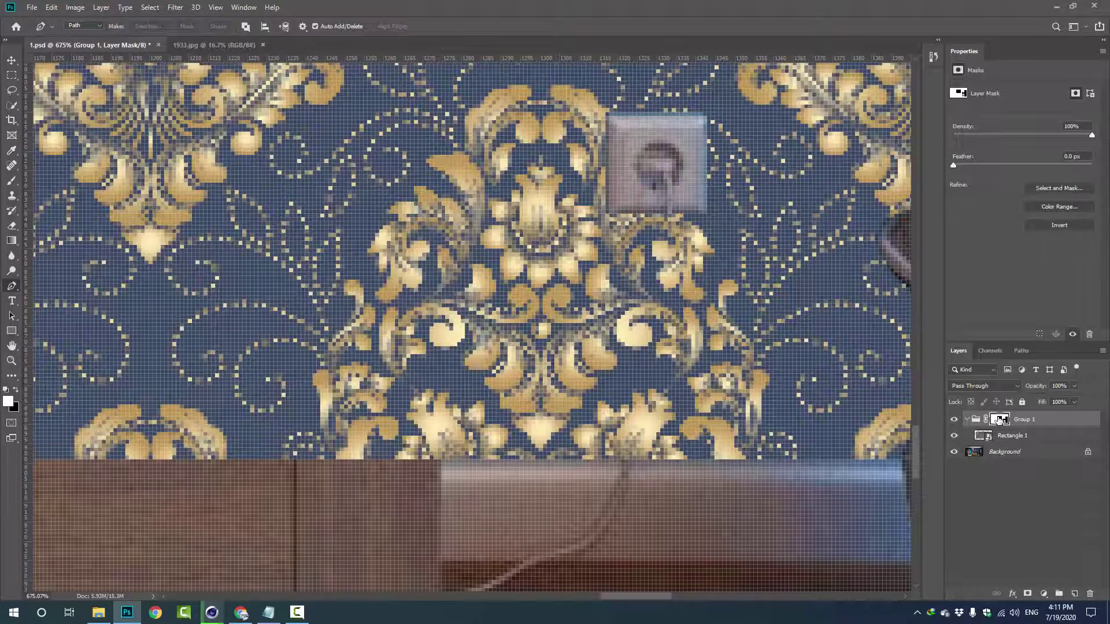
pyautogui.click(954, 419)
# Step: Trace the outlet cable and convert the path into a selection
pyautogui.scroll(2, 651, 367)
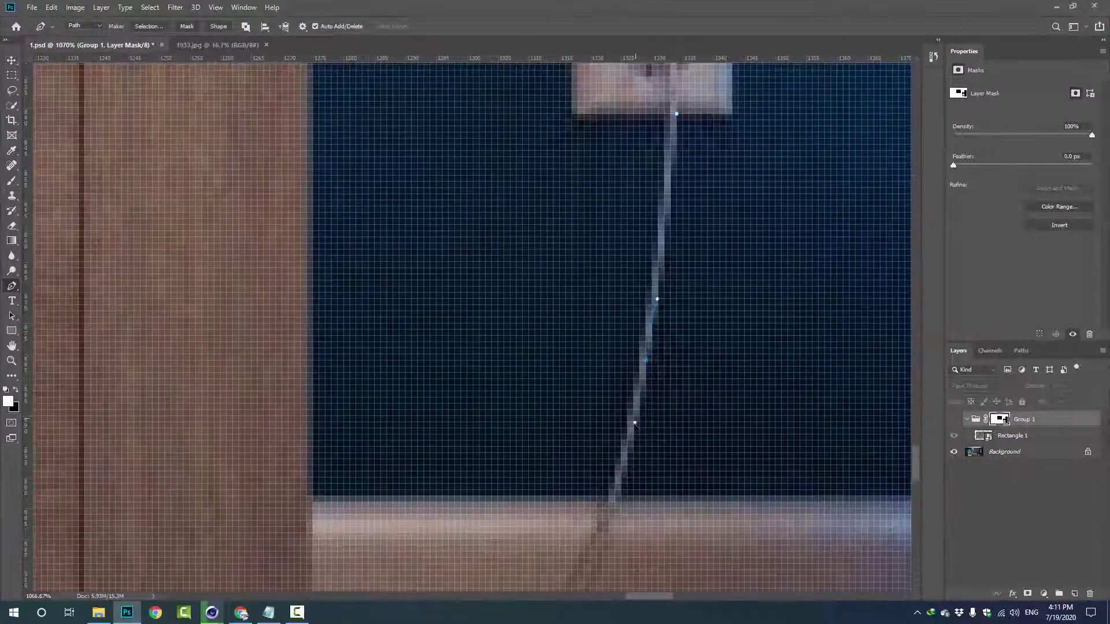
pyautogui.scroll(-1, 684, 307)
pyautogui.click(688, 351)
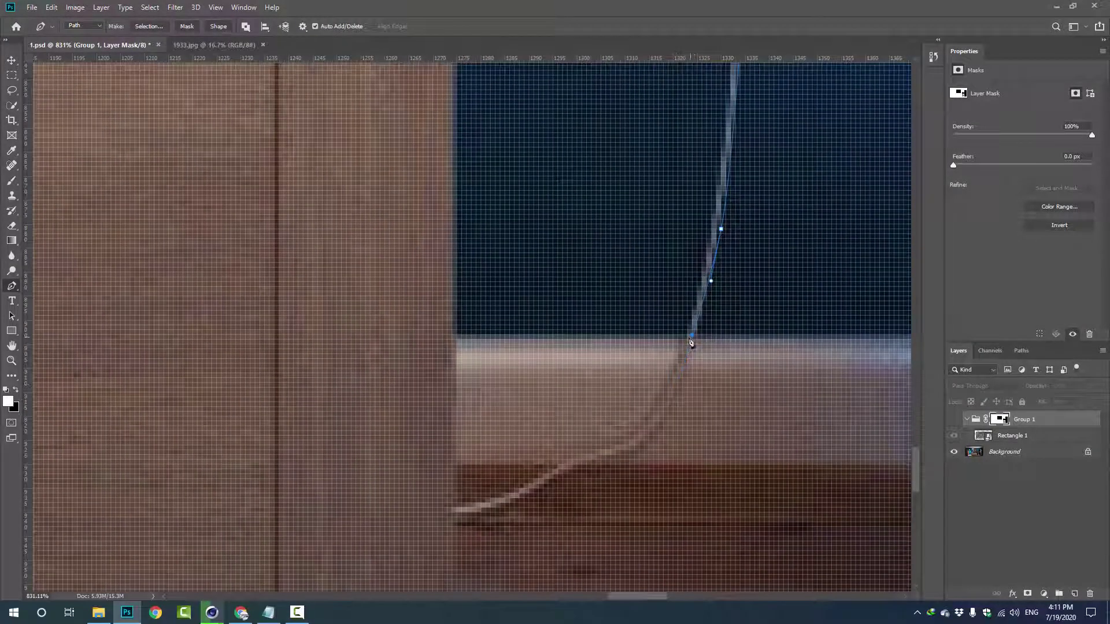
pyautogui.moveTo(713, 154); pyautogui.dragTo(732, 316)
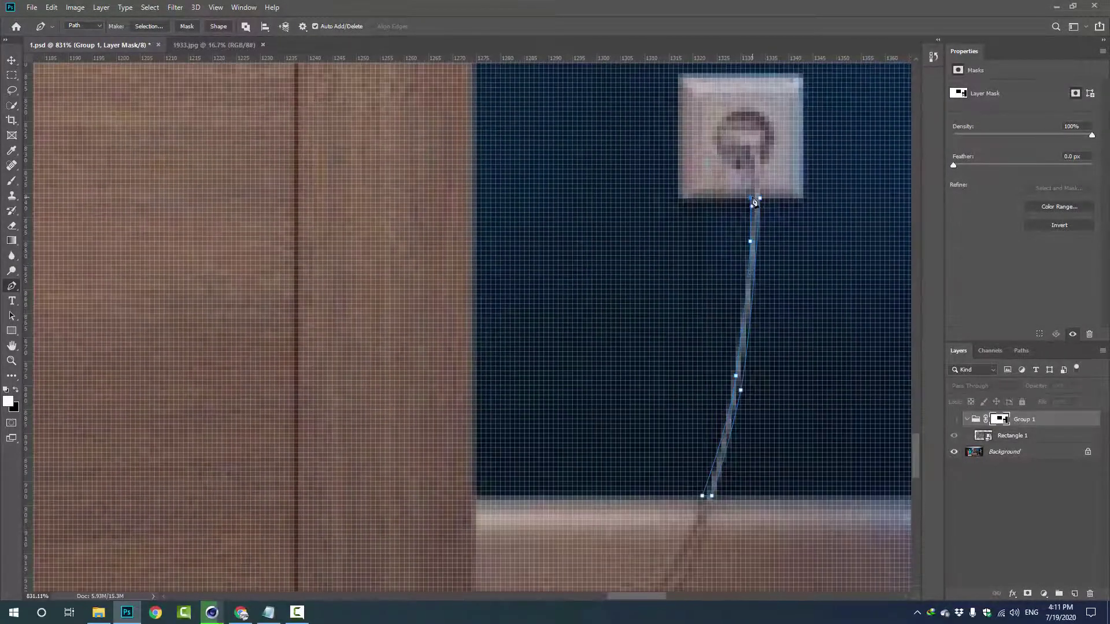
pyautogui.click(148, 26)
pyautogui.click(612, 163)
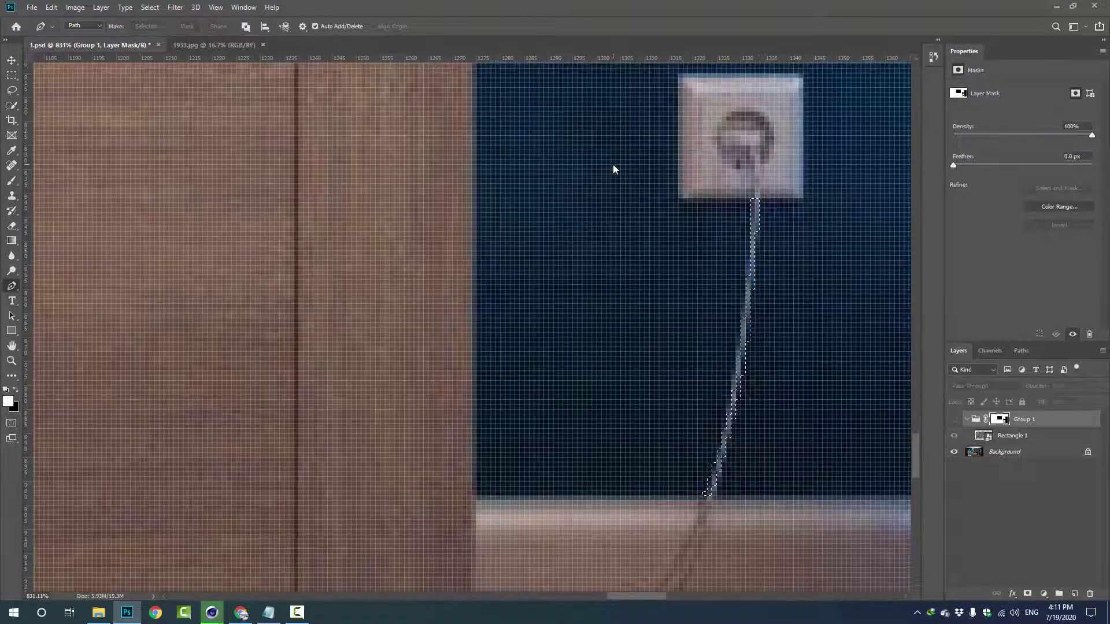
# Step: Toggle Group 1's visibility and zoom in to check the masked outlet
pyautogui.click(954, 419)
pyautogui.click(954, 419)
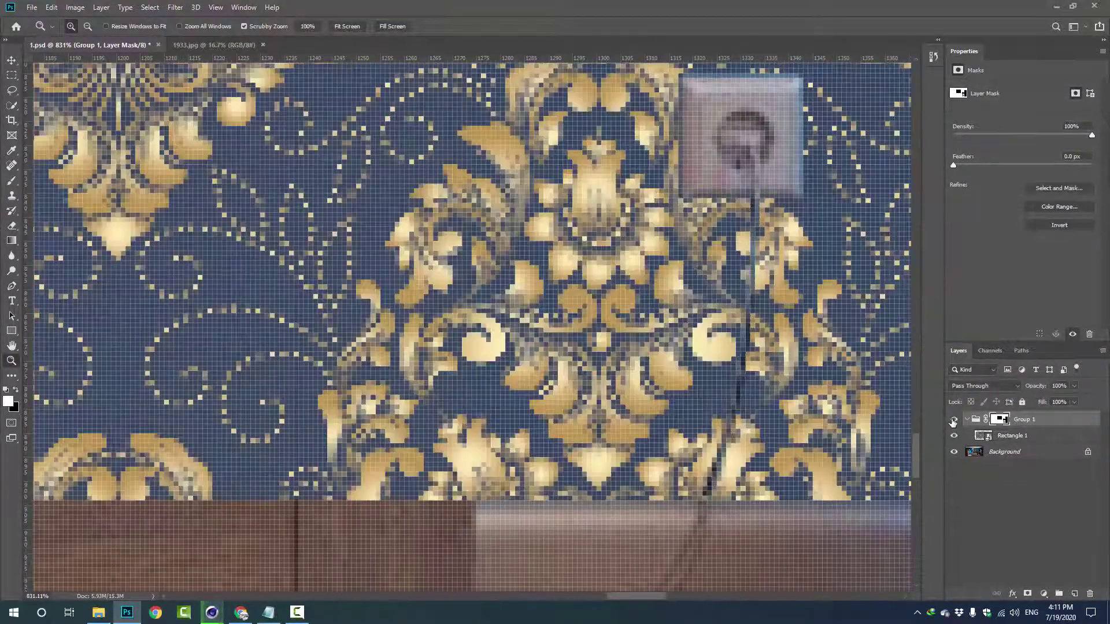
pyautogui.press('z')
pyautogui.scroll(-1, 696, 452)
pyautogui.scroll(-3, 697, 452)
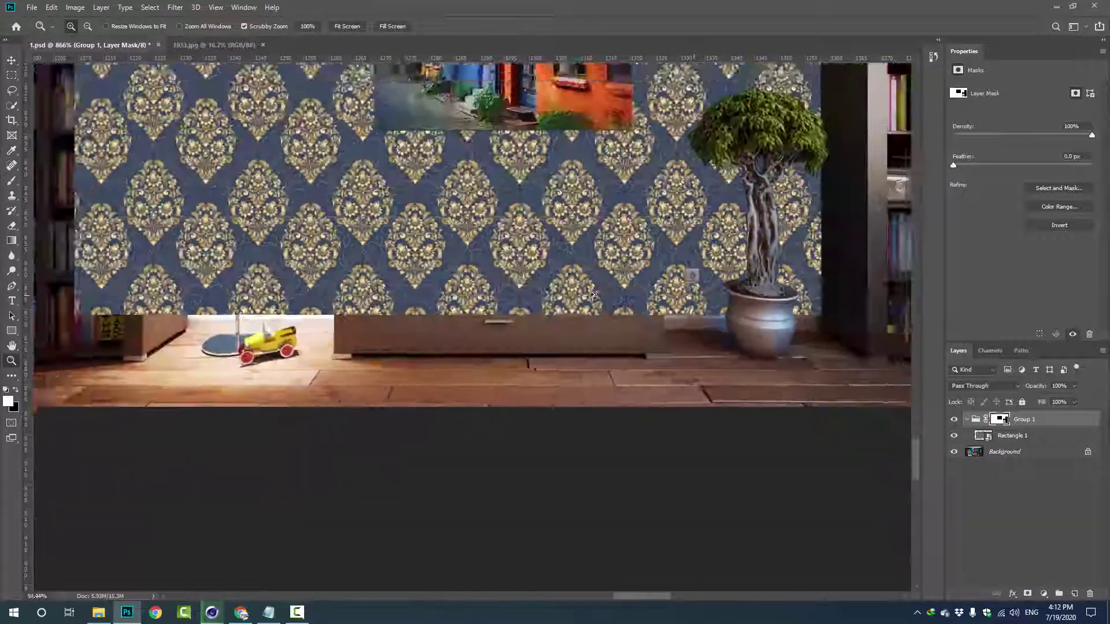
pyautogui.scroll(2, 628, 346)
# Step: Start a Pen path where the alarm clock meets the cabinet and trace up its right side
pyautogui.hotkey('ctrl', ',')
pyautogui.press('p')
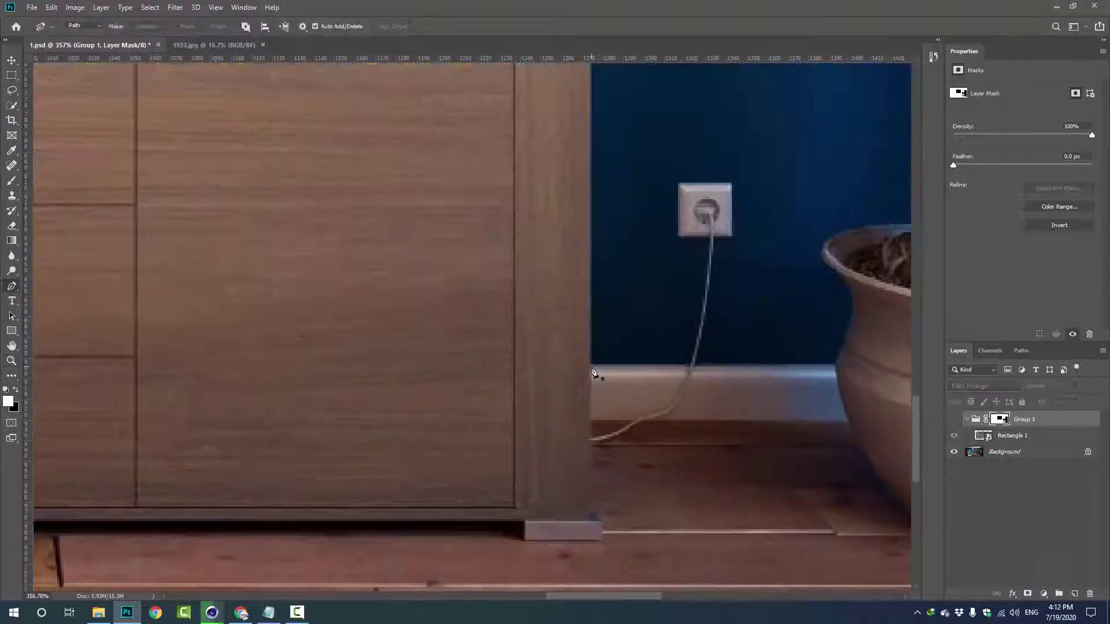
pyautogui.scroll(3, 594, 373)
pyautogui.scroll(3, 620, 154)
pyautogui.scroll(2, 520, 121)
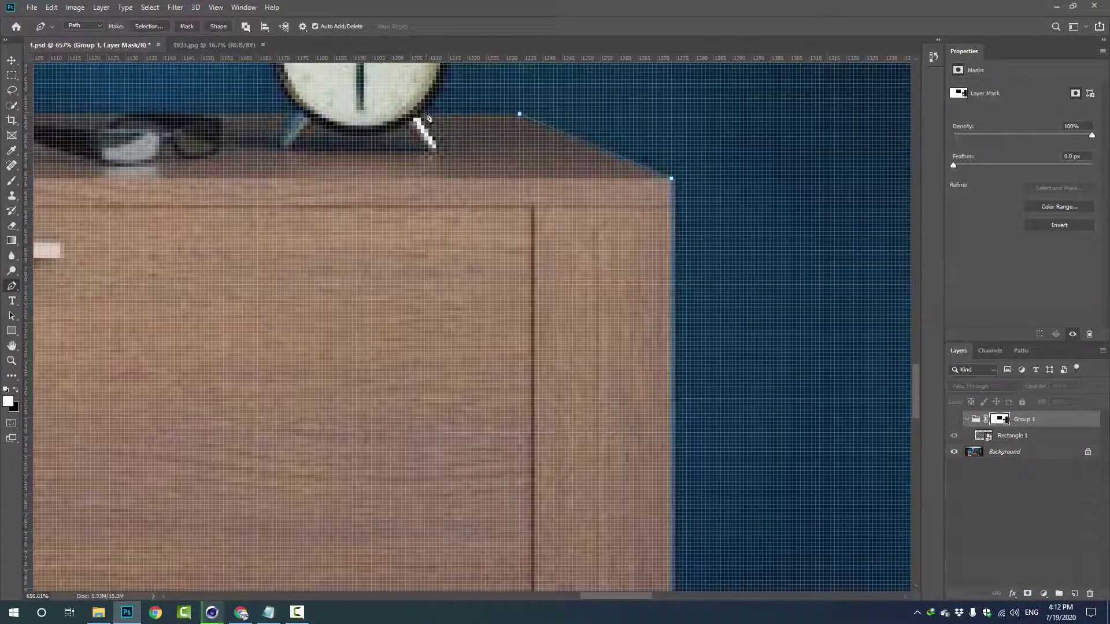
pyautogui.scroll(-5, 429, 118)
pyautogui.click(553, 377)
pyautogui.scroll(5, 553, 377)
pyautogui.moveTo(587, 361); pyautogui.dragTo(598, 393)
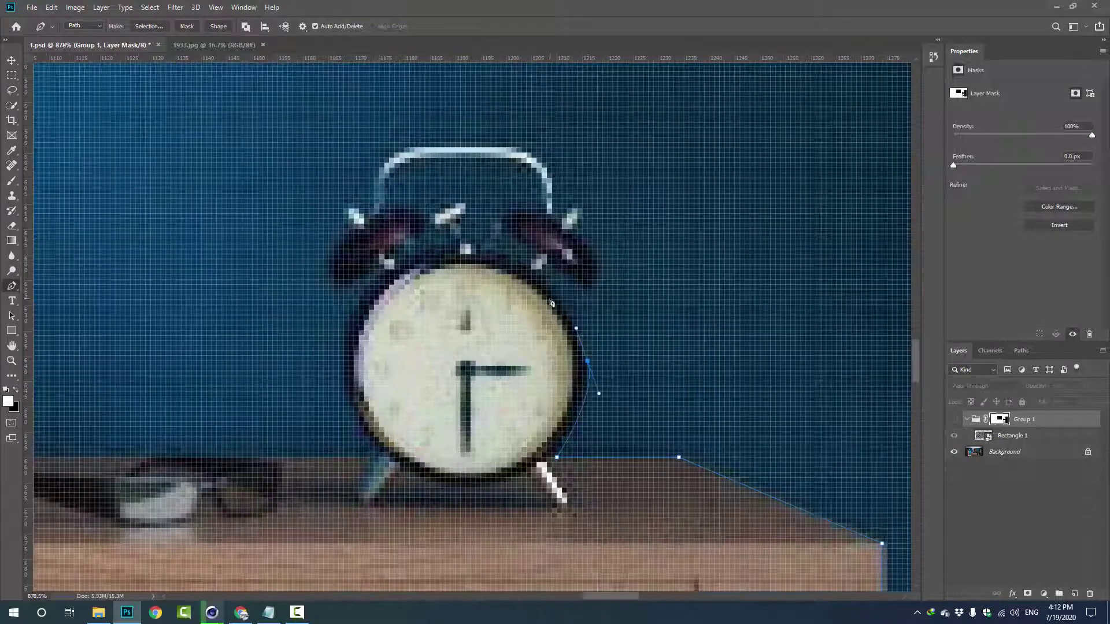
pyautogui.moveTo(587, 290); pyautogui.dragTo(600, 273)
# Step: Trace the path over the clock's bells and handle and down its left side
pyautogui.click(546, 172)
pyautogui.moveTo(528, 146); pyautogui.dragTo(514, 148)
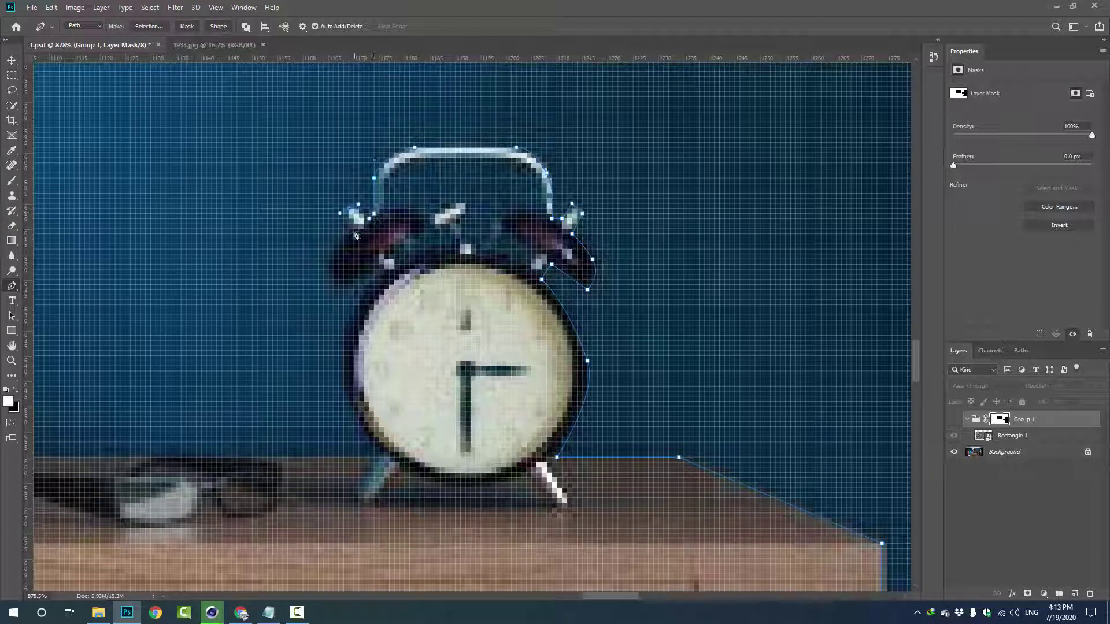
pyautogui.moveTo(328, 269); pyautogui.dragTo(321, 249)
pyautogui.click(343, 289)
pyautogui.click(374, 264)
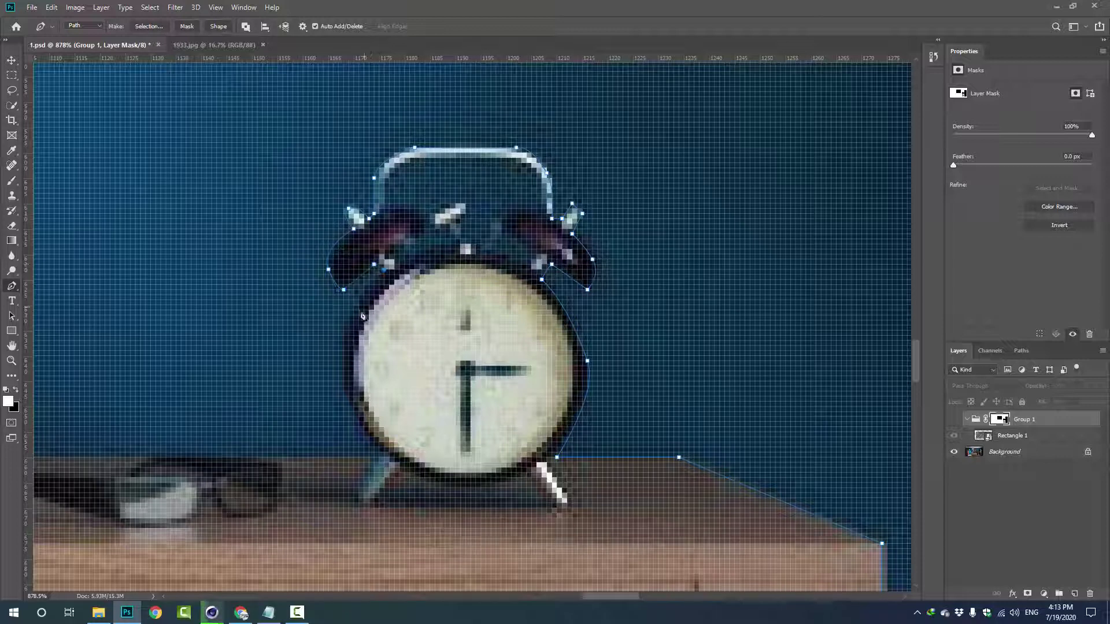
pyautogui.click(341, 300)
pyautogui.click(343, 376)
pyautogui.moveTo(345, 421); pyautogui.dragTo(352, 436)
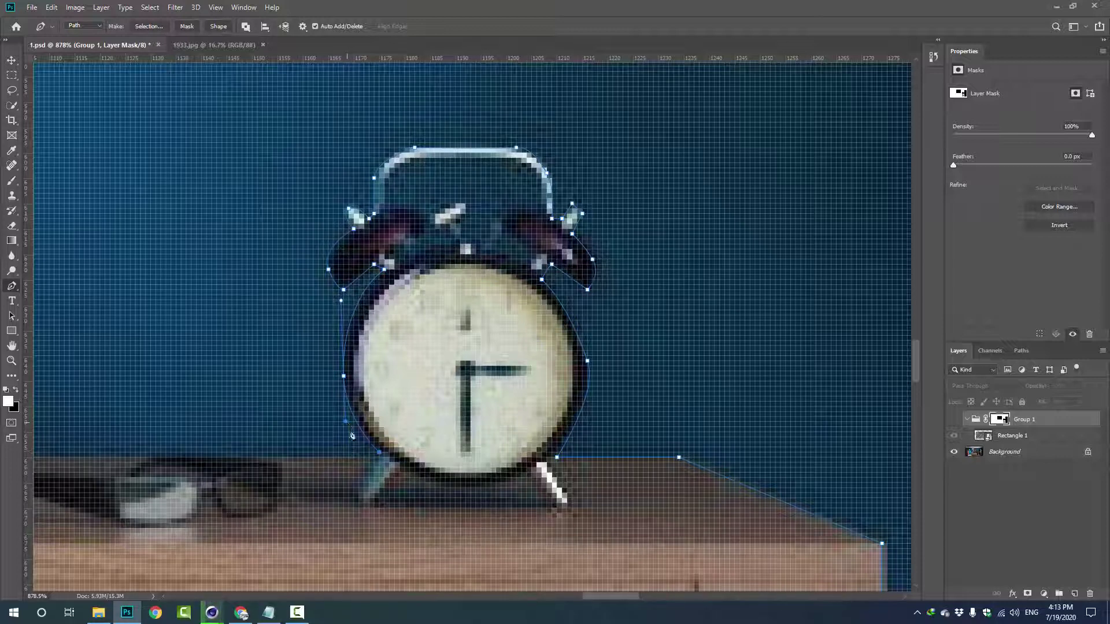
# Step: Continue the path along the cabinet top around the blue item and gold box
pyautogui.scroll(-1, 352, 435)
pyautogui.scroll(-1, 360, 404)
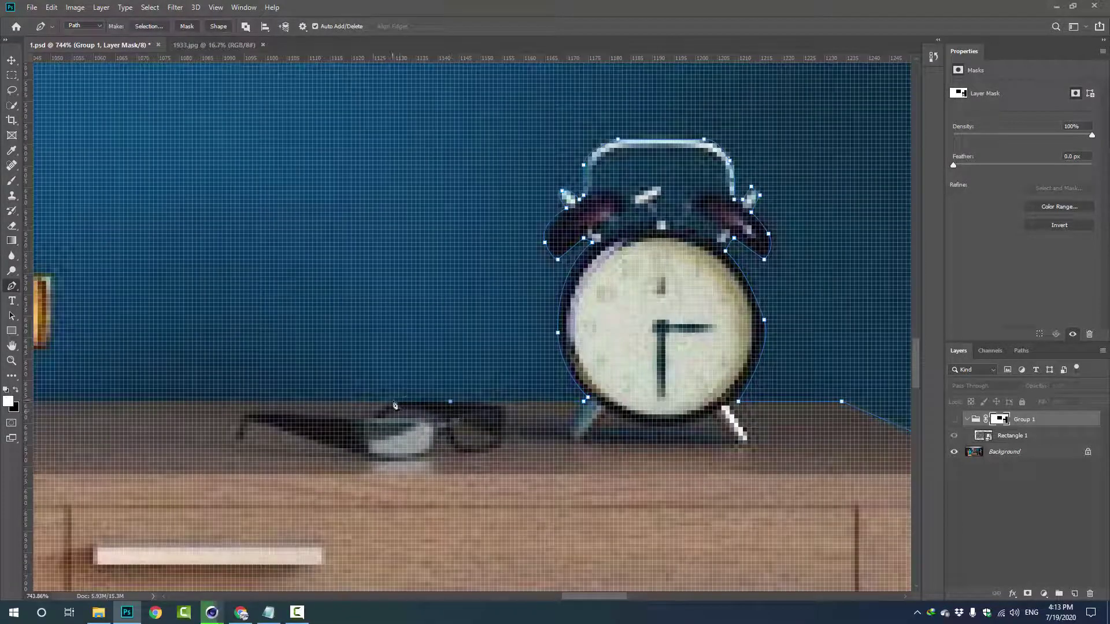
pyautogui.hscroll(-5, 405, 393)
pyautogui.click(496, 374)
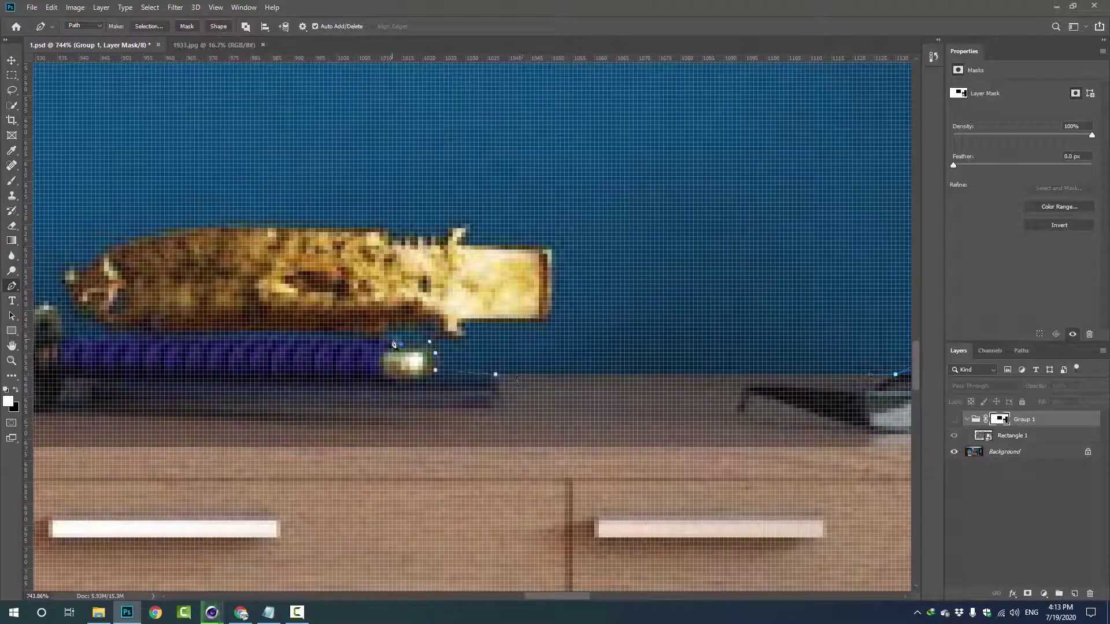
pyautogui.moveTo(394, 345); pyautogui.dragTo(430, 331)
pyautogui.scroll(-1, 451, 346)
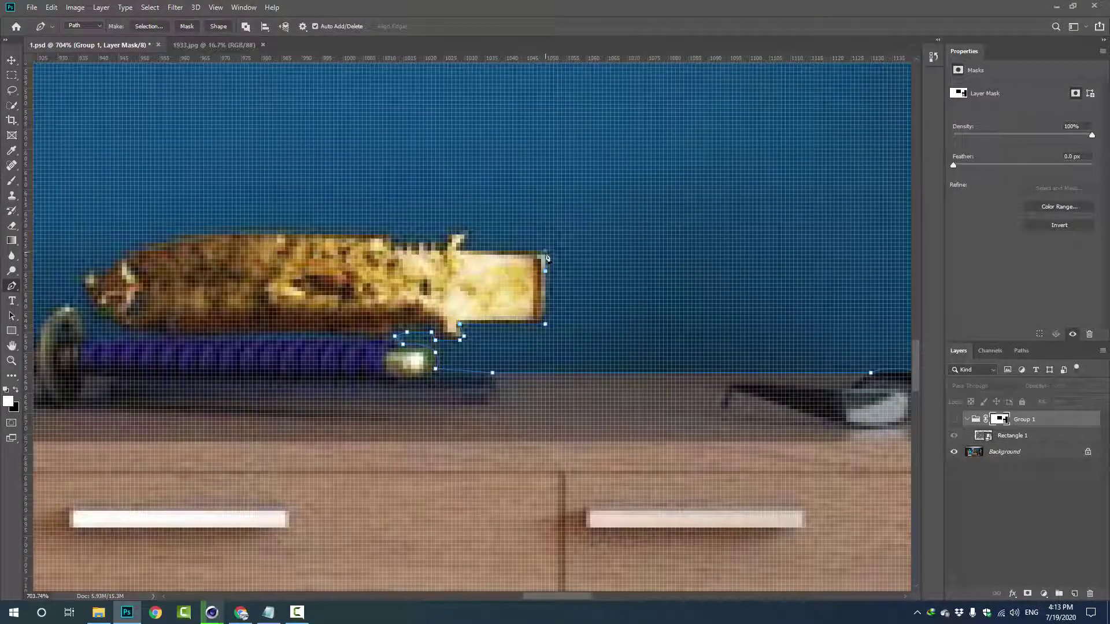
pyautogui.hscroll(-3, 383, 241)
pyautogui.scroll(1, 382, 241)
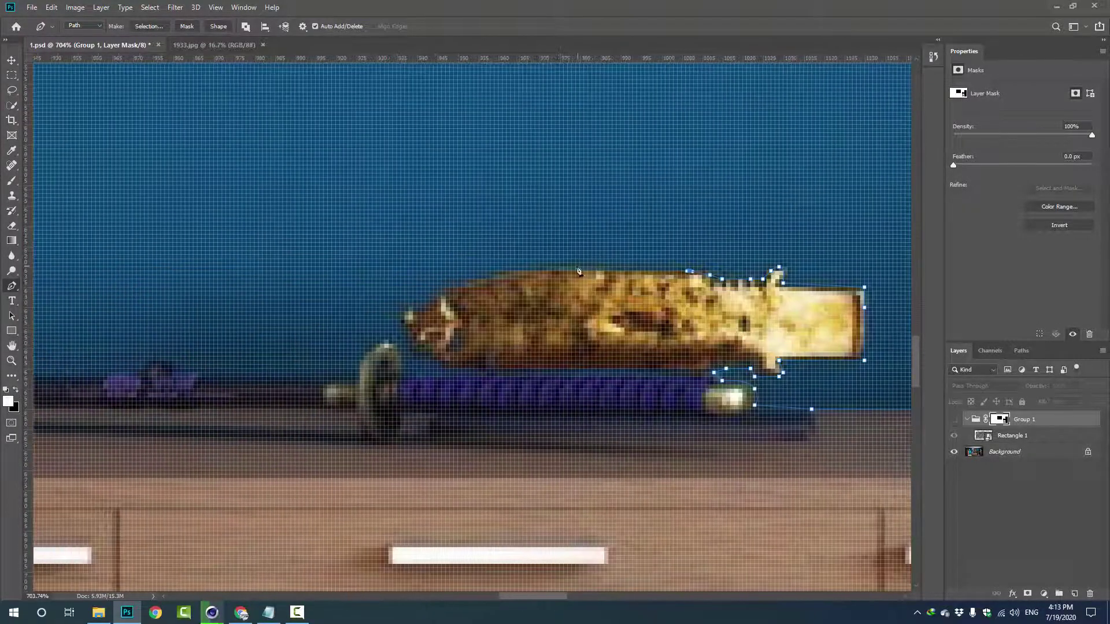
pyautogui.moveTo(474, 284); pyautogui.dragTo(454, 292)
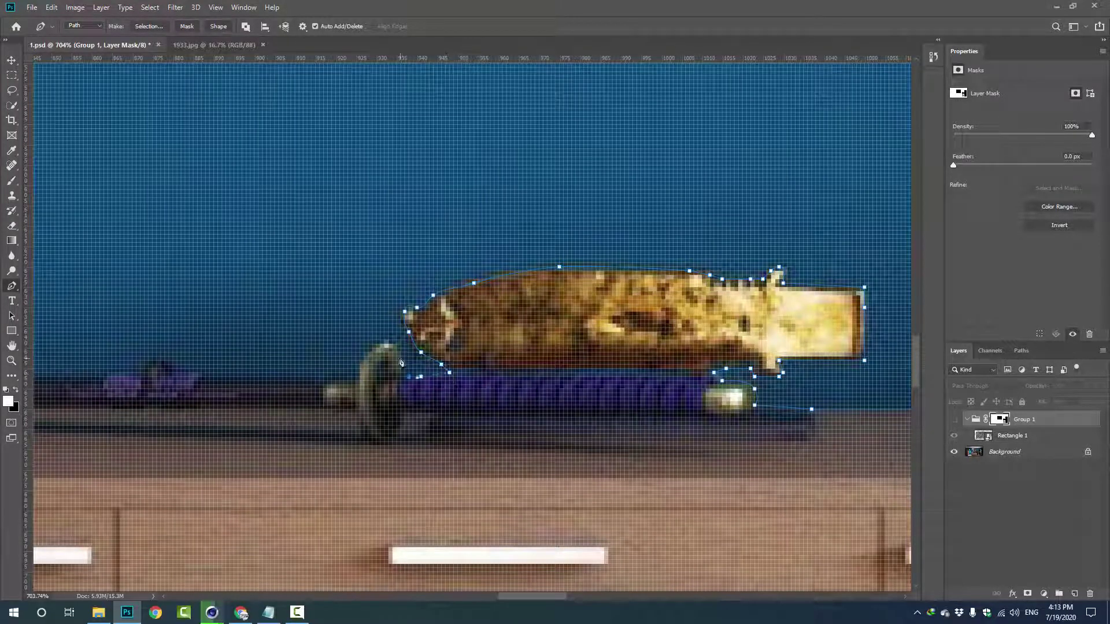
pyautogui.click(355, 375)
# Step: Trace the path up the figurine's base and along its jaw
pyautogui.hscroll(-2, 356, 374)
pyautogui.scroll(-2, 356, 375)
pyautogui.click(554, 307)
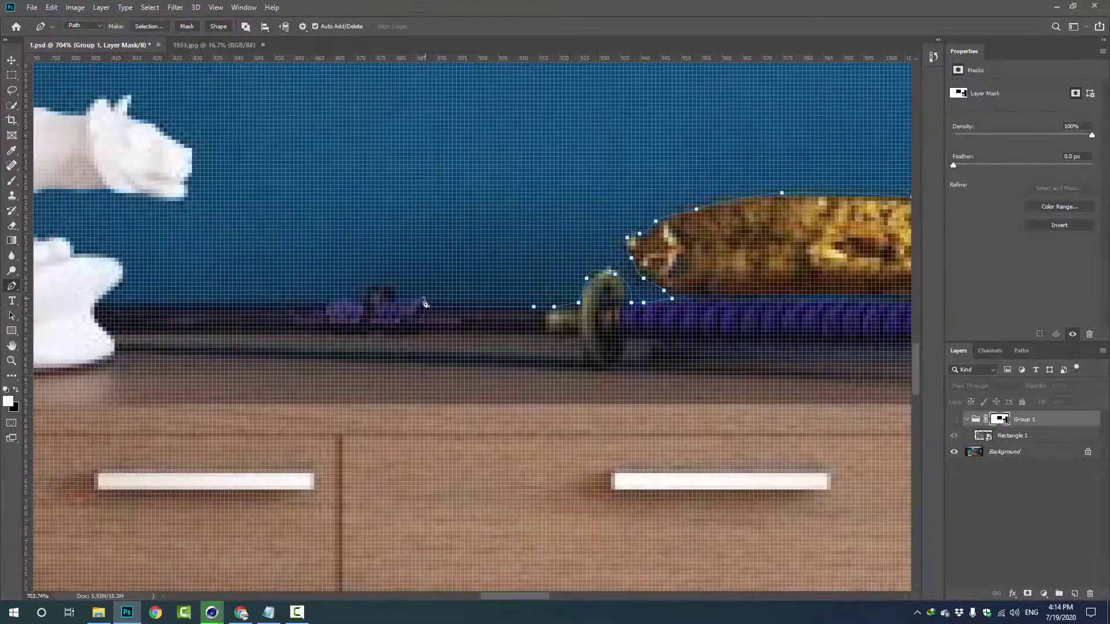
pyautogui.hscroll(-3, 334, 306)
pyautogui.click(363, 289)
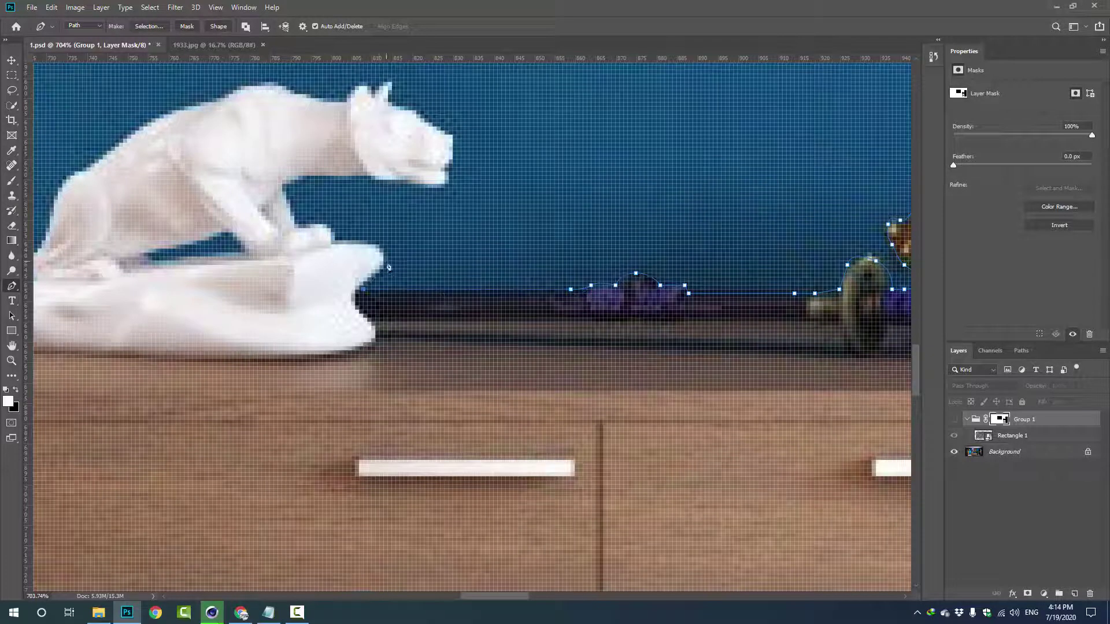
pyautogui.moveTo(334, 240); pyautogui.dragTo(323, 218)
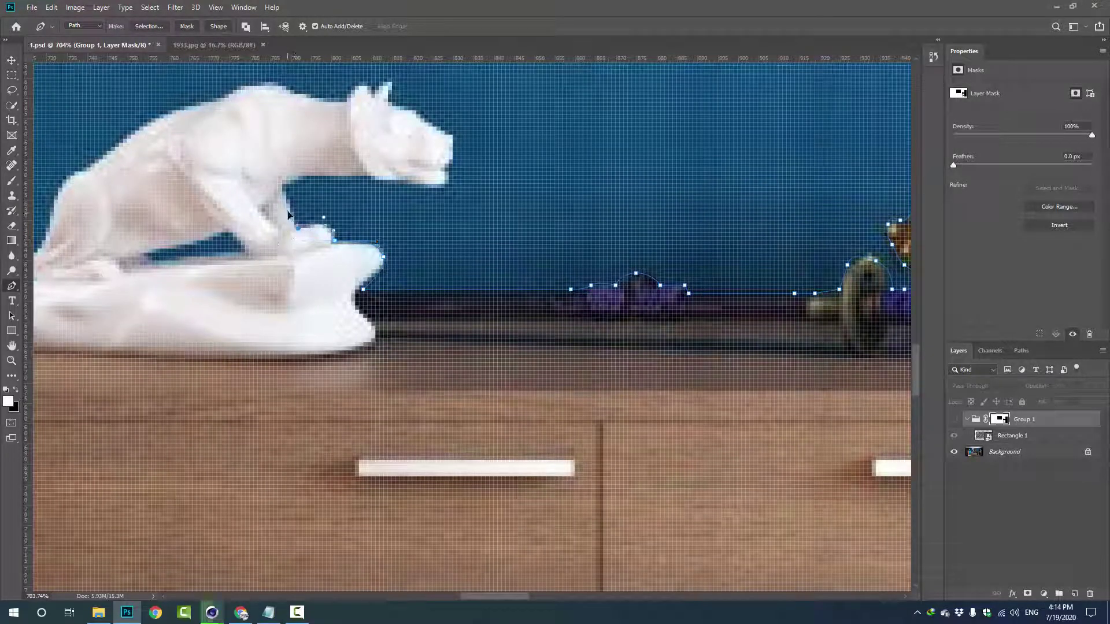
pyautogui.click(282, 188)
pyautogui.moveTo(307, 175); pyautogui.dragTo(332, 175)
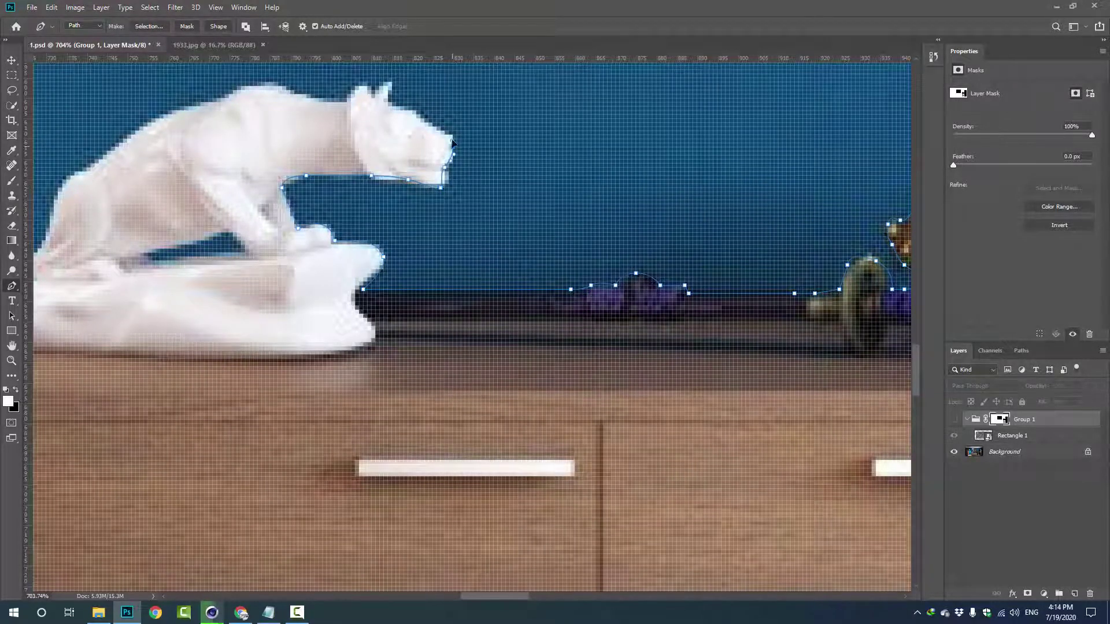
# Step: Finish the figurine's back and cabinet edge, then convert the whole outline to a selection
pyautogui.moveTo(453, 141)
pyautogui.mouseDown()
pyautogui.moveTo(524, 276)
pyautogui.moveTo(474, 253)
pyautogui.mouseUp()
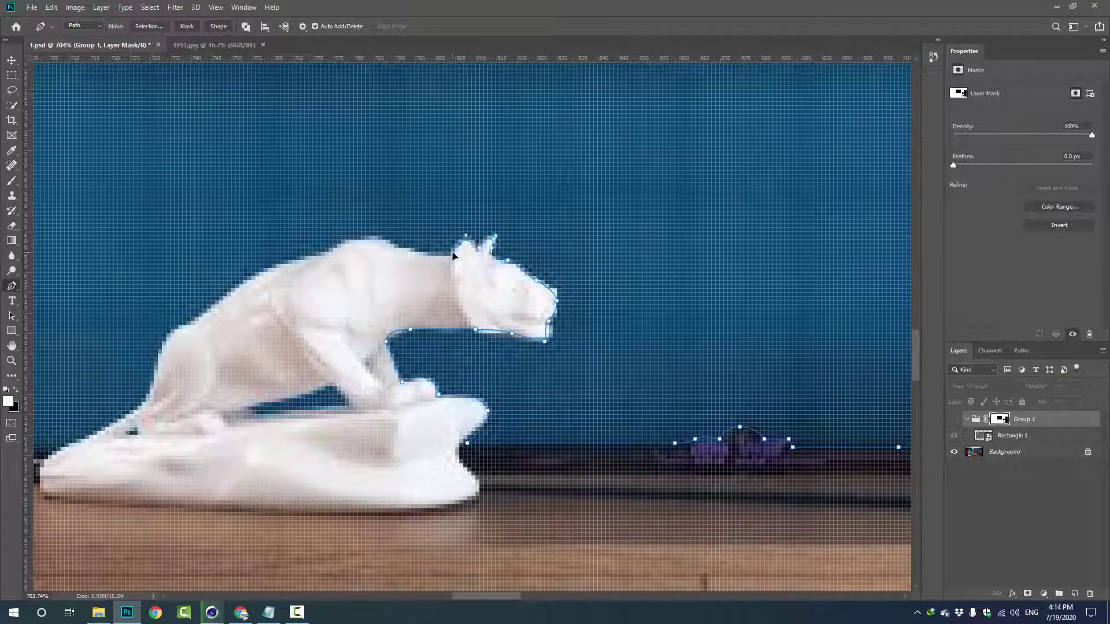
pyautogui.hscroll(-3, 339, 295)
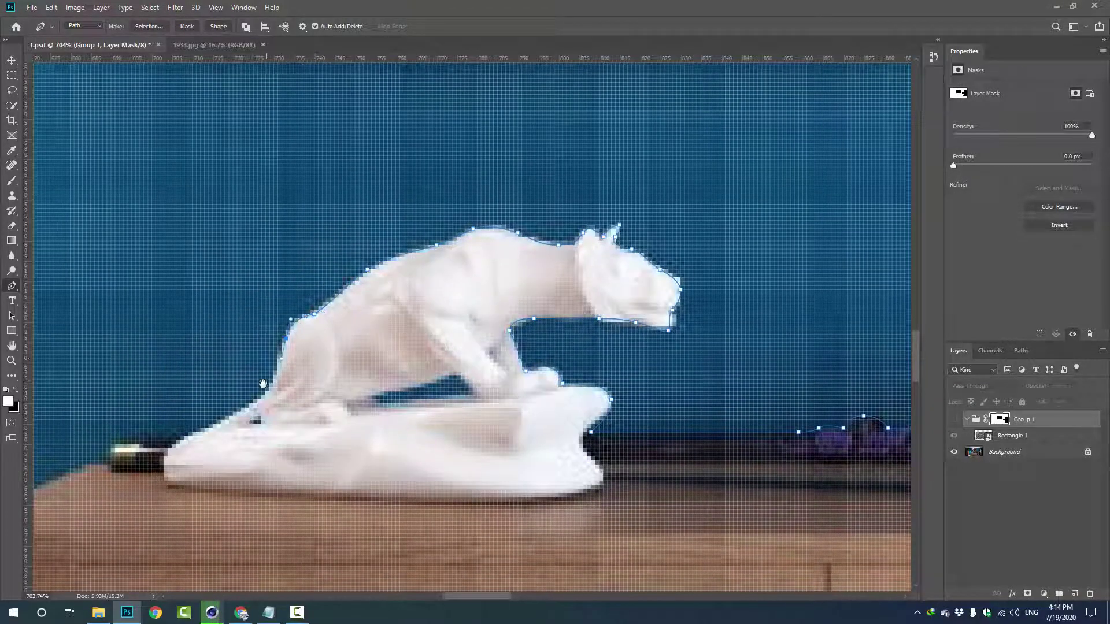
pyautogui.moveTo(263, 384); pyautogui.dragTo(526, 308)
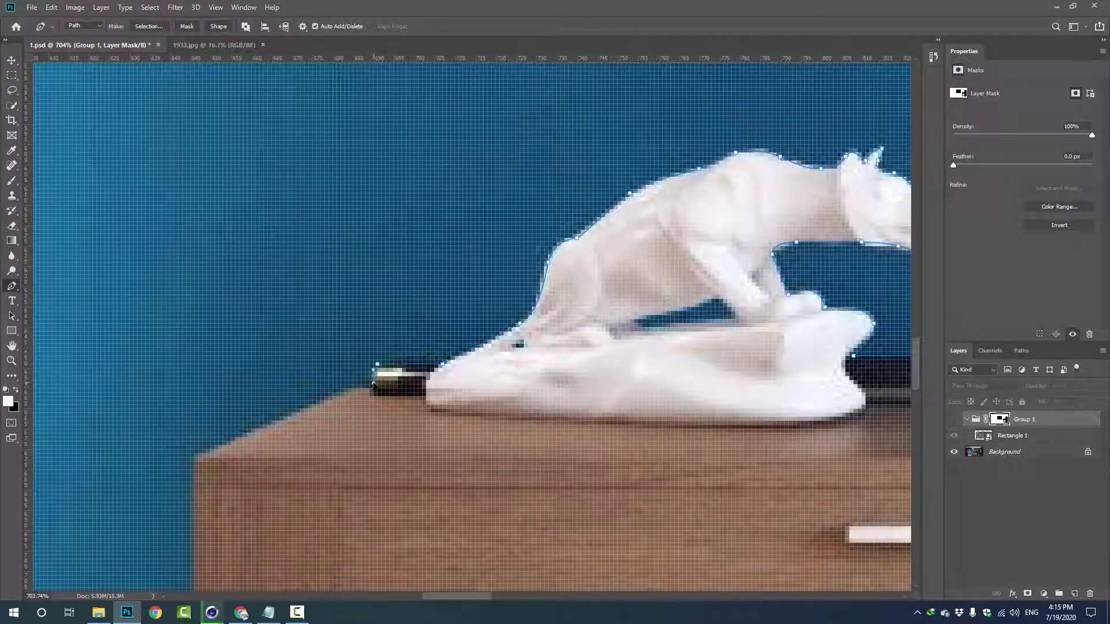
pyautogui.scroll(-5, 322, 398)
pyautogui.scroll(-5, 322, 398)
pyautogui.scroll(-5, 322, 398)
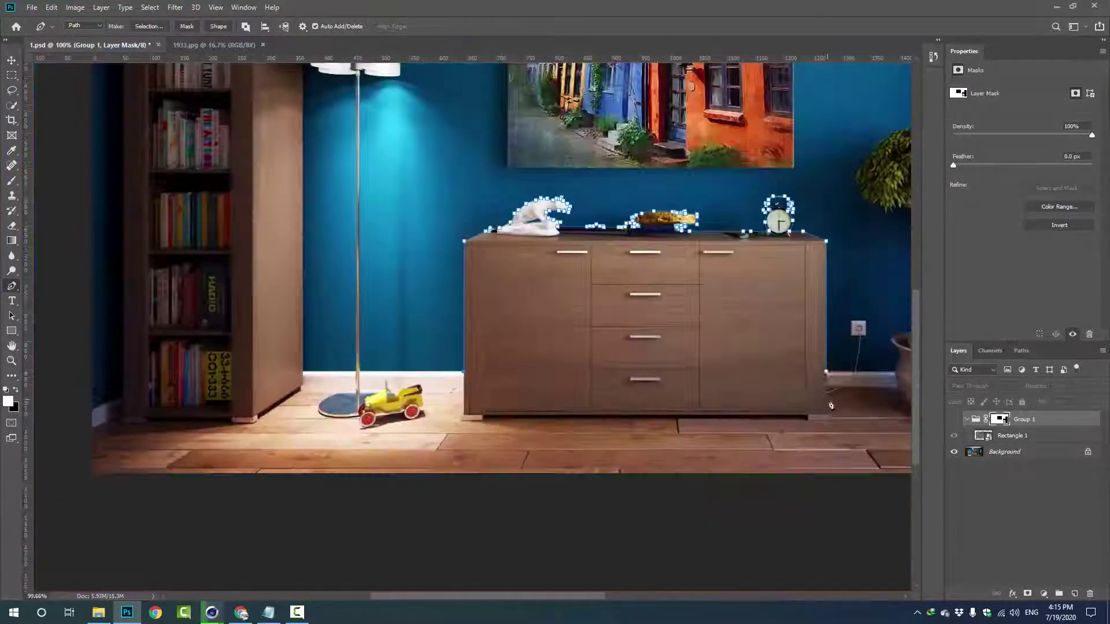
pyautogui.click(149, 30)
pyautogui.press('Return')
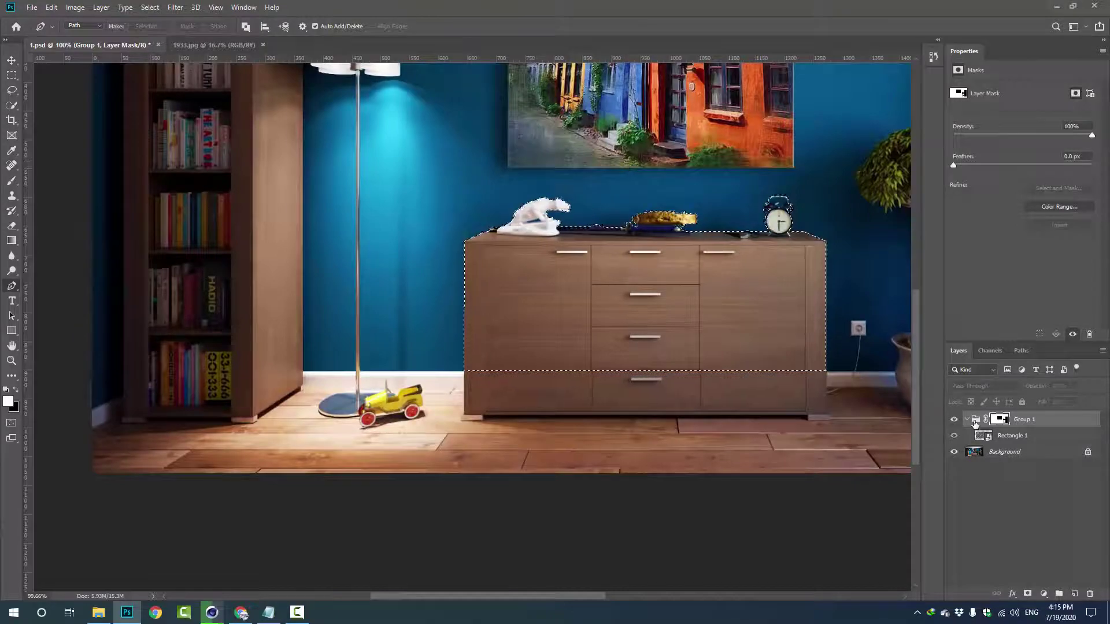
# Step: Trace the blue-wall gap inside the alarm clock's handle and load it as a selection
pyautogui.scroll(3, 762, 238)
pyautogui.scroll(5, 745, 219)
pyautogui.scroll(5, 520, 231)
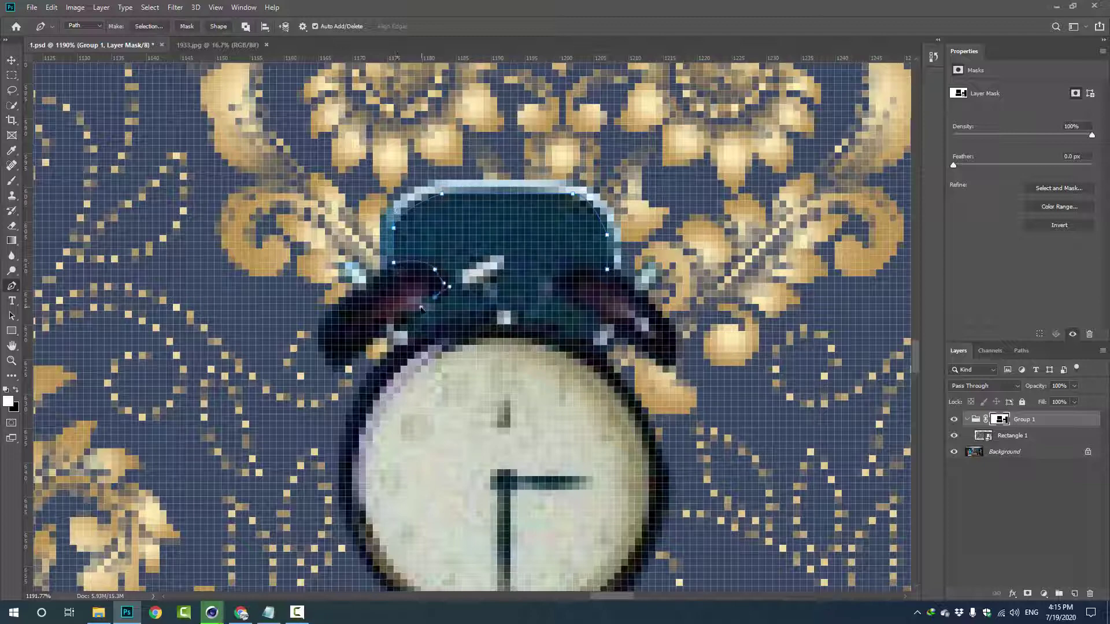
pyautogui.click(401, 323)
pyautogui.scroll(-5, 404, 324)
pyautogui.scroll(5, 417, 331)
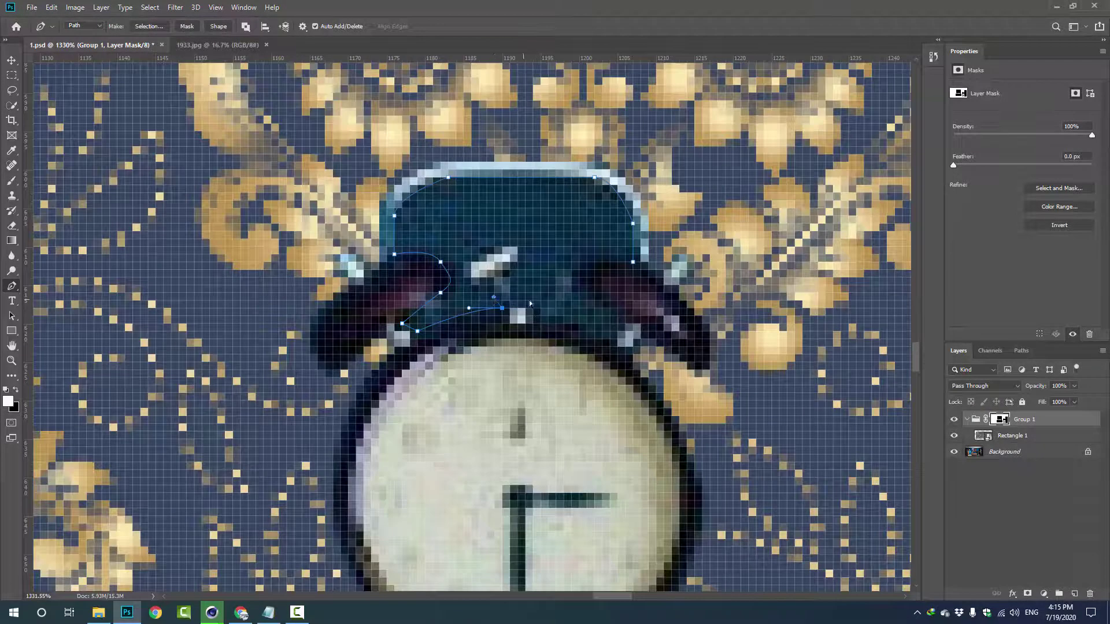
pyautogui.scroll(-5, 531, 303)
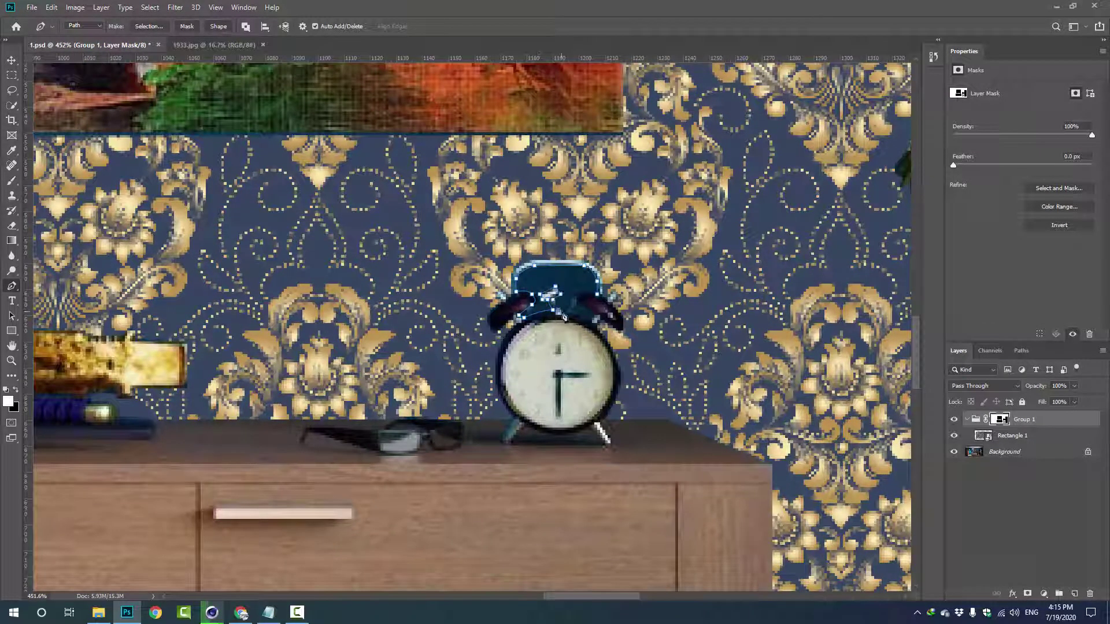
pyautogui.scroll(3, 563, 316)
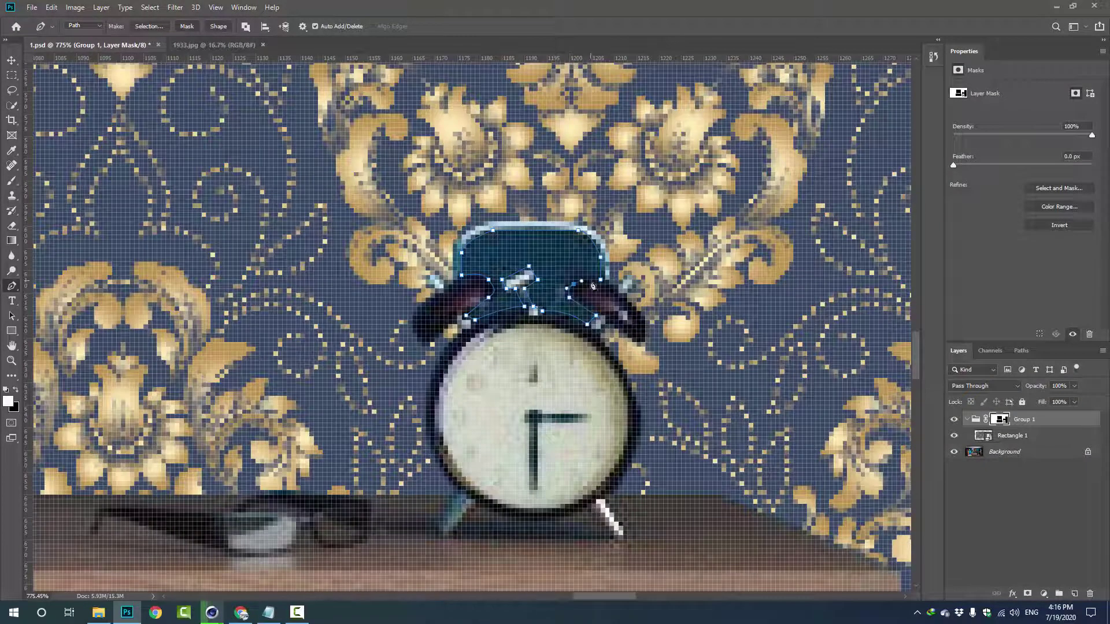
pyautogui.scroll(-3, 596, 285)
pyautogui.hotkey('ctrl', 'Return')
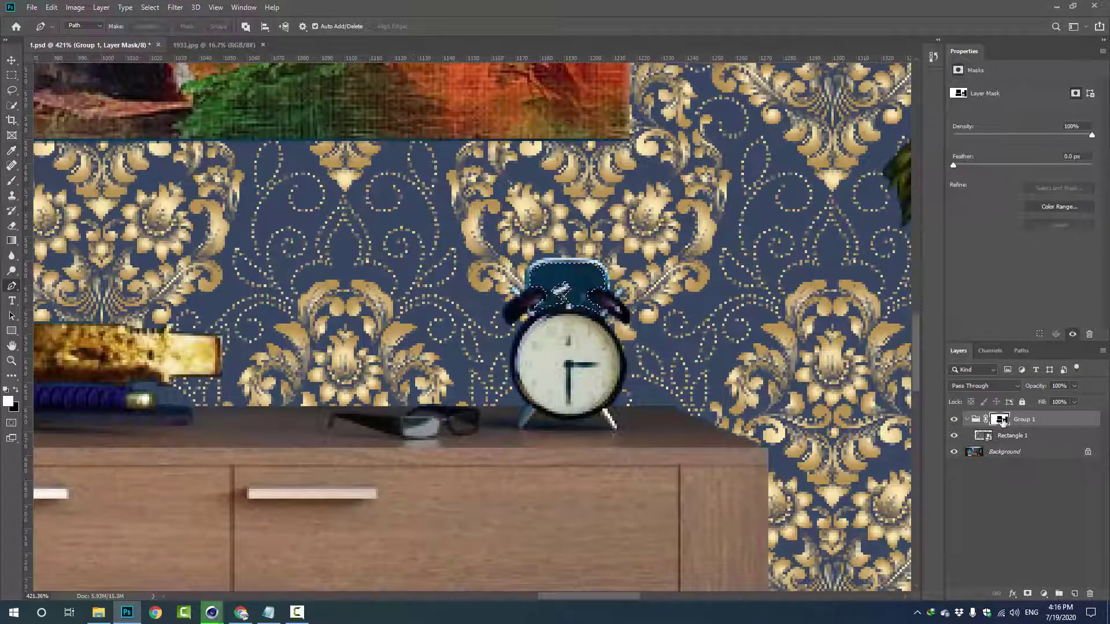
pyautogui.scroll(-5, 493, 320)
pyautogui.scroll(5, 493, 321)
pyautogui.scroll(2, 493, 320)
# Step: Touch up the mask near the figurine with the Brush and save the document
pyautogui.press('b')
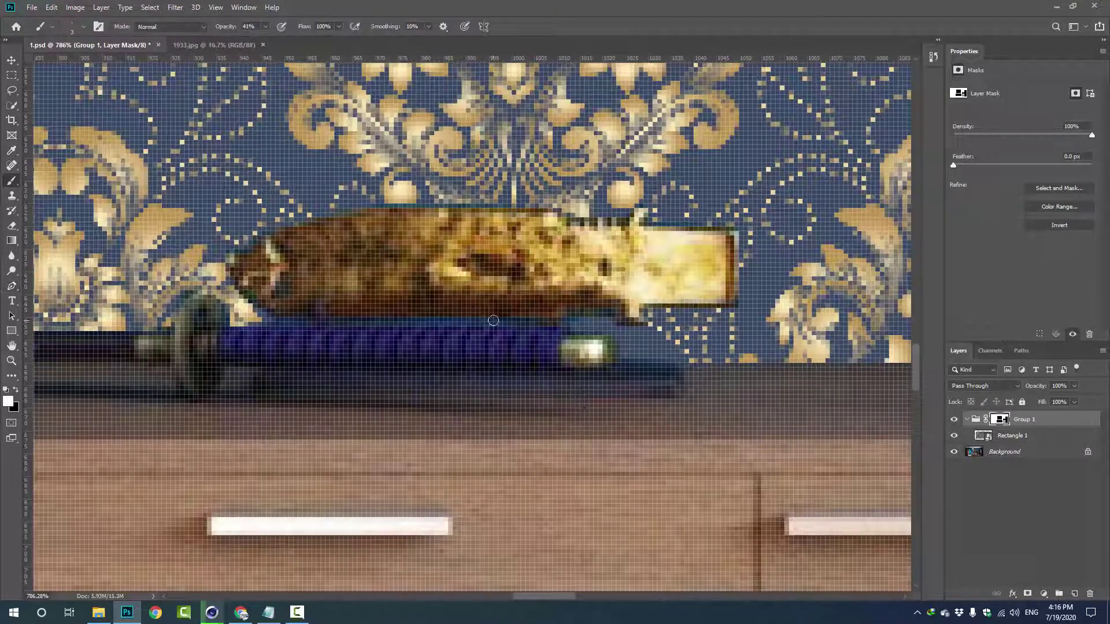
pyautogui.scroll(-5, 361, 325)
pyautogui.scroll(4, 376, 330)
pyautogui.scroll(-2, 387, 332)
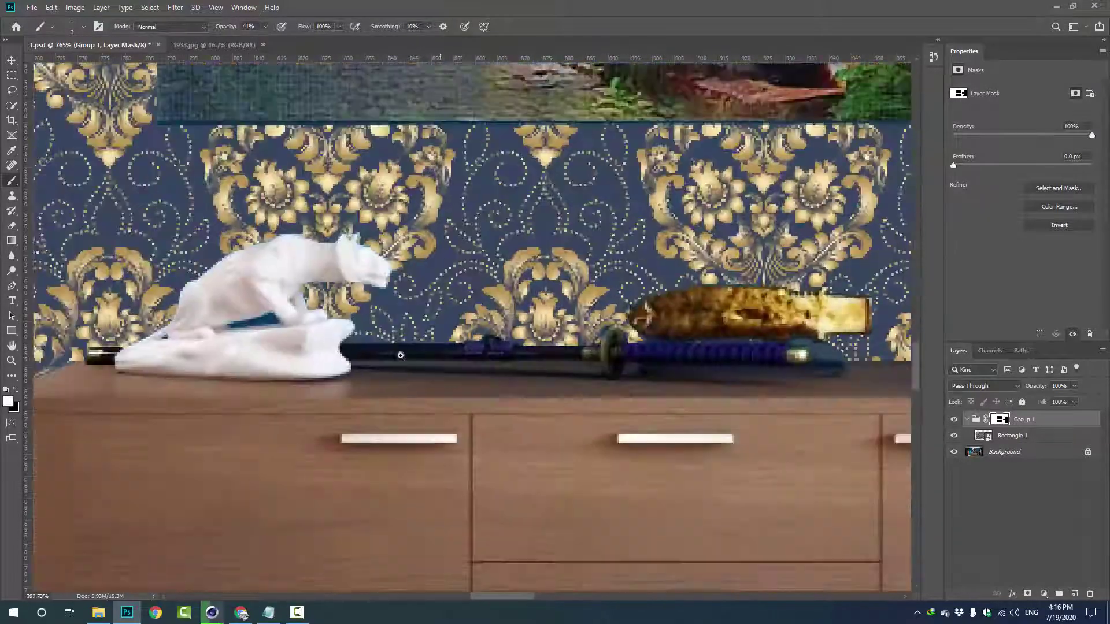
pyautogui.scroll(3, 395, 333)
pyautogui.scroll(-5, 437, 331)
pyautogui.scroll(6, 427, 330)
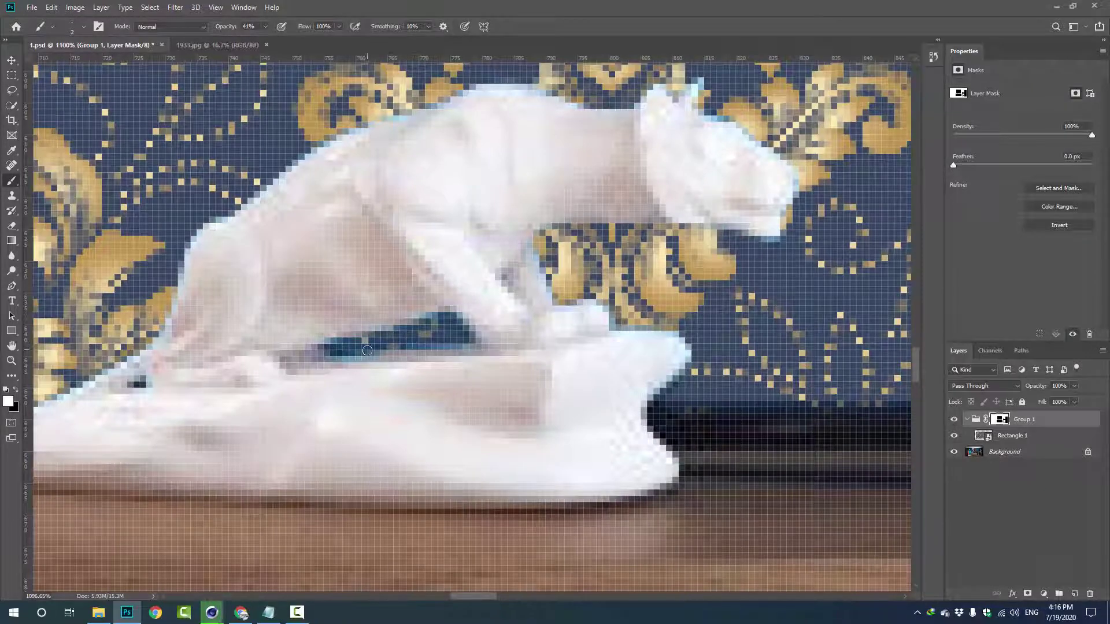
pyautogui.scroll(-5, 368, 350)
pyautogui.hotkey('ctrl', 's')
# Step: Hide the wallpaper group to reveal the original blue wall
pyautogui.scroll(3, 655, 507)
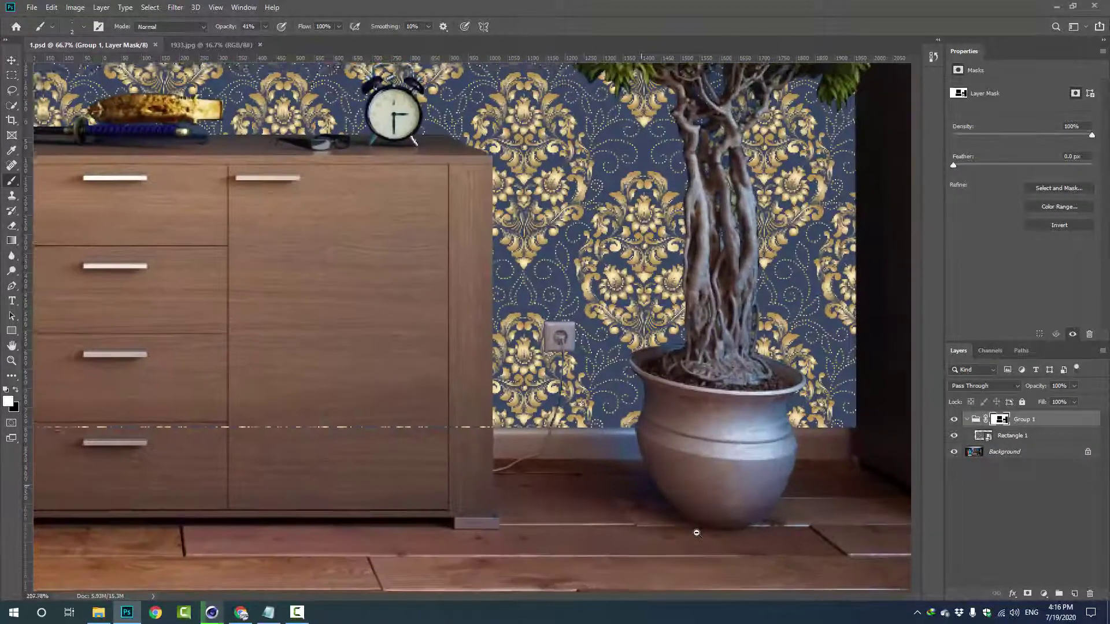
pyautogui.scroll(-2, 661, 440)
pyautogui.click(954, 420)
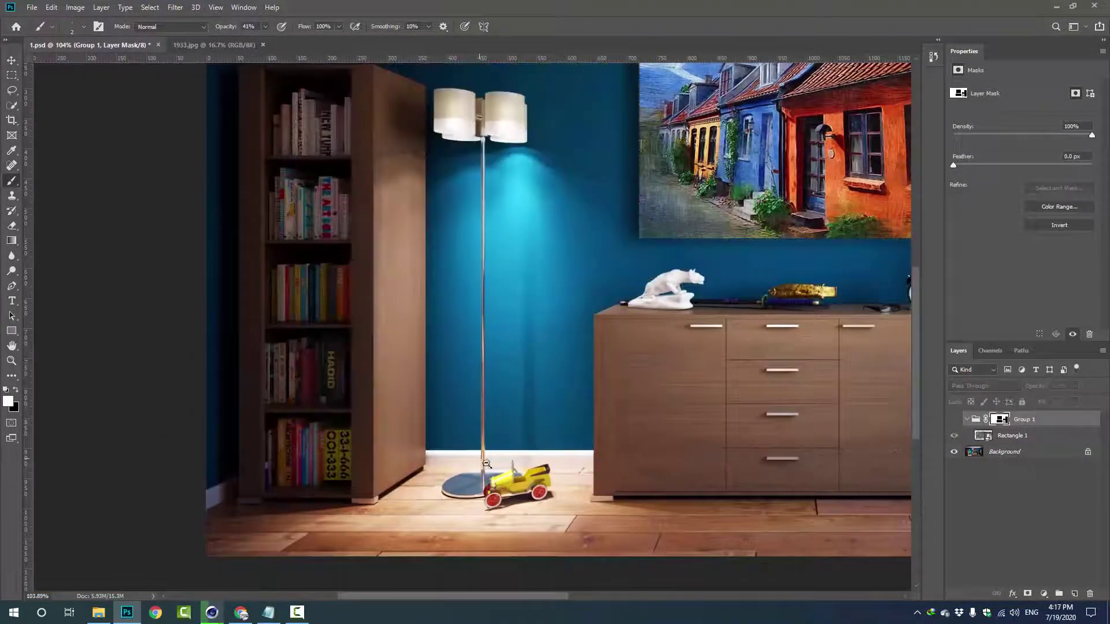
pyautogui.scroll(2, 497, 260)
pyautogui.scroll(3, 501, 227)
pyautogui.press('p')
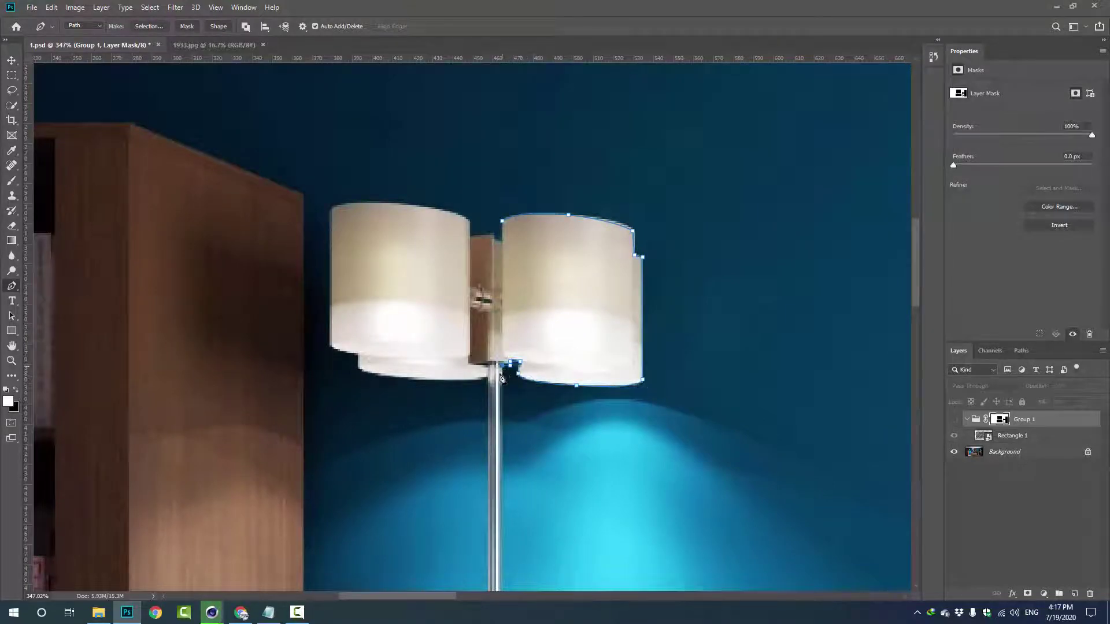
# Step: Convert the lamp-shade outline to a selection and hide the wallpaper over the shades
pyautogui.scroll(-4, 500, 377)
pyautogui.scroll(3, 547, 404)
pyautogui.scroll(5, 497, 347)
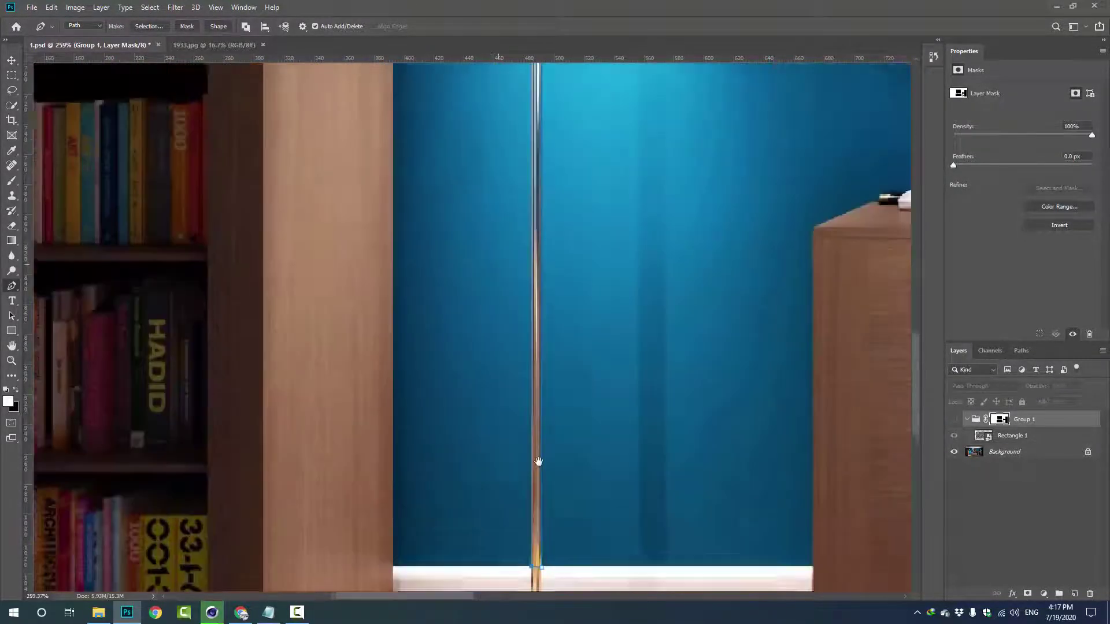
pyautogui.scroll(5, 532, 277)
pyautogui.scroll(1, 560, 234)
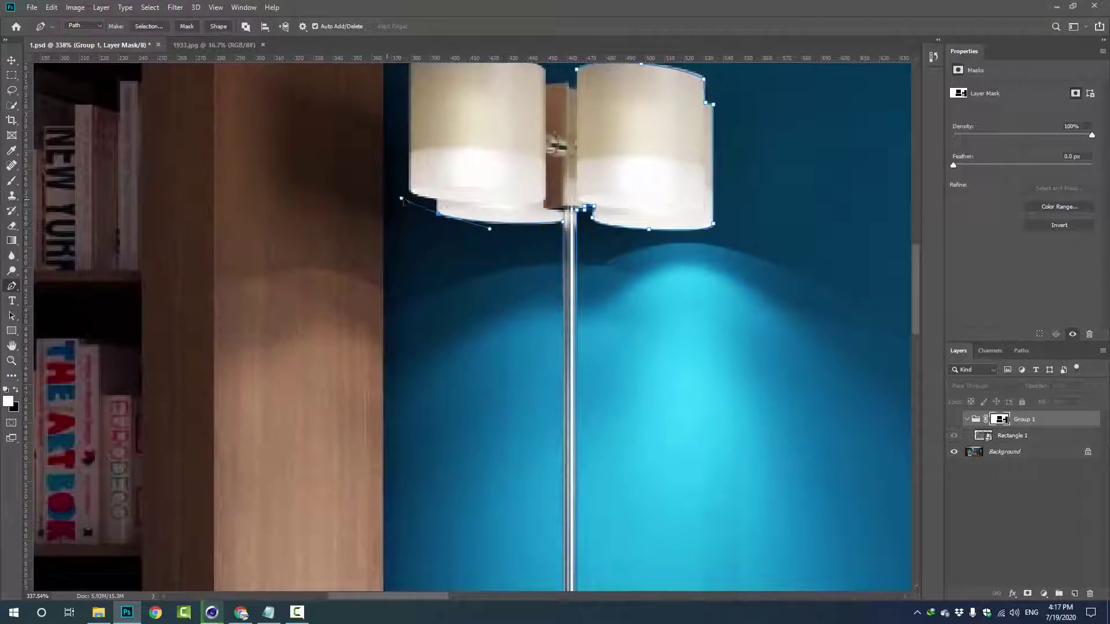
pyautogui.moveTo(433, 191); pyautogui.dragTo(474, 295)
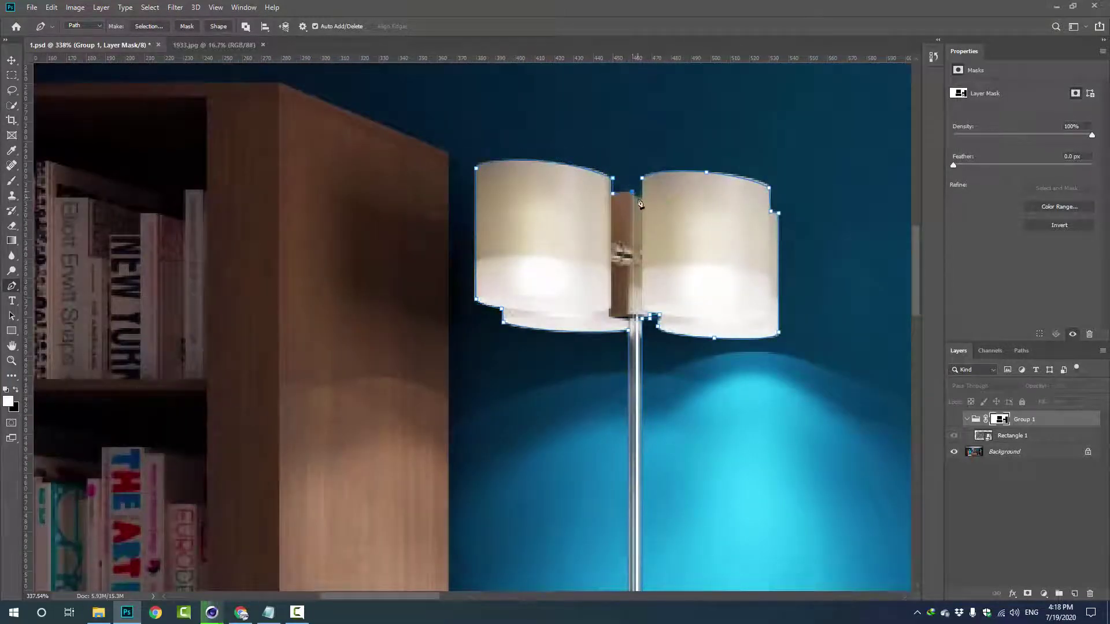
pyautogui.click(149, 26)
pyautogui.click(619, 163)
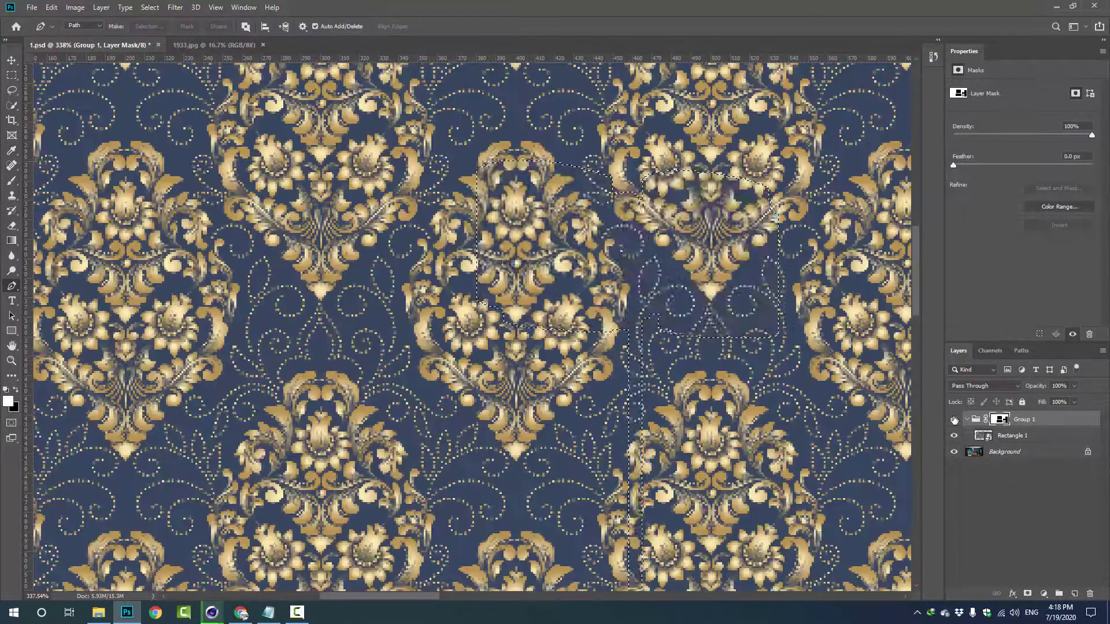
pyautogui.hotkey('ctrl', '0')
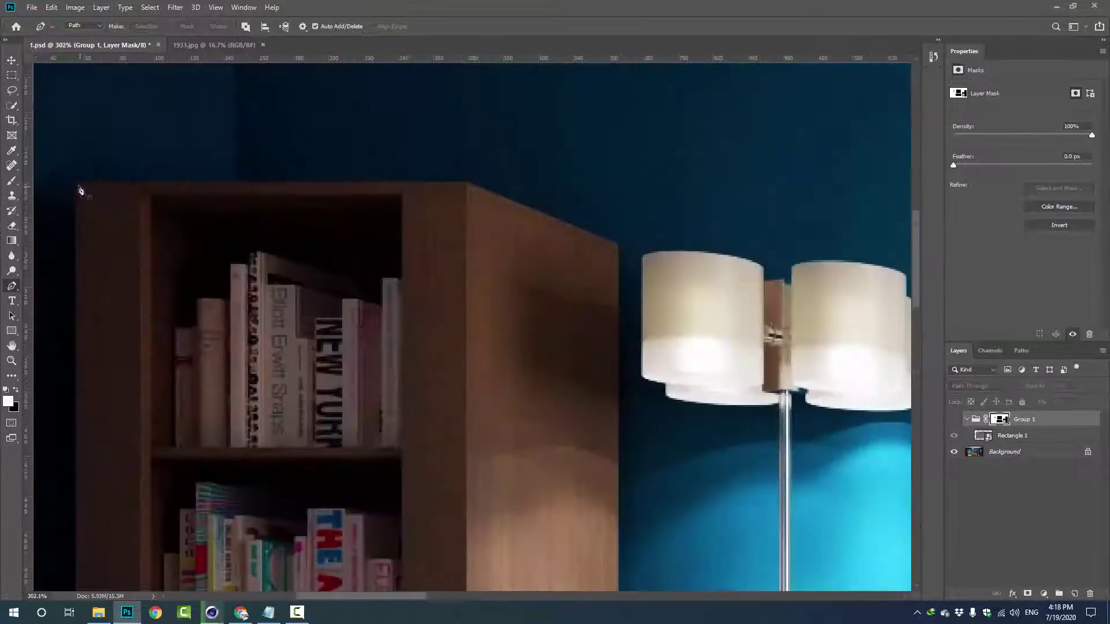
# Step: Make the bookcase outline a selection, fill Group 1's mask black, show Group 1 and deselect
pyautogui.scroll(-5, 619, 249)
pyautogui.scroll(6, 604, 505)
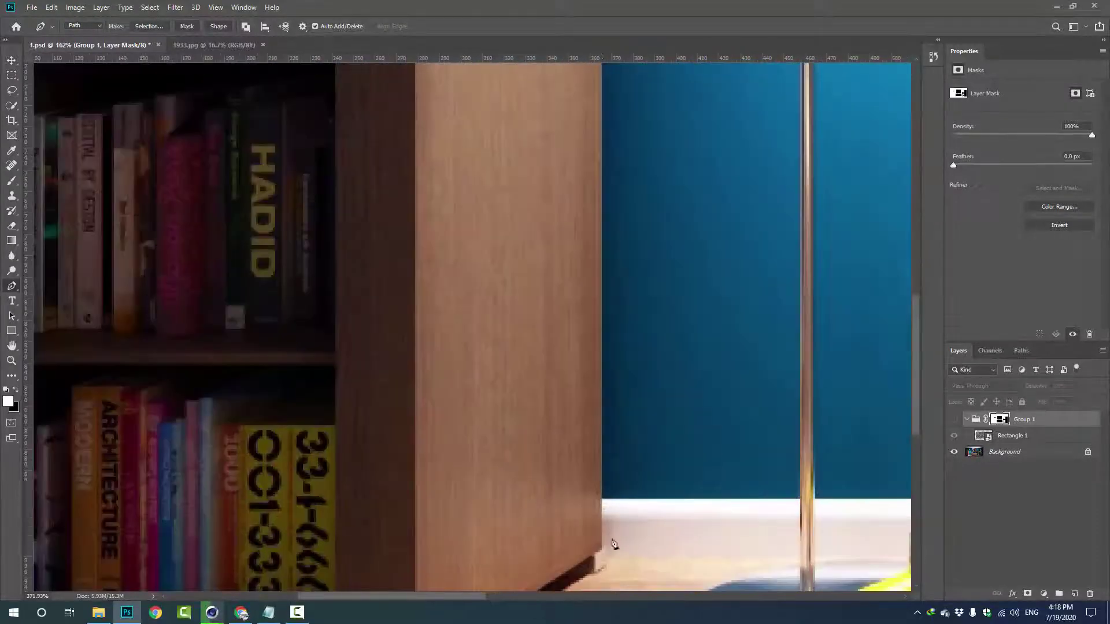
pyautogui.scroll(-3, 269, 538)
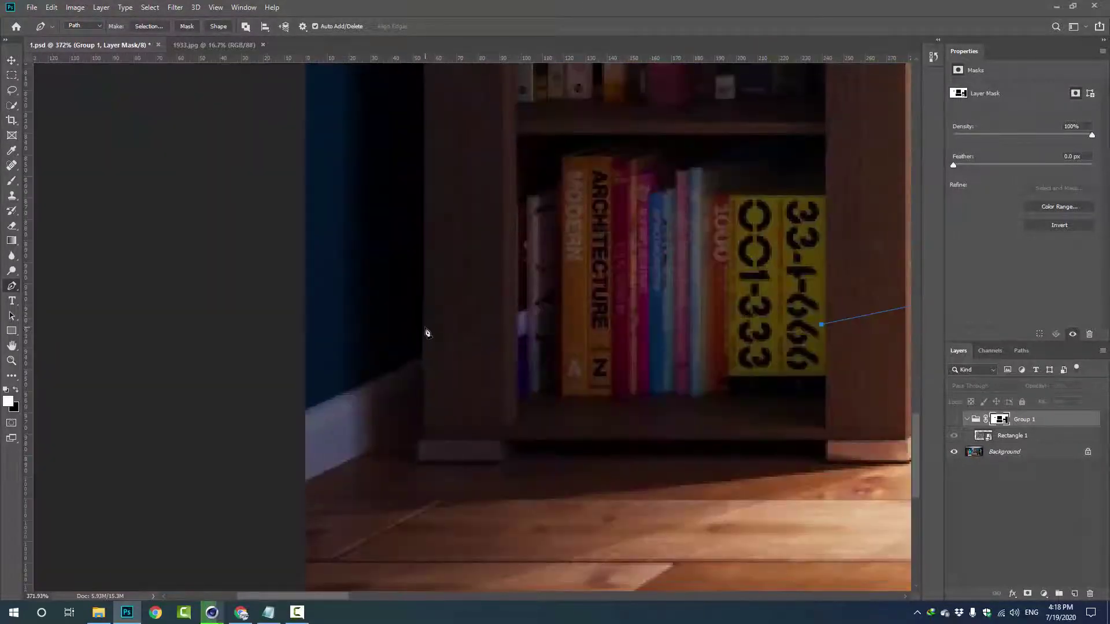
pyautogui.scroll(-2, 427, 330)
pyautogui.scroll(3, 539, 471)
pyautogui.scroll(-2, 501, 343)
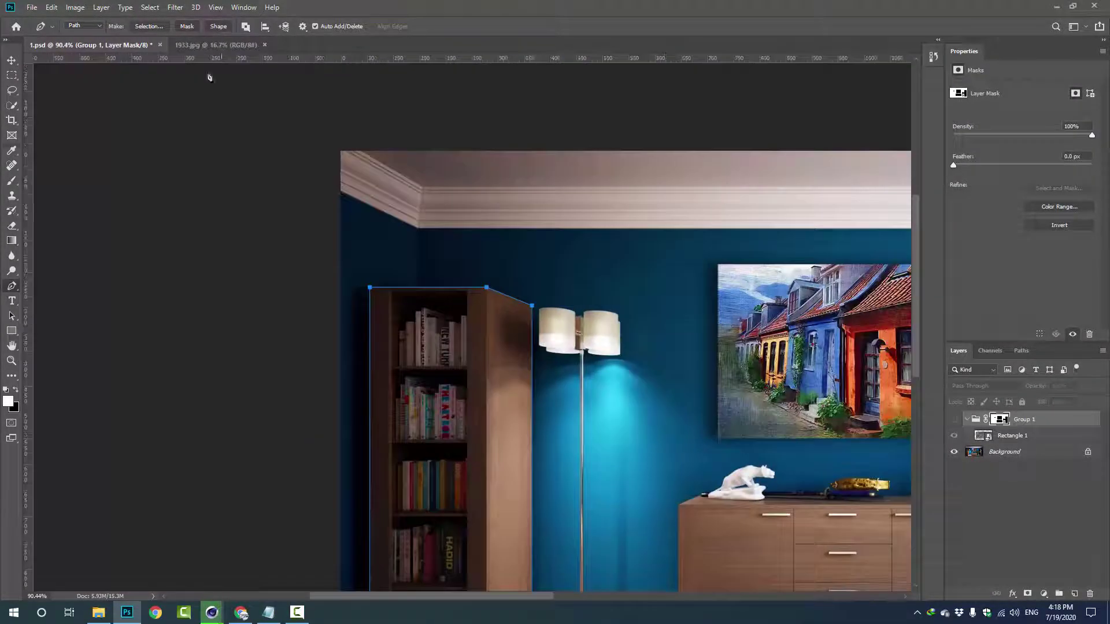
pyautogui.click(149, 26)
pyautogui.press('Return')
pyautogui.click(954, 419)
pyautogui.hotkey('ctrl', 'BackSpace')
pyautogui.hotkey('ctrl', 'd')
pyautogui.scroll(-3, 577, 486)
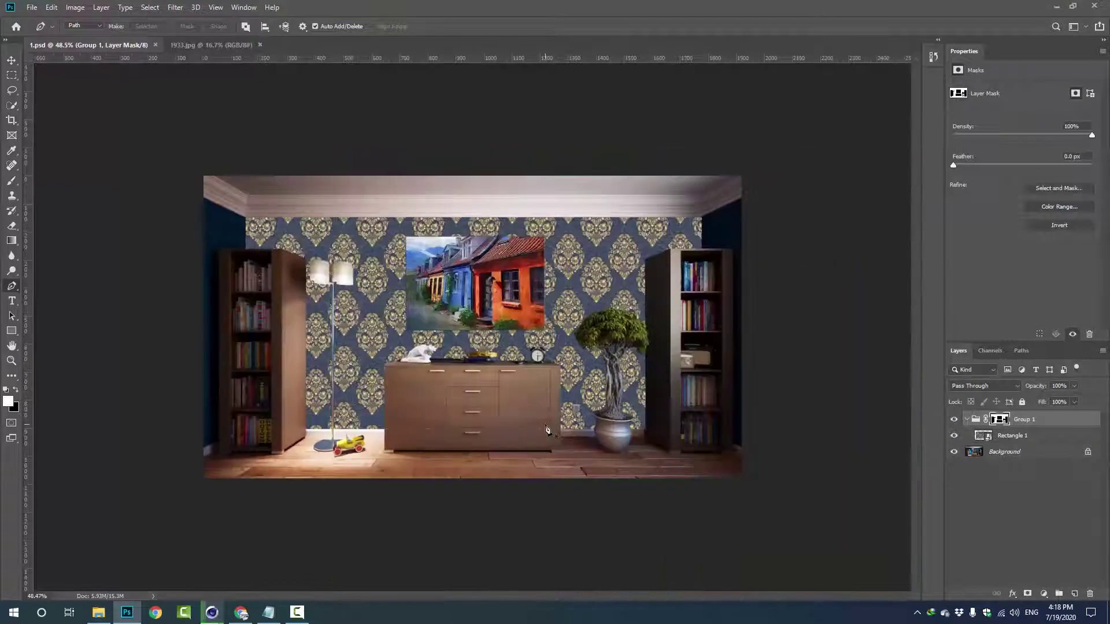
# Step: Flip a copy of the Rectangle 1 wallpaper horizontally and move it onto the left wall
pyautogui.click(1045, 436)
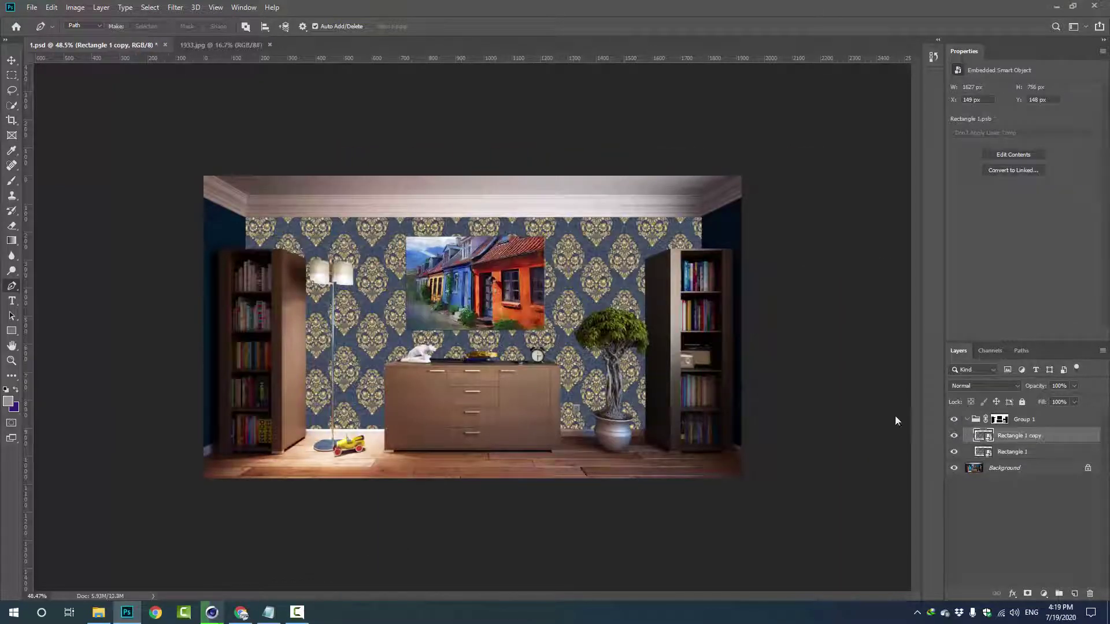
pyautogui.hotkey('ctrl', 't')
pyautogui.rightClick(360, 293)
pyautogui.rightClick(366, 325)
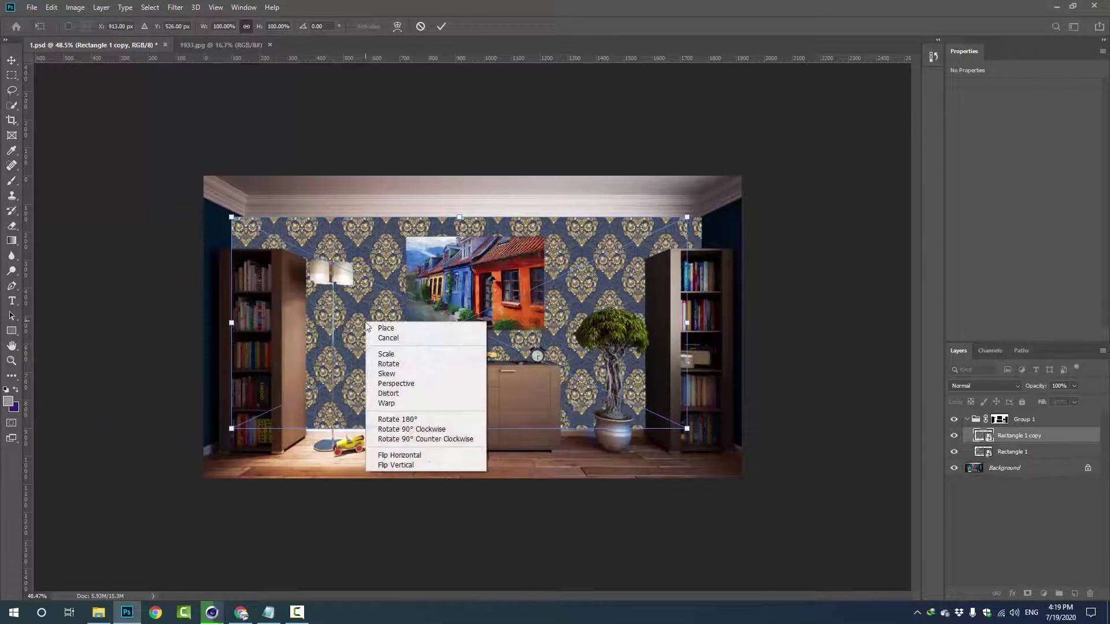
pyautogui.click(399, 455)
pyautogui.moveTo(399, 359); pyautogui.dragTo(141, 332)
pyautogui.scroll(-2, 141, 333)
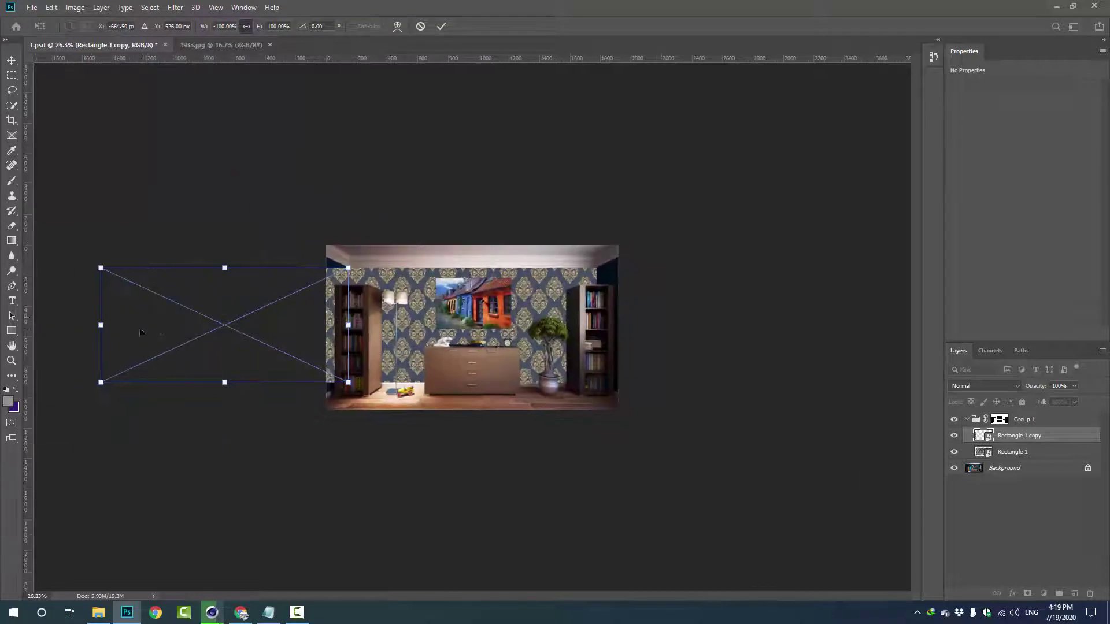
# Step: Distort the mirrored wallpaper's corners to stretch it over the left wall
pyautogui.rightClick(330, 307)
pyautogui.click(93, 380)
pyautogui.rightClick(330, 286)
pyautogui.click(373, 357)
pyautogui.moveTo(100, 383); pyautogui.dragTo(104, 518)
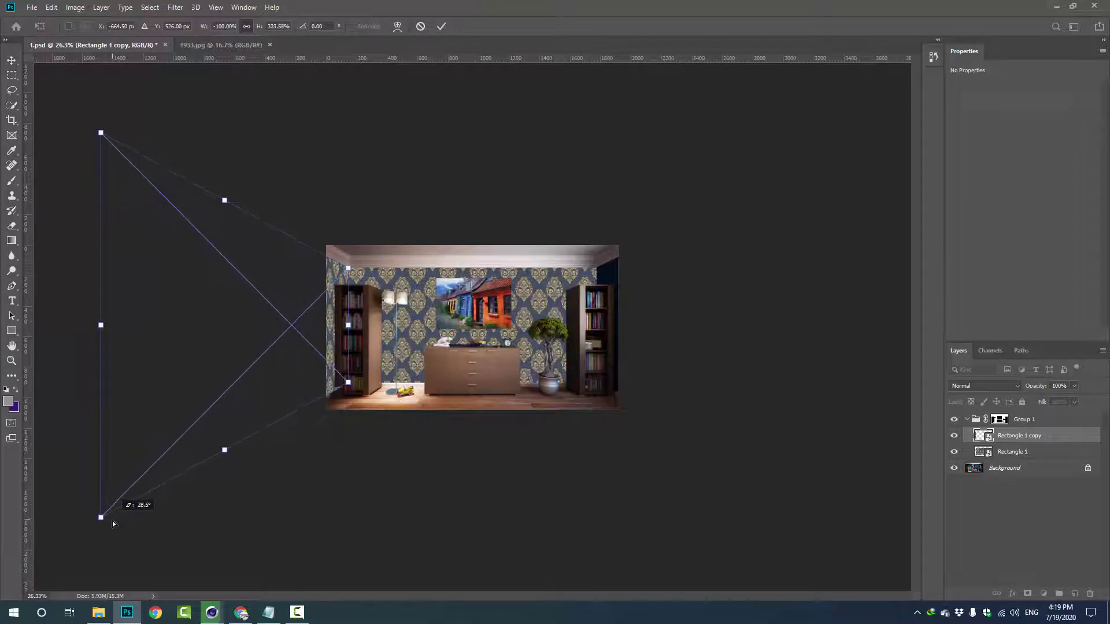
pyautogui.scroll(3, 219, 244)
pyautogui.moveTo(26, 145); pyautogui.dragTo(65, 140)
pyautogui.scroll(2, 103, 134)
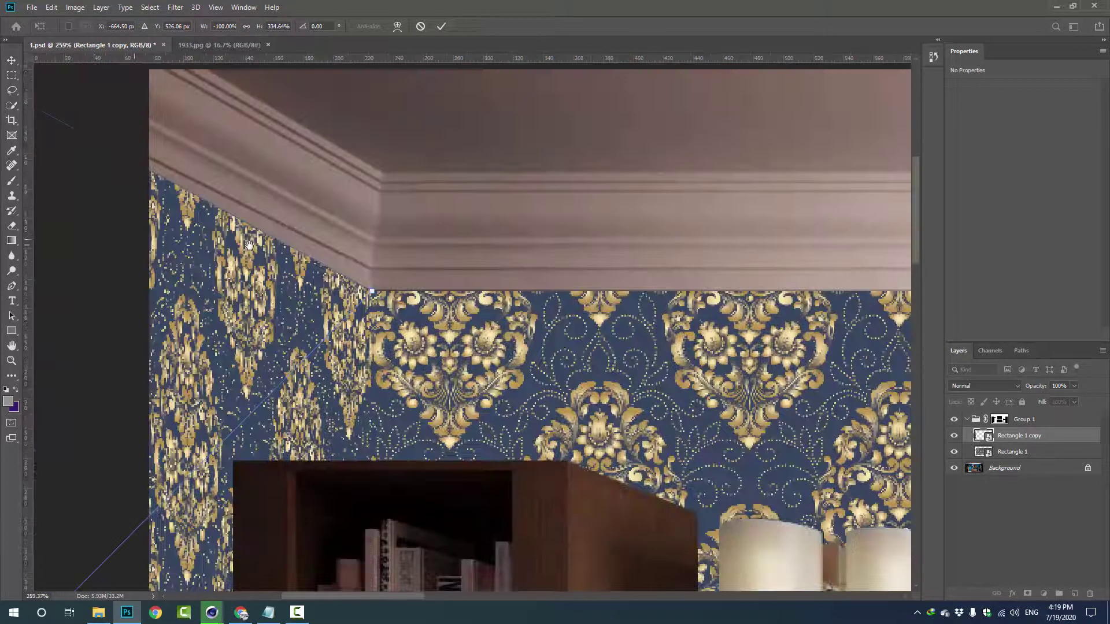
pyautogui.scroll(-5, 111, 218)
pyautogui.press('Return')
# Step: Lower the left-wall wallpaper copy's opacity to 39%
pyautogui.scroll(5, 267, 200)
pyautogui.moveTo(267, 200); pyautogui.dragTo(504, 286)
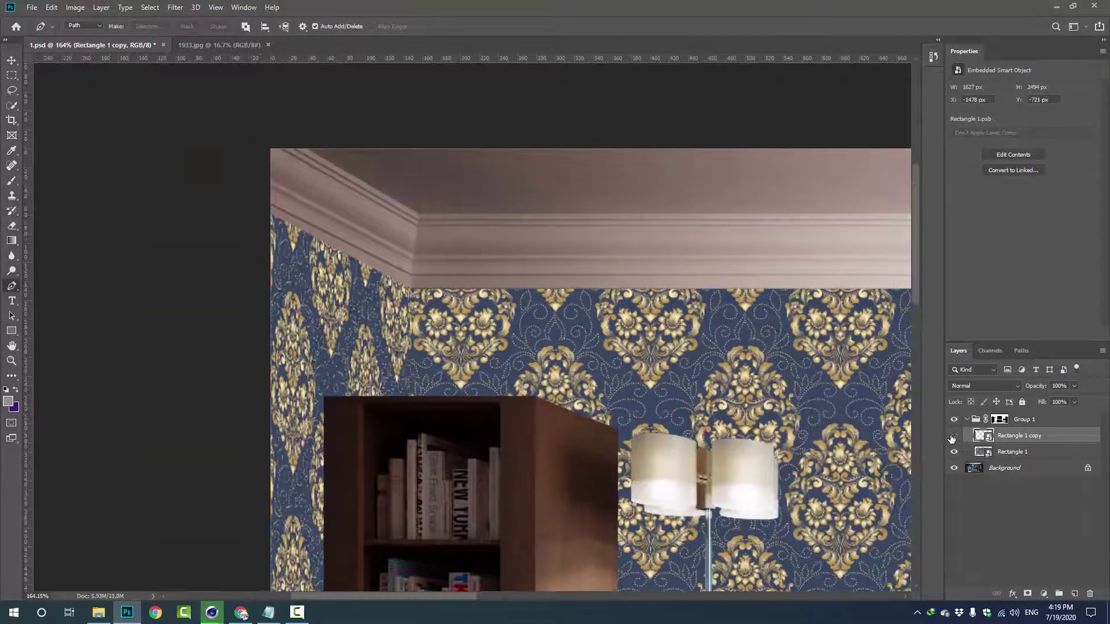
pyautogui.moveTo(1035, 386); pyautogui.dragTo(1006, 393)
pyautogui.scroll(-5, 463, 324)
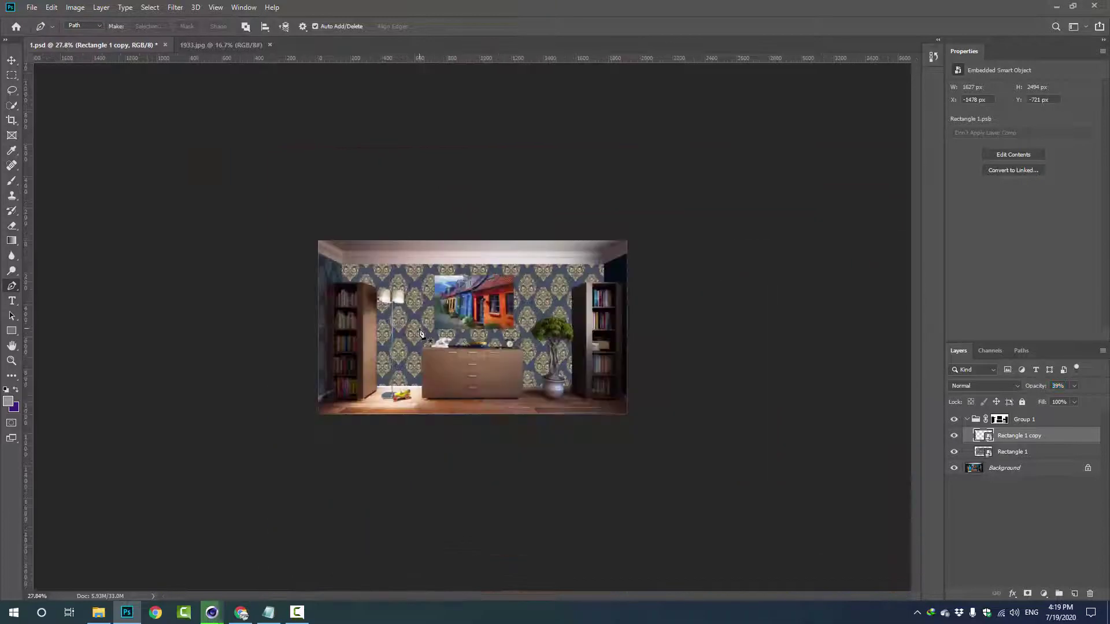
# Step: Flip the left-wall wallpaper vertically and raise its bottom edge
pyautogui.hotkey('ctrl', 't')
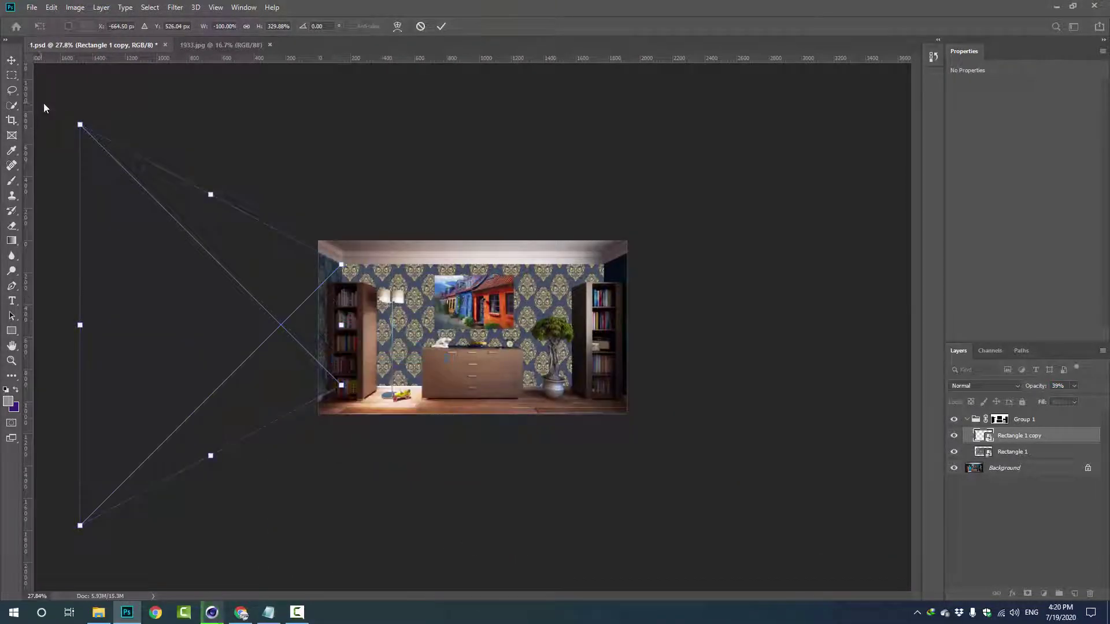
pyautogui.click(79, 124)
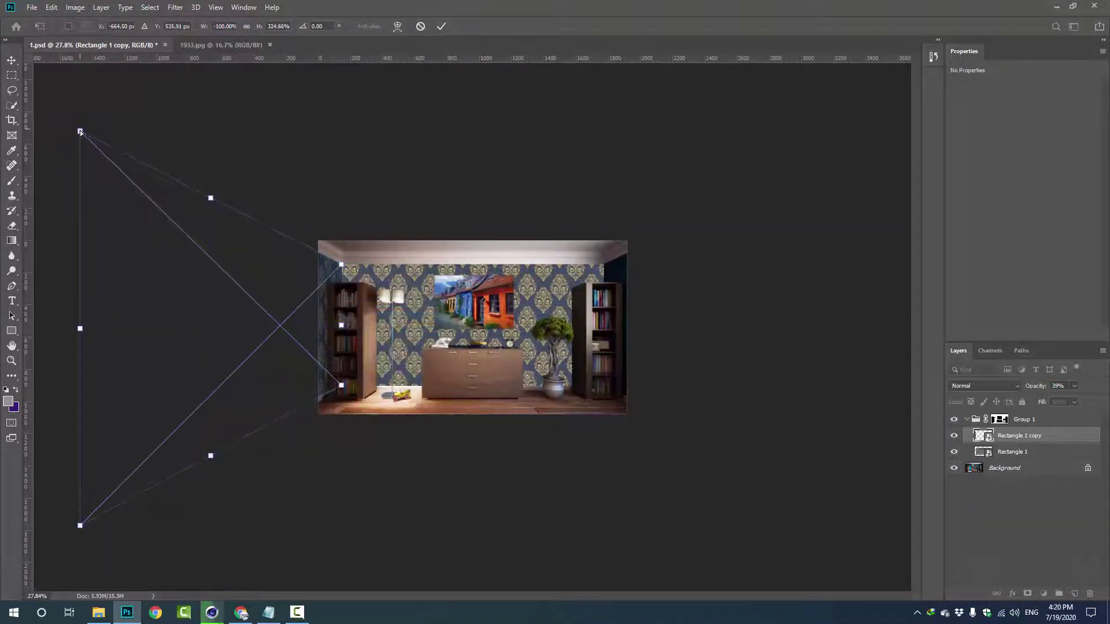
pyautogui.scroll(5, 386, 244)
pyautogui.scroll(-7, 387, 244)
pyautogui.scroll(8, 387, 244)
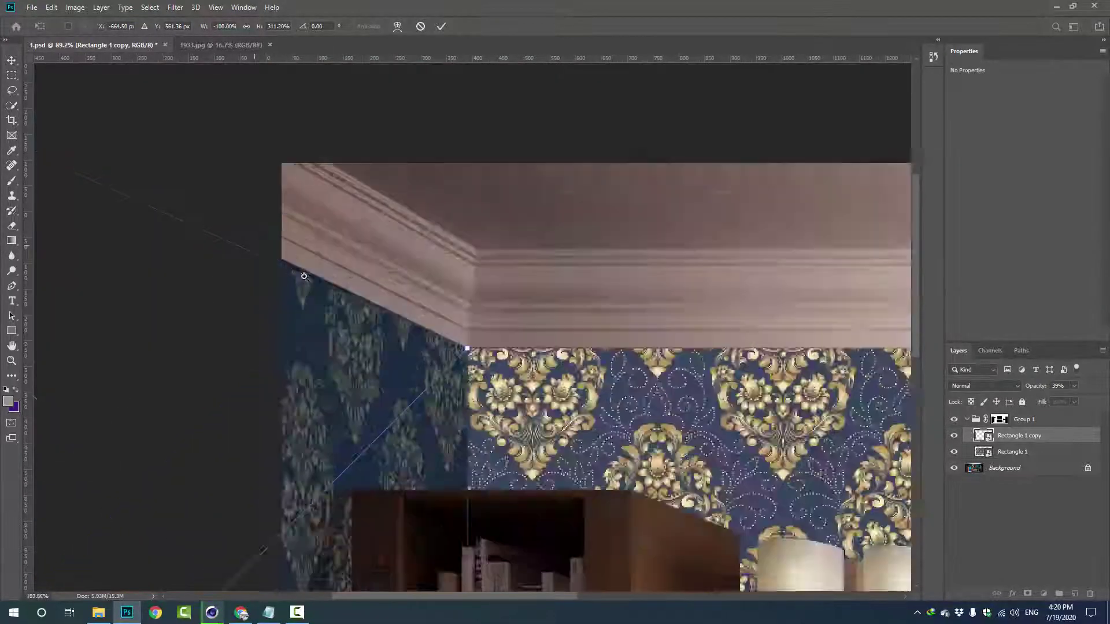
pyautogui.scroll(-8, 386, 244)
pyautogui.scroll(10, 188, 192)
pyautogui.scroll(-5, 244, 203)
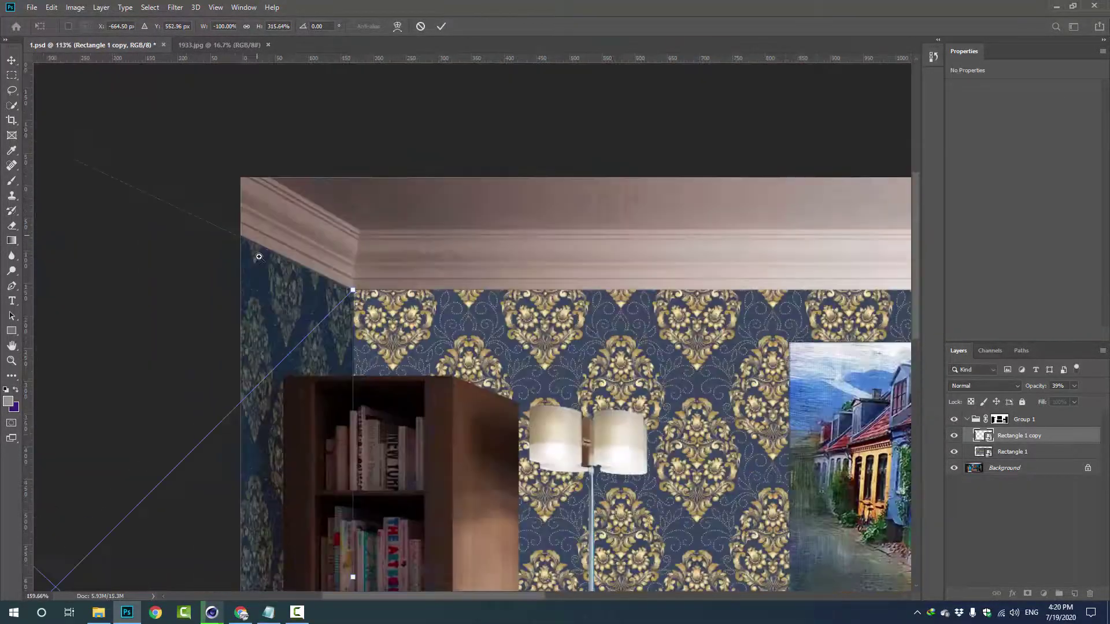
pyautogui.scroll(-5, 234, 215)
pyautogui.scroll(5, 451, 330)
pyautogui.scroll(3, 450, 330)
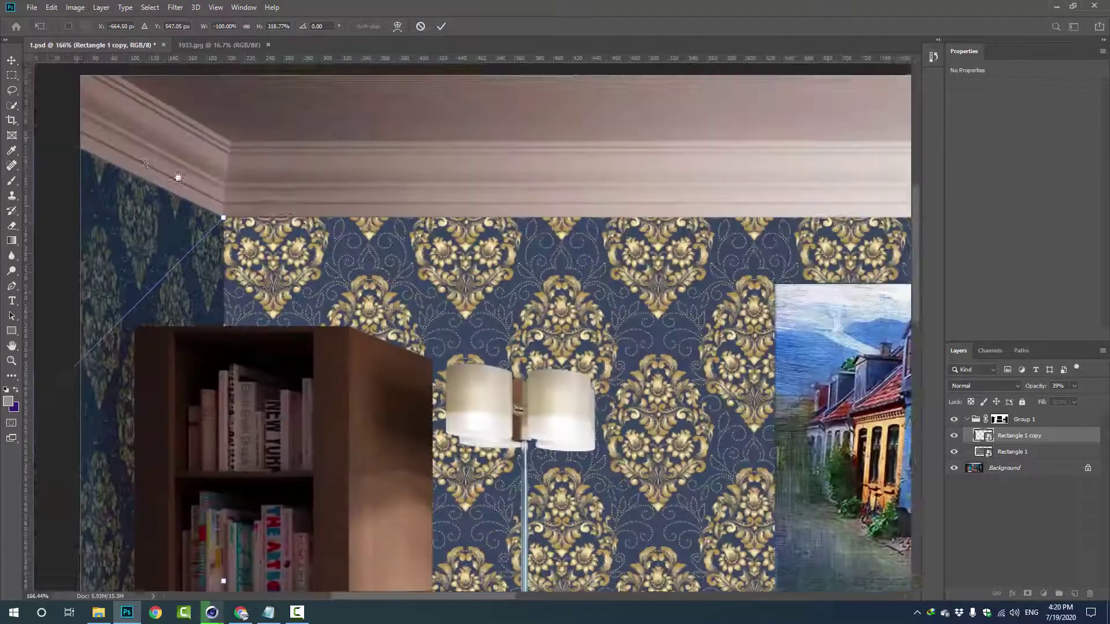
pyautogui.scroll(-8, 448, 396)
pyautogui.scroll(1, 448, 396)
pyautogui.scroll(5, 449, 396)
pyautogui.scroll(-2, 448, 396)
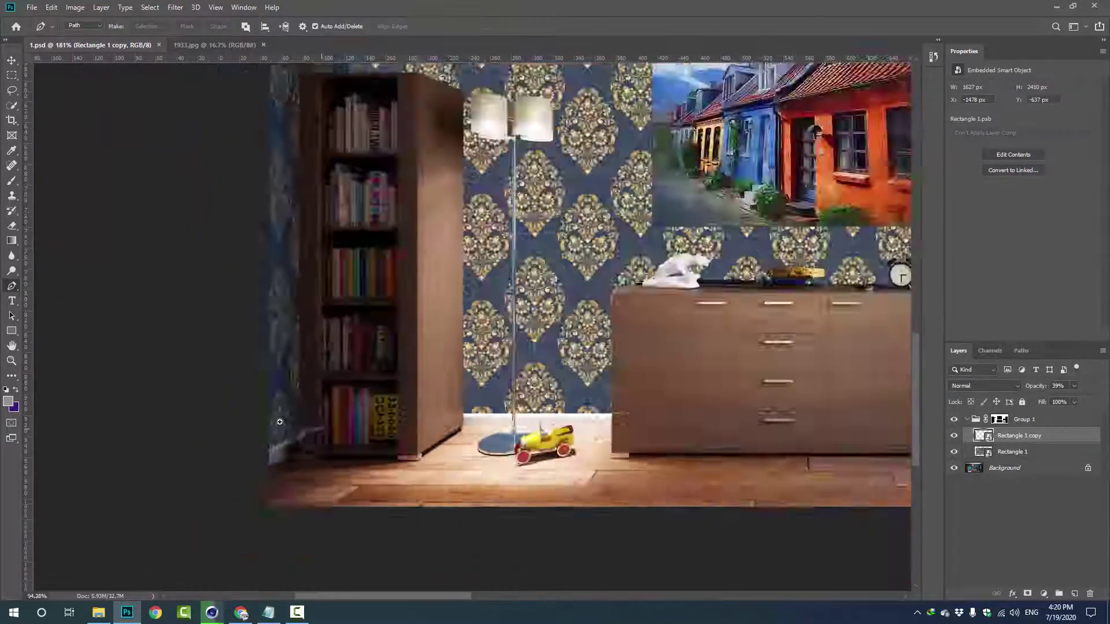
pyautogui.scroll(-3, 244, 445)
pyautogui.rightClick(341, 342)
pyautogui.click(370, 484)
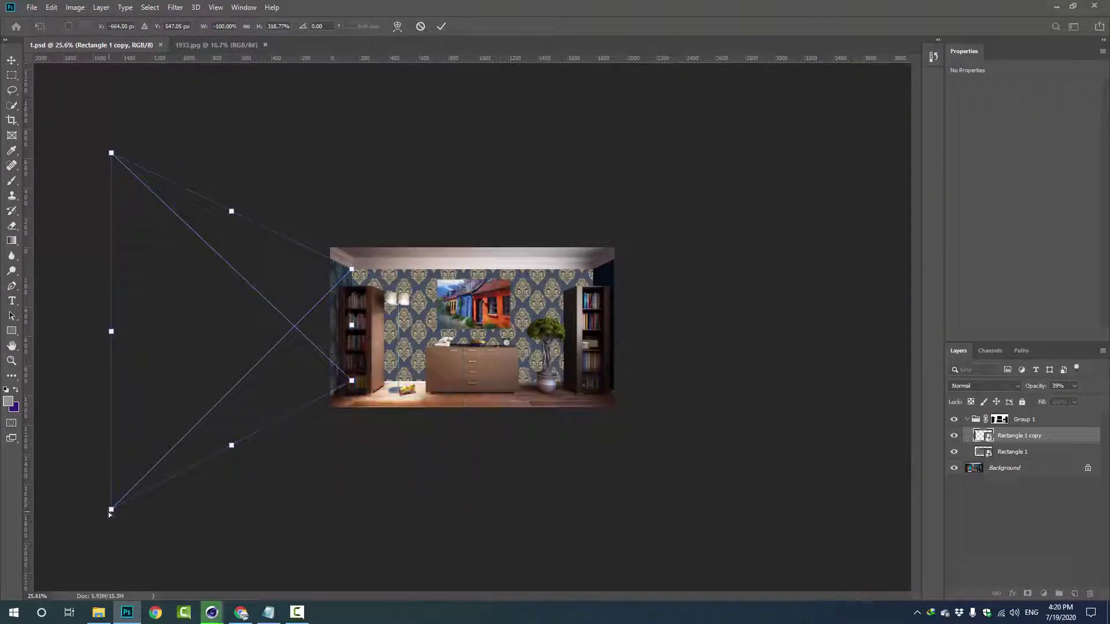
pyautogui.moveTo(111, 510); pyautogui.dragTo(109, 488)
pyautogui.press('p')
# Step: Begin skewing the left-wall wallpaper to match the wall's perspective
pyautogui.scroll(5, 351, 449)
pyautogui.scroll(-5, 347, 514)
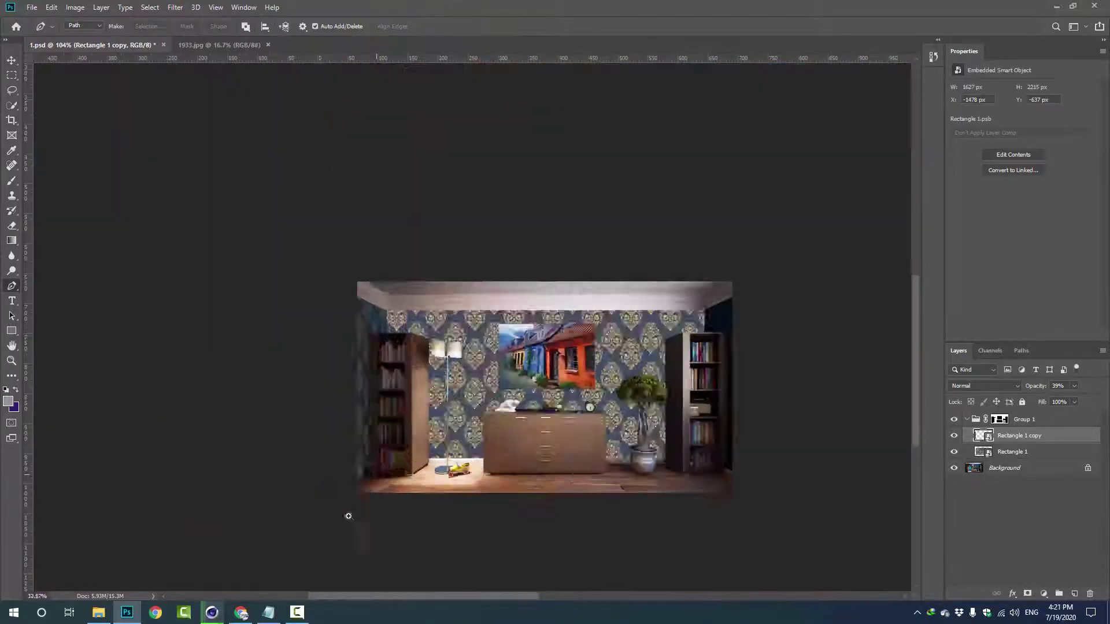
pyautogui.scroll(1, 346, 514)
pyautogui.rightClick(328, 341)
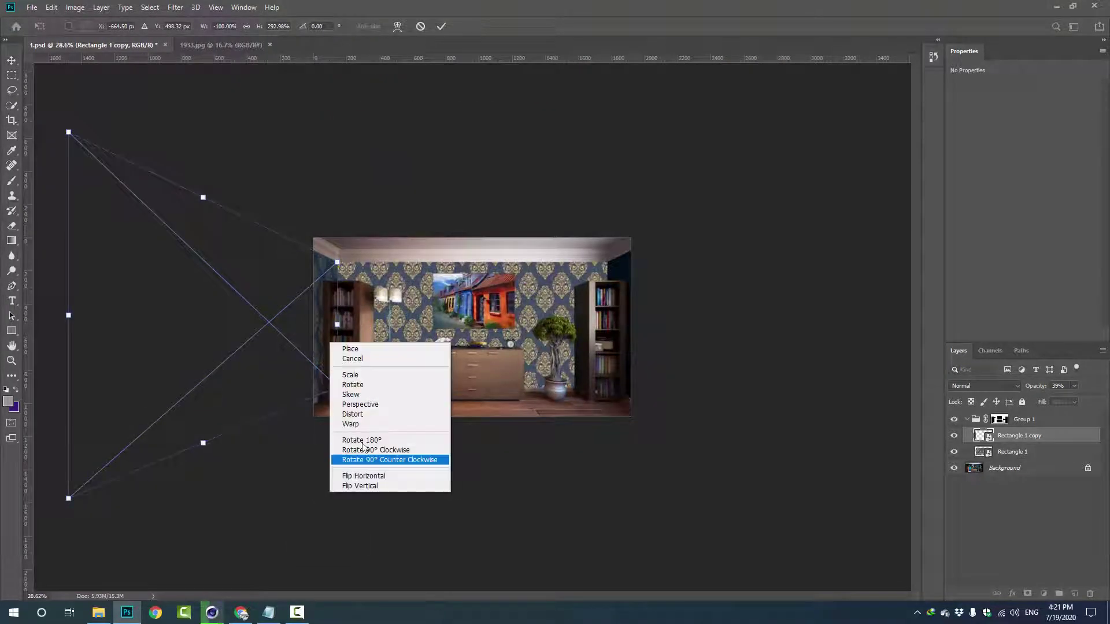
pyautogui.click(353, 395)
# Step: Apply the left-wall transform and set up a Normal-mode brush at size 90
pyautogui.press('Return')
pyautogui.scroll(5, 366, 433)
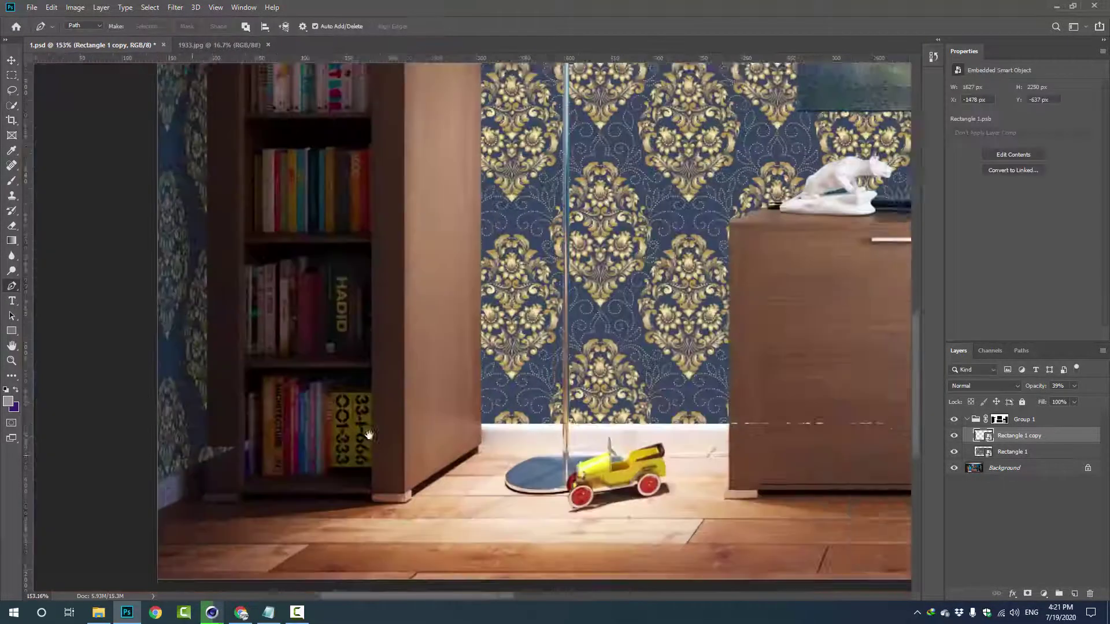
pyautogui.scroll(3, 384, 463)
pyautogui.scroll(2, 395, 480)
pyautogui.scroll(1, 405, 471)
pyautogui.scroll(1, 421, 463)
pyautogui.press('b')
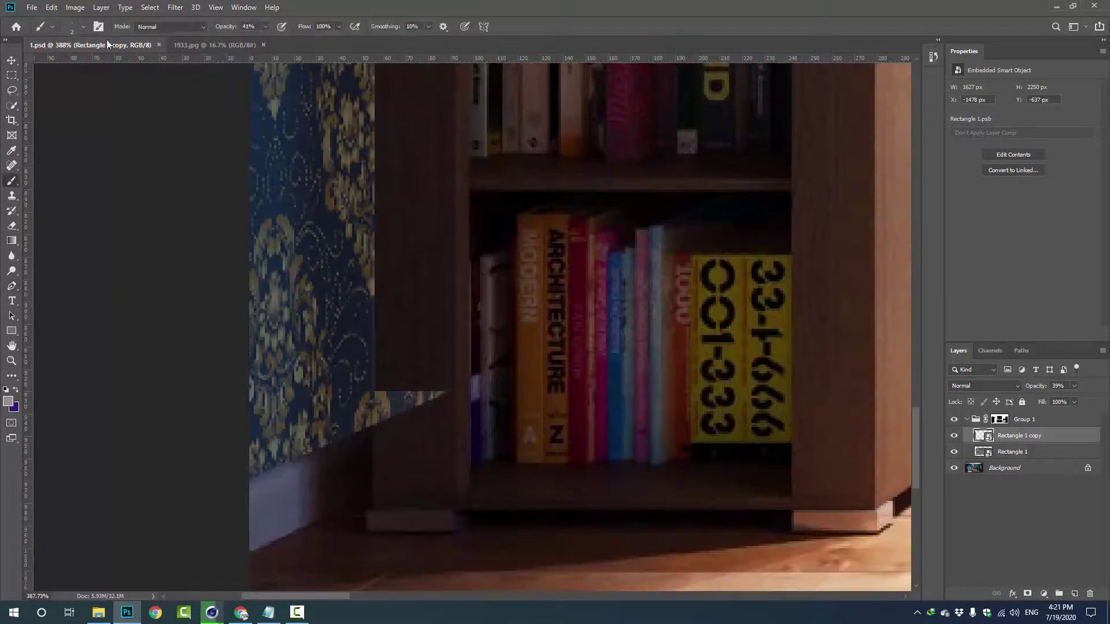
pyautogui.rightClick(303, 162)
pyautogui.click(267, 43)
pyautogui.click(203, 26)
pyautogui.click(215, 62)
pyautogui.rightClick(445, 229)
pyautogui.doubleClick(481, 311)
# Step: Paint black at 100% opacity on Group 1's mask over the bookcase-side wallpaper
pyautogui.click(1000, 419)
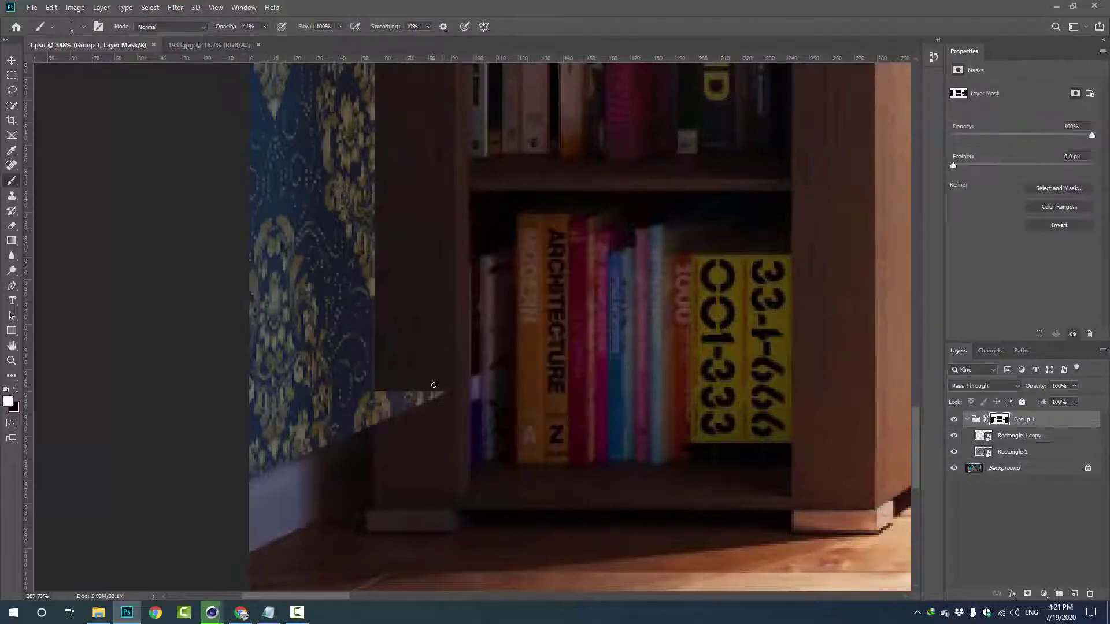
pyautogui.moveTo(477, 411); pyautogui.dragTo(520, 405)
pyautogui.press('0')
pyautogui.press('x')
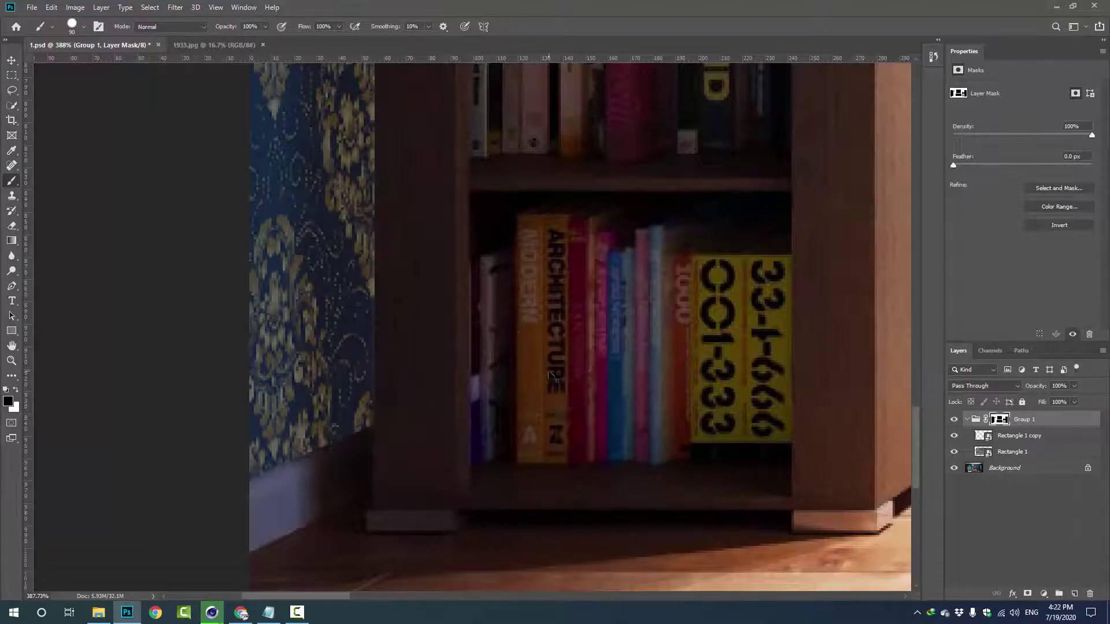
pyautogui.scroll(-5, 568, 286)
pyautogui.click(1035, 438)
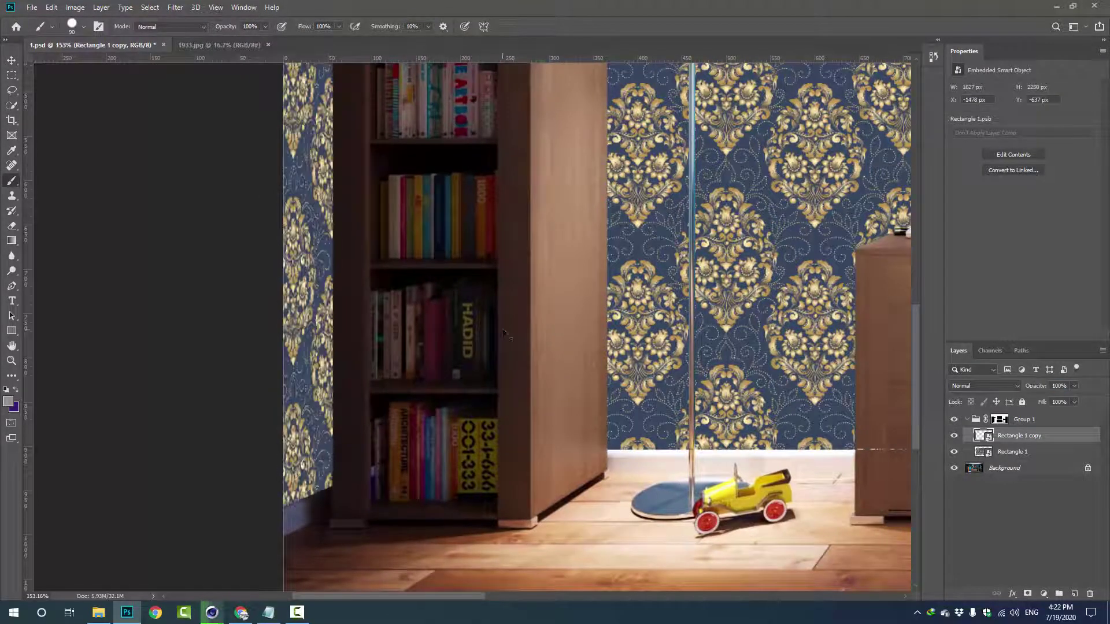
pyautogui.scroll(-5, 770, 385)
# Step: Duplicate the wallpaper layer, flip it horizontally, and move it over the right wall
pyautogui.hotkey('alt', '[')
pyautogui.hotkey('ctrl', 'j')
pyautogui.hotkey('ctrl', 't')
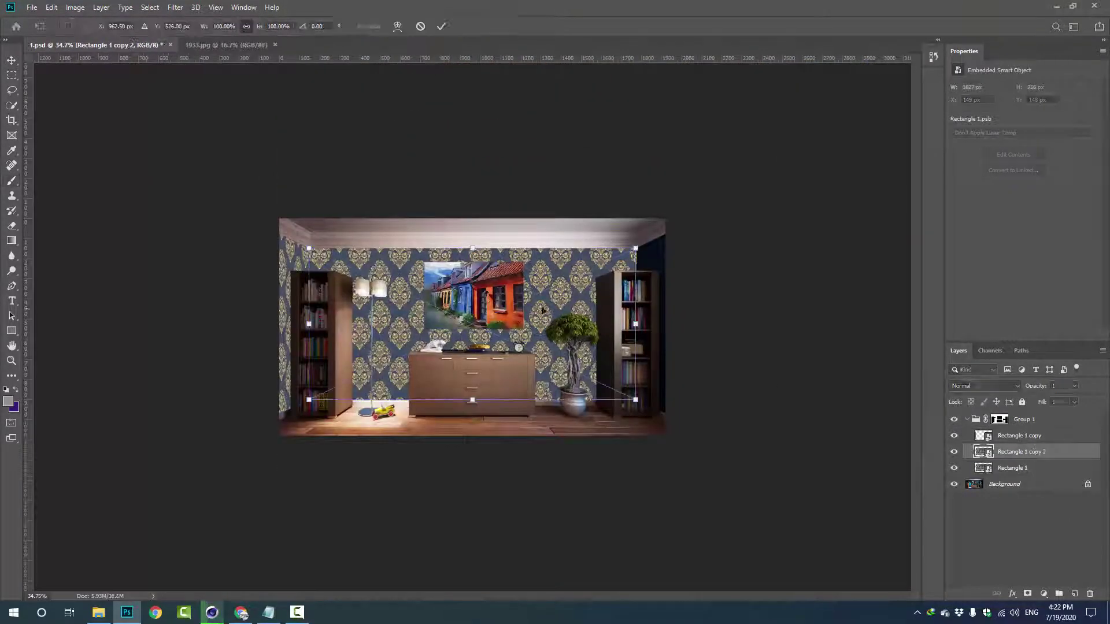
pyautogui.rightClick(543, 318)
pyautogui.click(596, 453)
pyautogui.moveTo(406, 267); pyautogui.dragTo(732, 267)
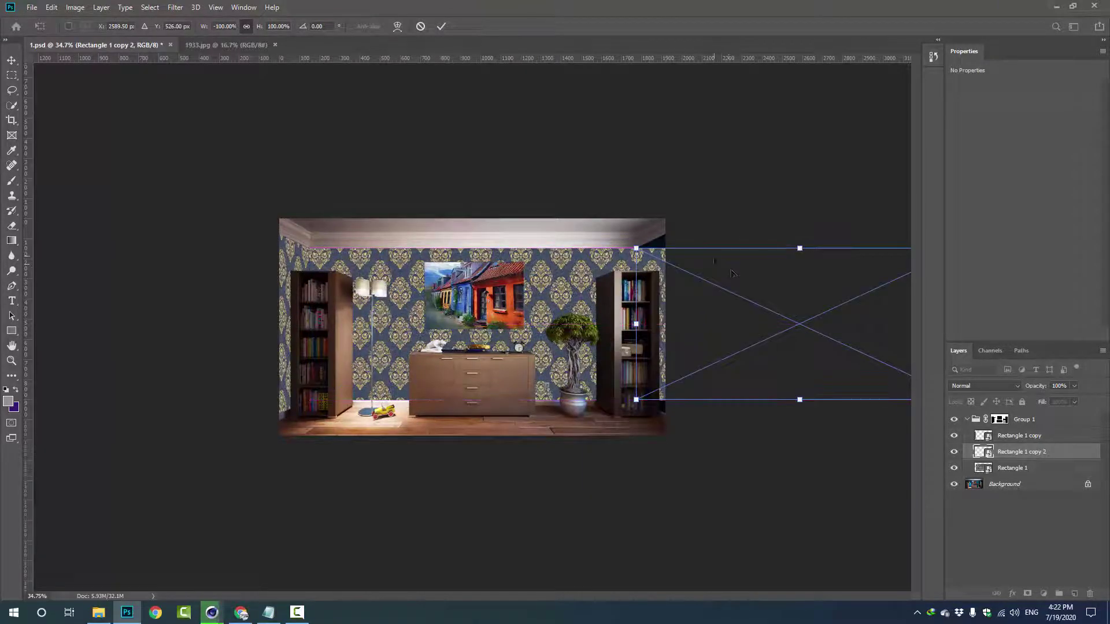
pyautogui.scroll(3, 791, 233)
pyautogui.press('Tab')
pyautogui.scroll(-4, 956, 265)
# Step: Distort the copy's corners so it slants with the ceiling and fits the right wall
pyautogui.rightClick(715, 248)
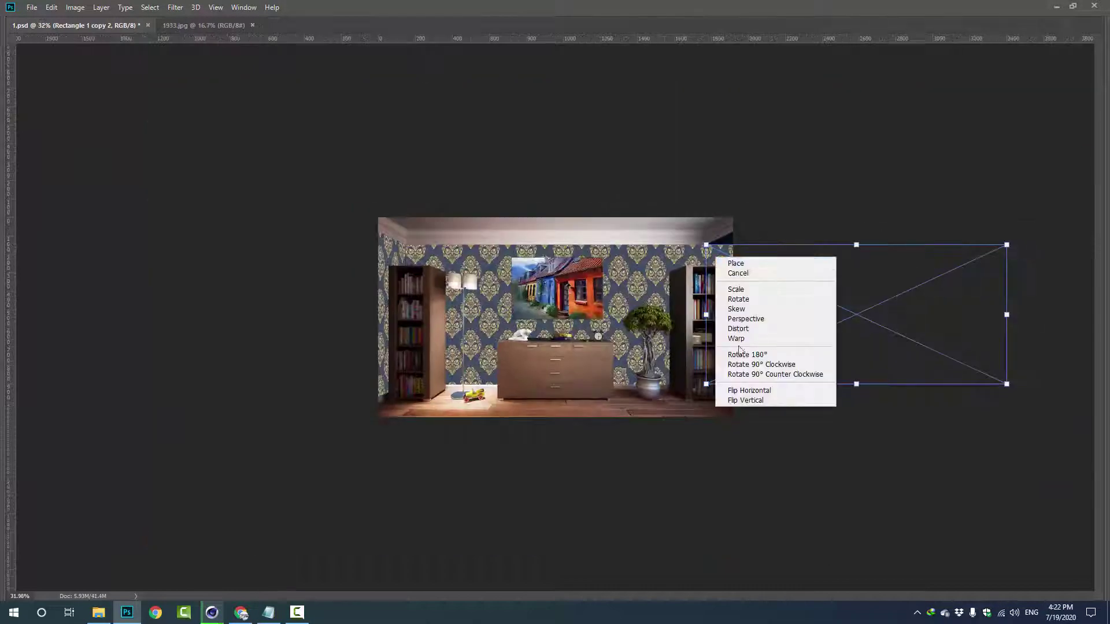
pyautogui.click(734, 300)
pyautogui.moveTo(1005, 244); pyautogui.dragTo(994, 106)
pyautogui.scroll(5, 994, 106)
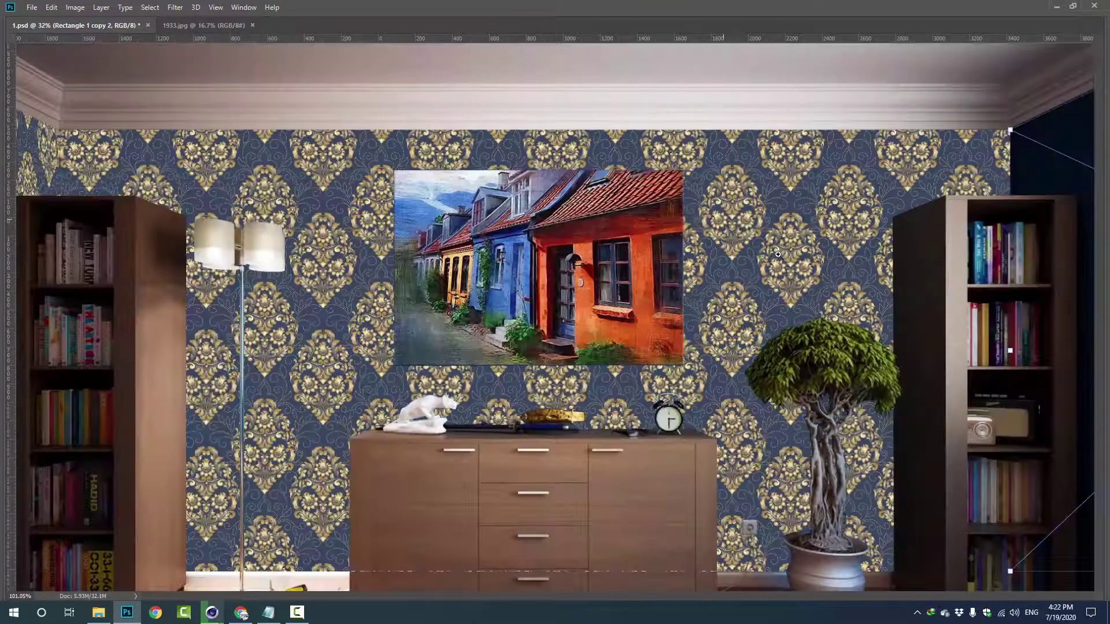
pyautogui.scroll(2, 1029, 87)
pyautogui.scroll(-1, 1058, 75)
pyautogui.scroll(-5, 1093, 59)
pyautogui.moveTo(1093, 59); pyautogui.dragTo(1085, 540)
pyautogui.scroll(5, 964, 415)
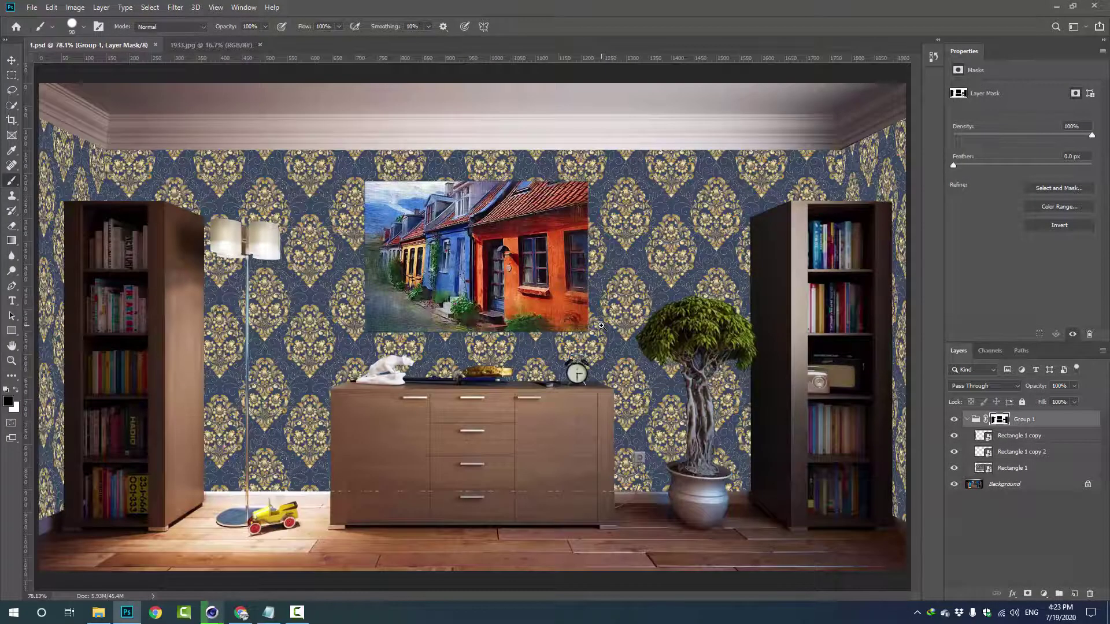
# Step: Add Layer 1 inside new Group 2, copy Group 1's furniture mask onto it, and select Layer 1
pyautogui.scroll(-2, 602, 326)
pyautogui.click(955, 421)
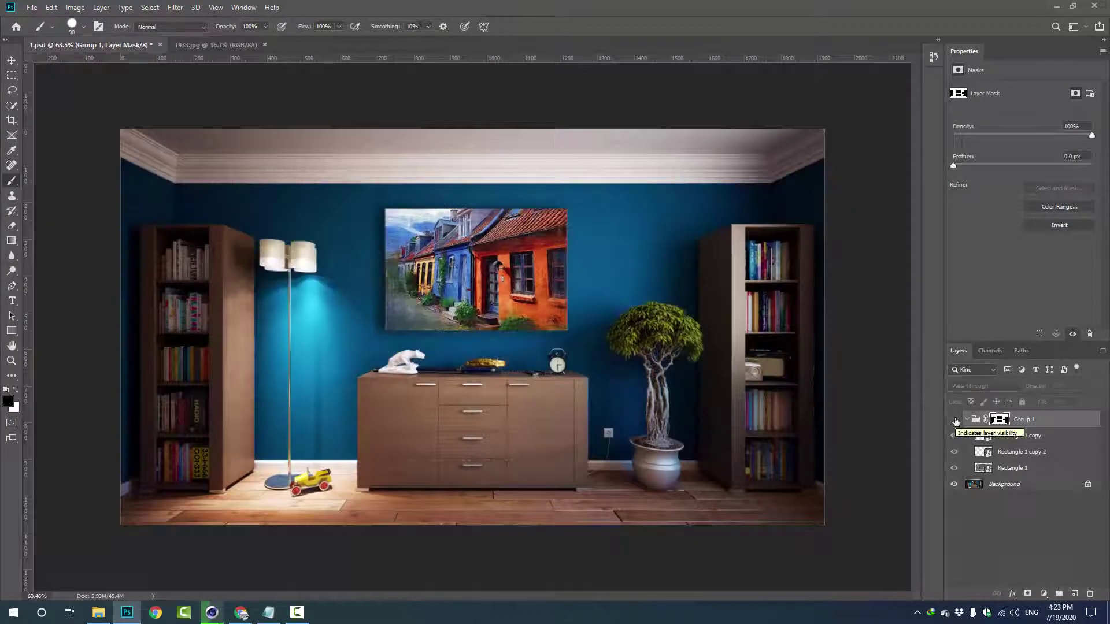
pyautogui.click(955, 421)
pyautogui.click(1017, 421)
pyautogui.hotkey('ctrl', 'shift', 'alt', 'n')
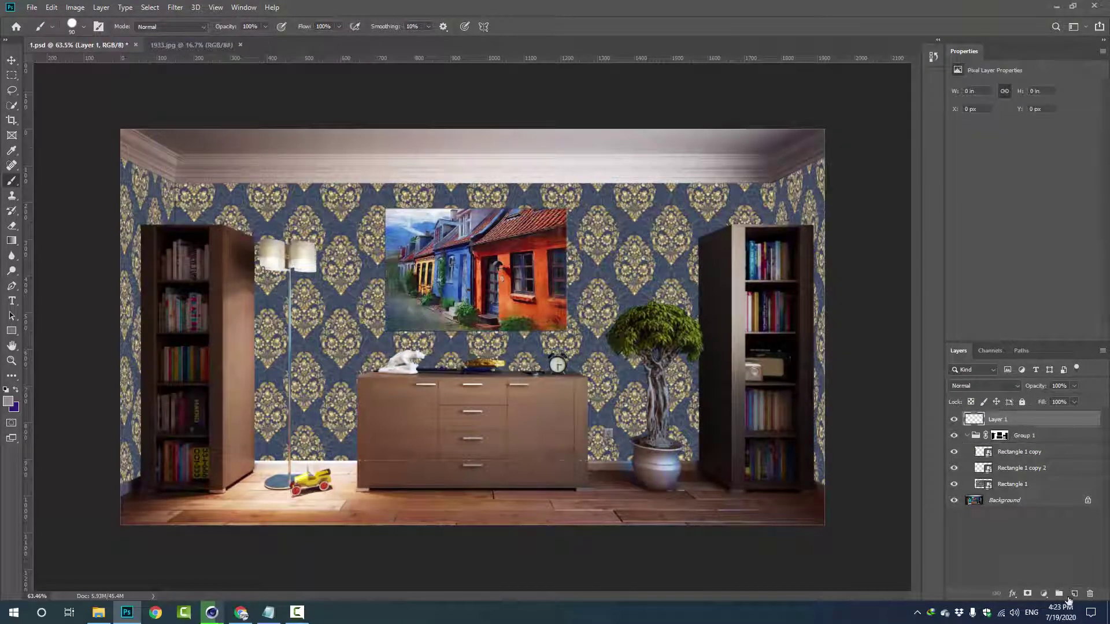
pyautogui.hotkey('ctrl', 'g')
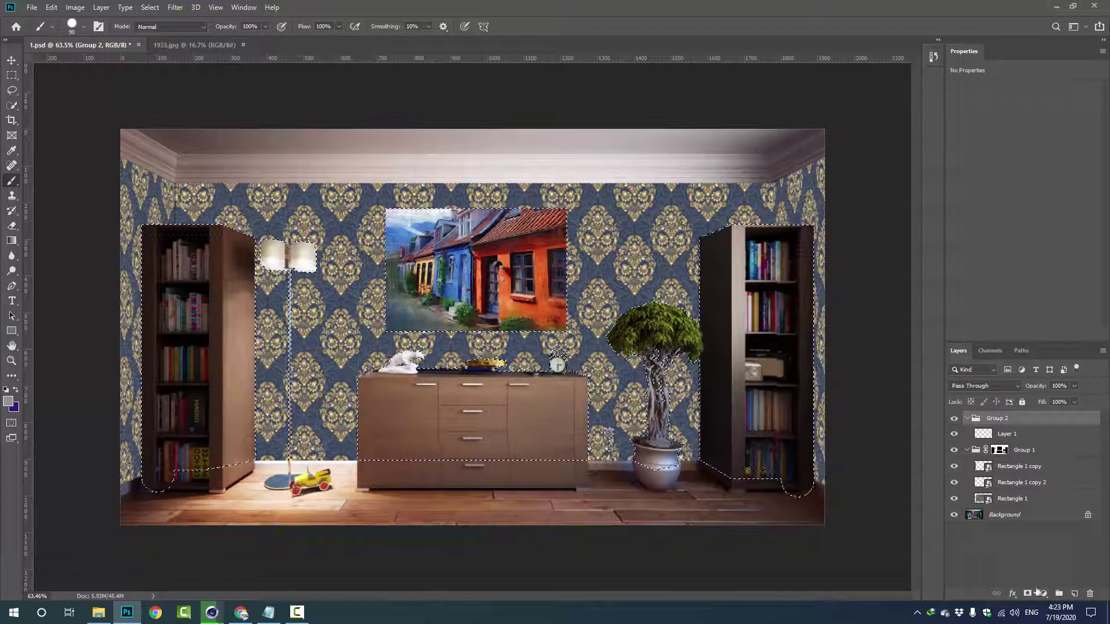
pyautogui.moveTo(995, 451); pyautogui.dragTo(1000, 420)
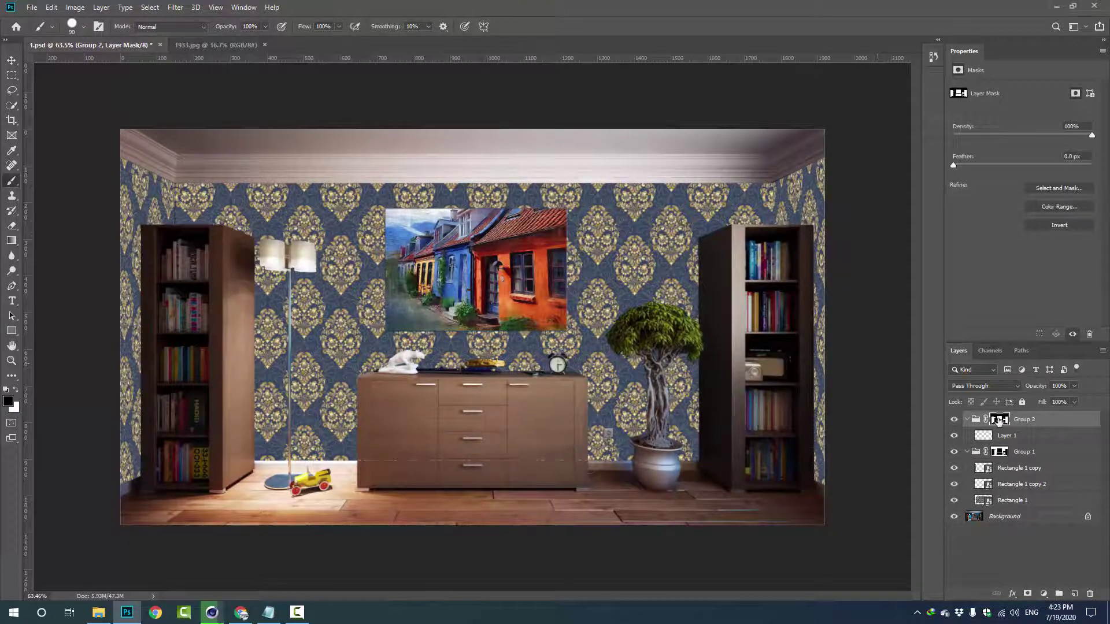
pyautogui.click(1007, 436)
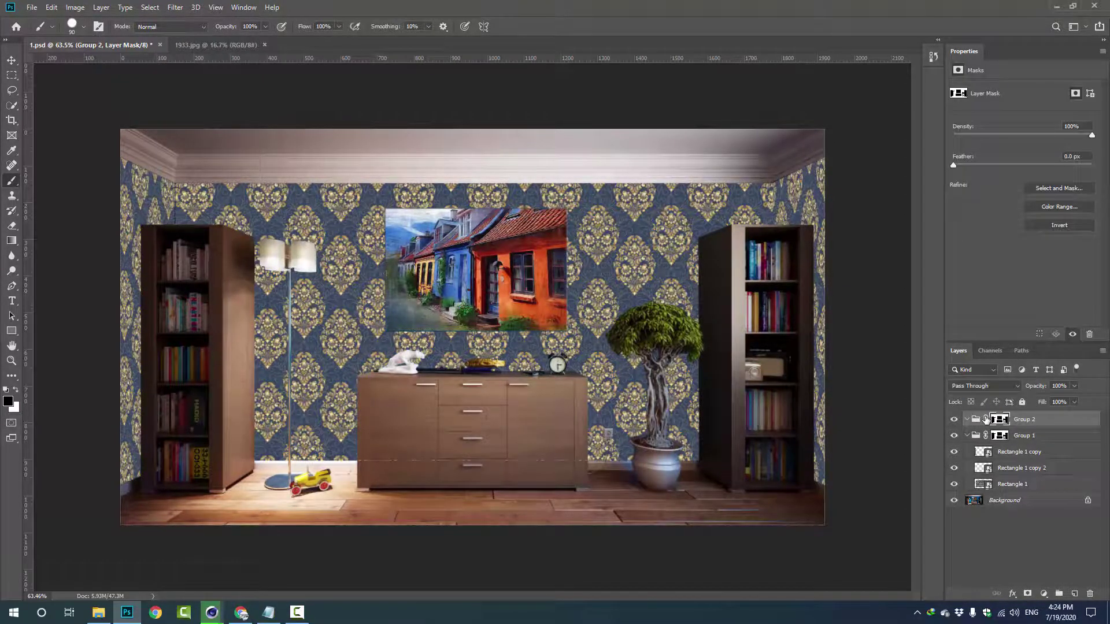
# Step: Choose the Soft Round brush at 60 px size
pyautogui.scroll(5, 820, 337)
pyautogui.rightClick(676, 235)
pyautogui.doubleClick(695, 321)
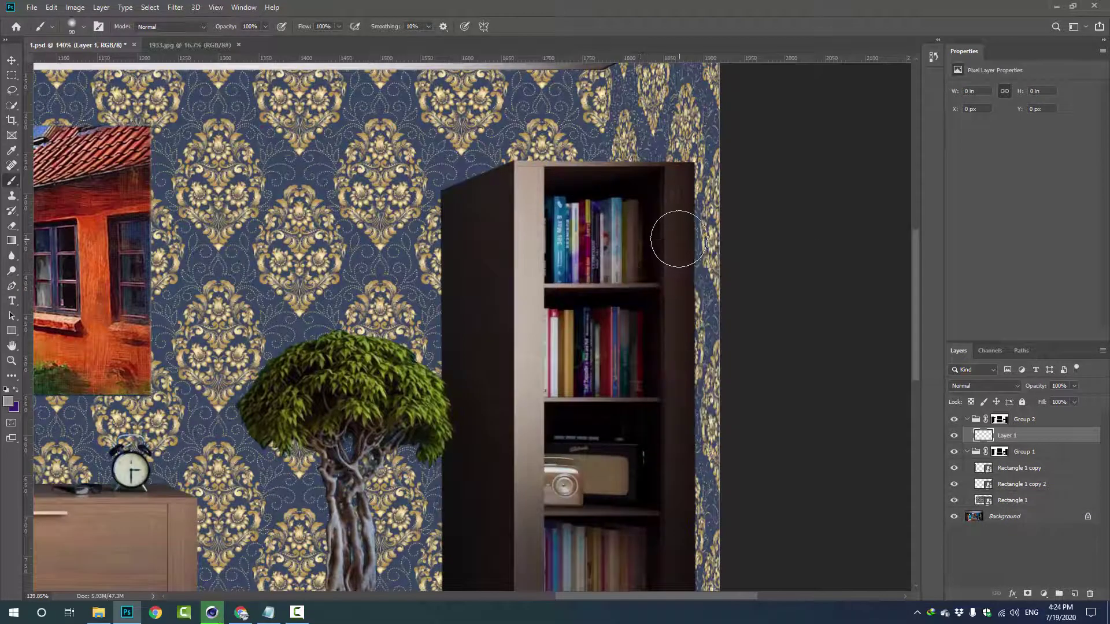
pyautogui.rightClick(686, 235)
pyautogui.click(832, 250)
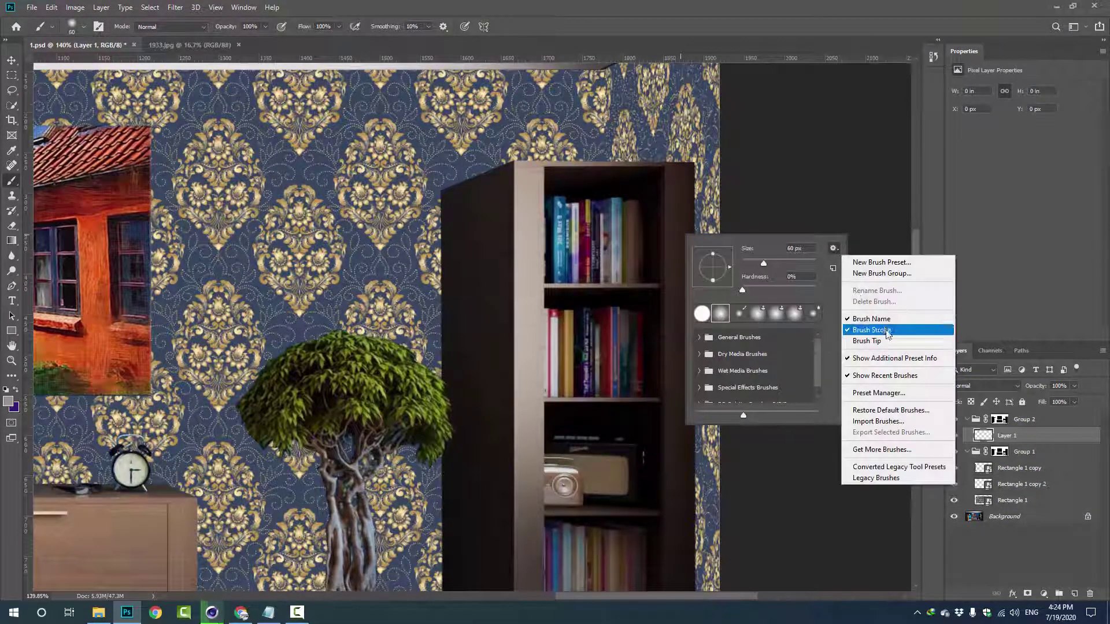
pyautogui.click(848, 359)
pyautogui.click(699, 337)
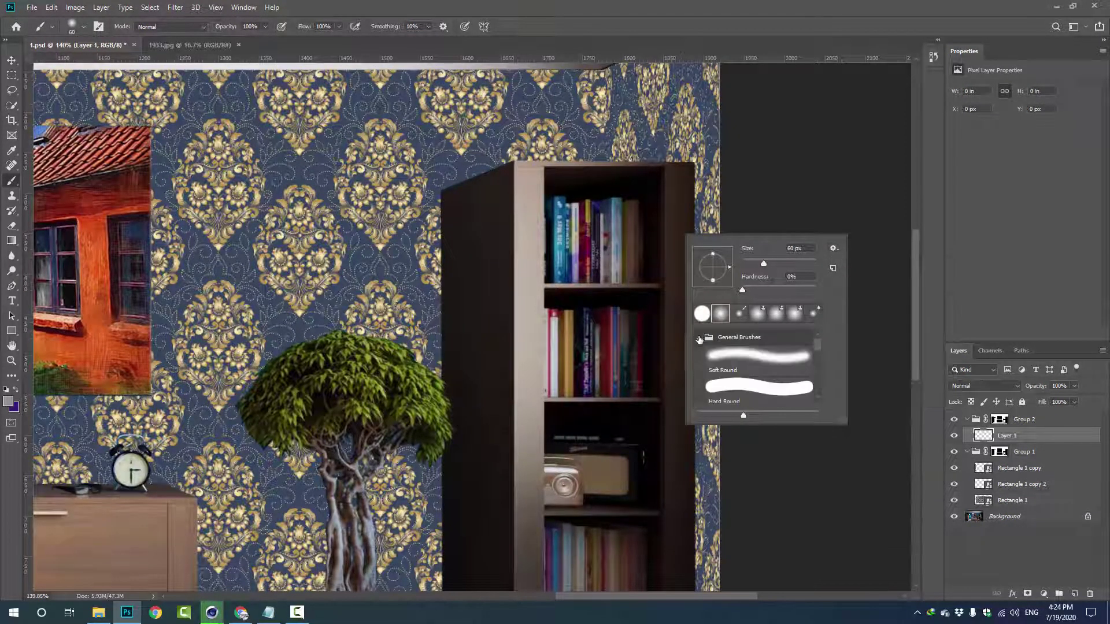
pyautogui.moveTo(821, 422); pyautogui.dragTo(1078, 590)
pyautogui.rightClick(375, 162)
pyautogui.click(386, 404)
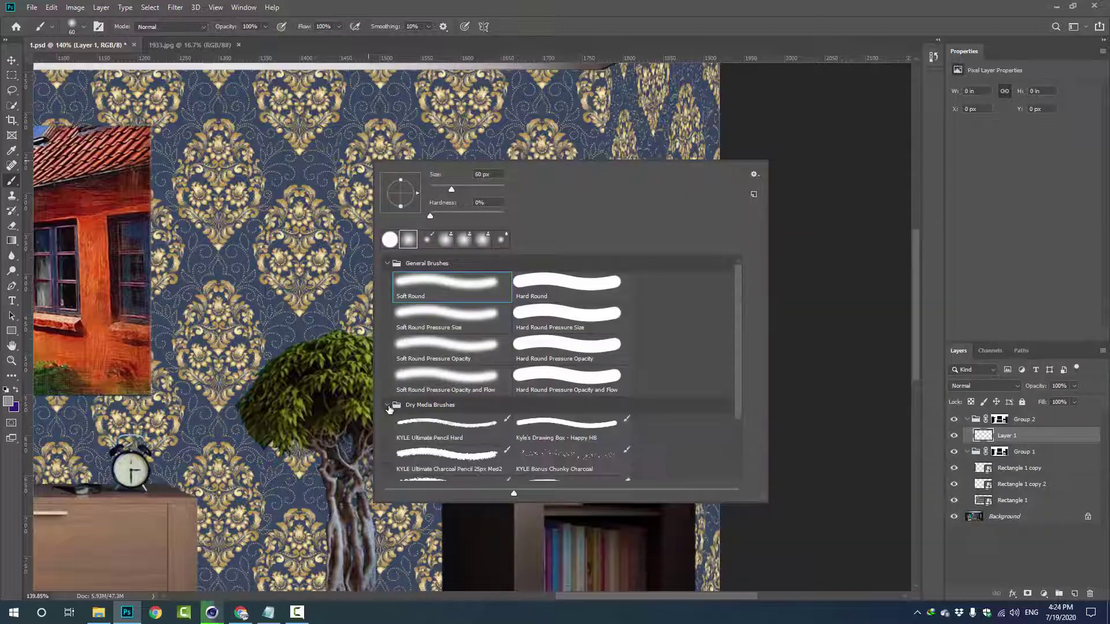
pyautogui.scroll(-1, 386, 427)
pyautogui.click(387, 440)
pyautogui.scroll(5, 491, 261)
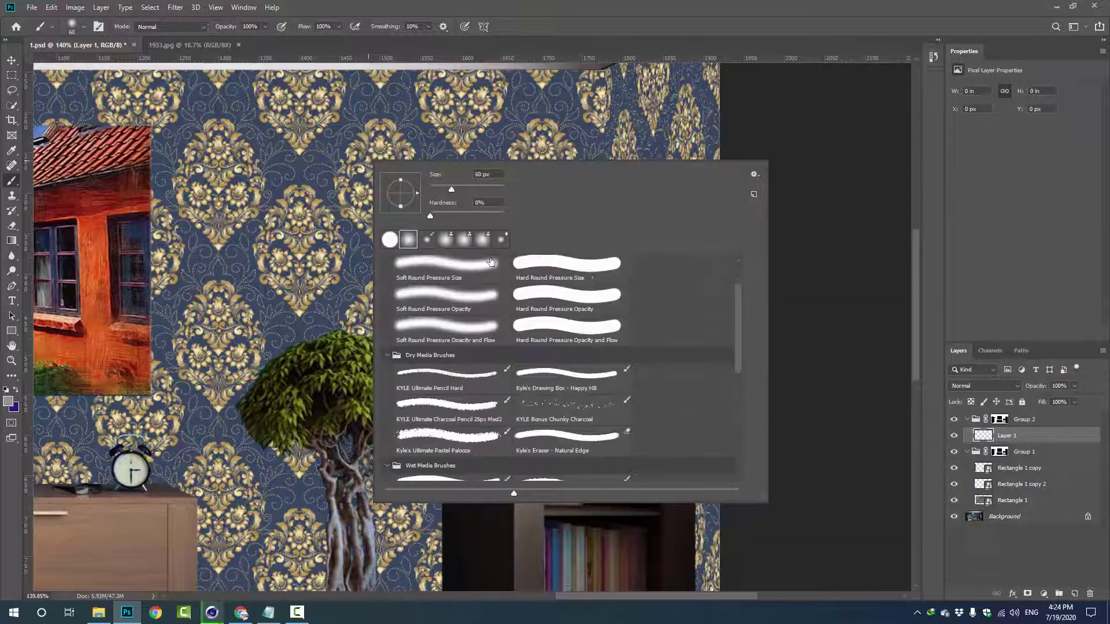
pyautogui.scroll(2, 449, 272)
pyautogui.click(450, 283)
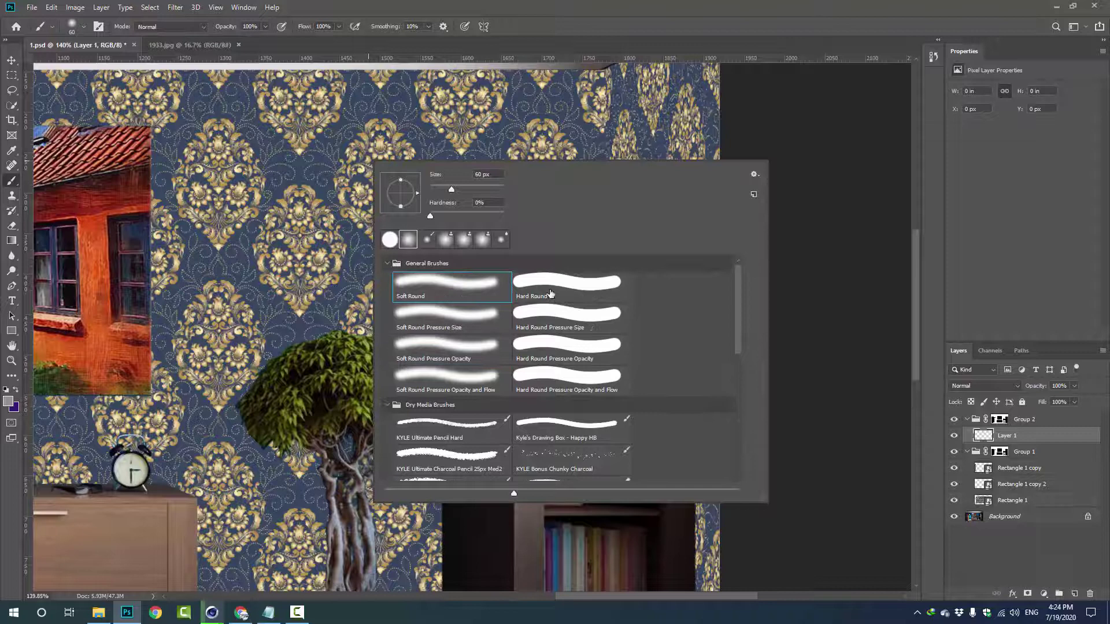
pyautogui.doubleClick(440, 284)
pyautogui.click(84, 26)
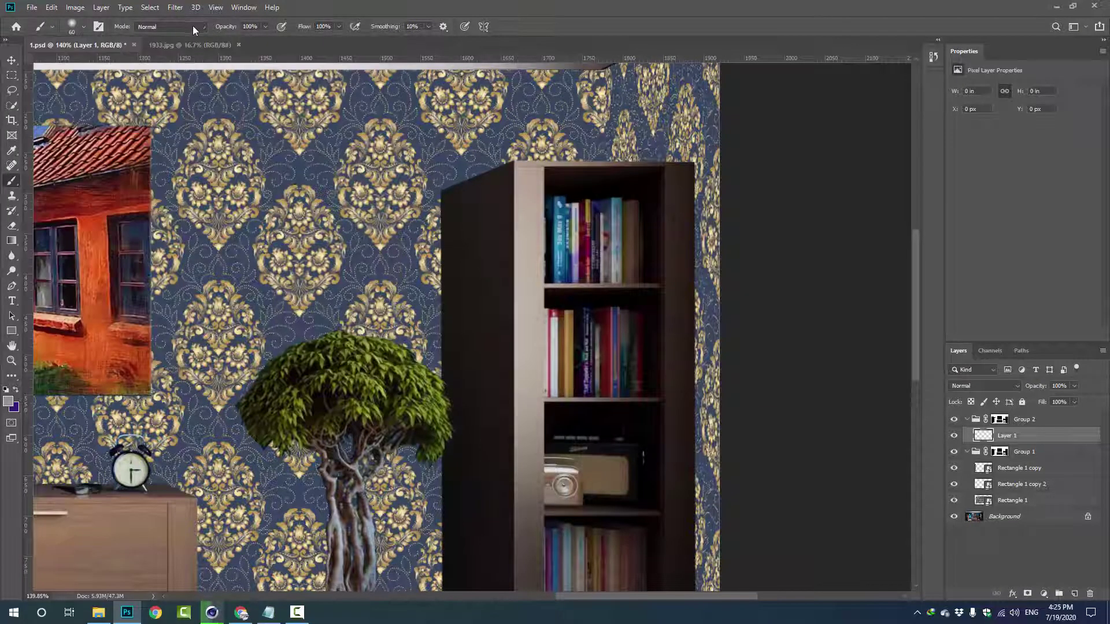
pyautogui.click(443, 26)
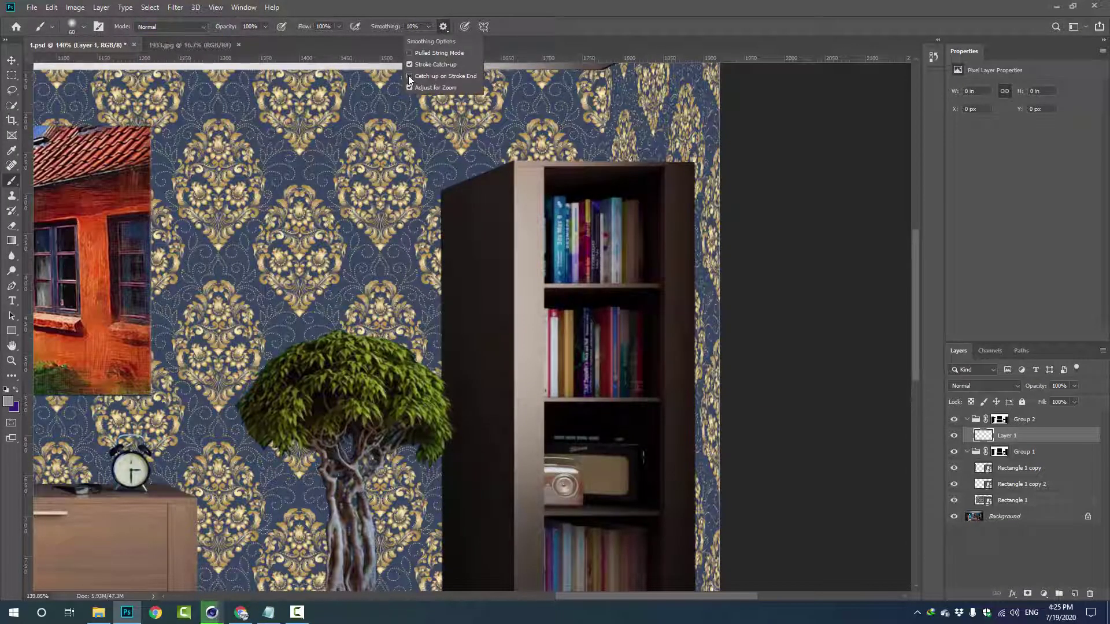
pyautogui.click(563, 5)
# Step: Paint a black shadow down the right bookcase's edge, then select both wallpaper groups
pyautogui.press('d')
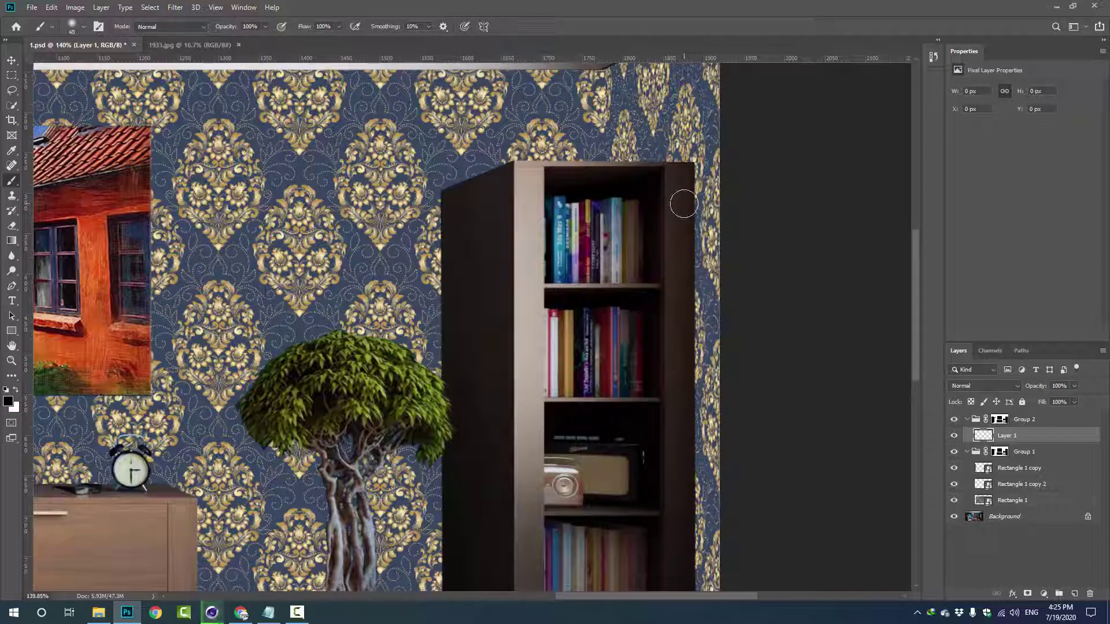
pyautogui.moveTo(691, 162); pyautogui.dragTo(686, 305)
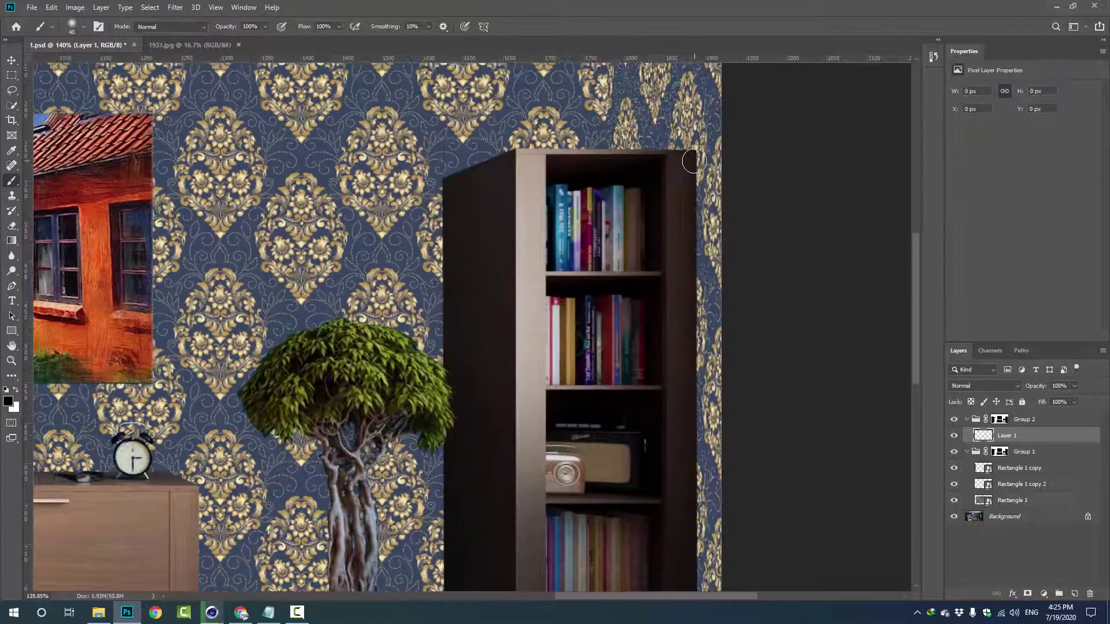
pyautogui.moveTo(686, 156); pyautogui.dragTo(687, 490)
pyautogui.moveTo(224, 26); pyautogui.dragTo(213, 29)
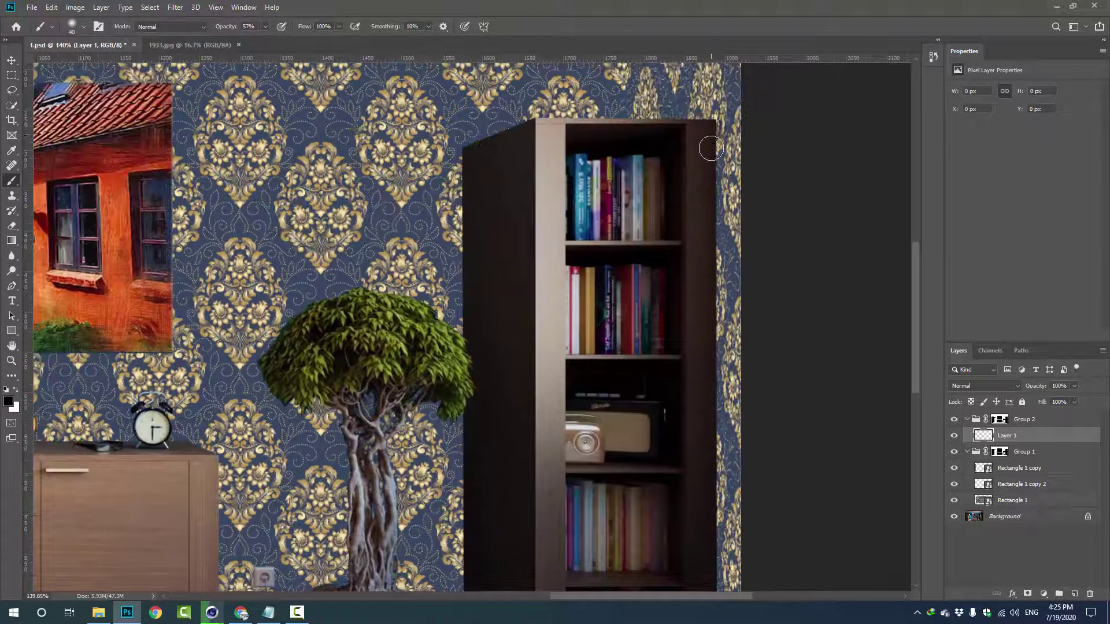
pyautogui.moveTo(710, 149); pyautogui.dragTo(711, 463)
pyautogui.scroll(-3, 684, 173)
pyautogui.moveTo(684, 174); pyautogui.dragTo(700, 487)
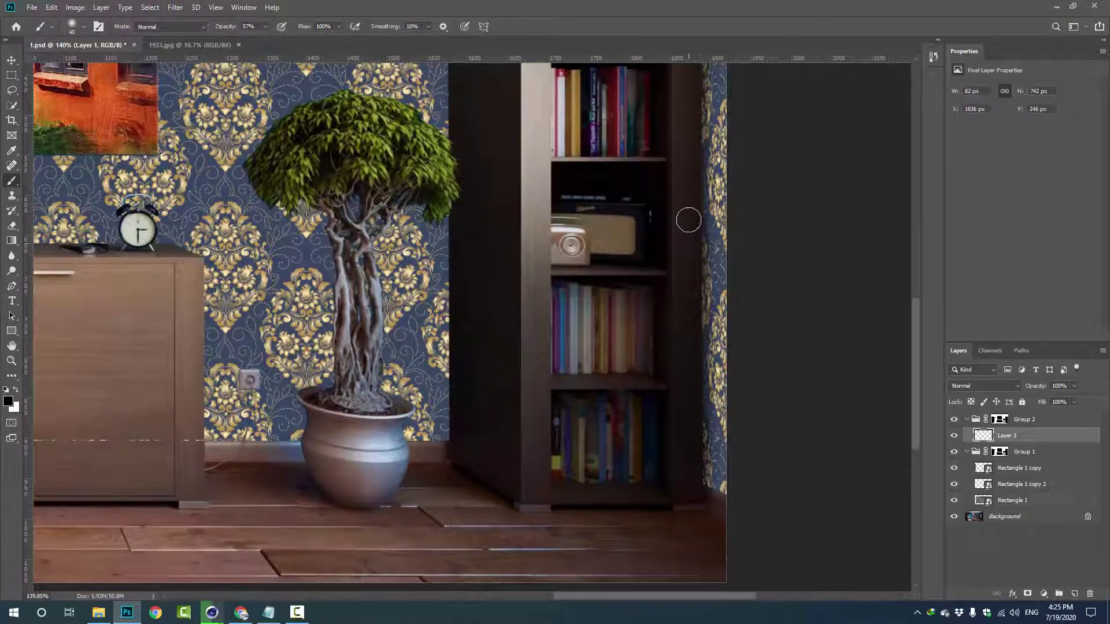
pyautogui.click(1017, 419)
pyautogui.keyDown('shift'); pyautogui.click(1024, 452); pyautogui.keyUp('shift')
# Step: Group the two wallpaper groups together, collapse the group, and save the document as a new file
pyautogui.hotkey('ctrl', 'g')
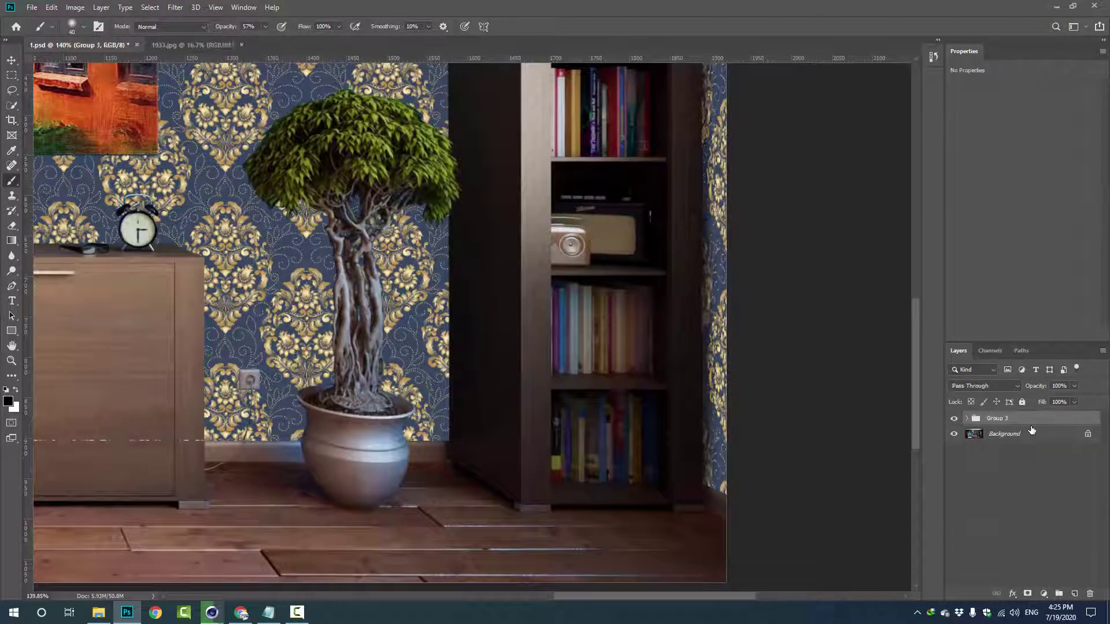
pyautogui.click(968, 418)
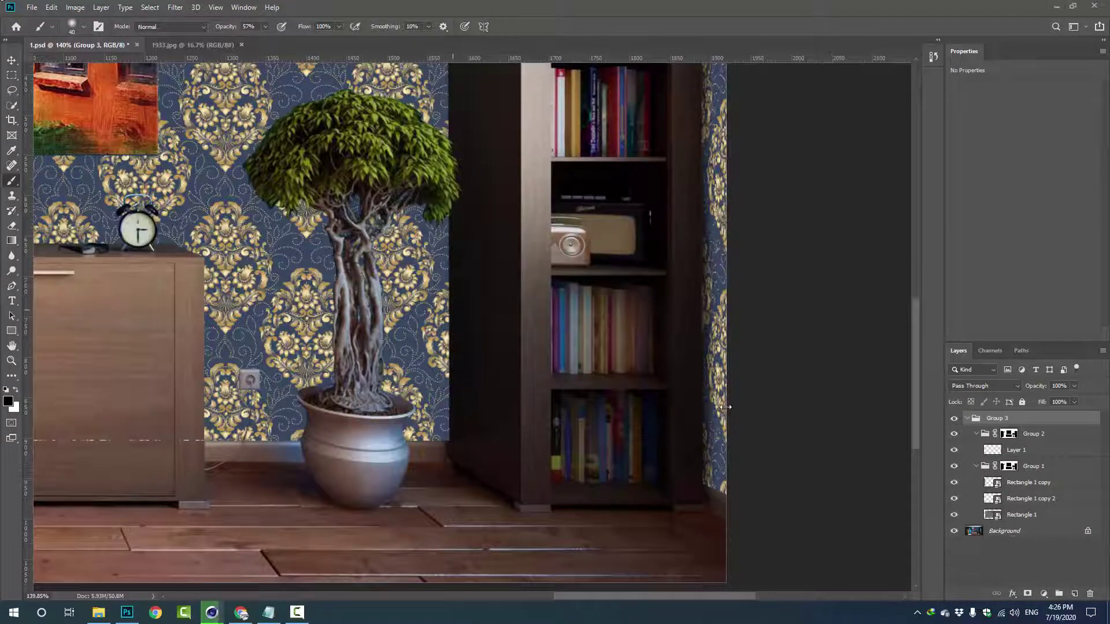
pyautogui.hotkey('ctrl', 'shift', 's')
pyautogui.press('Return')
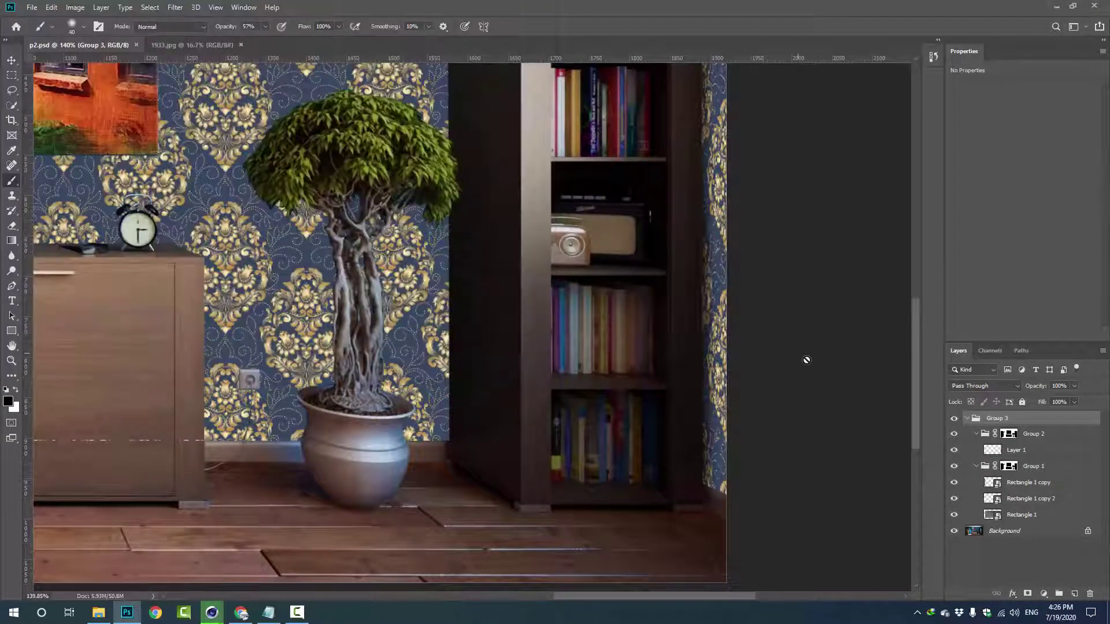
# Step: Paint a wider black shadow beside the right bookcase on Layer 1 and save
pyautogui.click(954, 418)
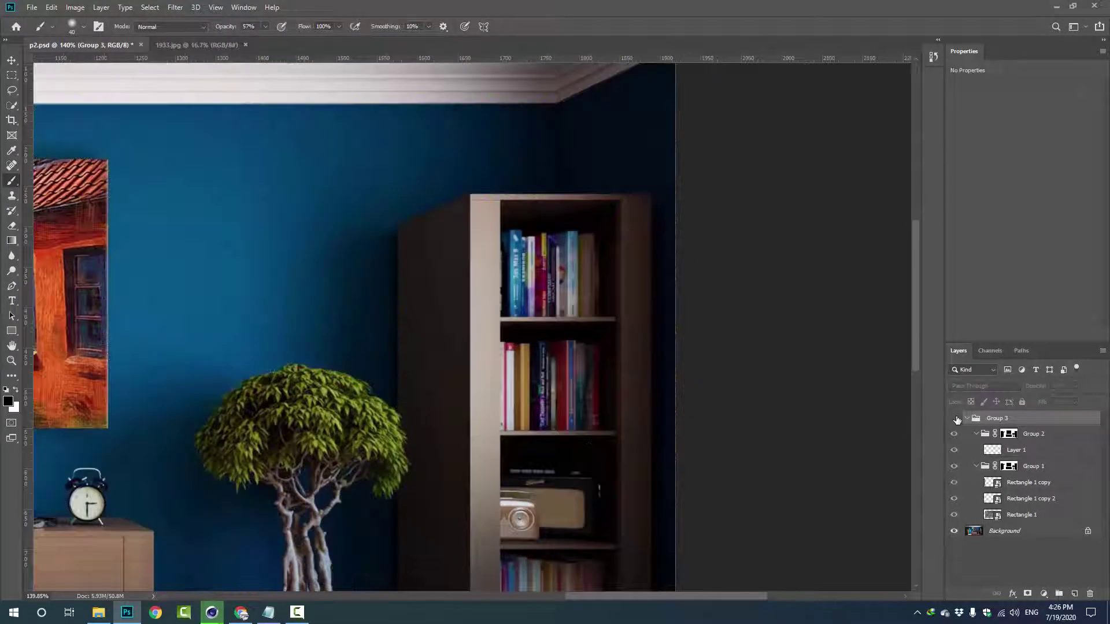
pyautogui.click(1018, 450)
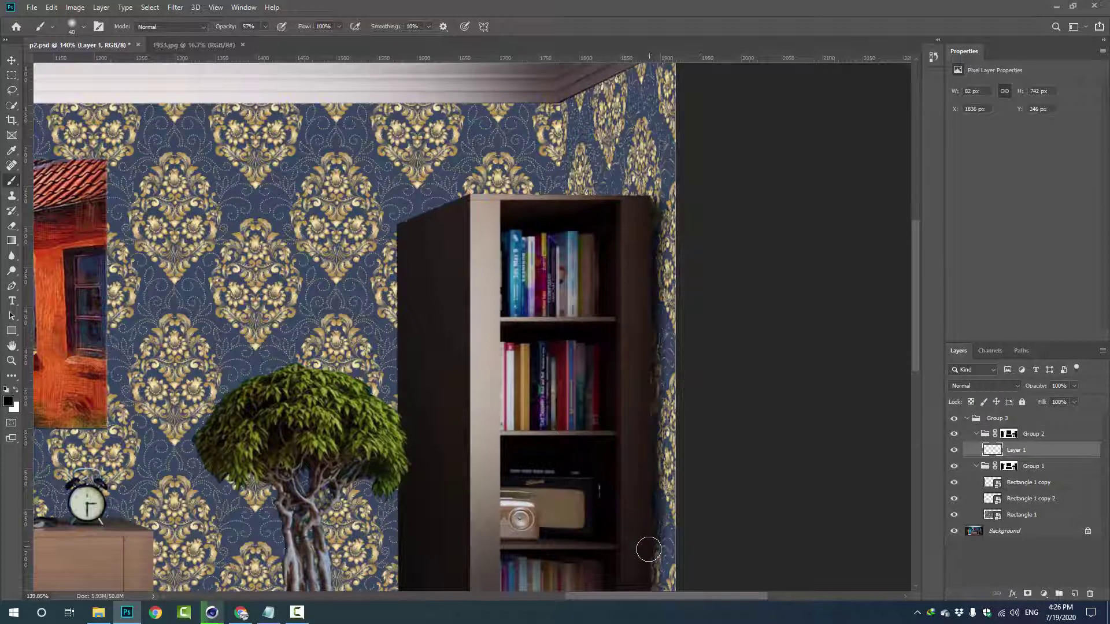
pyautogui.scroll(-5, 647, 520)
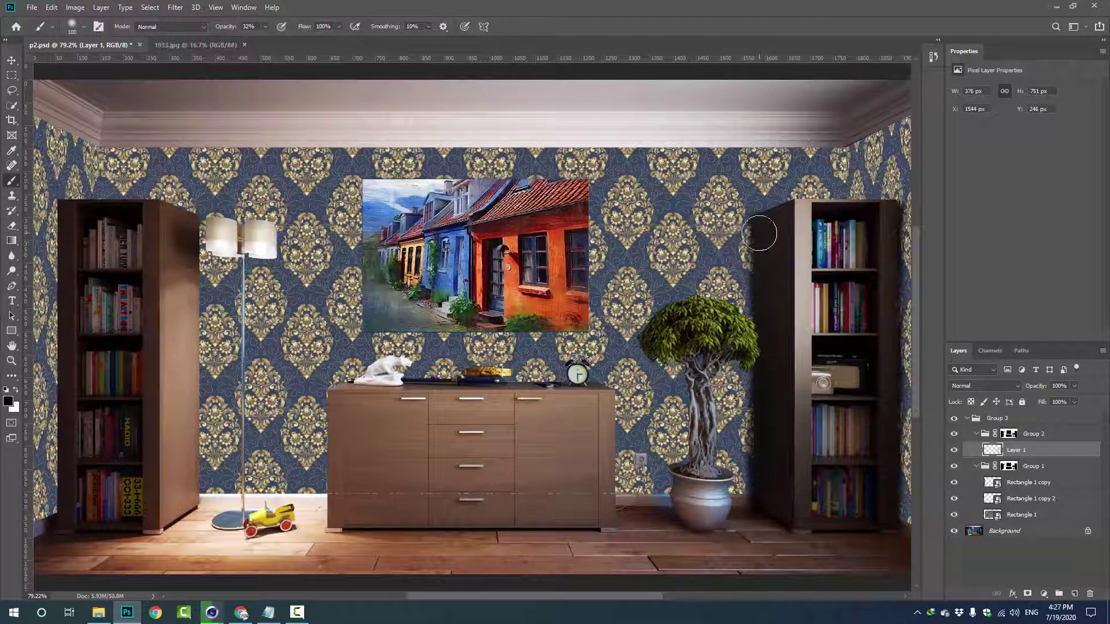
pyautogui.moveTo(735, 226); pyautogui.dragTo(735, 515)
pyautogui.moveTo(740, 238); pyautogui.dragTo(730, 526)
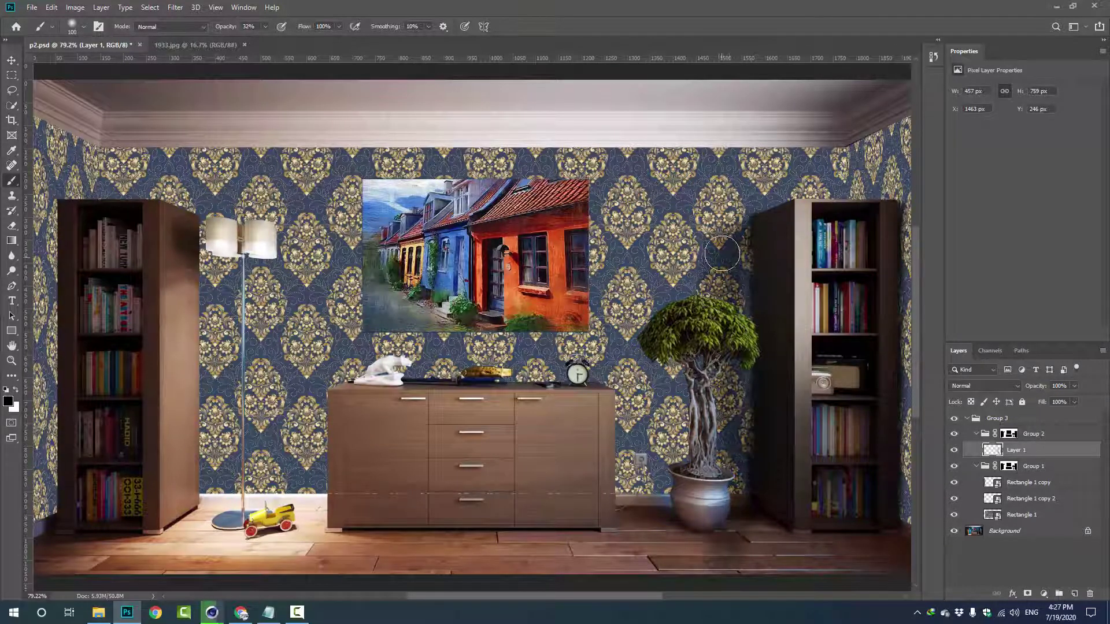
pyautogui.hotkey('ctrl', 's')
pyautogui.moveTo(966, 449); pyautogui.dragTo(1025, 437)
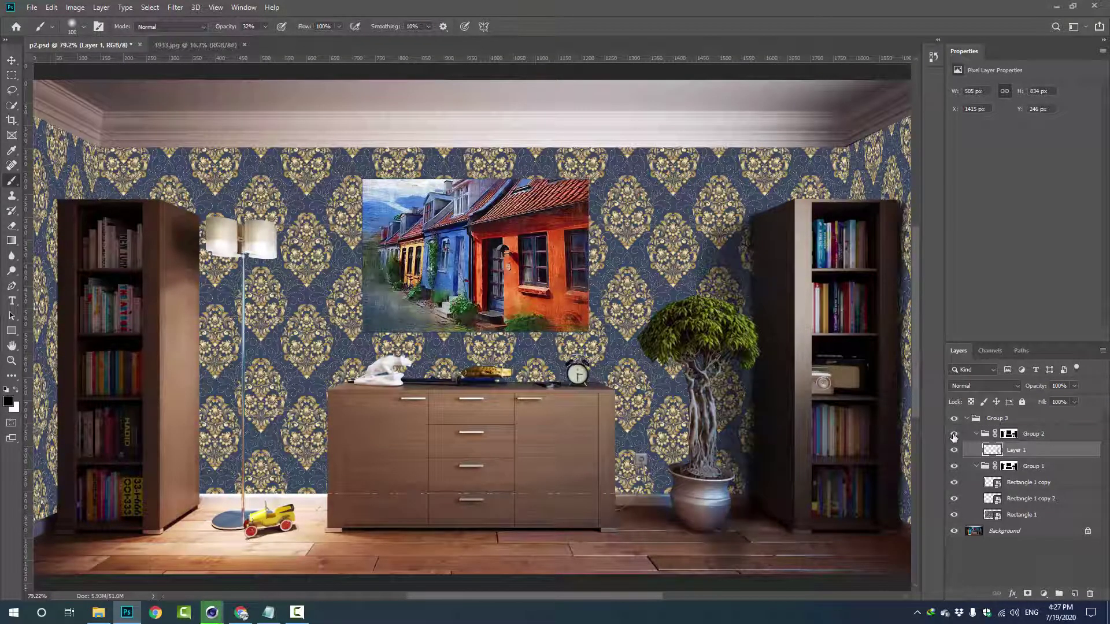
# Step: On Layer 1, brush a soft black shadow beside the plant pot, comparing with the wallpaper hidden
pyautogui.click(12, 77)
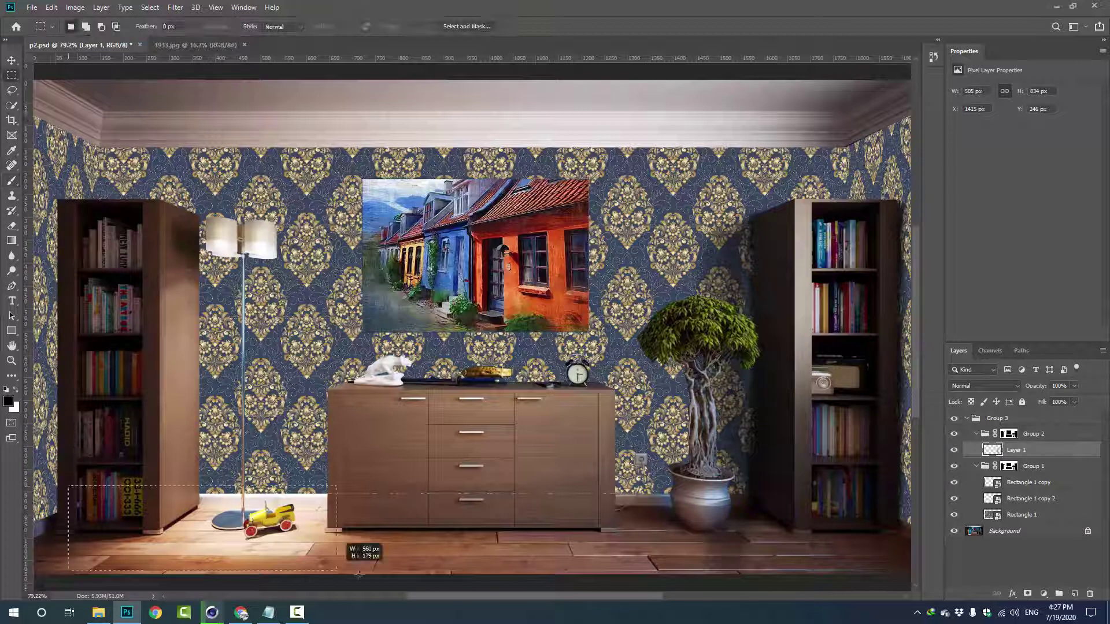
pyautogui.click(1009, 434)
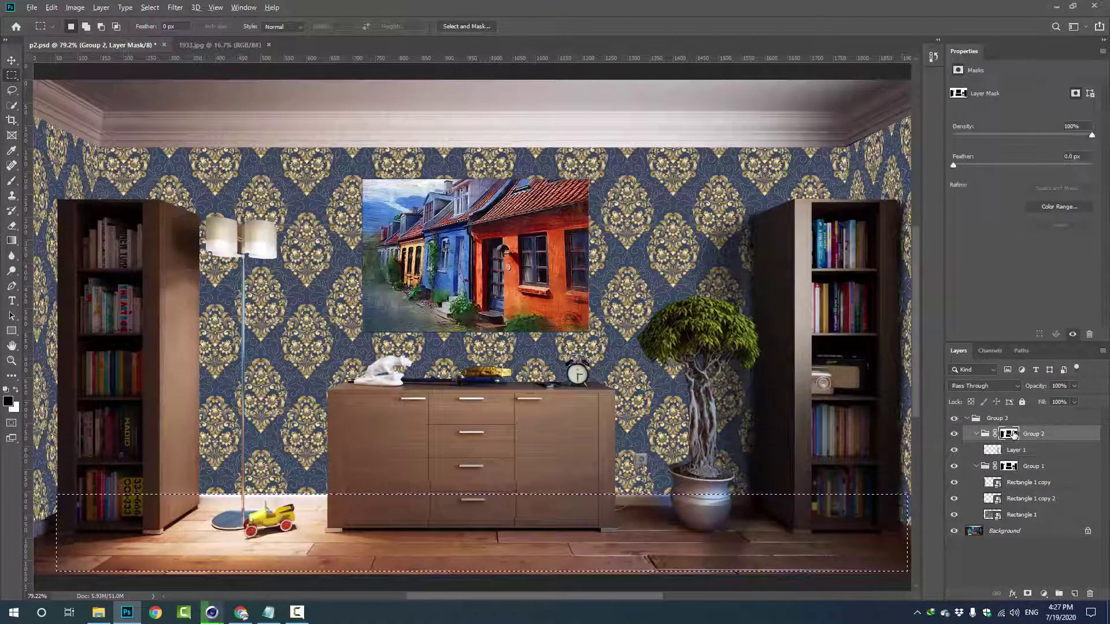
pyautogui.press('b')
pyautogui.scroll(-10, 899, 495)
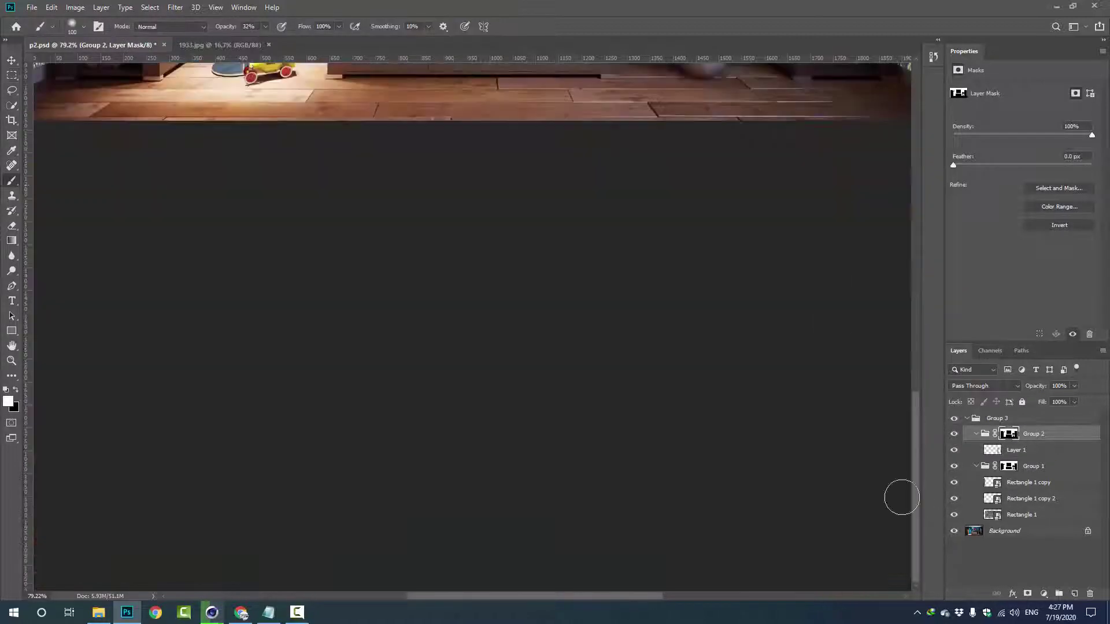
pyautogui.scroll(10, 899, 496)
pyautogui.hscroll(2, 900, 495)
pyautogui.click(953, 419)
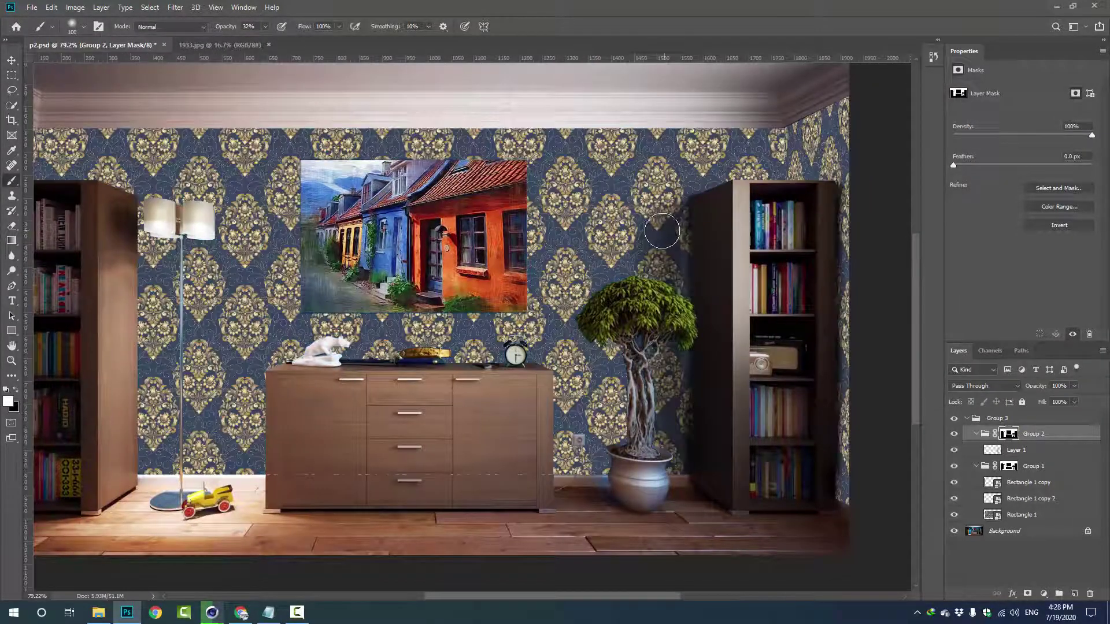
pyautogui.click(1016, 449)
pyautogui.moveTo(662, 251); pyautogui.dragTo(658, 480)
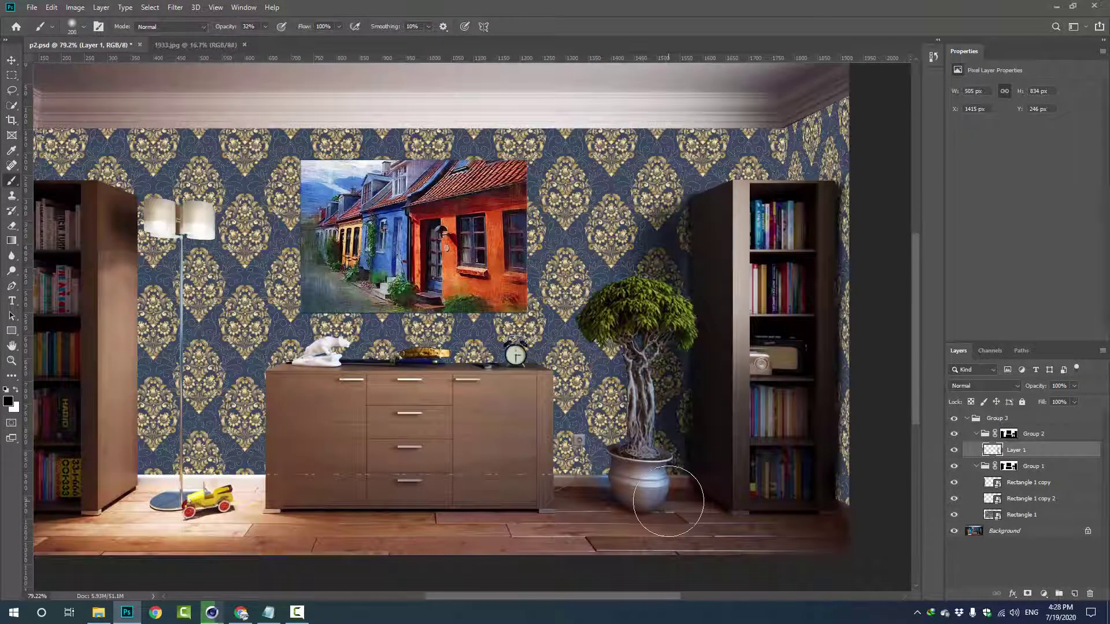
pyautogui.click(954, 418)
pyautogui.click(954, 420)
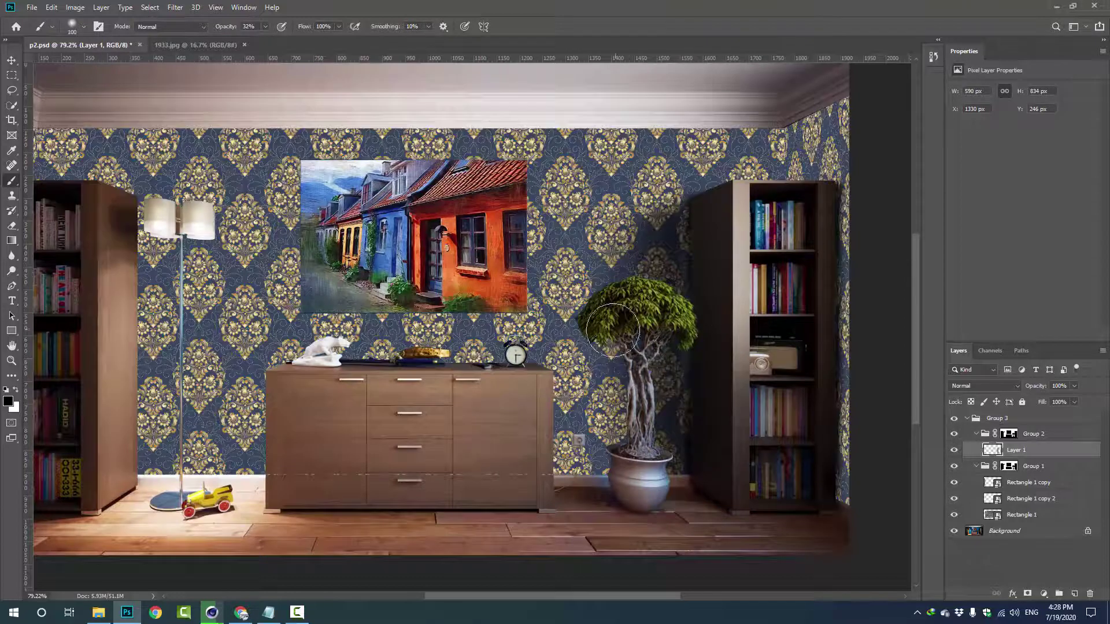
# Step: With a smaller brush, shade behind the tree, beside the cabinet's right edge and along its top
pyautogui.press('[')
pyautogui.press('[')
pyautogui.press('[')
pyautogui.moveTo(612, 332); pyautogui.dragTo(646, 365)
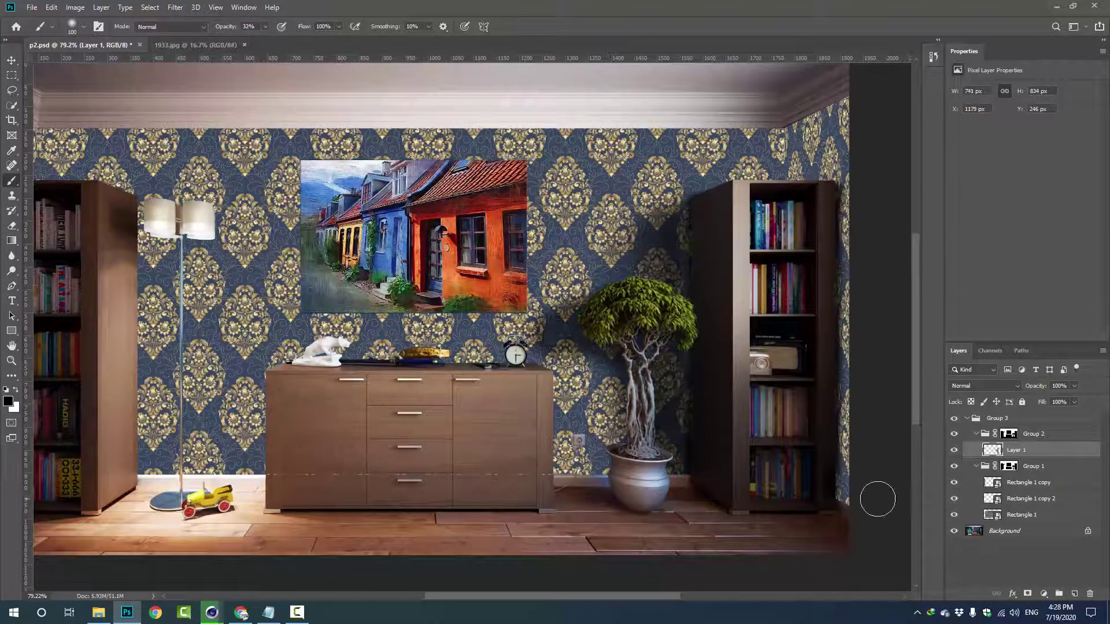
pyautogui.moveTo(575, 462); pyautogui.dragTo(512, 349)
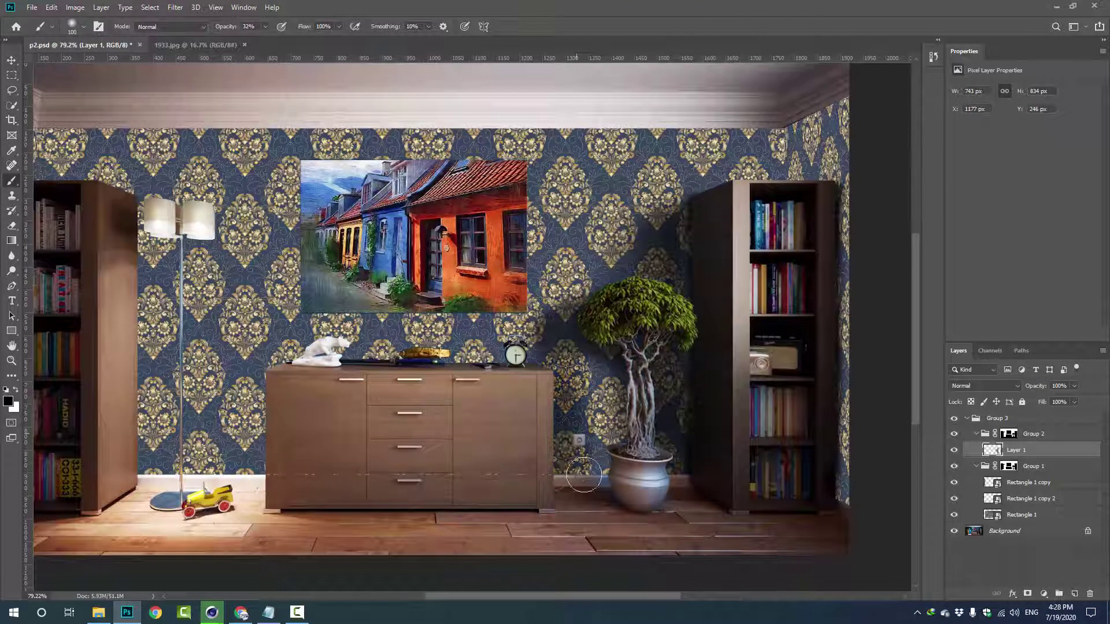
pyautogui.press('[')
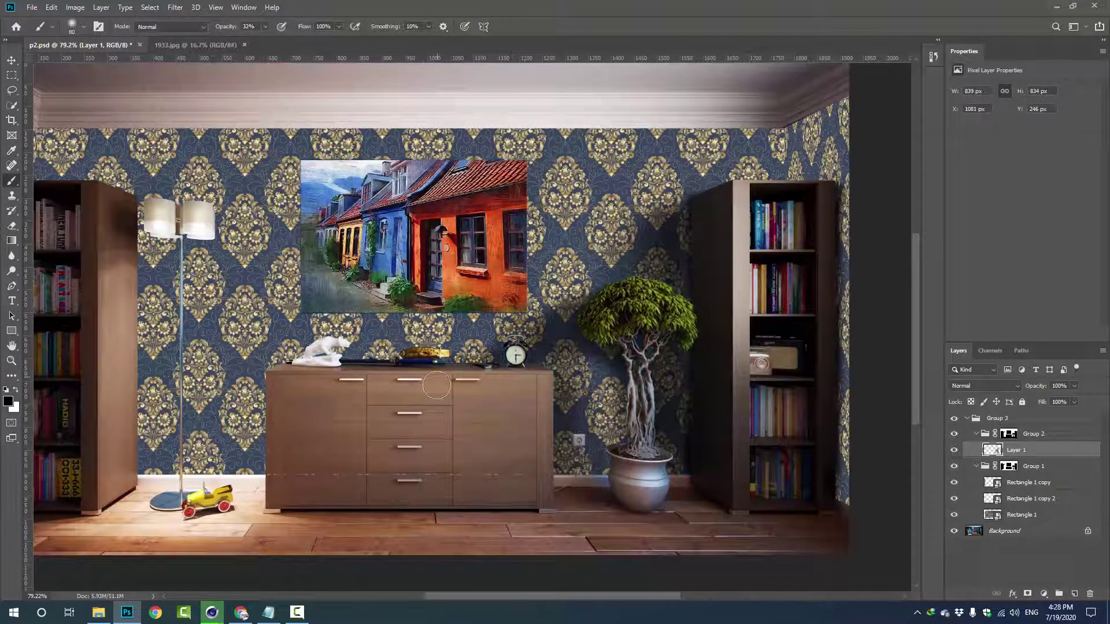
pyautogui.press('[')
pyautogui.moveTo(437, 386); pyautogui.dragTo(389, 366)
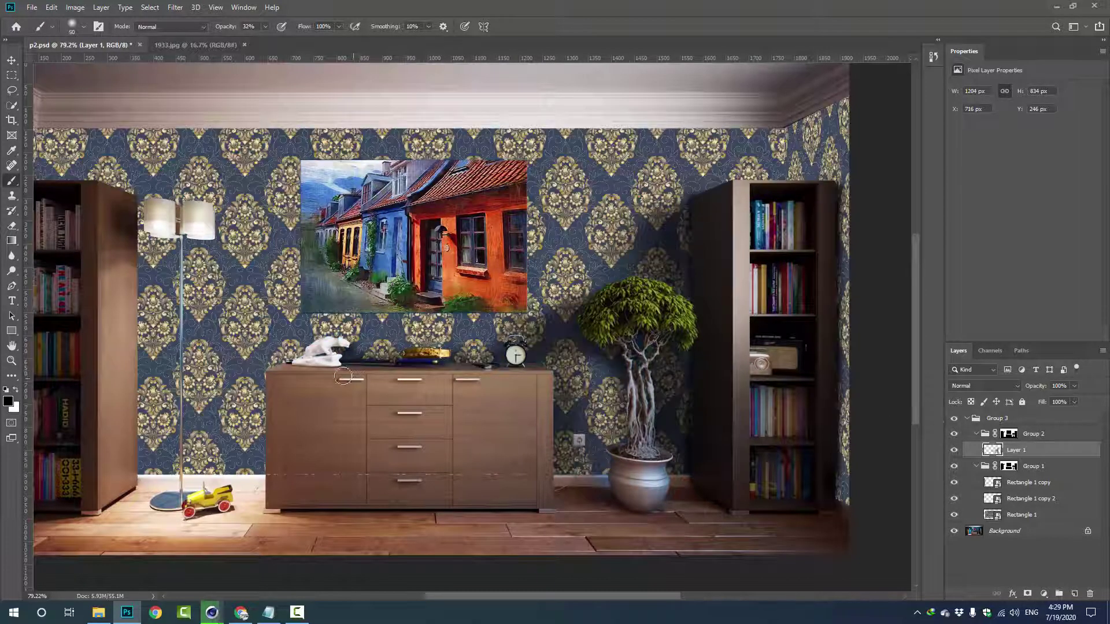
pyautogui.moveTo(343, 371); pyautogui.dragTo(520, 413)
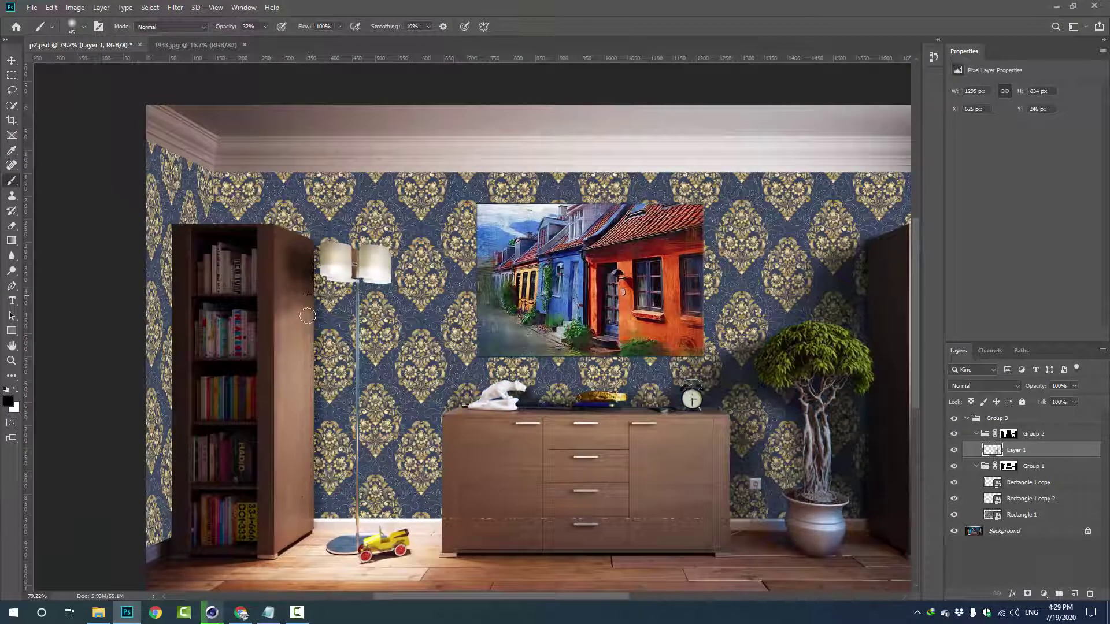
# Step: Paint shadows along both the right and left edges of the left bookcase
pyautogui.click(954, 418)
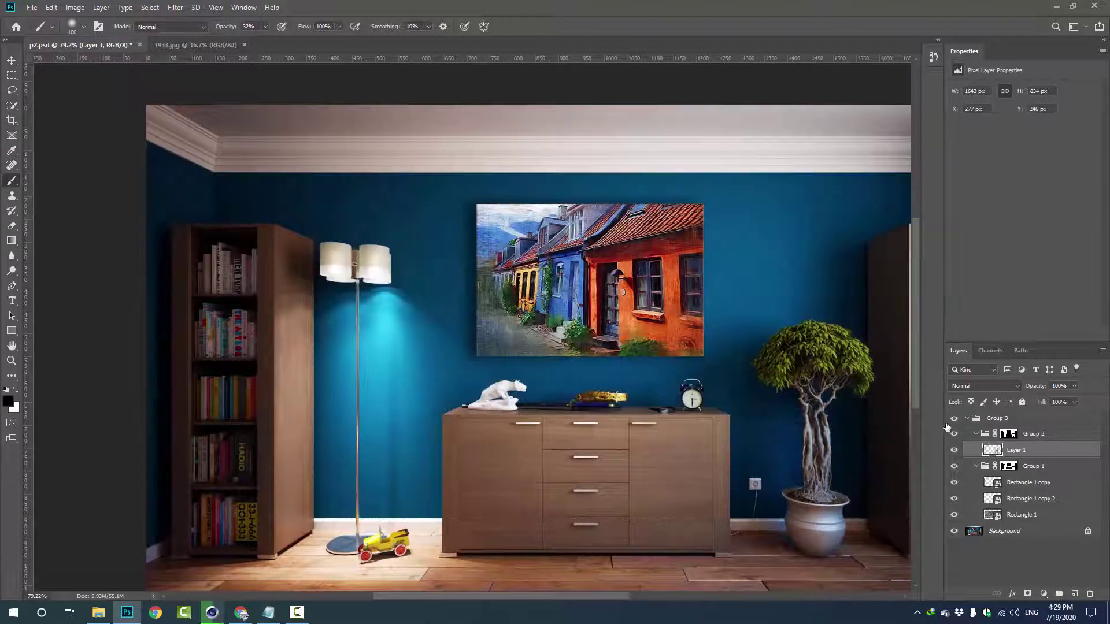
pyautogui.hotkey('ctrl', 'z')
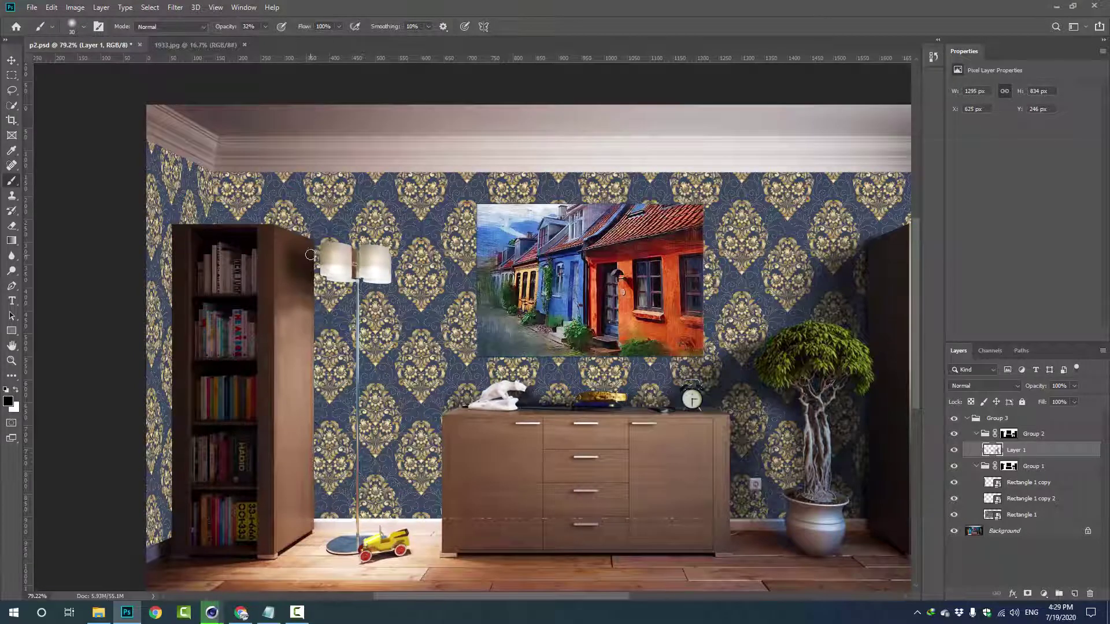
pyautogui.scroll(1, 318, 347)
pyautogui.scroll(1, 338, 491)
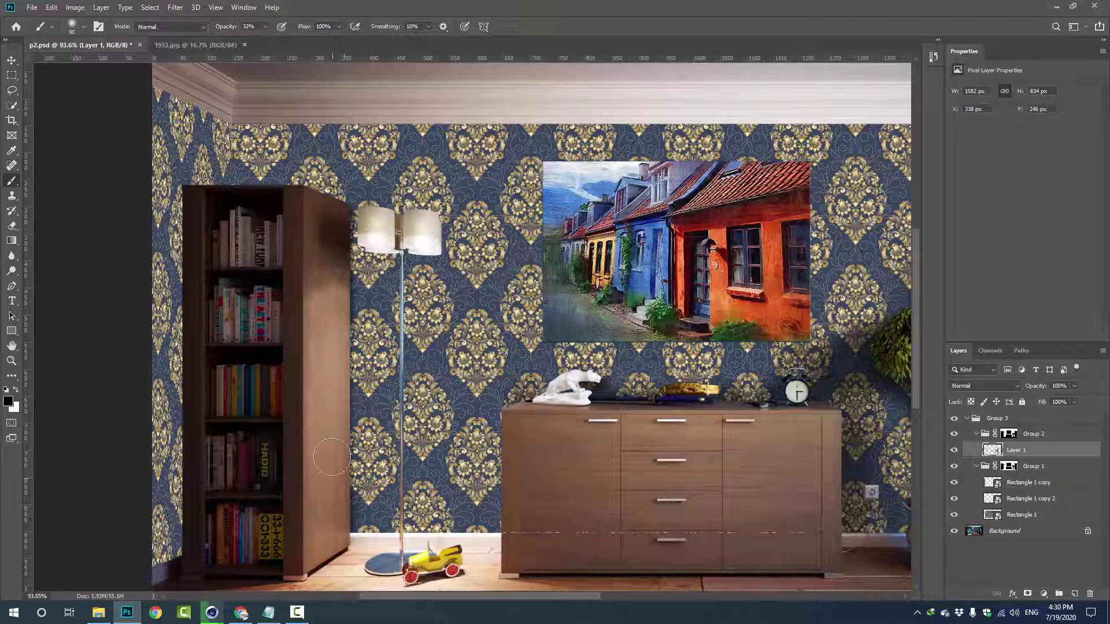
pyautogui.moveTo(332, 457); pyautogui.dragTo(339, 220)
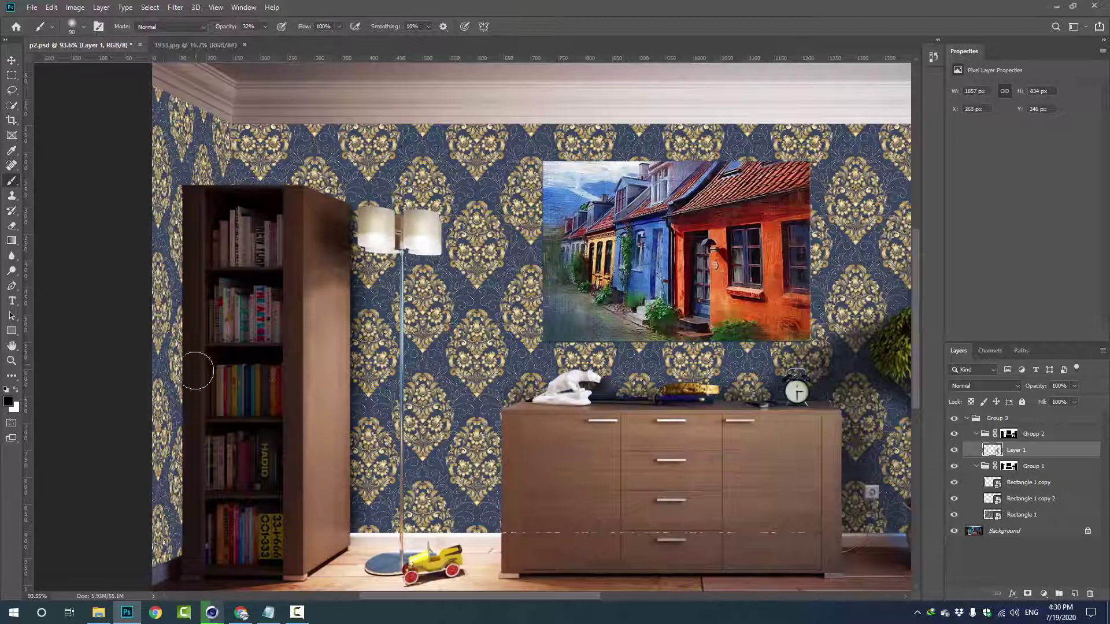
pyautogui.scroll(-3, 195, 371)
pyautogui.scroll(2, 359, 234)
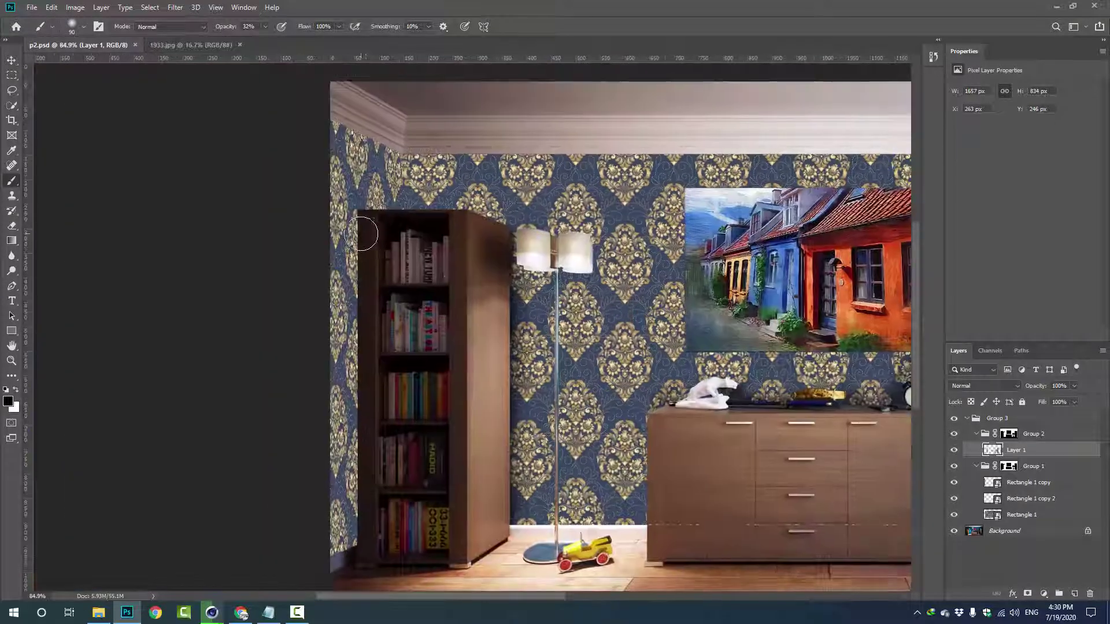
pyautogui.moveTo(361, 226); pyautogui.dragTo(359, 528)
# Step: Save, then darken the left wall edge and the right bookcase's right edge
pyautogui.hotkey('ctrl', 's')
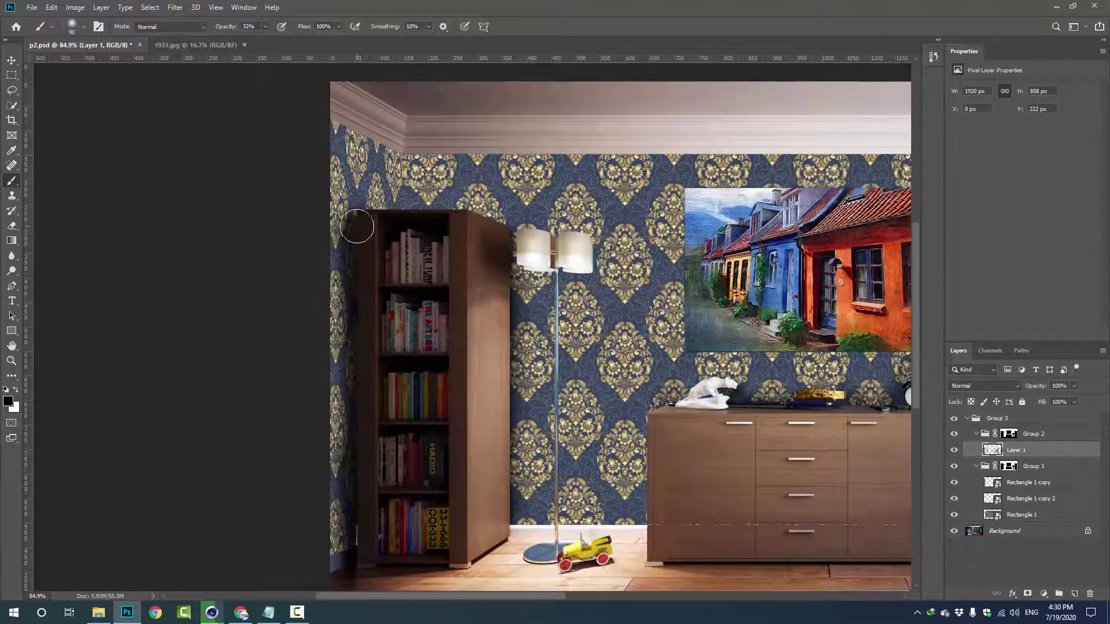
pyautogui.keyDown('shift'); pyautogui.click(359, 223); pyautogui.keyUp('shift')
pyautogui.moveTo(352, 217); pyautogui.dragTo(347, 463)
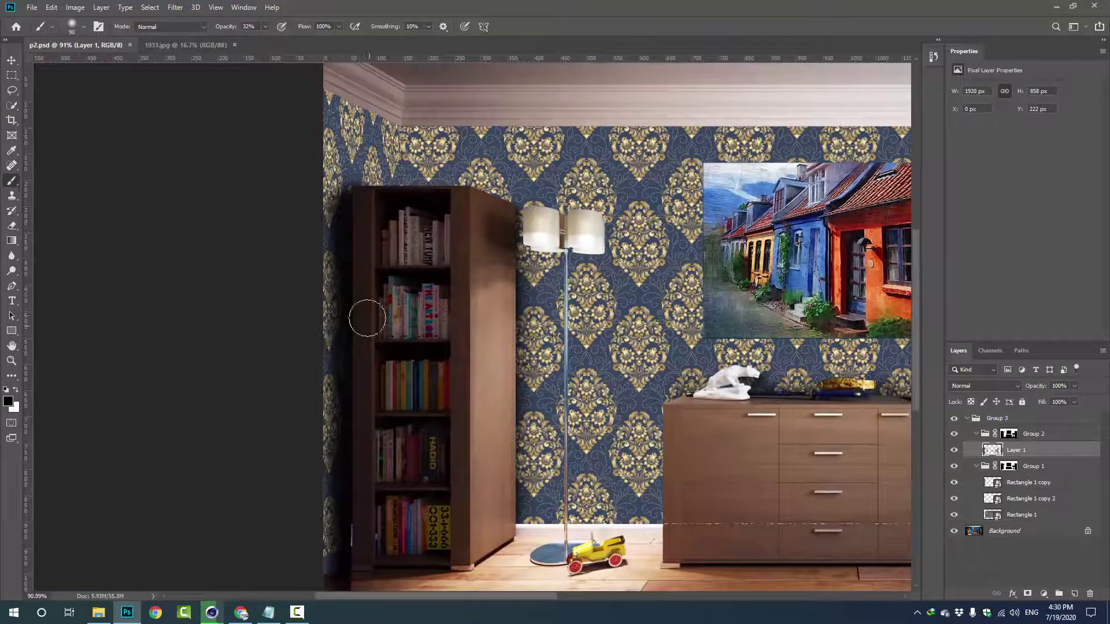
pyautogui.scroll(-2, 782, 393)
pyautogui.moveTo(838, 242); pyautogui.dragTo(838, 496)
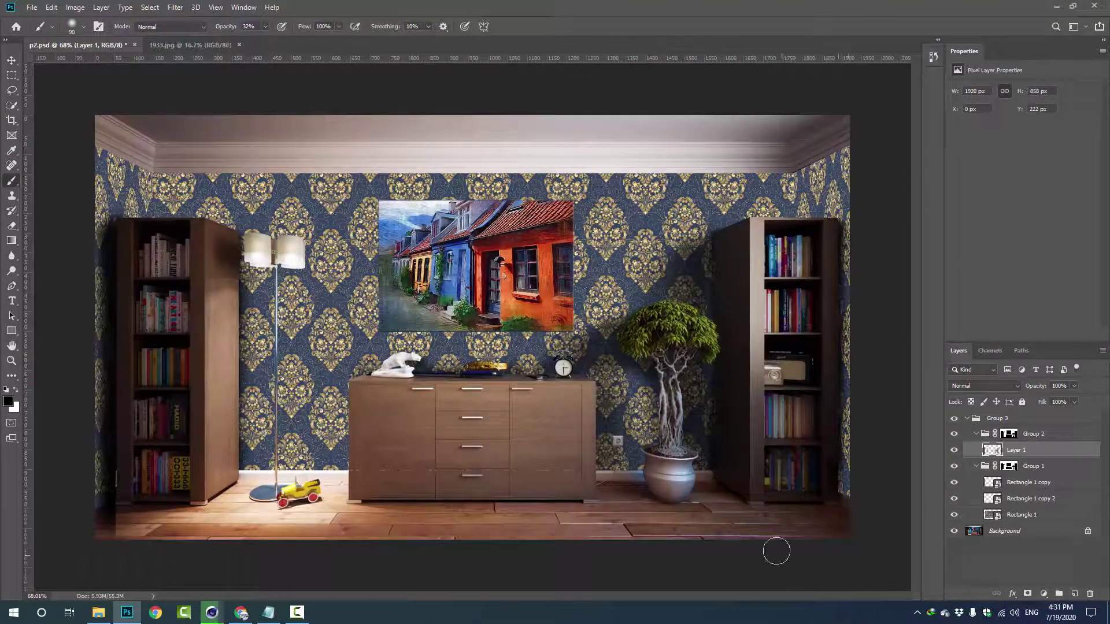
# Step: Paint a broad shadow near the ceiling with a much larger brush
pyautogui.click(954, 420)
pyautogui.press(']')
pyautogui.press(']')
pyautogui.press(']')
pyautogui.moveTo(473, 159); pyautogui.dragTo(659, 162)
pyautogui.click(954, 418)
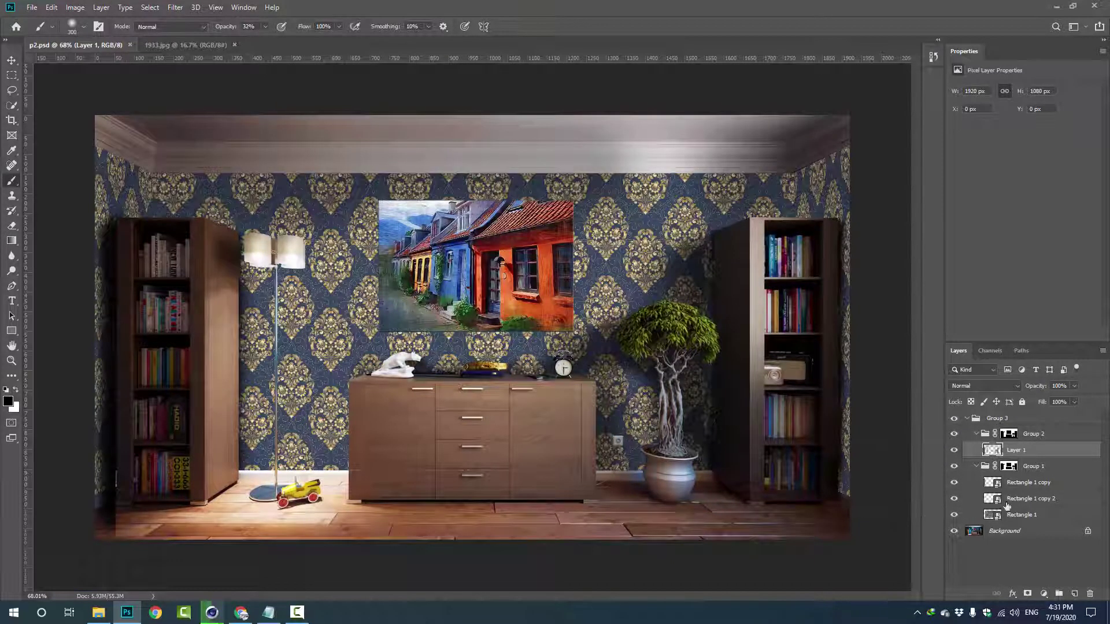
# Step: Mask Group 3 to the back wall, fill both side-wall selections with white, and save
pyautogui.click(996, 418)
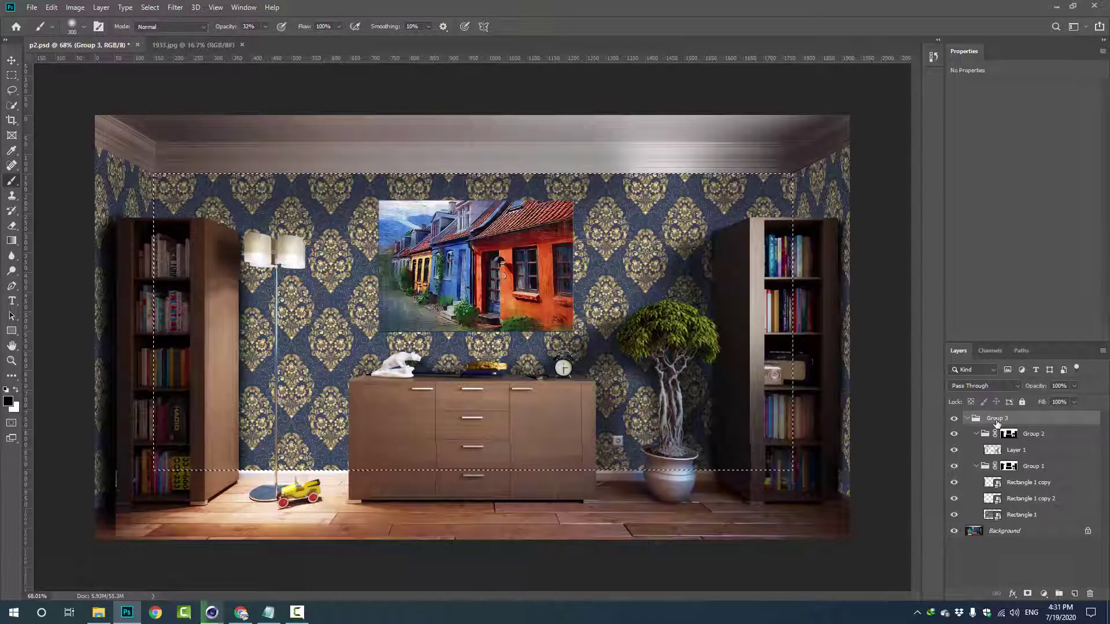
pyautogui.click(1027, 594)
pyautogui.keyDown('ctrl'); pyautogui.click(995, 489); pyautogui.keyUp('ctrl')
pyautogui.hotkey('alt', 'BackSpace')
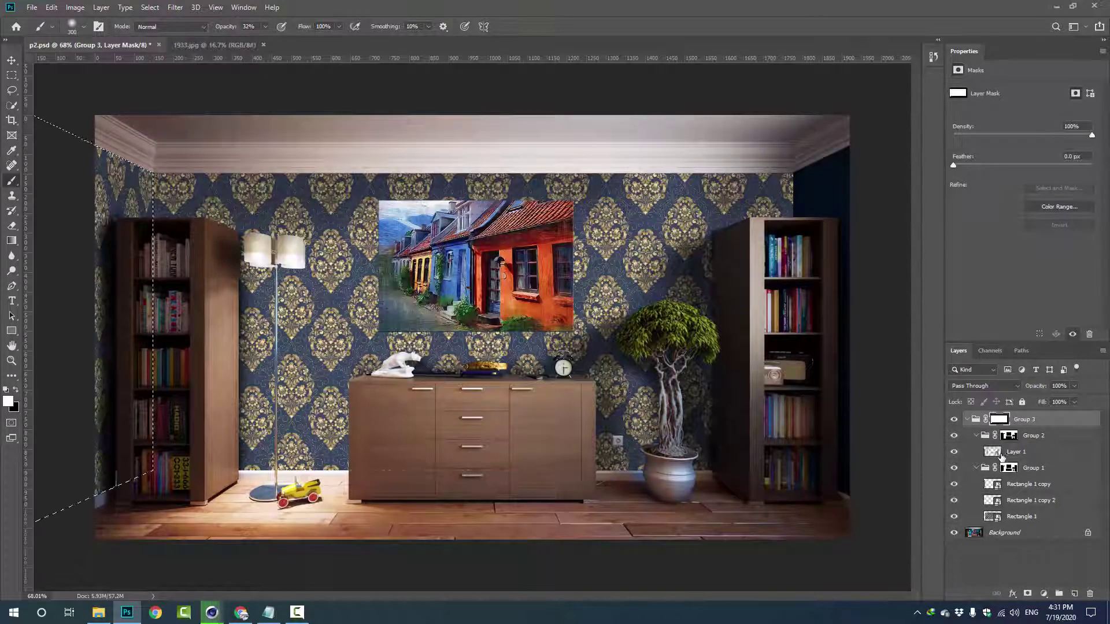
pyautogui.hotkey('alt', 'BackSpace')
pyautogui.hotkey('ctrl', 'd')
pyautogui.hotkey('ctrl', 's')
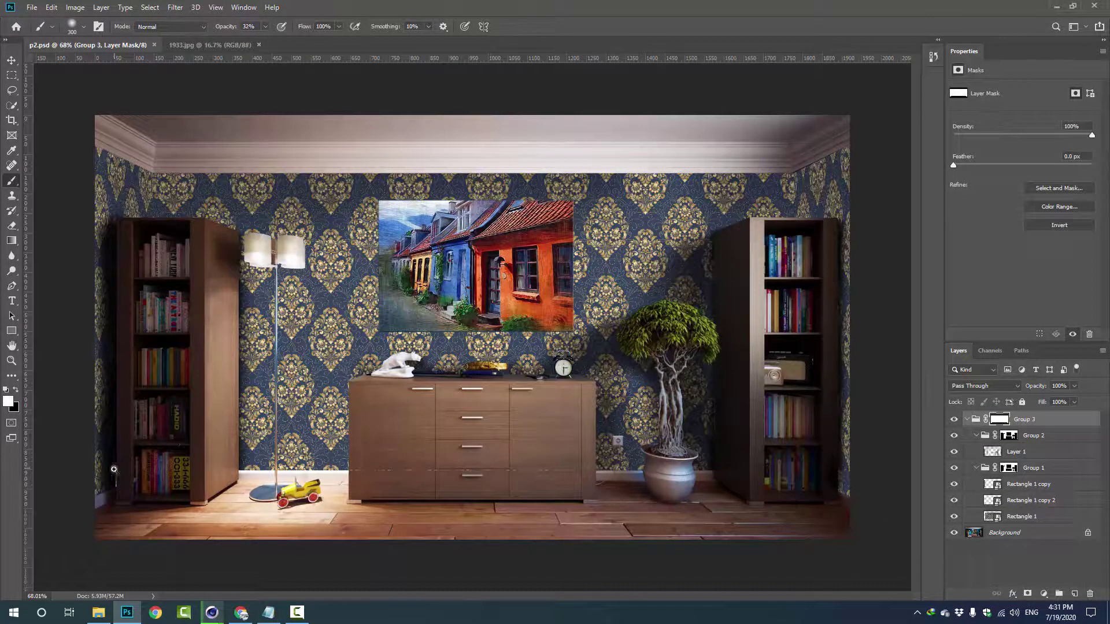
# Step: Edit Group 2's mask with a Polygonal Lasso selection beside the left bookcase, checking the wallpaper
pyautogui.scroll(5, 114, 470)
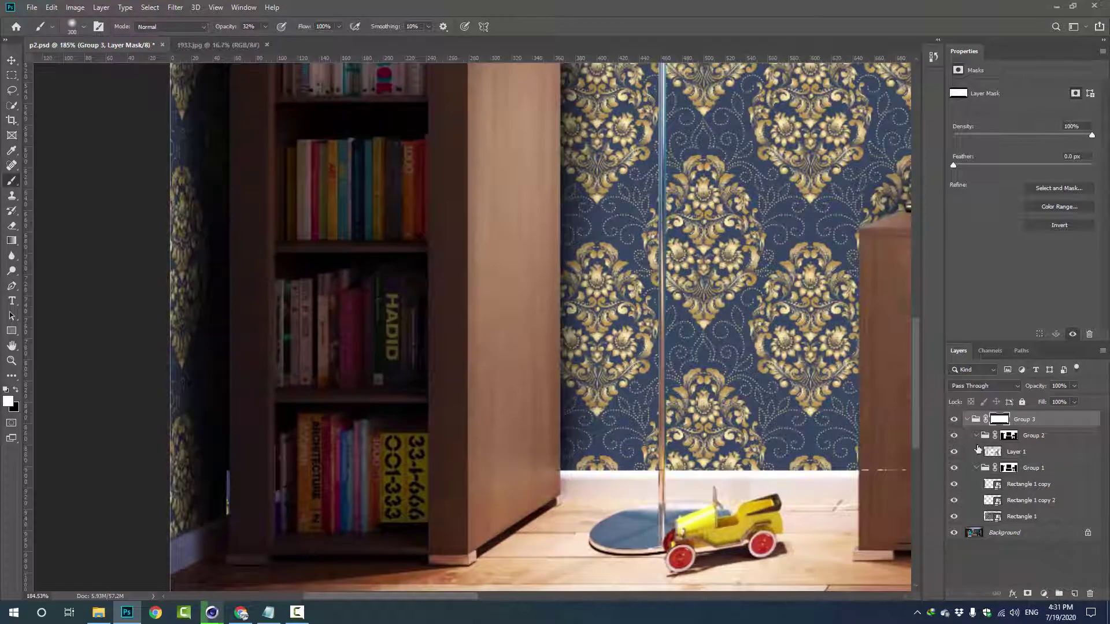
pyautogui.click(1008, 435)
pyautogui.scroll(2, 243, 520)
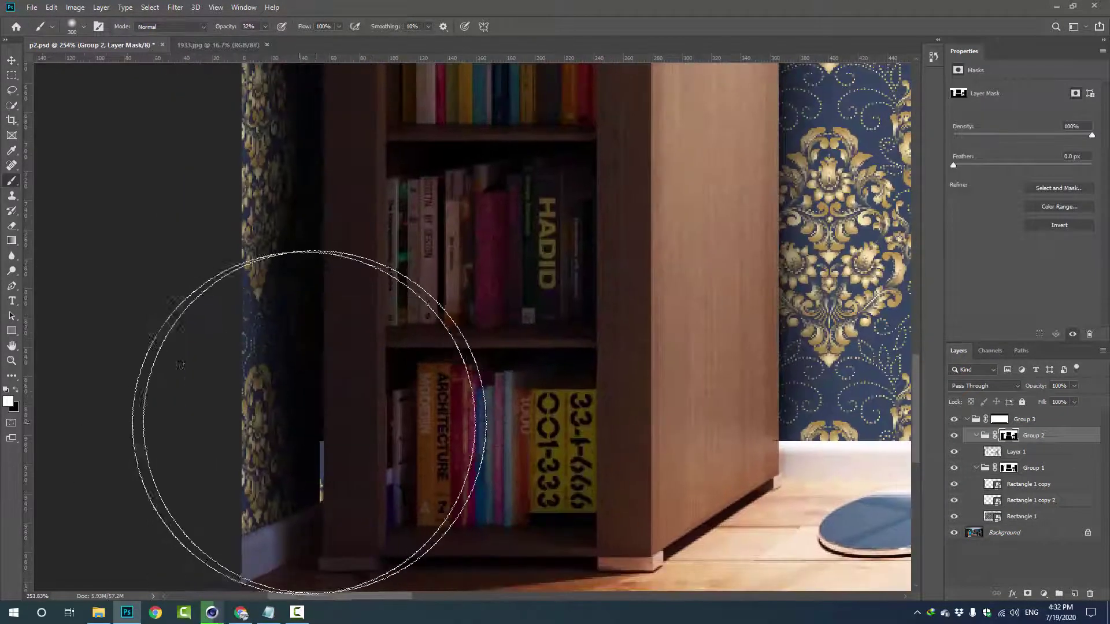
pyautogui.rightClick(11, 89)
pyautogui.click(49, 103)
pyautogui.click(325, 434)
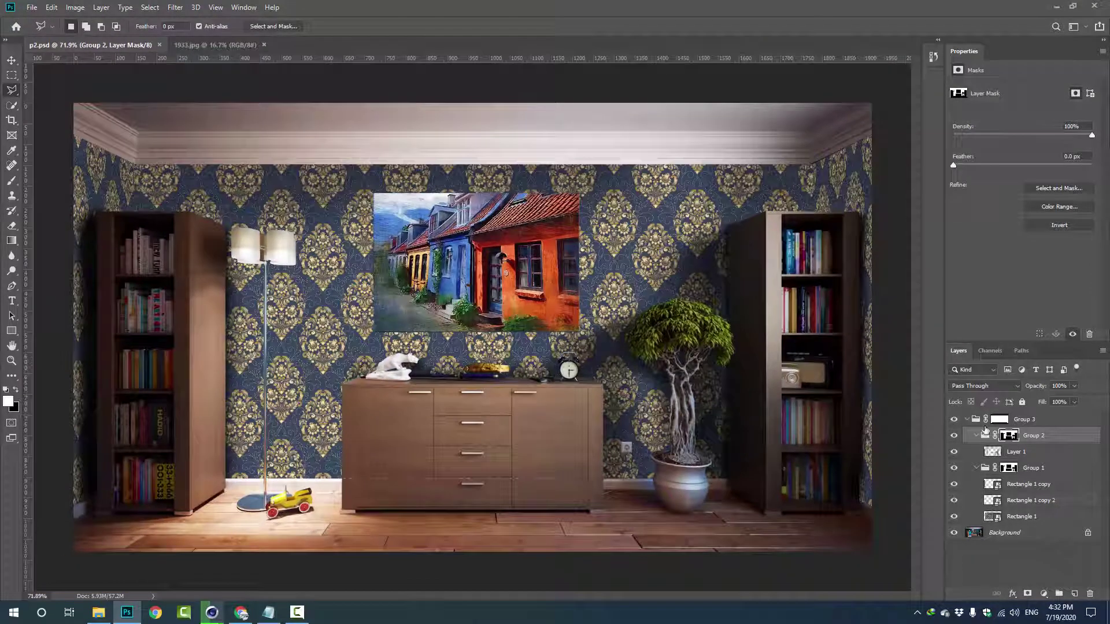
pyautogui.click(954, 421)
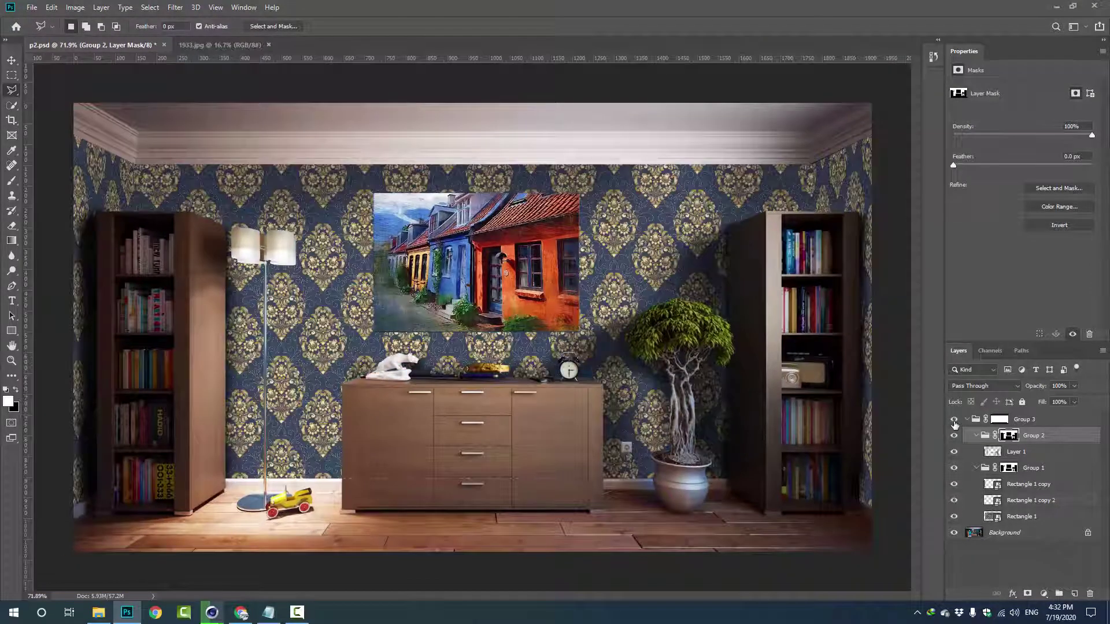
pyautogui.click(954, 421)
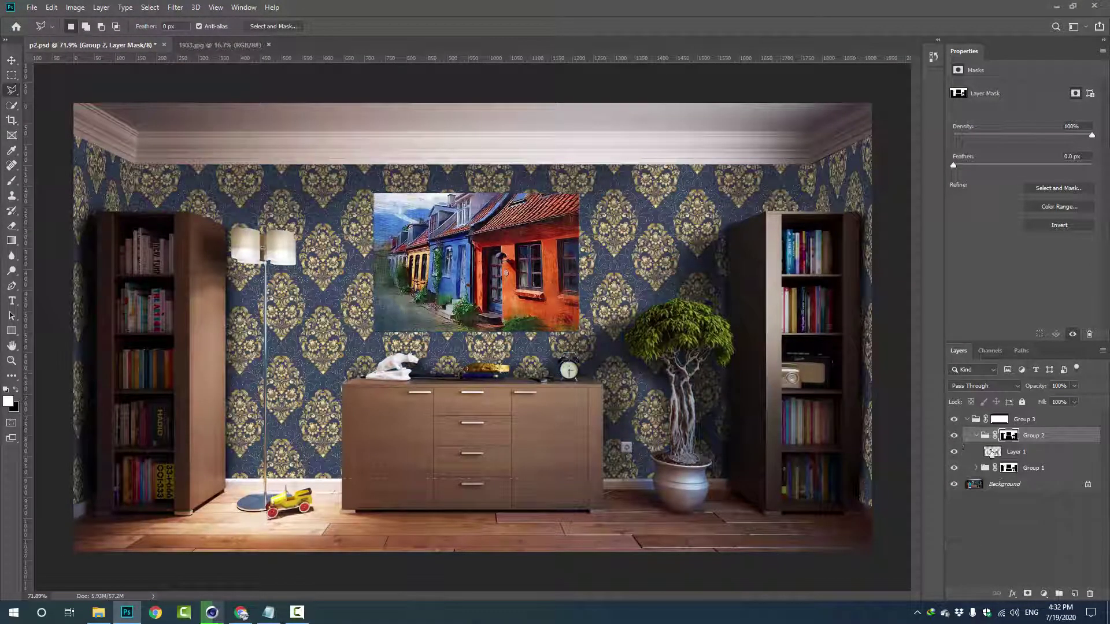
pyautogui.click(952, 421)
pyautogui.click(954, 419)
pyautogui.scroll(1, 377, 193)
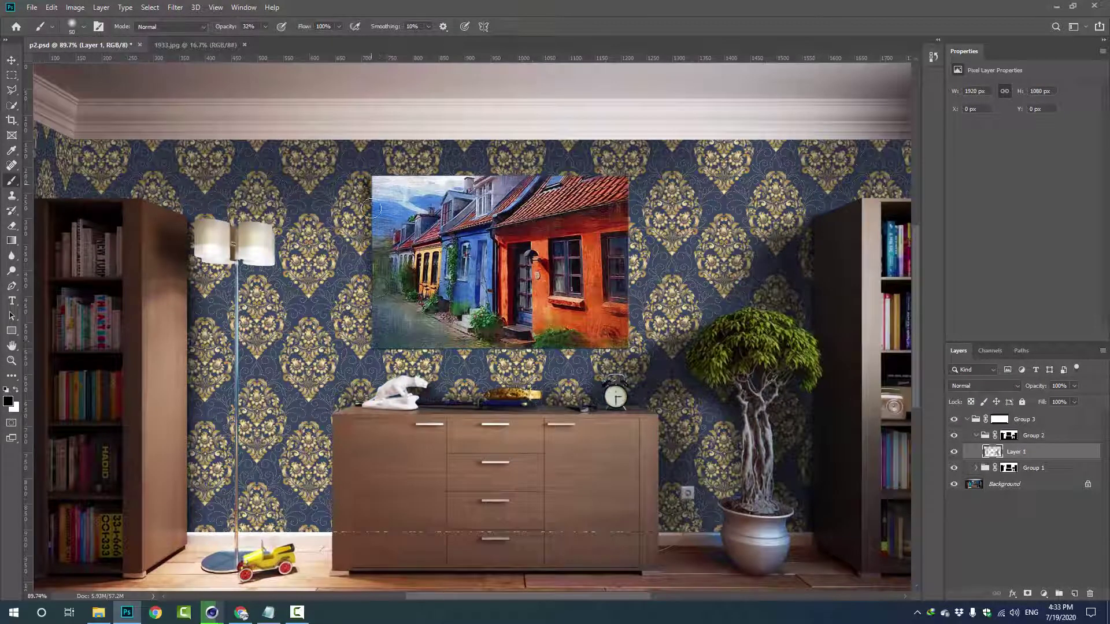
# Step: Darken the shadows along the picture's left, bottom and top edges, then save
pyautogui.moveTo(372, 208)
pyautogui.mouseDown()
pyautogui.moveTo(370, 347)
pyautogui.moveTo(371, 224)
pyautogui.mouseUp()
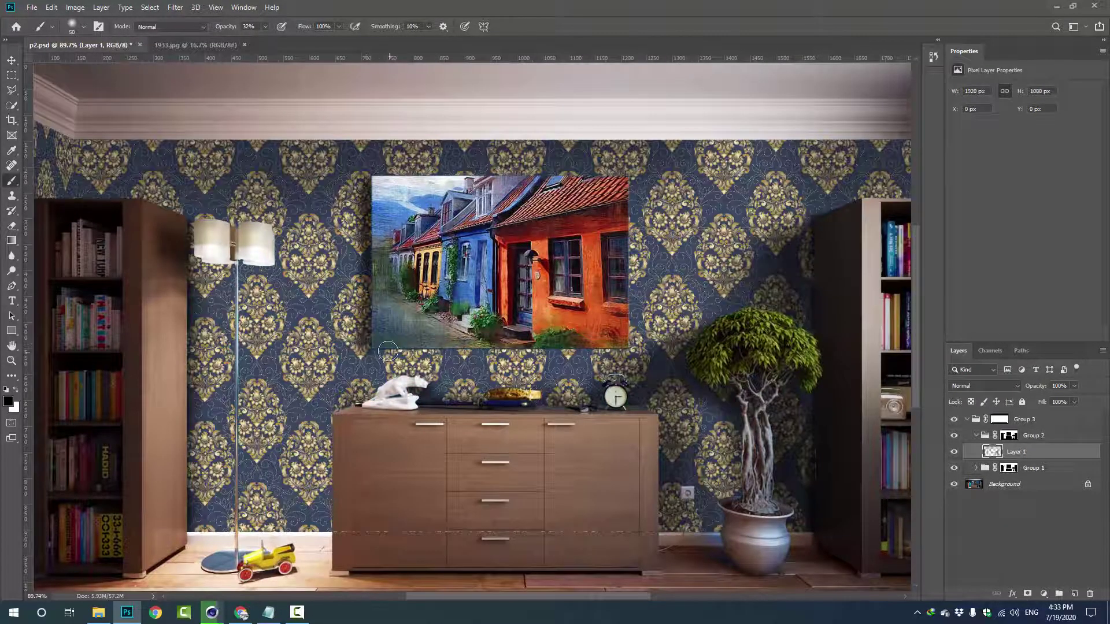
pyautogui.moveTo(370, 348); pyautogui.dragTo(596, 340)
pyautogui.click(954, 419)
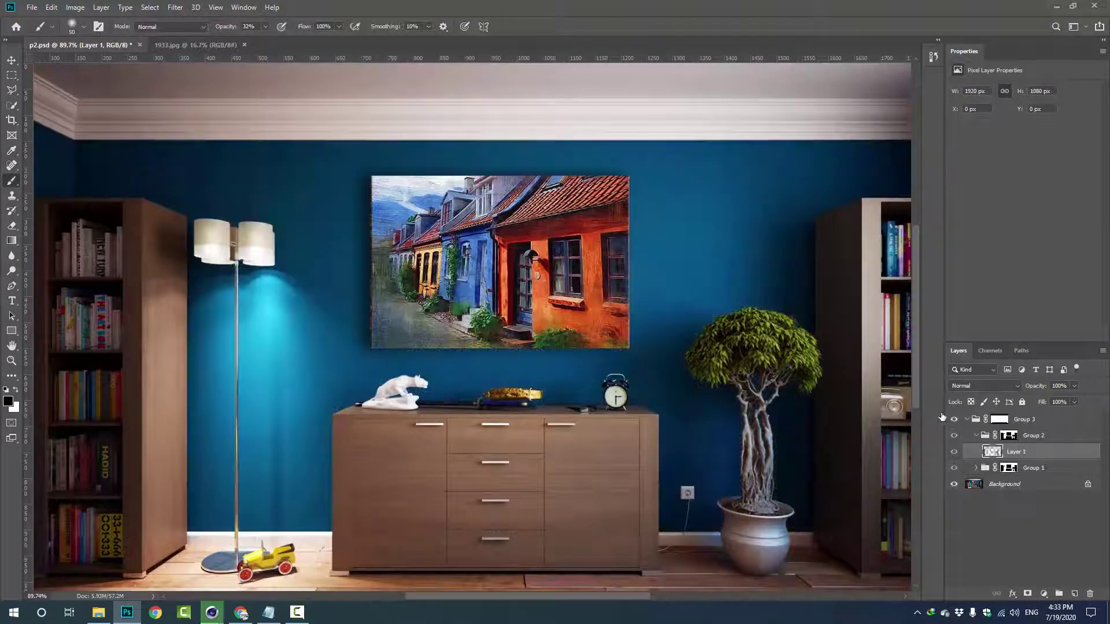
pyautogui.moveTo(623, 177); pyautogui.dragTo(373, 177)
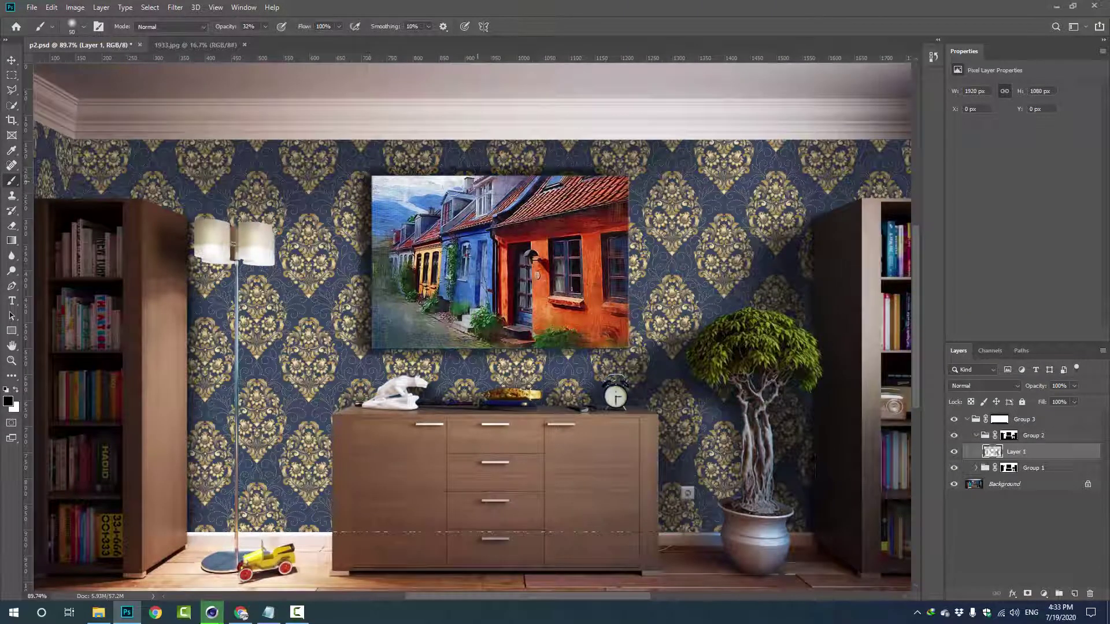
pyautogui.click(954, 420)
pyautogui.click(953, 419)
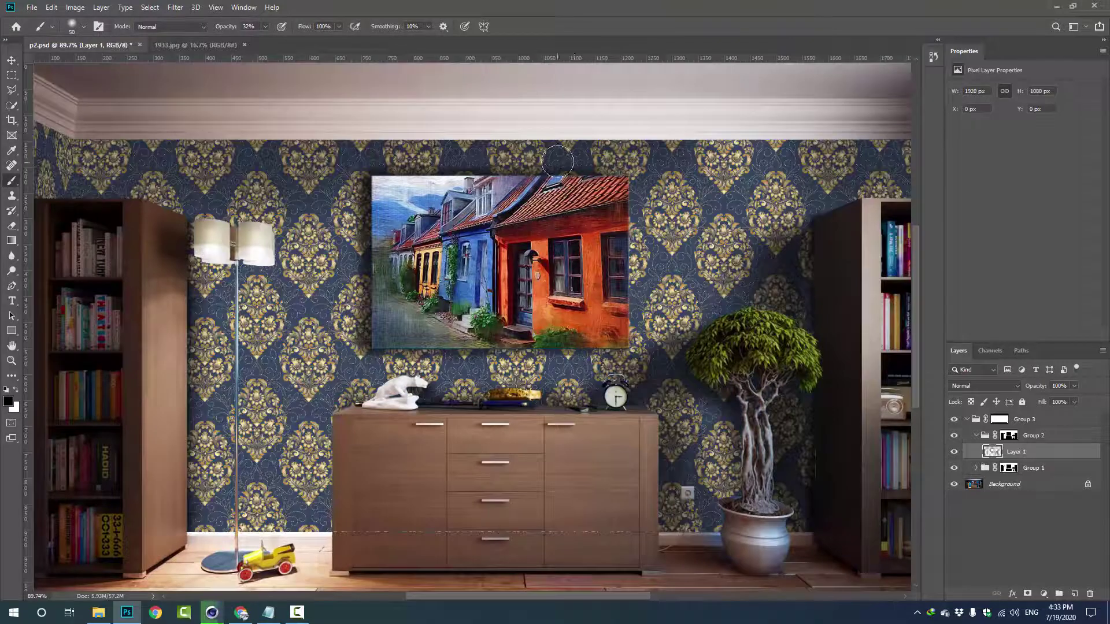
pyautogui.hotkey('ctrl', 's')
# Step: Fit the whole image in view and compare the wallpapered room with the original wall
pyautogui.hotkey('ctrl', '0')
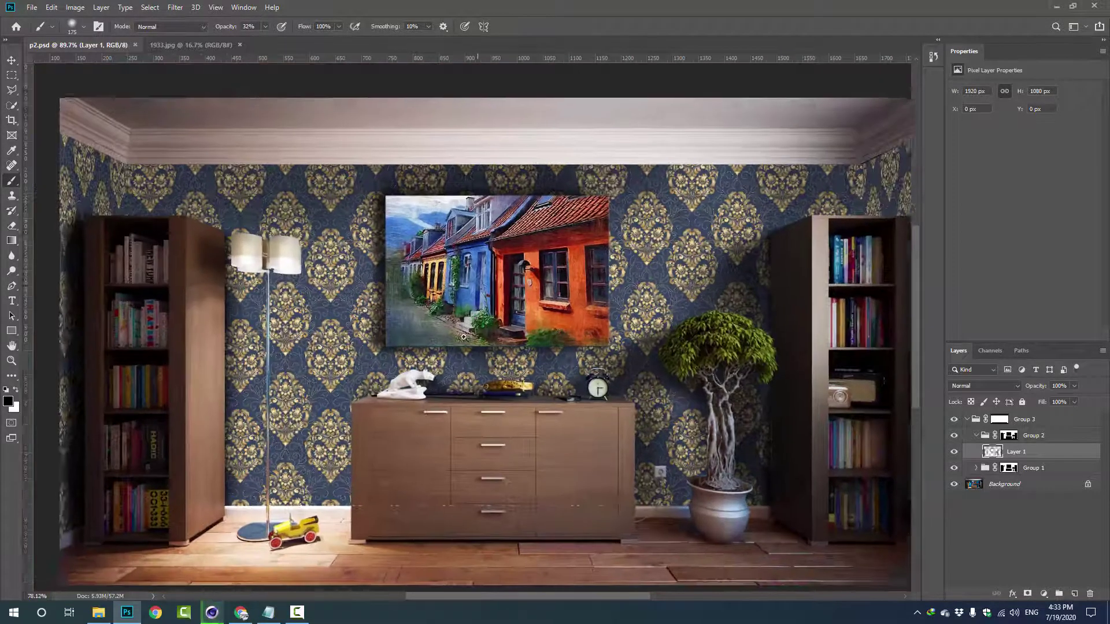
pyautogui.click(954, 419)
pyautogui.scroll(3, 819, 403)
pyautogui.scroll(-2, 570, 438)
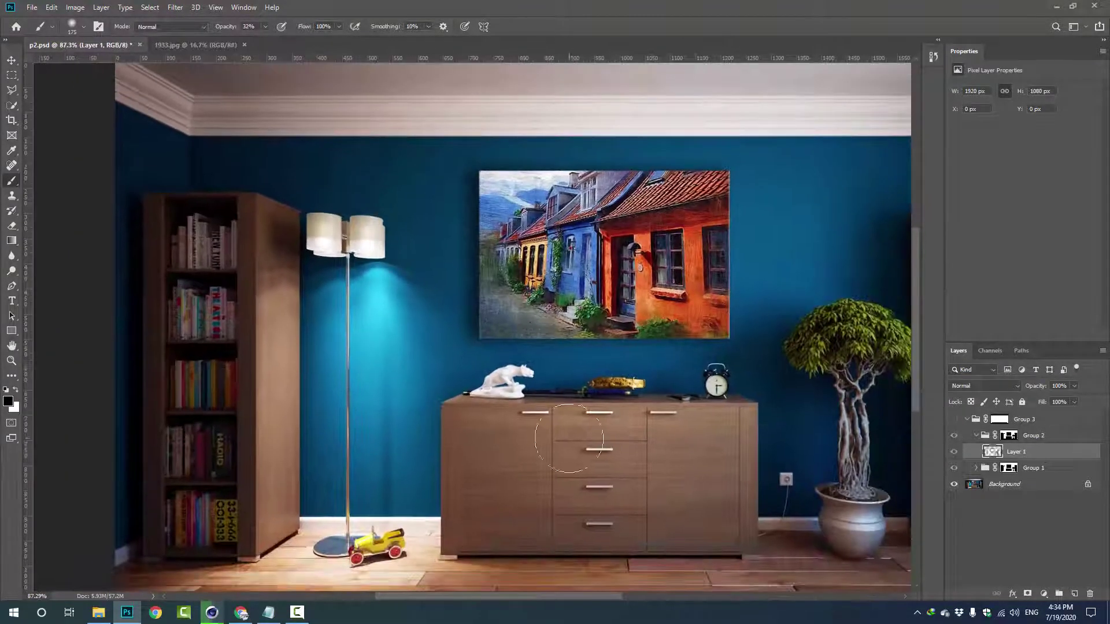
pyautogui.click(954, 419)
pyautogui.click(11, 331)
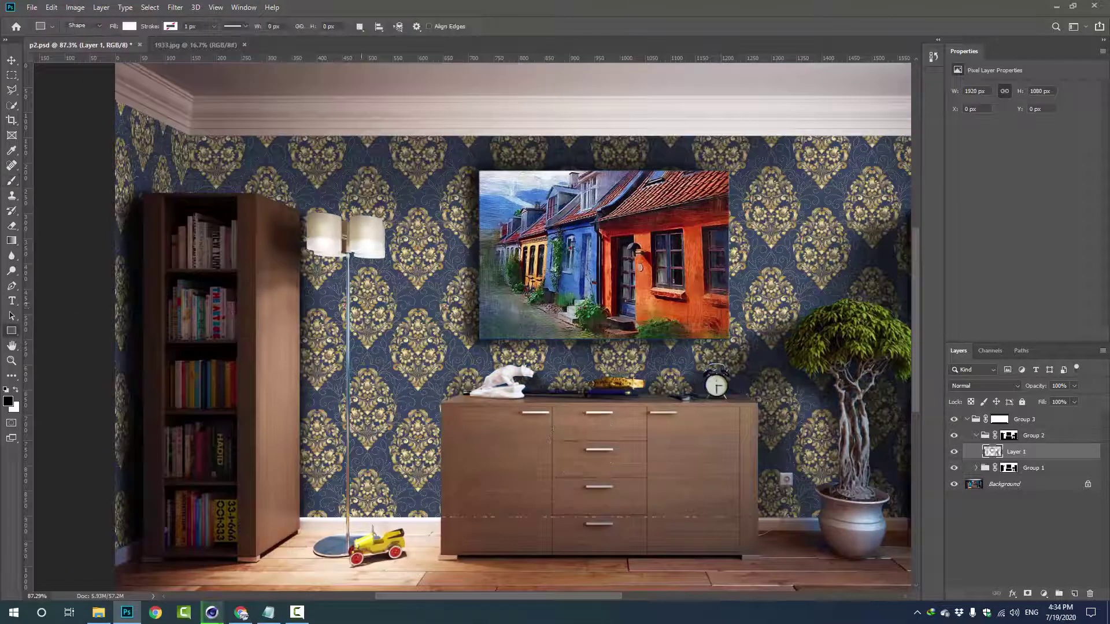
# Step: Draw a thin black-filled rectangle beside the lamp pole and nudge it slightly right
pyautogui.moveTo(390, 451); pyautogui.dragTo(381, 527)
pyautogui.doubleClick(992, 451)
pyautogui.click(752, 319)
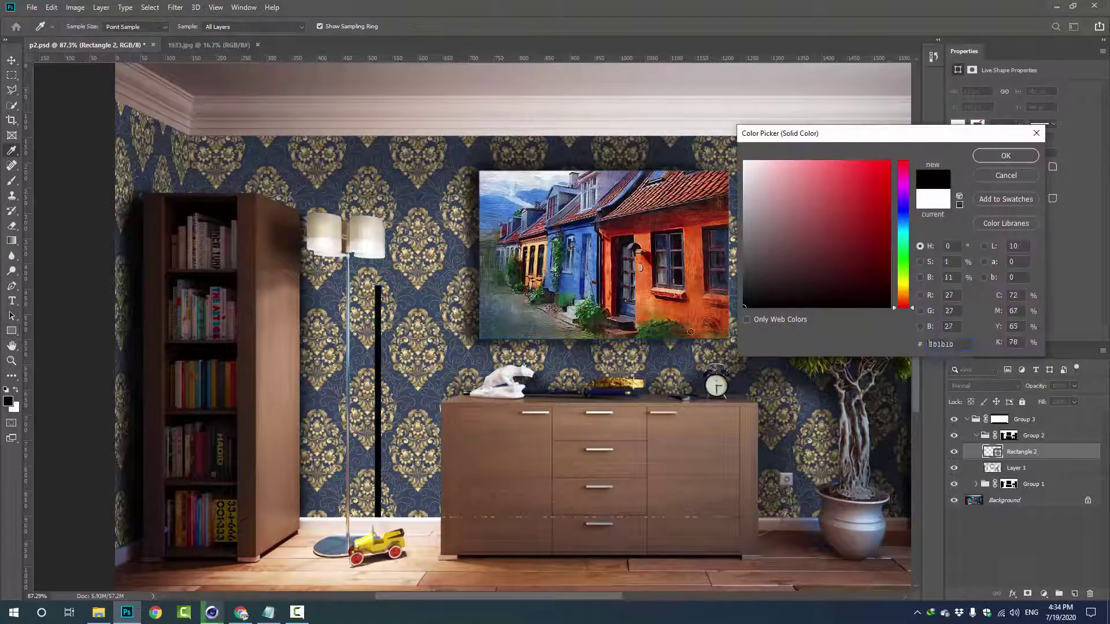
pyautogui.click(1001, 156)
pyautogui.click(954, 419)
pyautogui.press('b')
pyautogui.moveTo(405, 351); pyautogui.dragTo(418, 351)
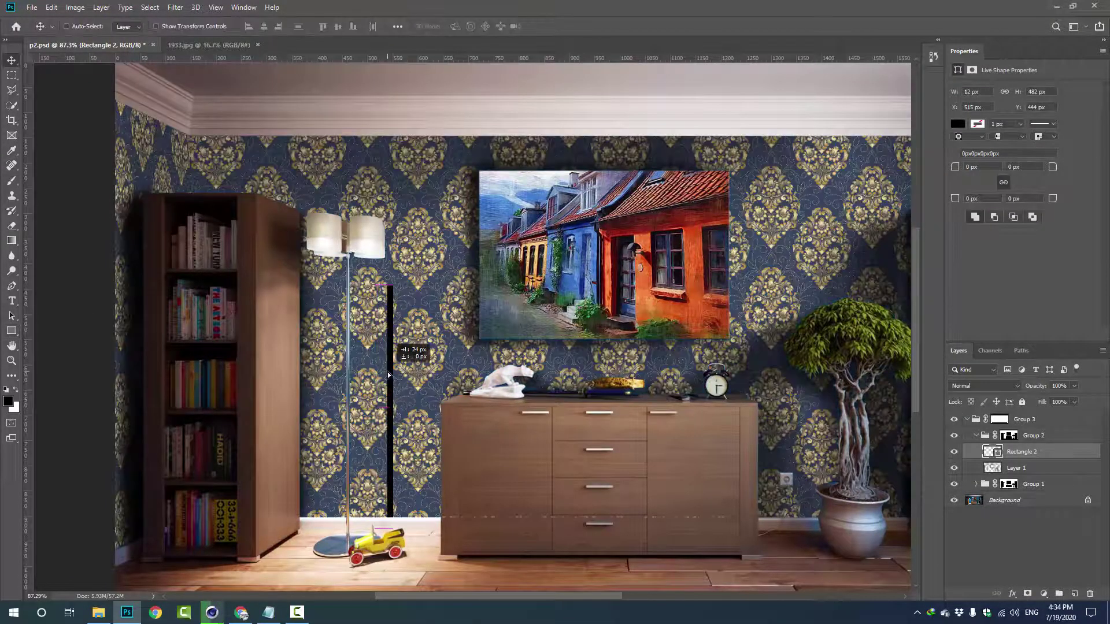
# Step: Add a layer mask to the pole-shadow bar and compare it with the wallpaper toggled
pyautogui.click(1027, 593)
pyautogui.press('x')
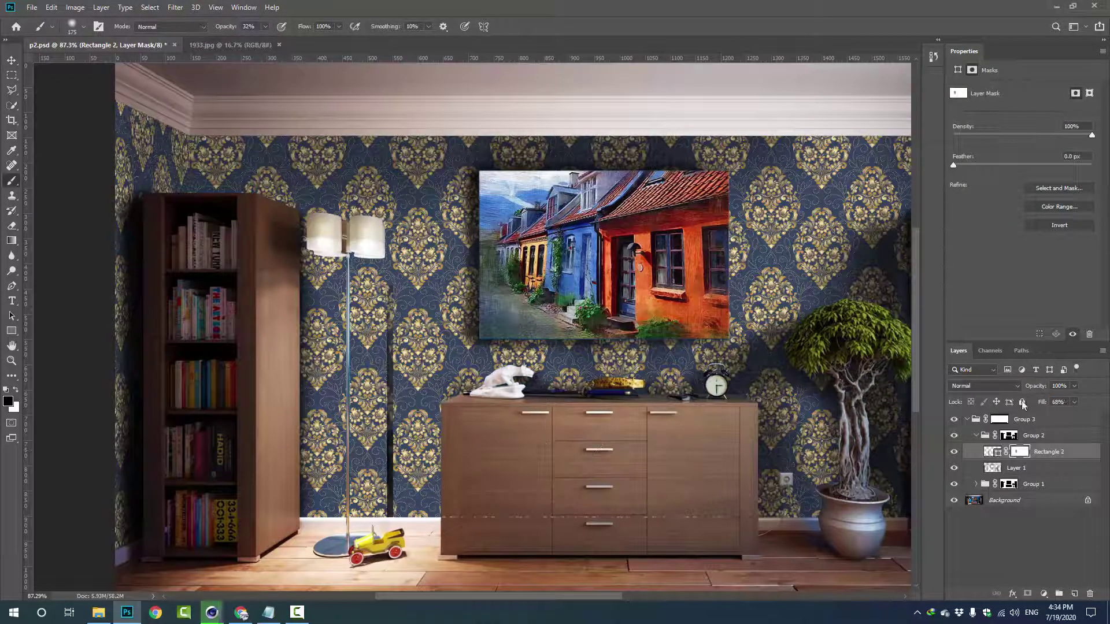
pyautogui.click(954, 419)
pyautogui.click(953, 419)
pyautogui.click(954, 419)
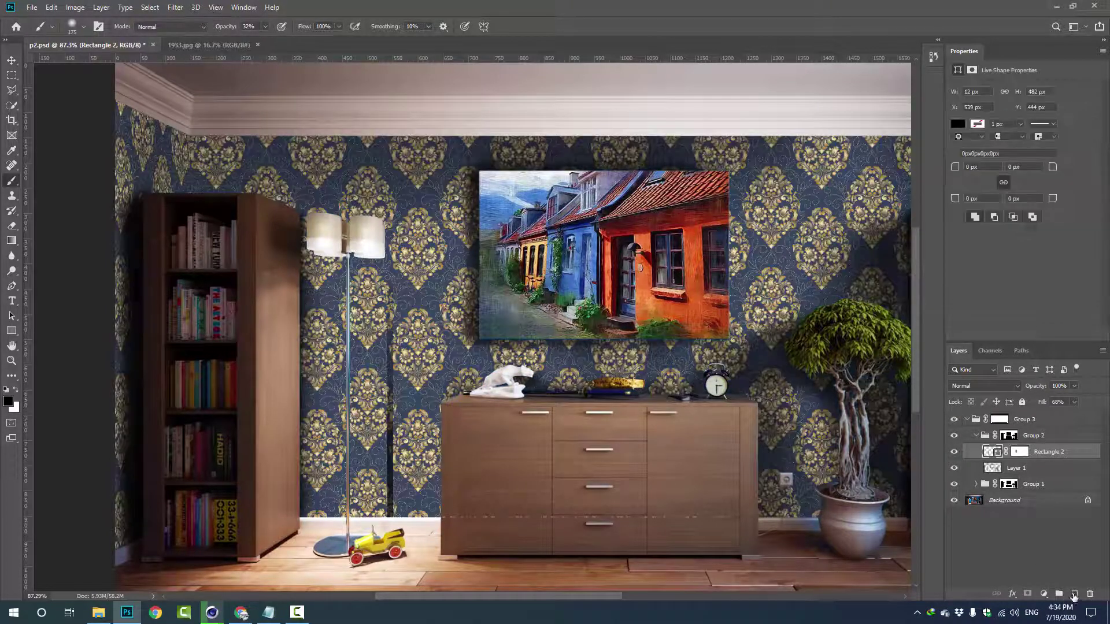
pyautogui.click(1073, 594)
# Step: Paint a soft white glow on the lamp and convert the glow layer to a Smart Object
pyautogui.click(1005, 152)
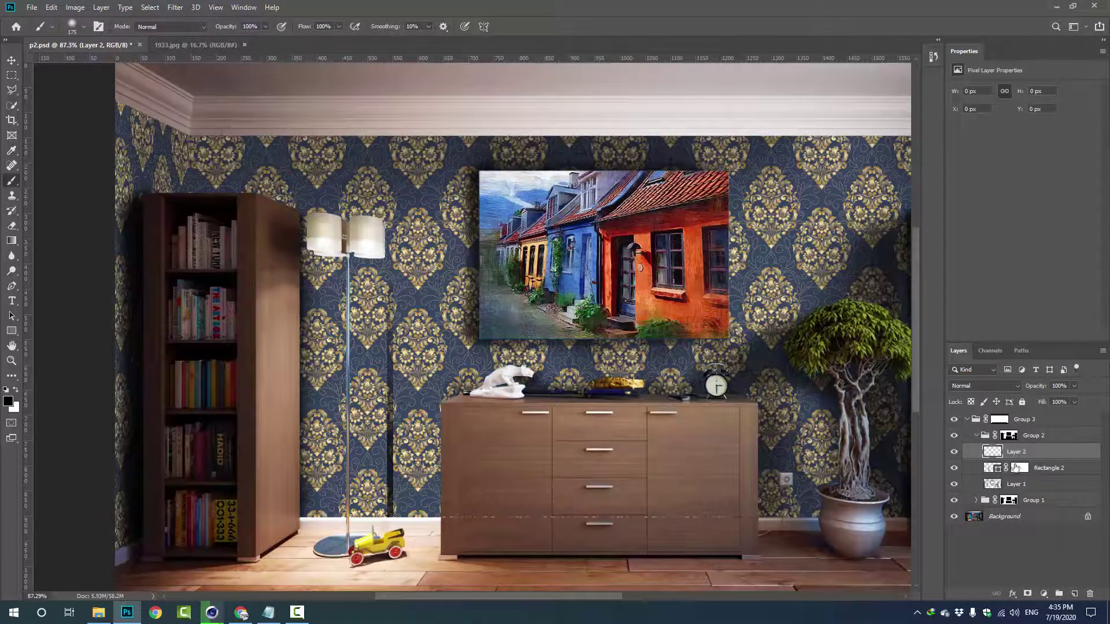
pyautogui.press('x')
pyautogui.click(375, 317)
pyautogui.hotkey('alt', 'Tab')
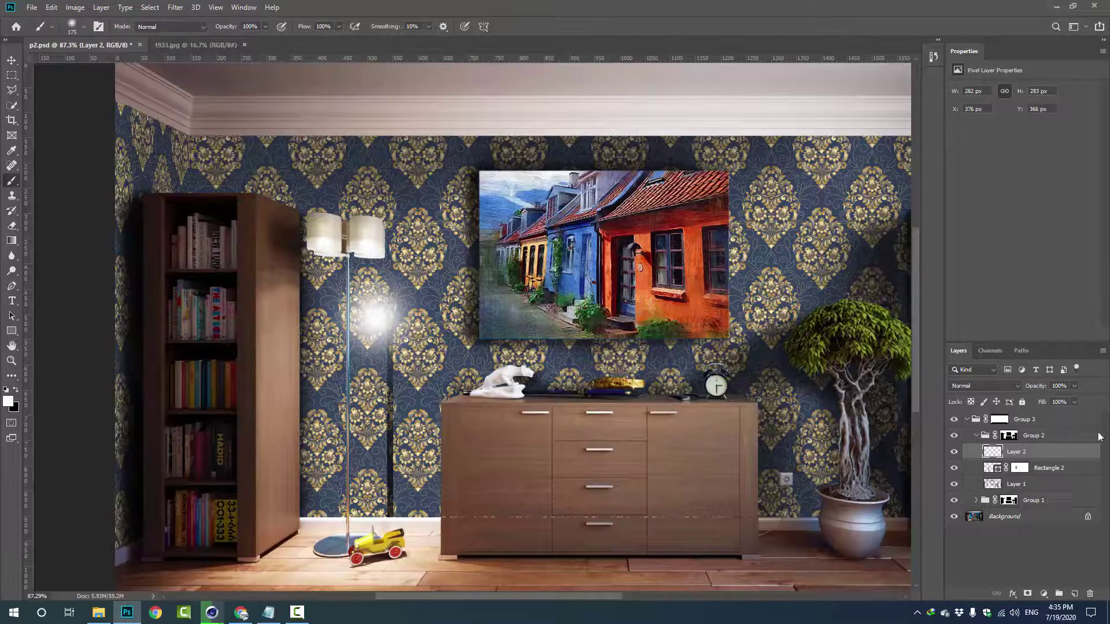
pyautogui.press('v')
pyautogui.rightClick(1017, 451)
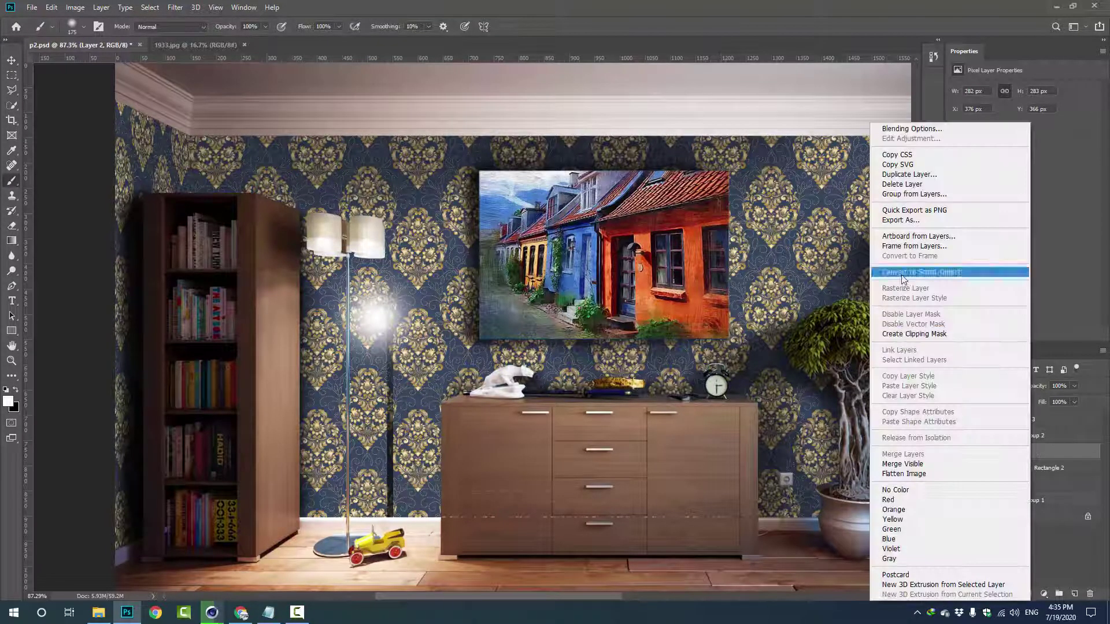
pyautogui.click(925, 272)
# Step: Move the glow onto the lamp shades, enlarge it to about 151%, and offset a duplicate
pyautogui.moveTo(374, 330); pyautogui.dragTo(373, 281)
pyautogui.hotkey('ctrl', 't')
pyautogui.moveTo(370, 333); pyautogui.dragTo(381, 407)
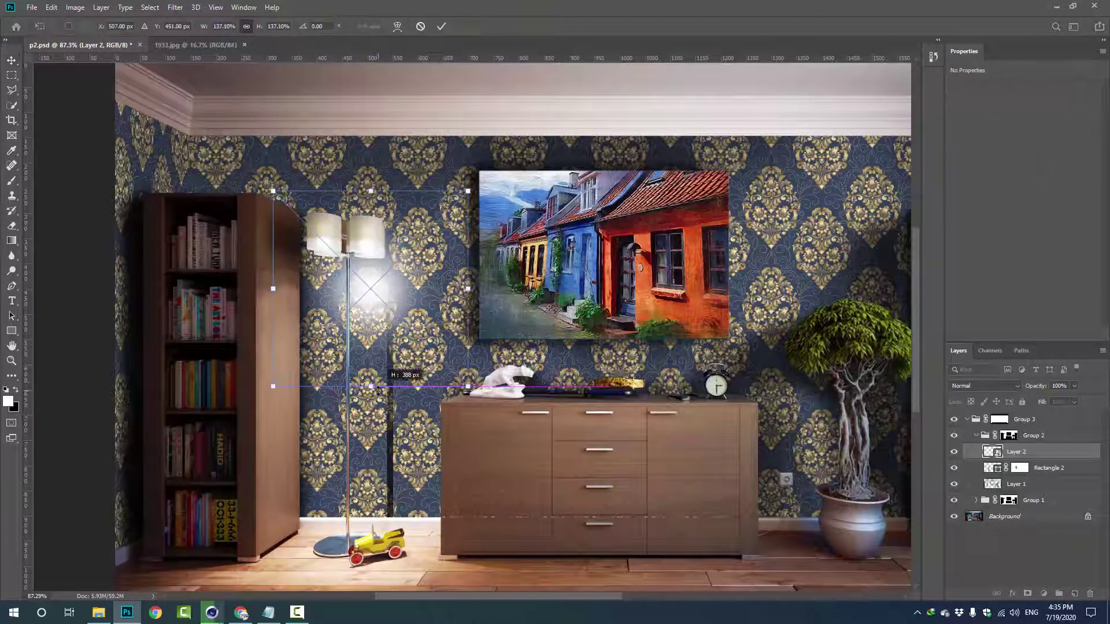
pyautogui.press('Return')
pyautogui.moveTo(382, 282)
pyautogui.mouseDown()
pyautogui.moveTo(332, 299)
pyautogui.moveTo(335, 275)
pyautogui.mouseUp()
pyautogui.click(952, 419)
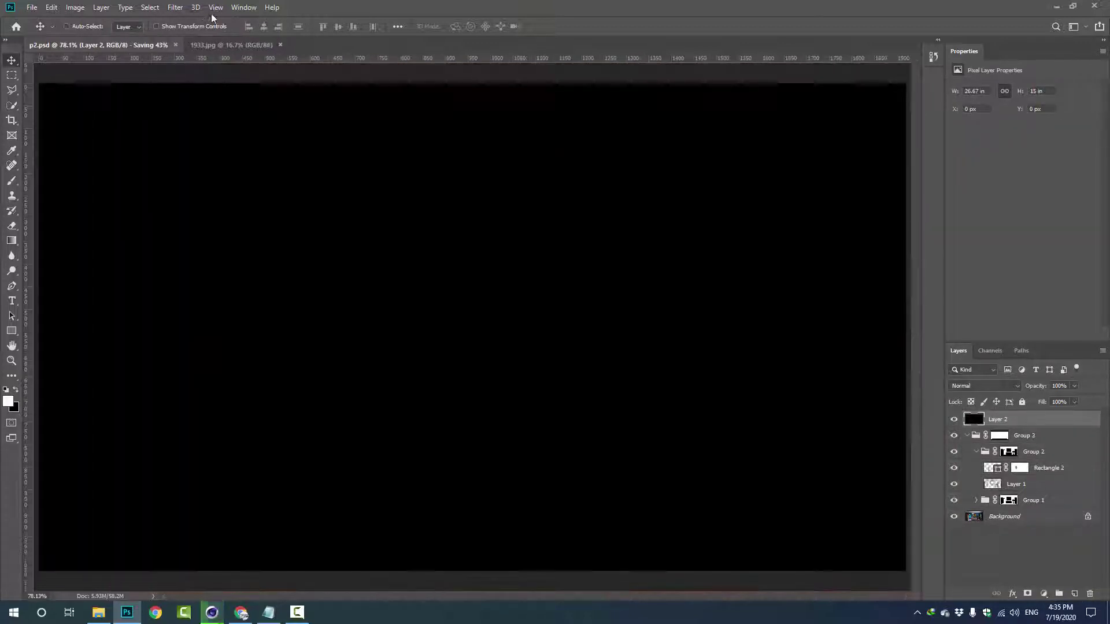
# Step: Apply Lighting Effects with a Spot light rotated to point down and its ellipse reshaped
pyautogui.click(175, 7)
pyautogui.moveTo(238, 237)
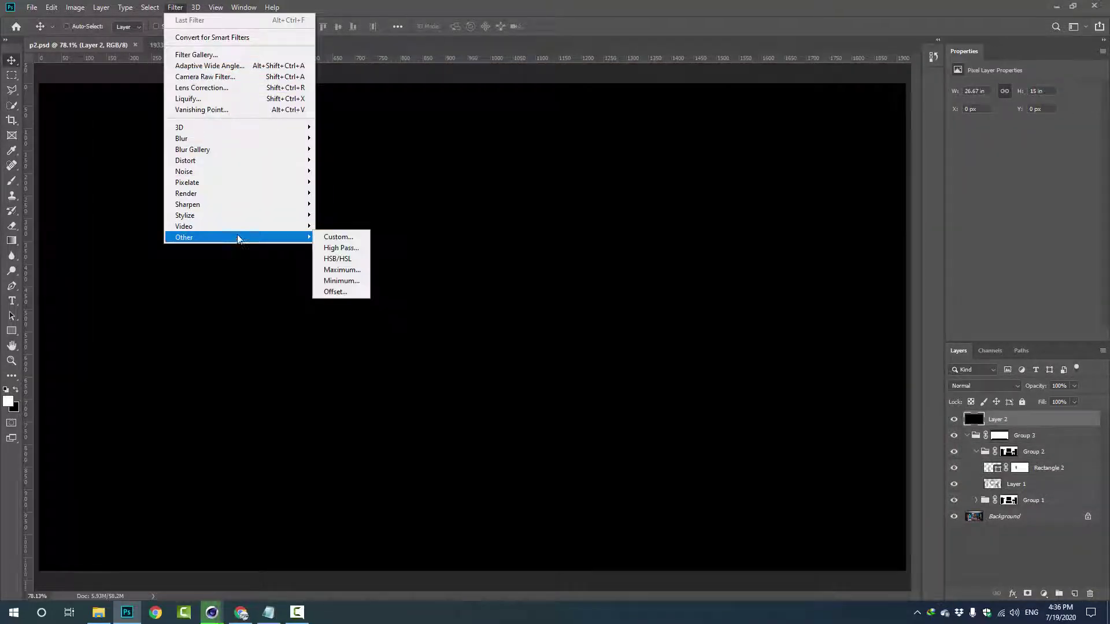
pyautogui.click(350, 251)
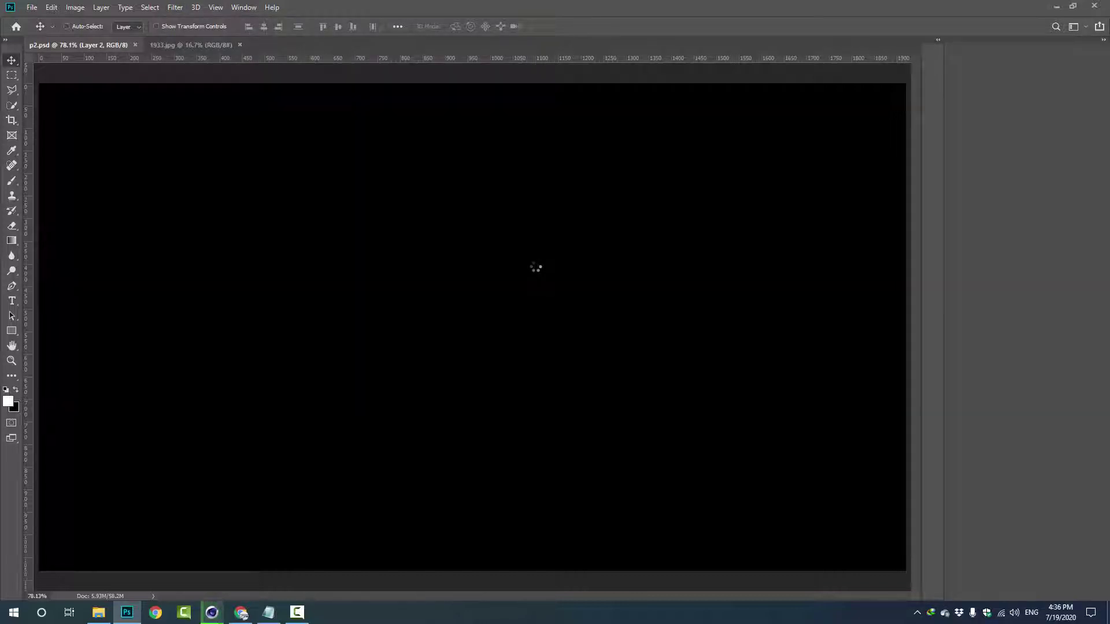
pyautogui.click(976, 87)
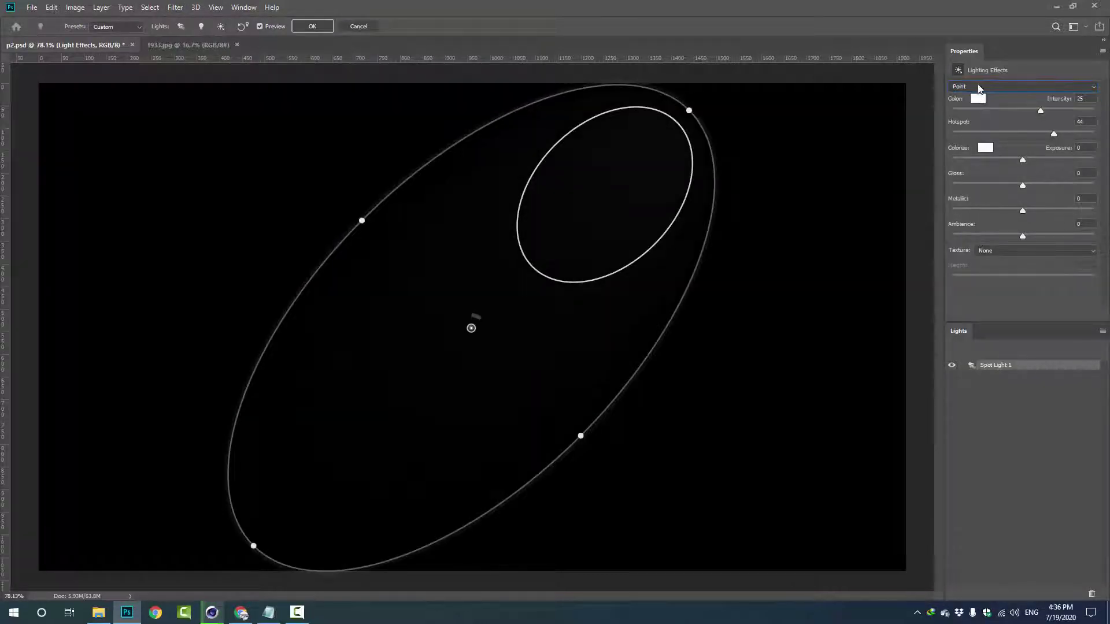
pyautogui.click(978, 87)
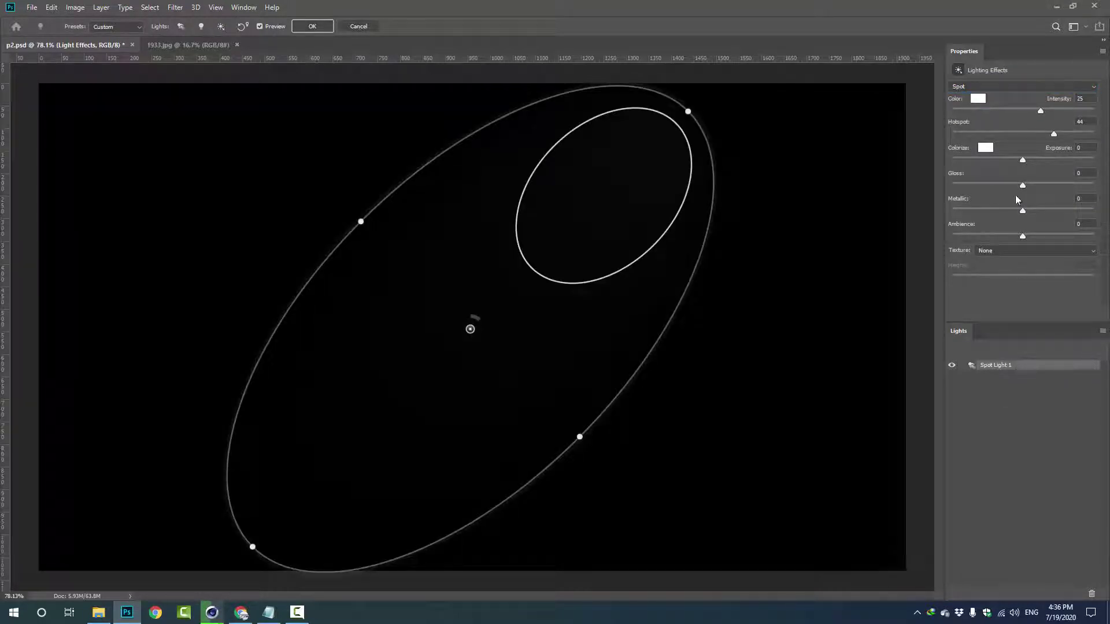
pyautogui.moveTo(688, 111)
pyautogui.mouseDown()
pyautogui.moveTo(595, 111)
pyautogui.moveTo(480, 184)
pyautogui.mouseUp()
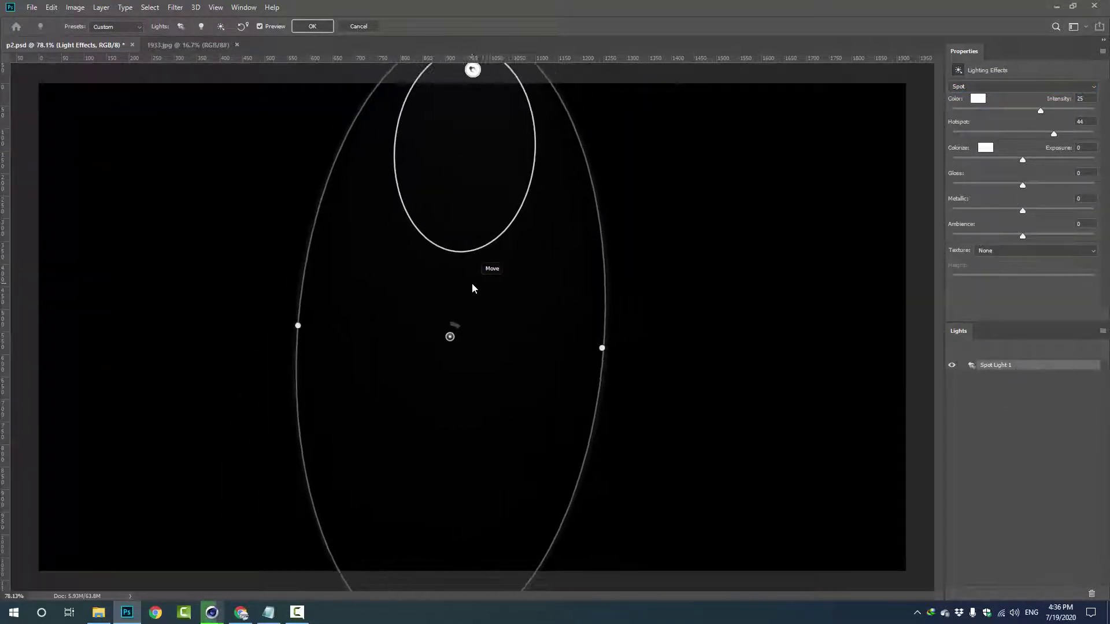
pyautogui.moveTo(480, 282); pyautogui.dragTo(469, 300)
pyautogui.moveTo(471, 116); pyautogui.dragTo(461, 193)
pyautogui.moveTo(600, 432); pyautogui.dragTo(565, 434)
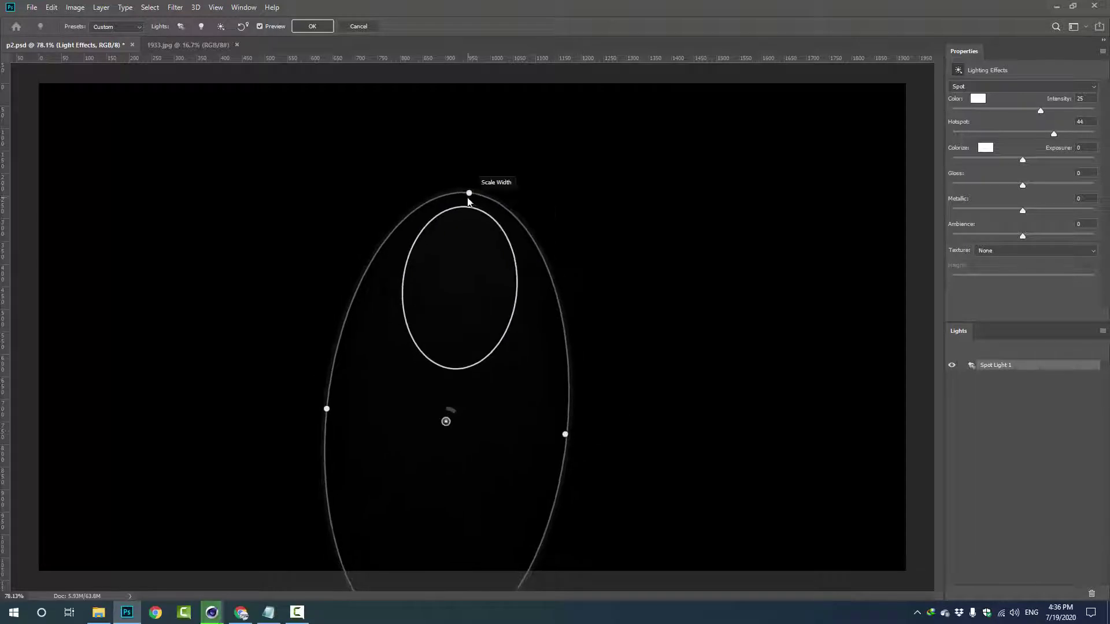
pyautogui.moveTo(470, 193); pyautogui.dragTo(465, 277)
pyautogui.moveTo(445, 421); pyautogui.dragTo(421, 313)
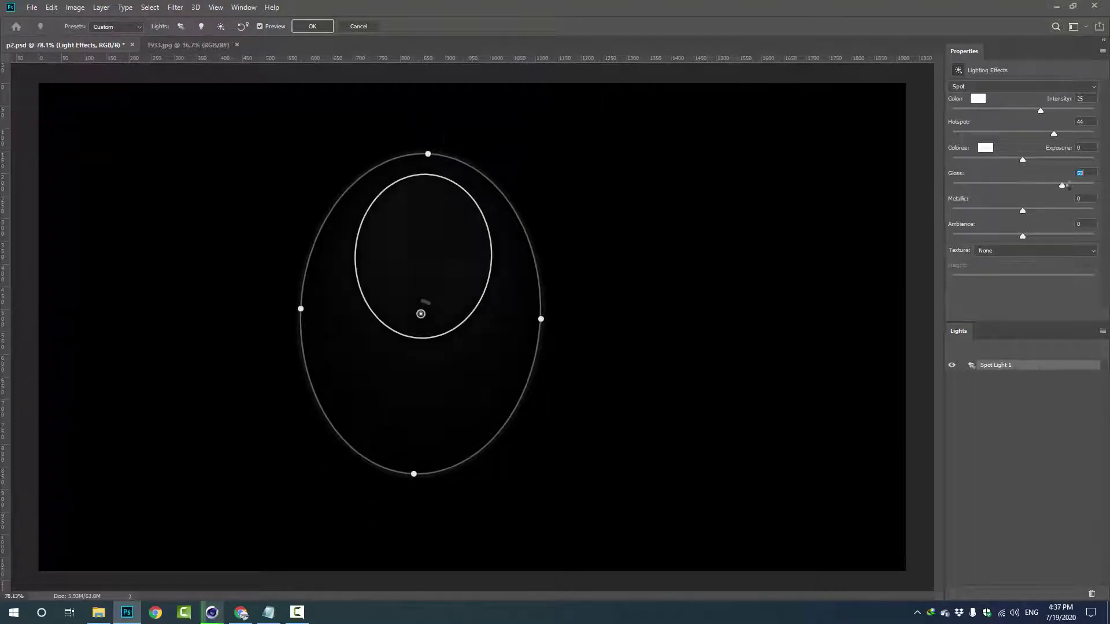
# Step: Set Metallic below zero, Exposure to maximum and Intensity to 100, refine the ellipse, and apply
pyautogui.moveTo(1022, 211); pyautogui.dragTo(949, 211)
pyautogui.moveTo(1028, 164); pyautogui.dragTo(1089, 168)
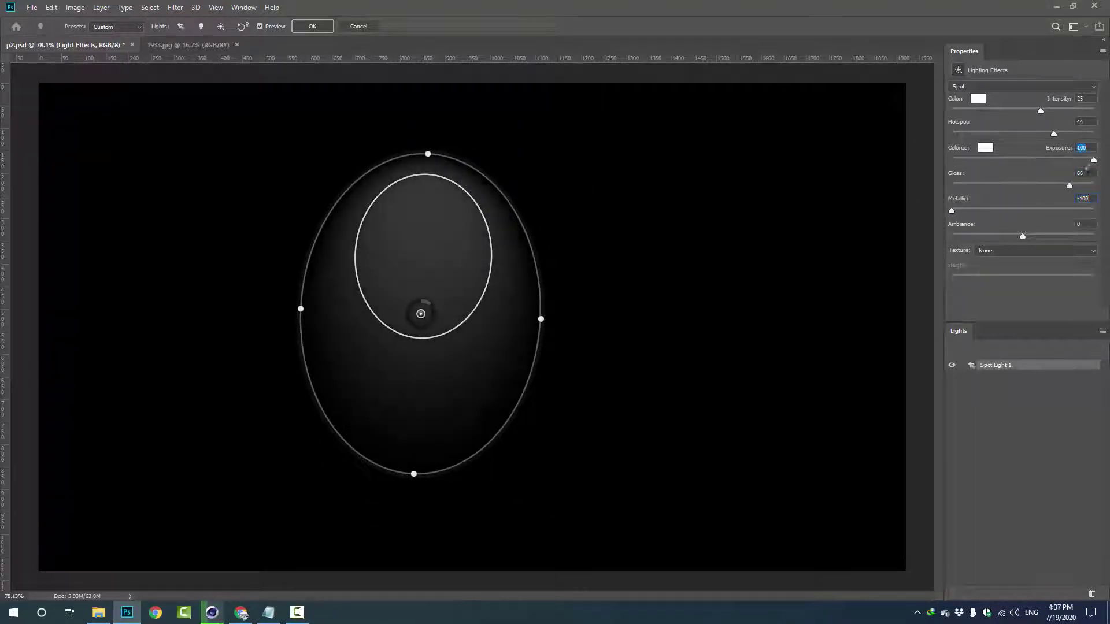
pyautogui.moveTo(541, 320)
pyautogui.mouseDown()
pyautogui.moveTo(484, 386)
pyautogui.moveTo(544, 301)
pyautogui.mouseUp()
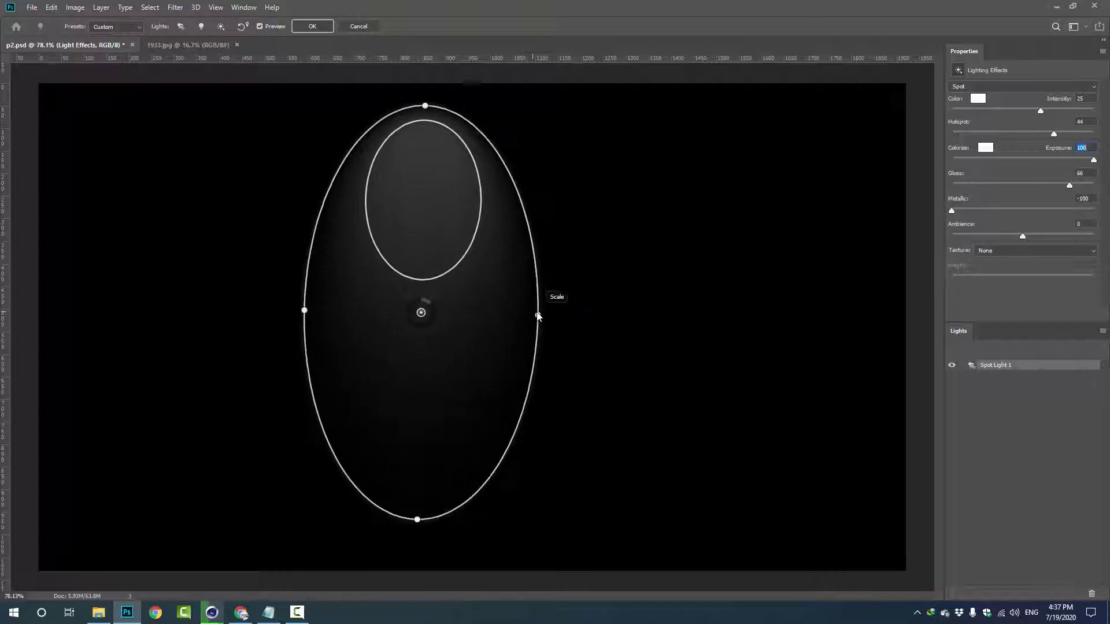
pyautogui.moveTo(423, 286); pyautogui.dragTo(426, 297)
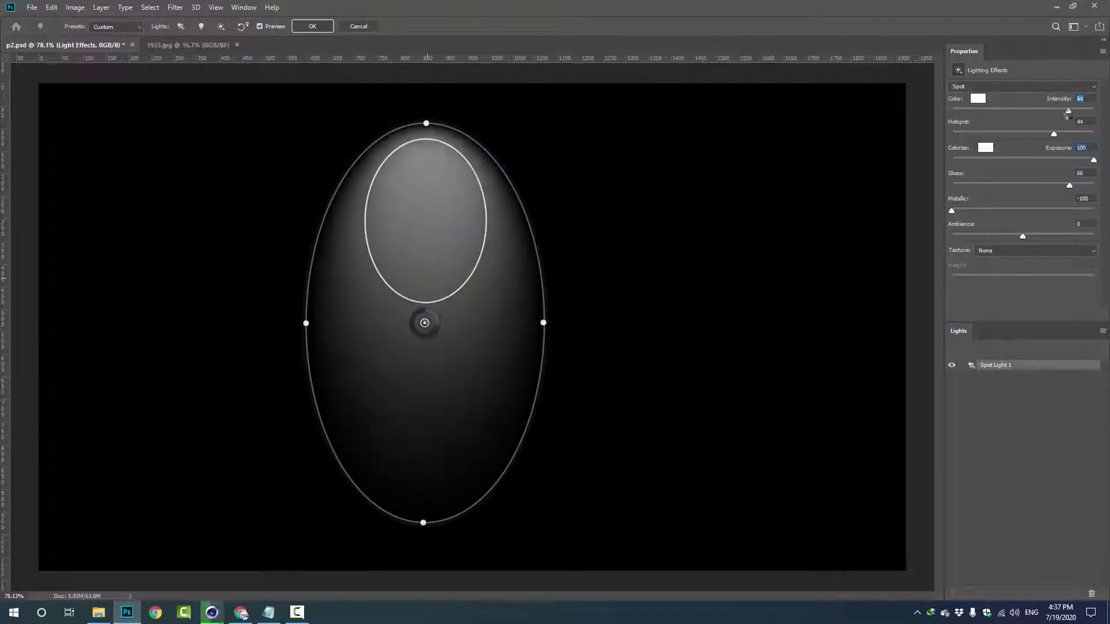
pyautogui.moveTo(1040, 110)
pyautogui.mouseDown()
pyautogui.moveTo(1094, 110)
pyautogui.moveTo(1059, 133)
pyautogui.mouseUp()
pyautogui.press('Return')
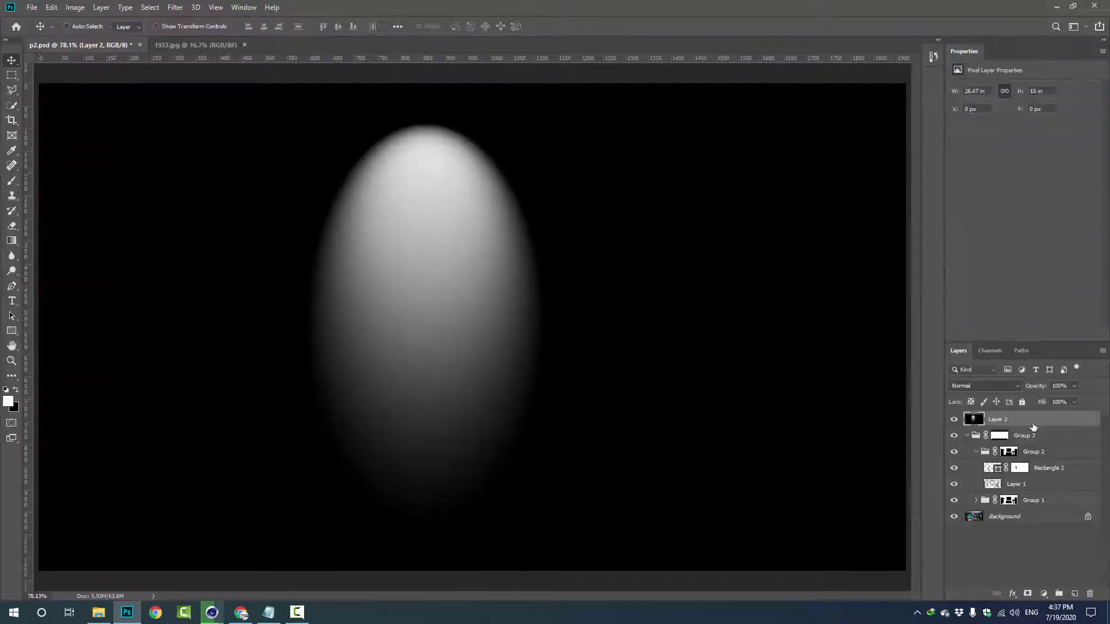
# Step: Copy the lamp glow area to a new smart-object layer in Linear Dodge (Add) mode, hiding the black lighting layer
pyautogui.press('m')
pyautogui.moveTo(248, 84); pyautogui.dragTo(609, 571)
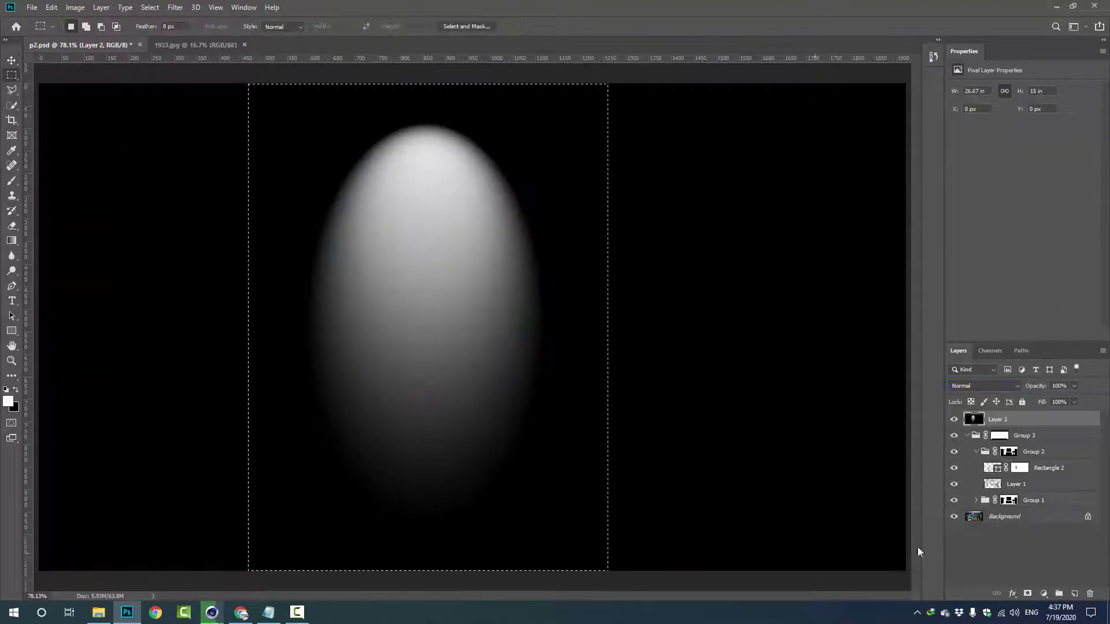
pyautogui.hotkey('ctrl', 'j')
pyautogui.click(954, 435)
pyautogui.rightClick(1024, 419)
pyautogui.click(925, 266)
pyautogui.click(982, 386)
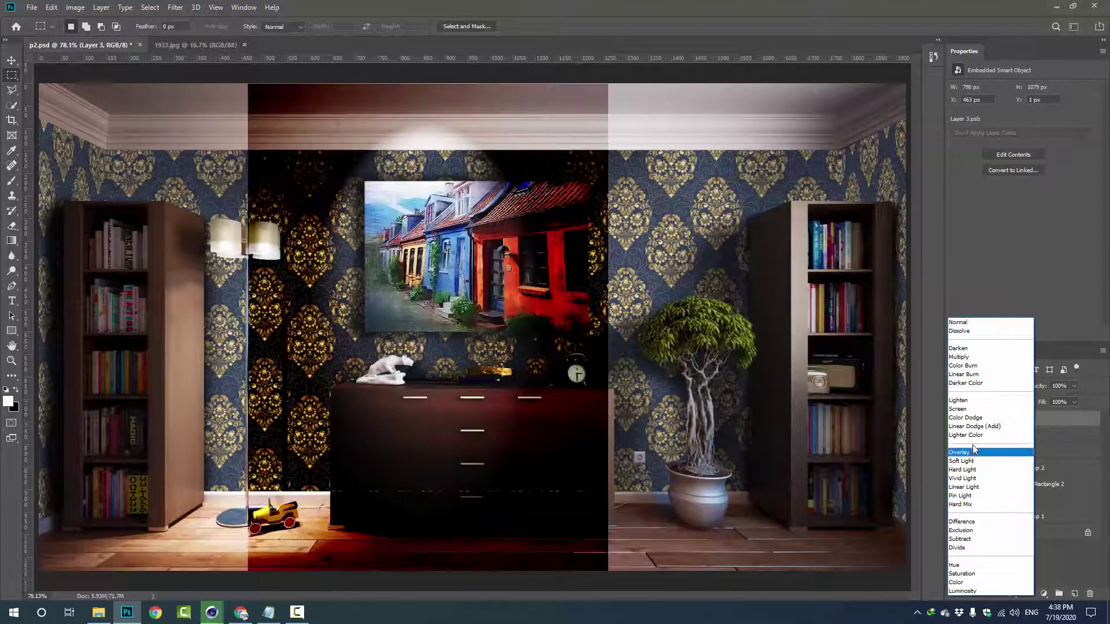
pyautogui.click(977, 439)
# Step: Shrink the glow onto the floor lamp and add a wider copy at 13% opacity
pyautogui.hotkey('ctrl', 't')
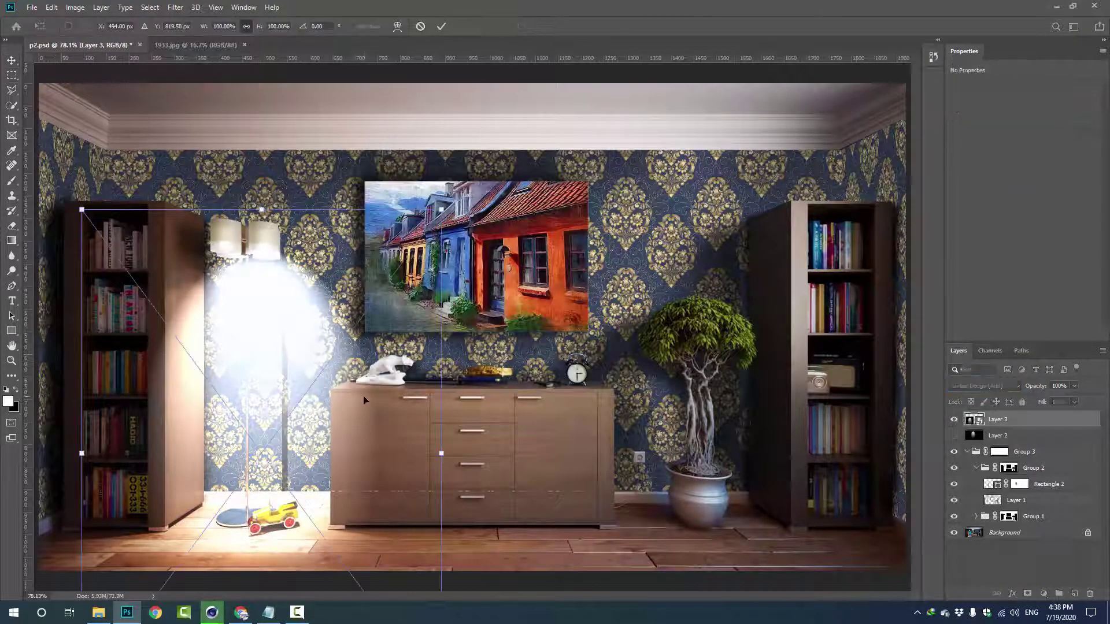
pyautogui.moveTo(263, 232)
pyautogui.mouseDown()
pyautogui.moveTo(283, 335)
pyautogui.moveTo(277, 313)
pyautogui.mouseUp()
pyautogui.press('Return')
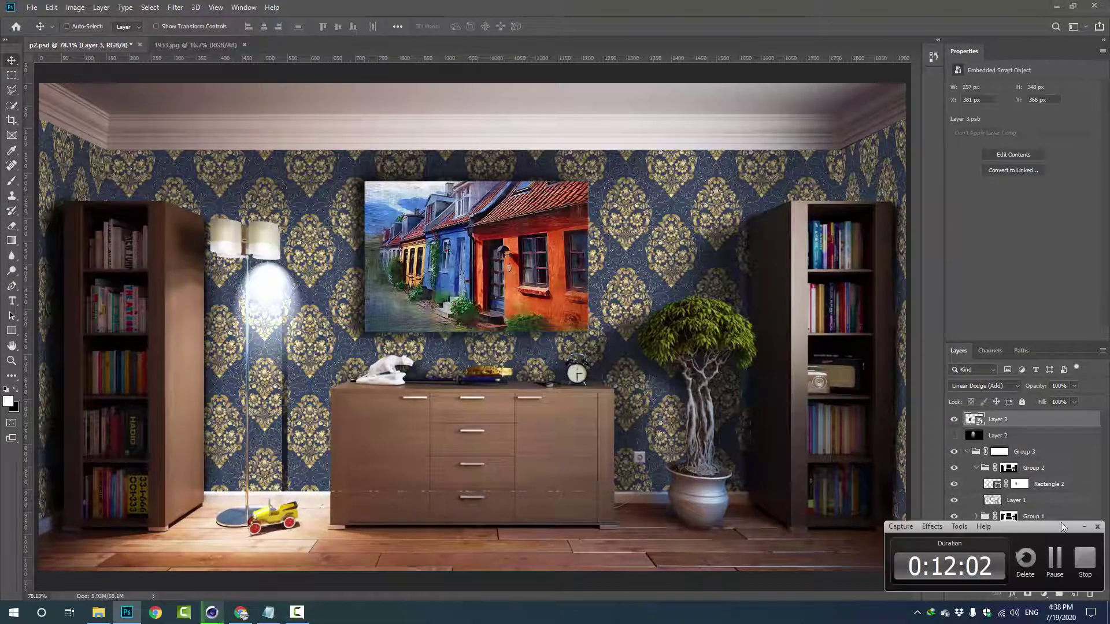
pyautogui.hotkey('ctrl', 'j')
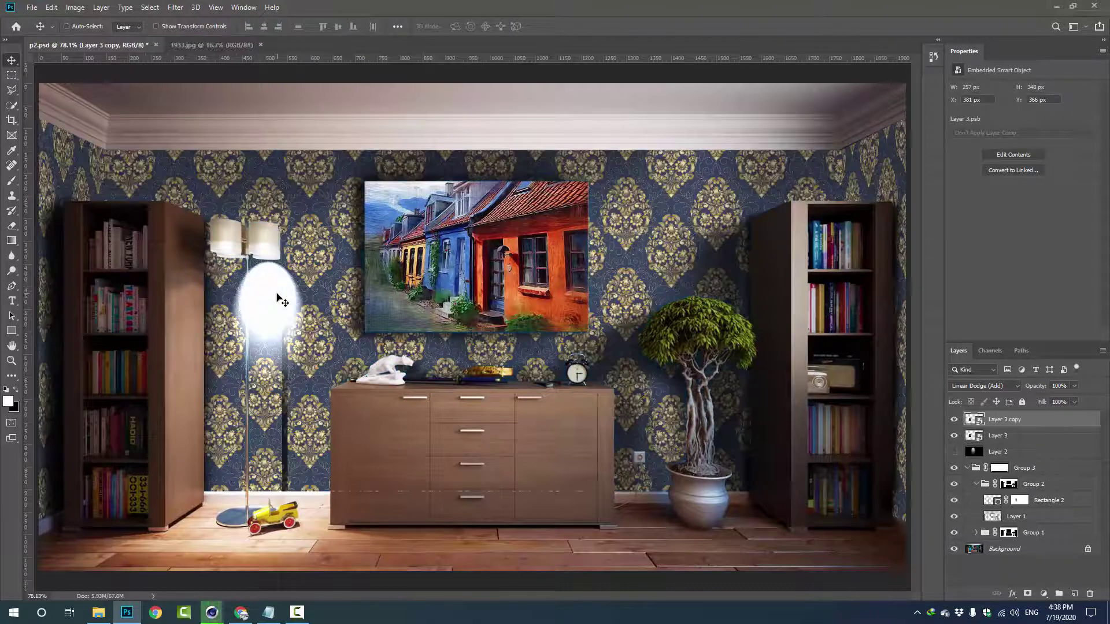
pyautogui.hotkey('ctrl', 't')
pyautogui.moveTo(330, 327); pyautogui.dragTo(373, 327)
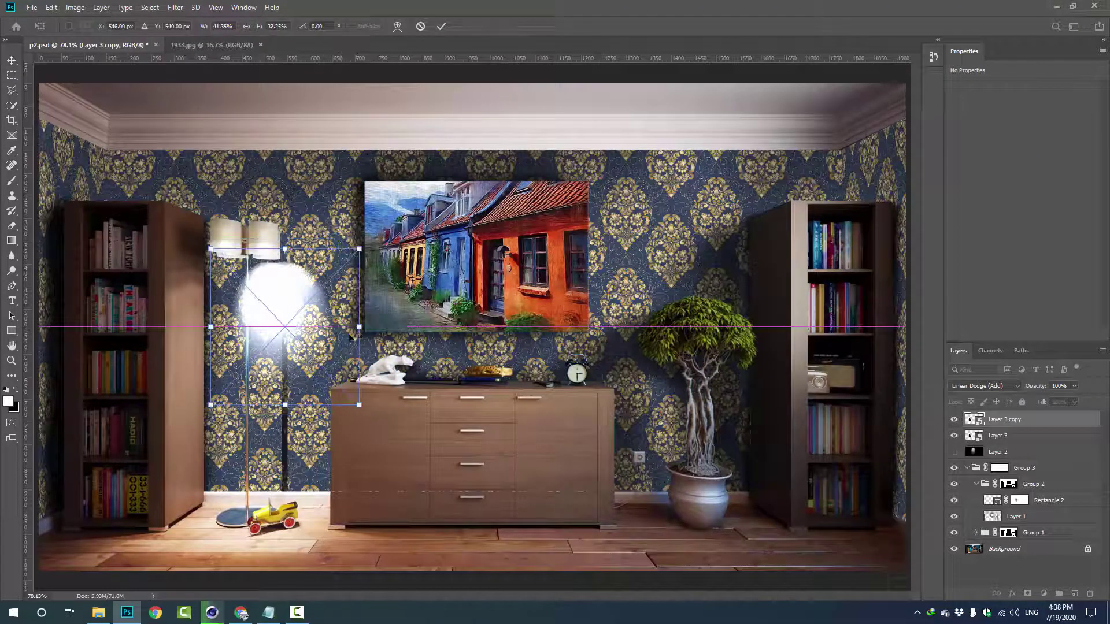
pyautogui.press('Return')
pyautogui.press('1')
pyautogui.press('3')
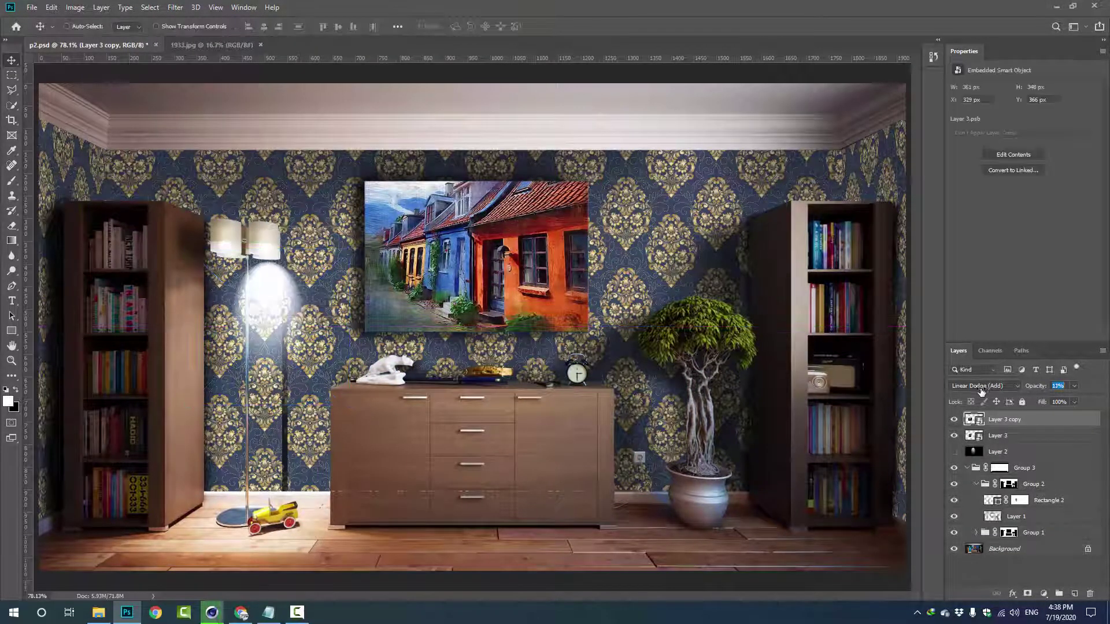
# Step: Move both glow layers into Group 3 and add a resized, slightly dimmed Layer 3 copy 2 over the lamp
pyautogui.keyDown('shift'); pyautogui.click(998, 440); pyautogui.keyUp('shift')
pyautogui.moveTo(997, 440); pyautogui.dragTo(977, 469)
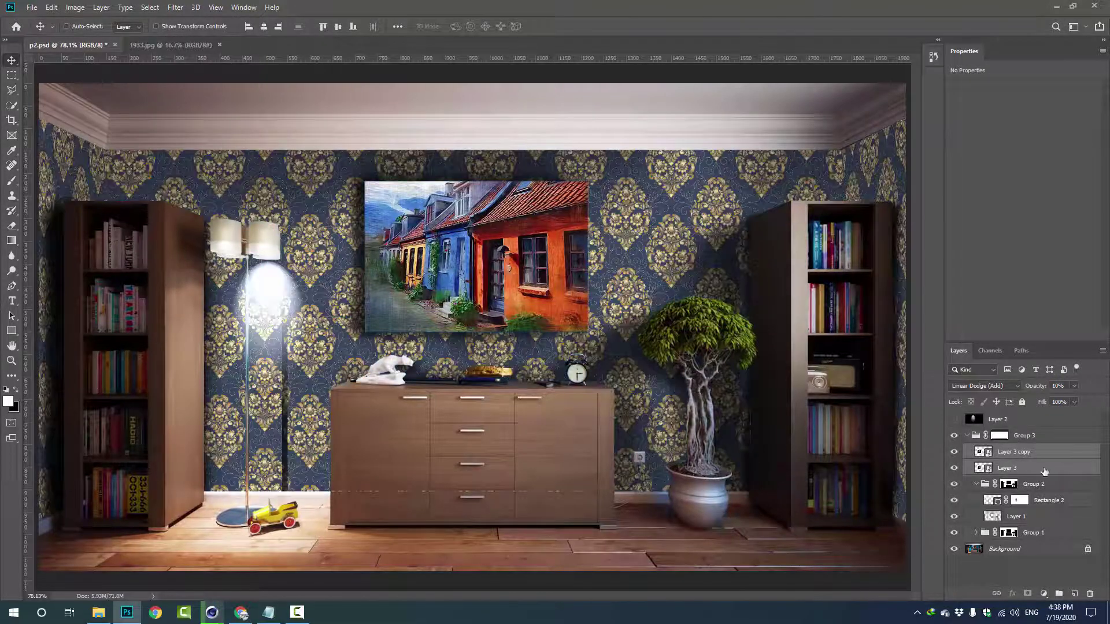
pyautogui.click(1007, 468)
pyautogui.hotkey('ctrl', 'j')
pyautogui.hotkey('ctrl', 't')
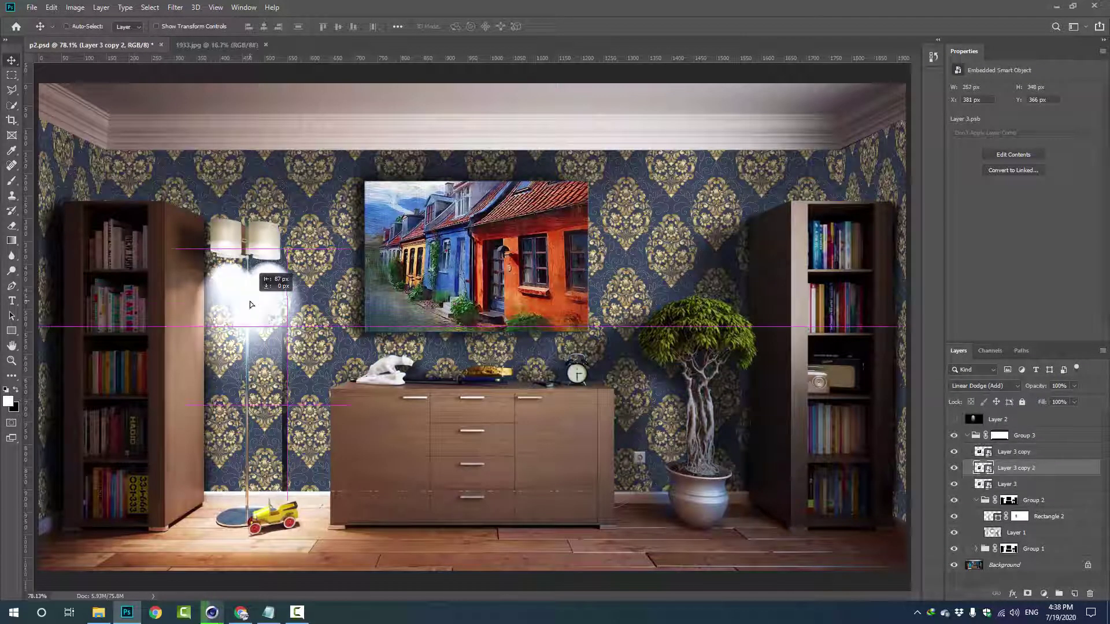
pyautogui.moveTo(266, 327); pyautogui.dragTo(296, 326)
pyautogui.press('Return')
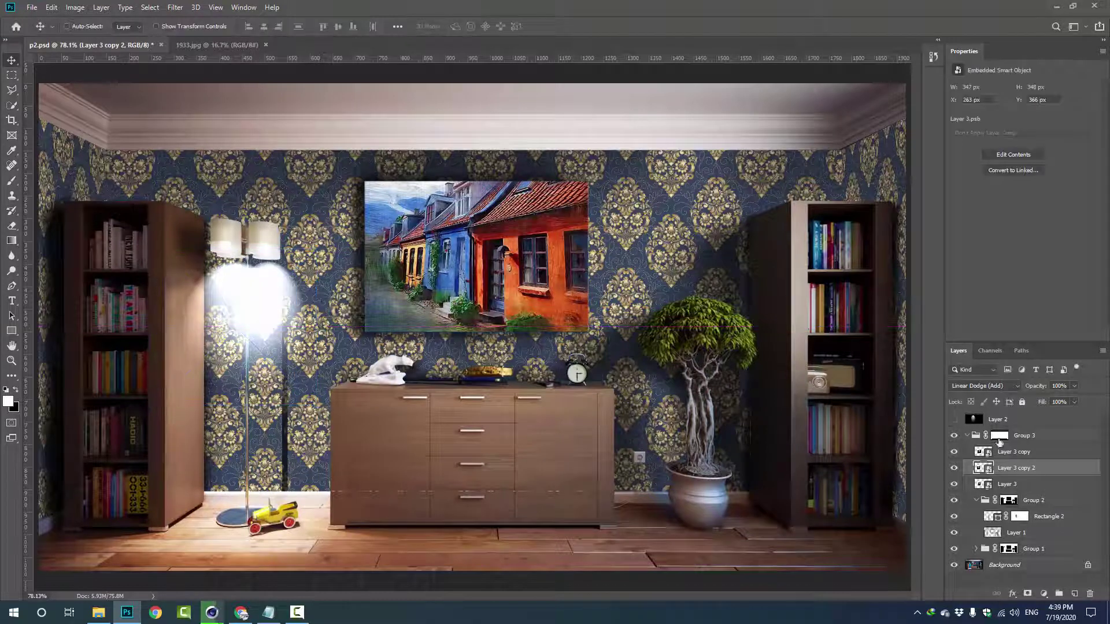
pyautogui.moveTo(1019, 388); pyautogui.dragTo(1017, 387)
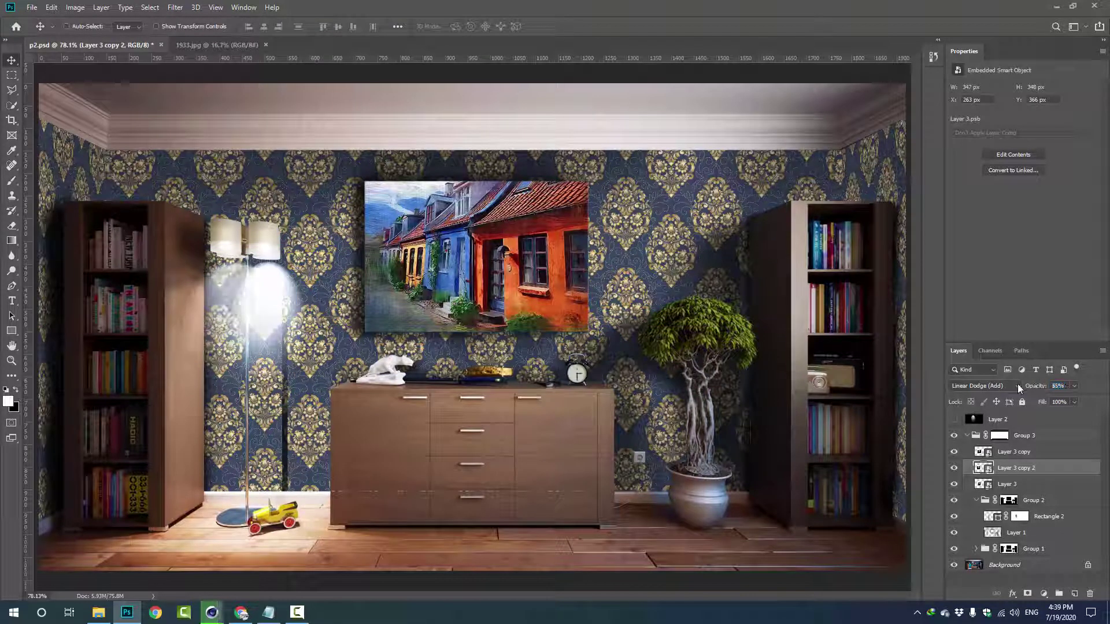
# Step: Add a third glow copy positioned on the lamp, lowered below 50% opacity
pyautogui.hotkey('ctrl', 'j')
pyautogui.hotkey('ctrl', 't')
pyautogui.moveTo(266, 327)
pyautogui.mouseDown()
pyautogui.moveTo(229, 327)
pyautogui.moveTo(280, 334)
pyautogui.mouseUp()
pyautogui.press('Return')
pyautogui.moveTo(225, 311); pyautogui.dragTo(228, 318)
pyautogui.press('5')
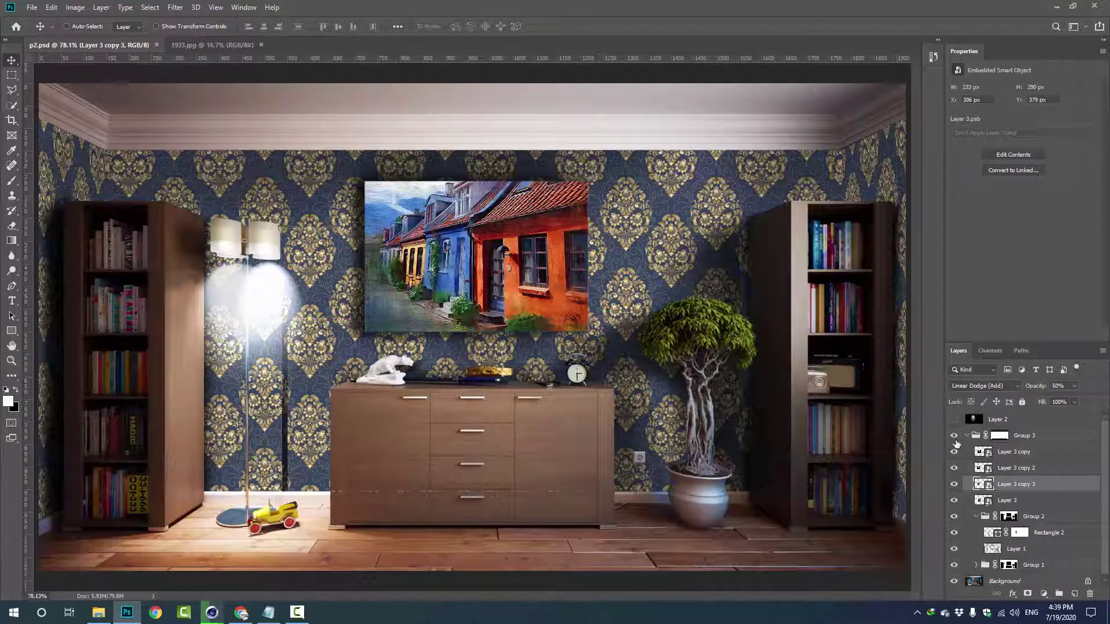
pyautogui.moveTo(1038, 387); pyautogui.dragTo(1022, 387)
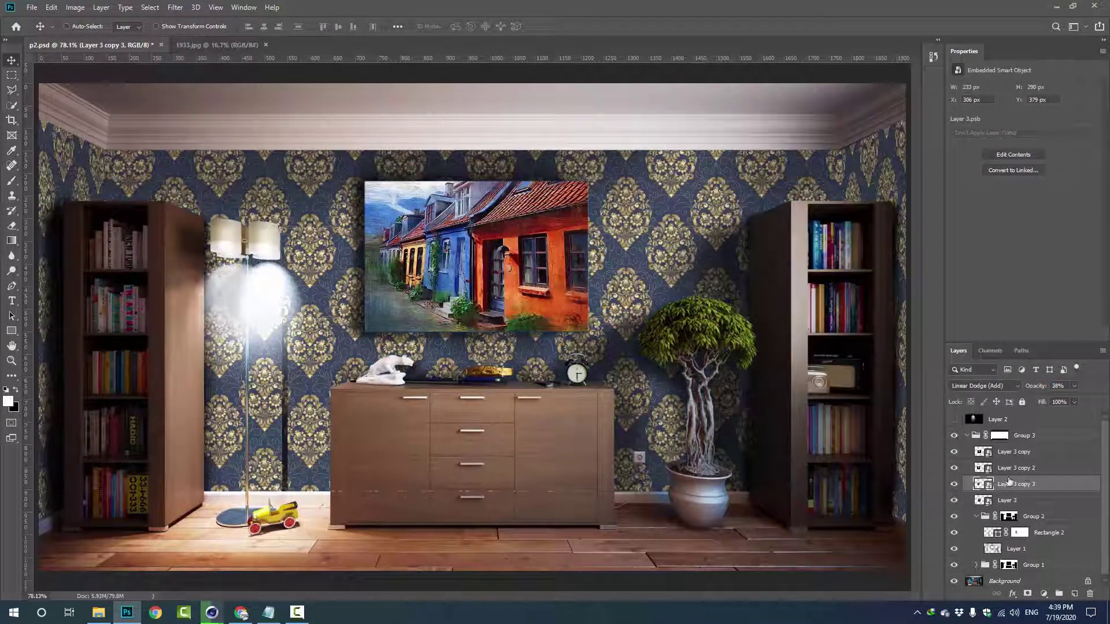
# Step: Keep Layer 3 copy 2 in Linear Dodge (Add) and compare the scene with a glow layer hidden
pyautogui.click(1016, 468)
pyautogui.click(994, 386)
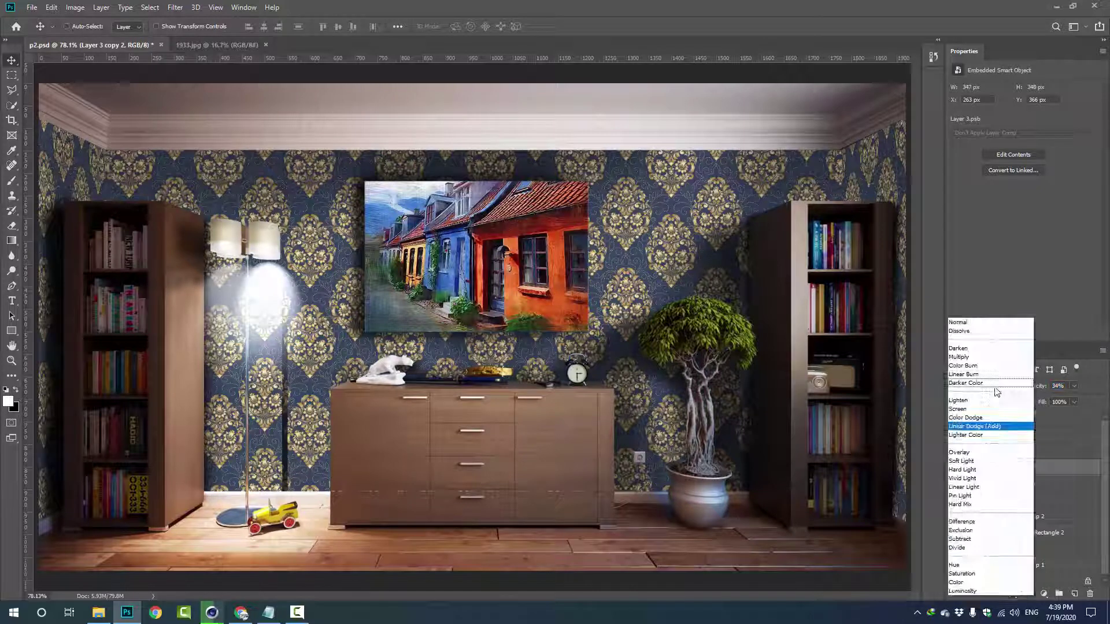
pyautogui.press('Down')
pyautogui.press('Down')
pyautogui.press('Down')
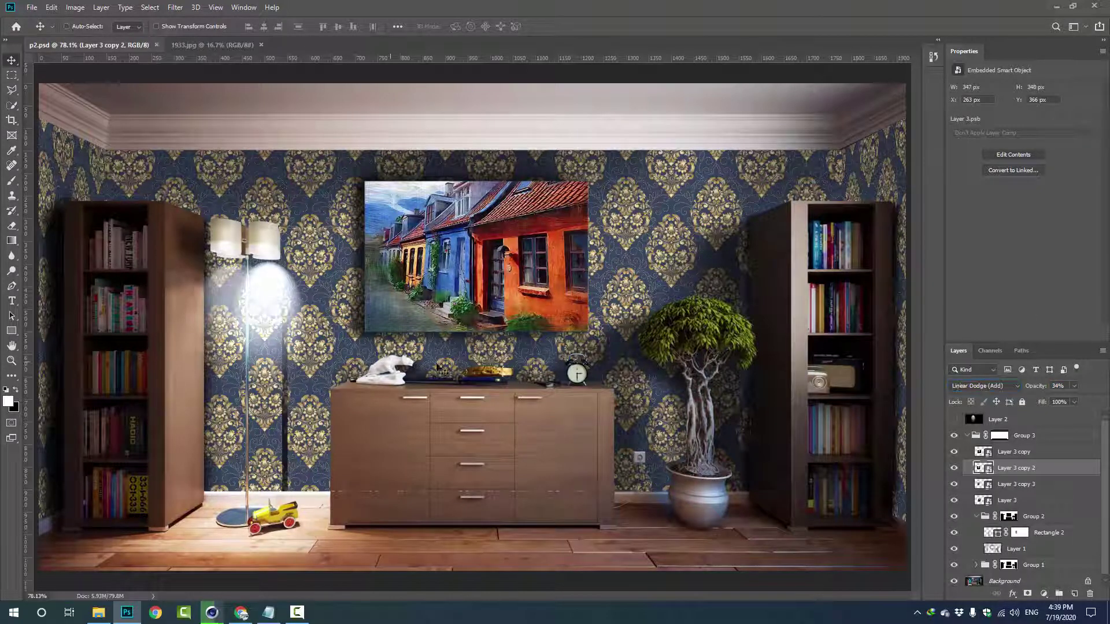
pyautogui.scroll(1, 437, 367)
pyautogui.click(954, 435)
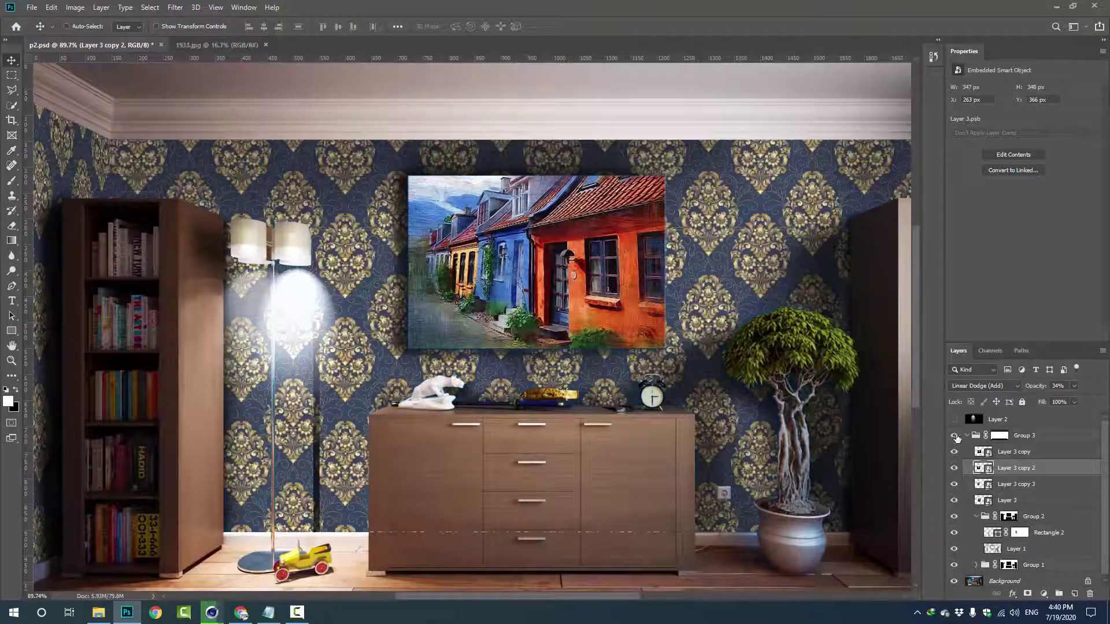
# Step: Move the original Layer 3 glow up toward the lamp shade and save the document
pyautogui.click(955, 468)
pyautogui.click(954, 484)
pyautogui.click(954, 484)
pyautogui.click(1001, 501)
pyautogui.hotkey('ctrl', 't')
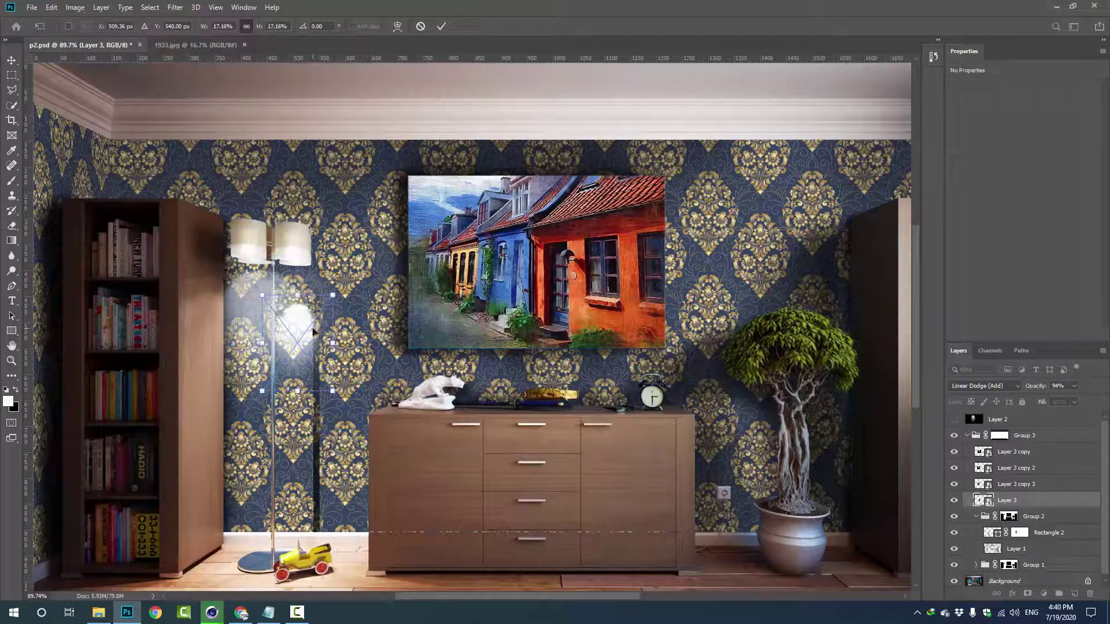
pyautogui.moveTo(312, 332)
pyautogui.mouseDown()
pyautogui.moveTo(299, 297)
pyautogui.moveTo(342, 317)
pyautogui.mouseUp()
pyautogui.press('Return')
pyautogui.hotkey('ctrl', 's')
# Step: Create a widened Layer 3 copy 4 glow with a layer mask, ready to paint with the Brush
pyautogui.hotkey('ctrl', 'j')
pyautogui.hotkey('ctrl', 't')
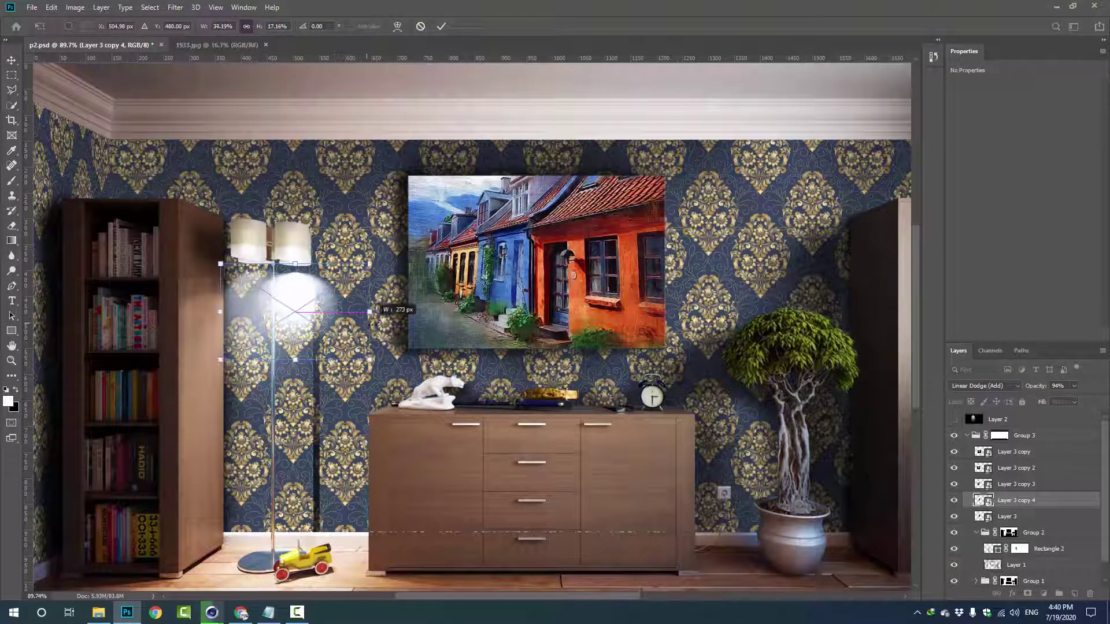
pyautogui.press('Return')
pyautogui.click(1027, 593)
pyautogui.press('b')
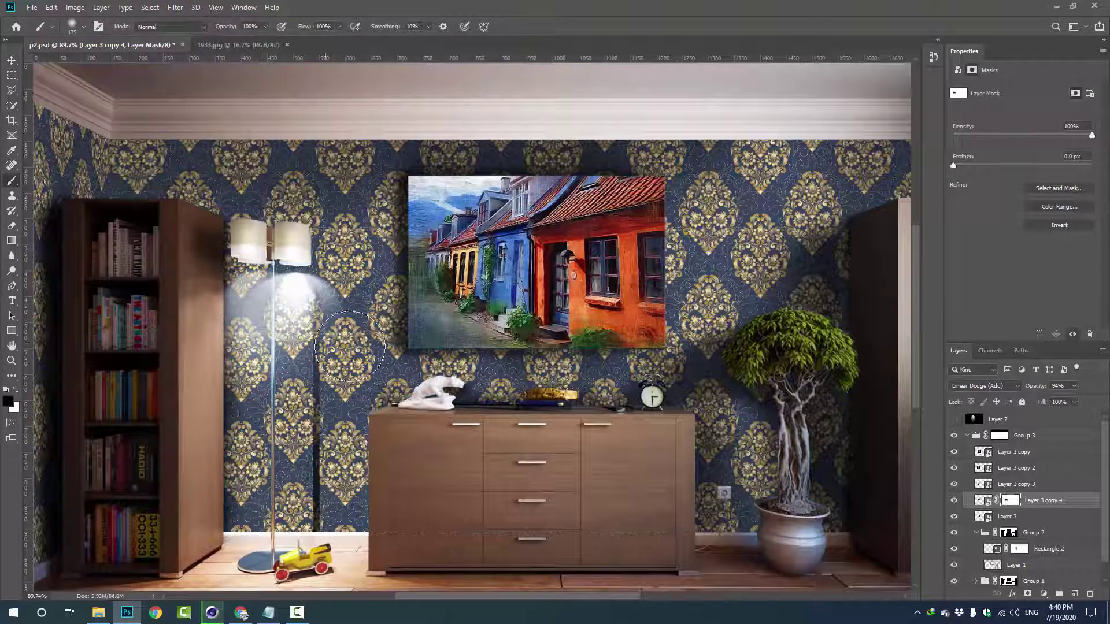
# Step: Collapse Group 2, move the Background copy layer above it and review its blend mode
pyautogui.click(954, 436)
pyautogui.click(954, 436)
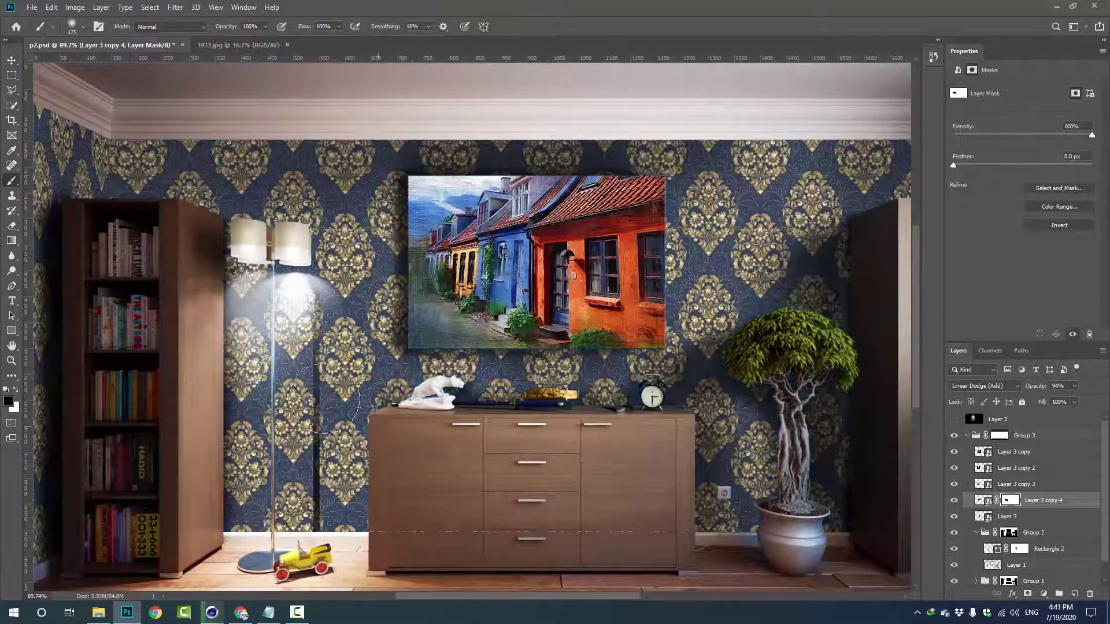
pyautogui.click(983, 501)
pyautogui.scroll(-2, 337, 318)
pyautogui.scroll(3, 337, 318)
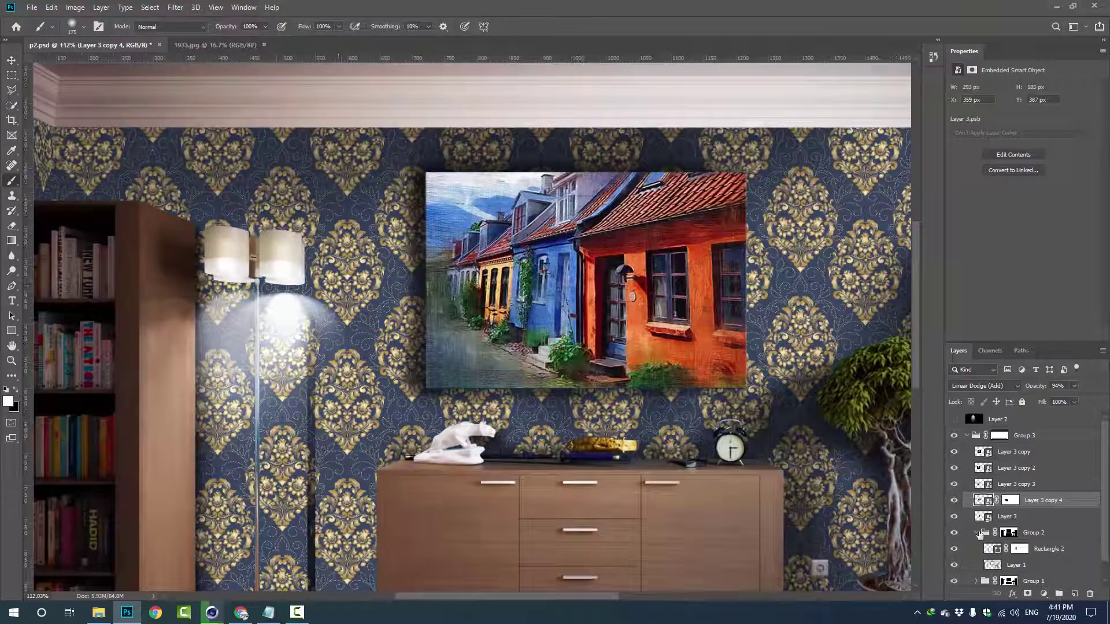
pyautogui.click(976, 532)
pyautogui.click(1009, 565)
pyautogui.moveTo(1008, 516); pyautogui.dragTo(1020, 526)
pyautogui.click(982, 385)
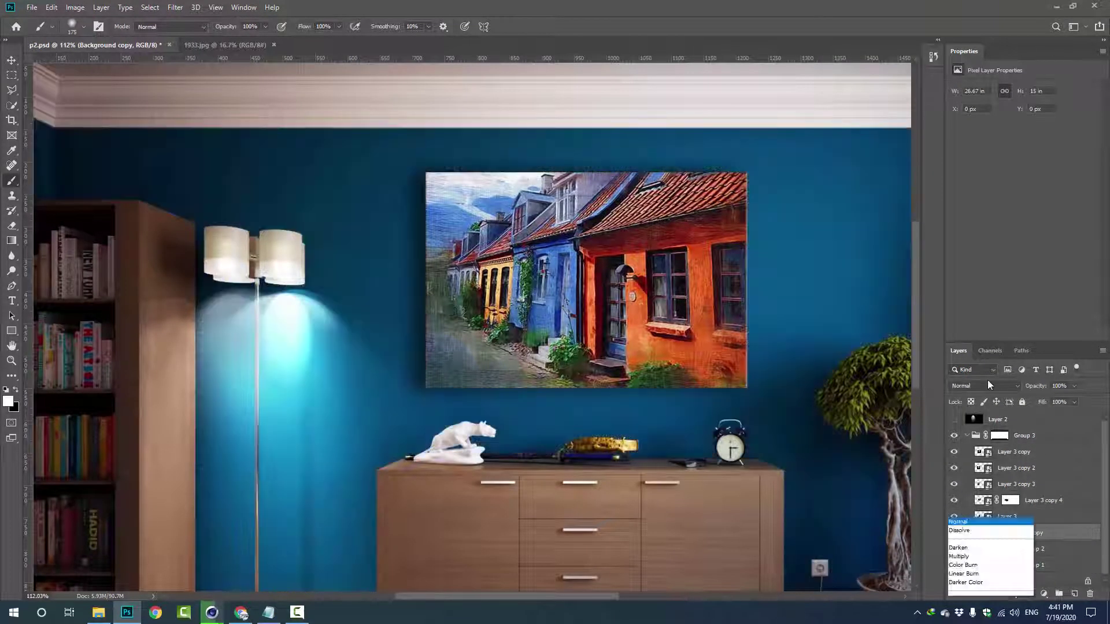
pyautogui.scroll(-3, 989, 387)
pyautogui.scroll(-2, 988, 386)
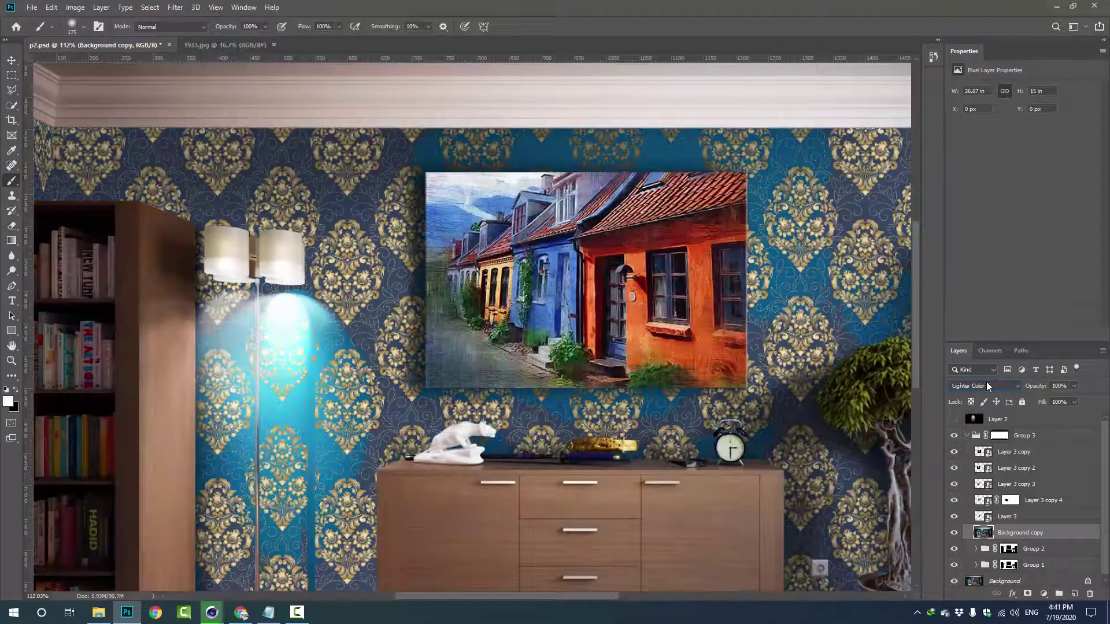
pyautogui.scroll(-1, 989, 387)
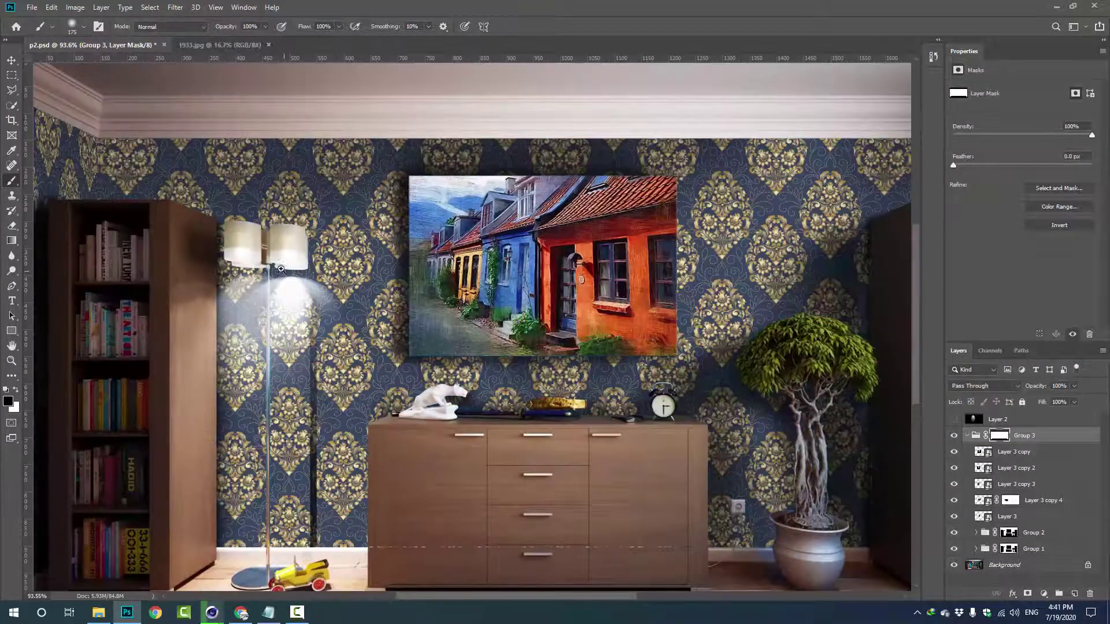
# Step: Duplicate the glow as Layer 3 copy 5, widen it to about 503 px, and set black for masking
pyautogui.click(338, 301)
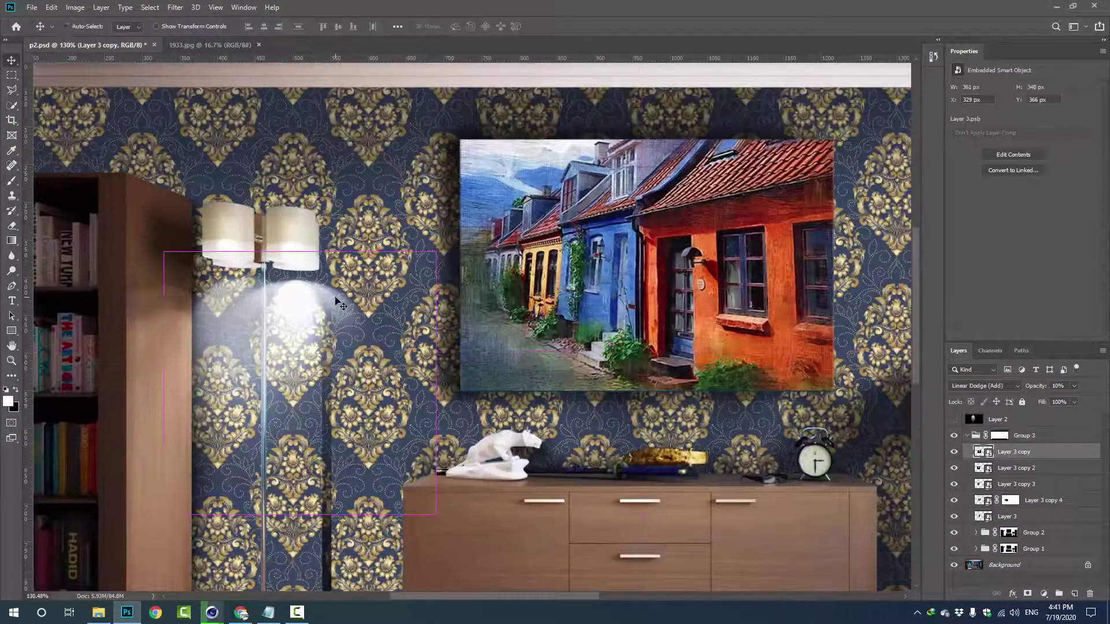
pyautogui.click(1034, 501)
pyautogui.hotkey('ctrl', 'j')
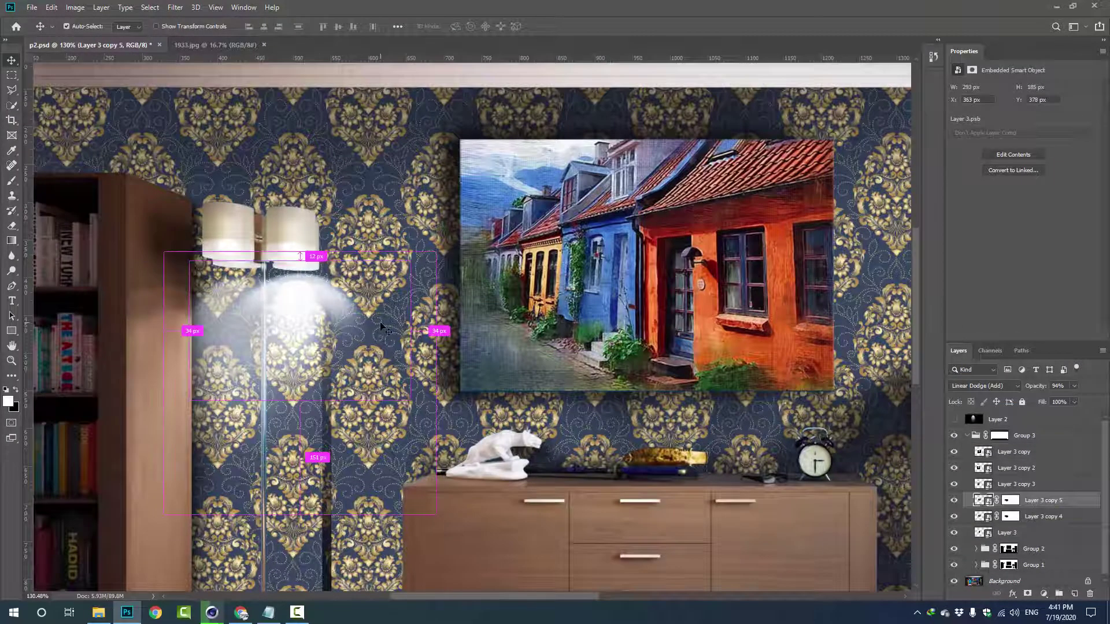
pyautogui.hotkey('ctrl', 't')
pyautogui.moveTo(412, 330); pyautogui.dragTo(490, 330)
pyautogui.press('Return')
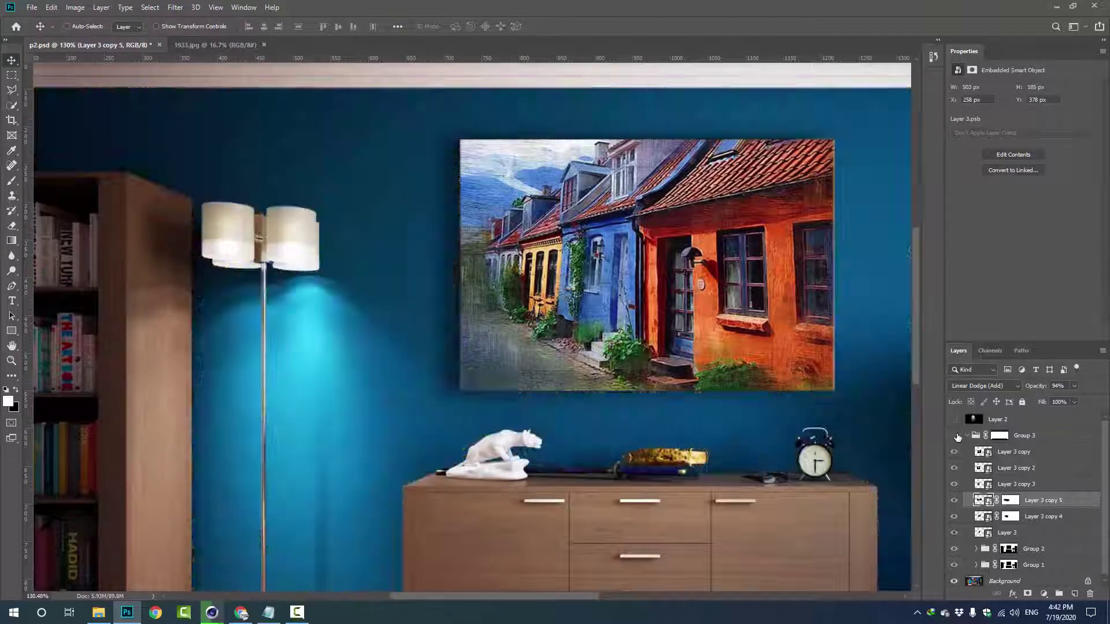
pyautogui.press('b')
pyautogui.press('x')
pyautogui.hotkey('ctrl', '\\')
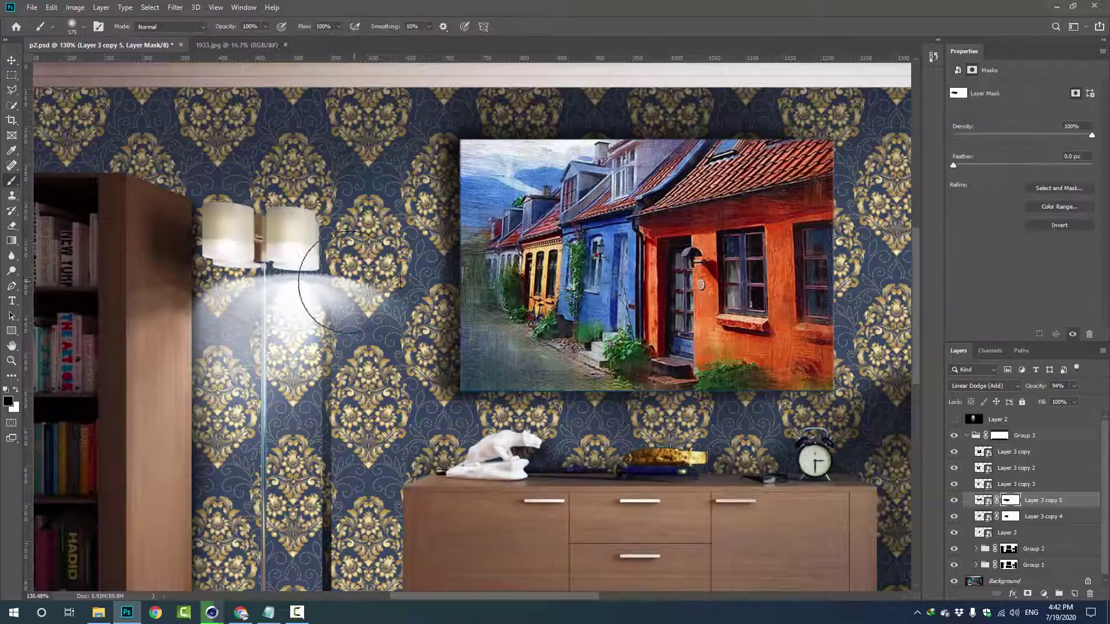
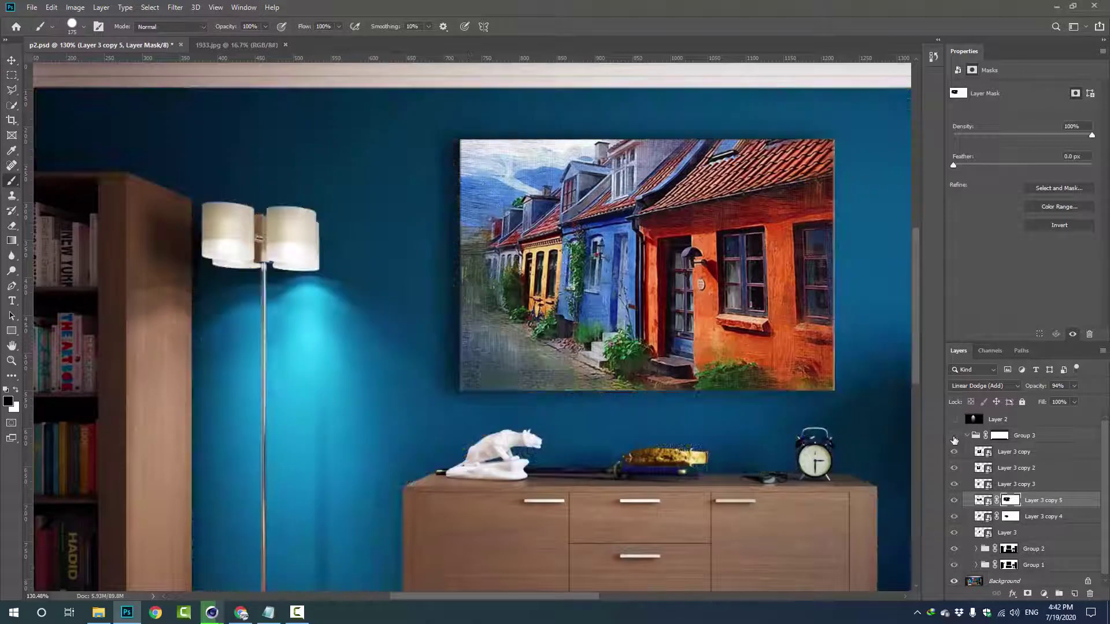
# Step: Choose a soft round brush tip and swap the colours so white is the paint colour
pyautogui.rightClick(321, 259)
pyautogui.doubleClick(362, 353)
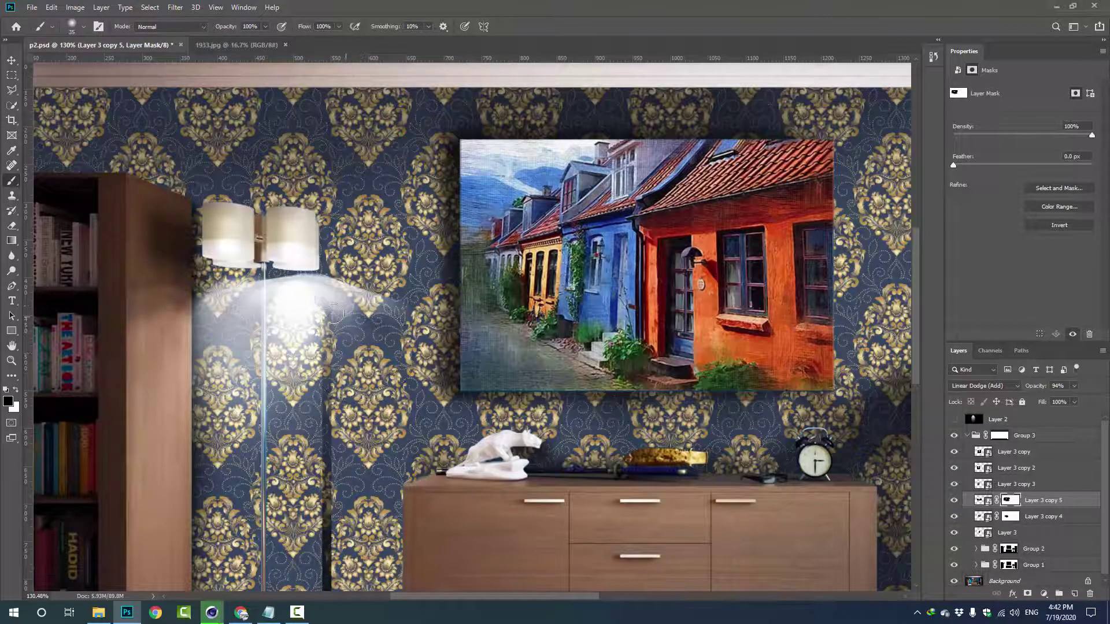
pyautogui.scroll(-5, 329, 346)
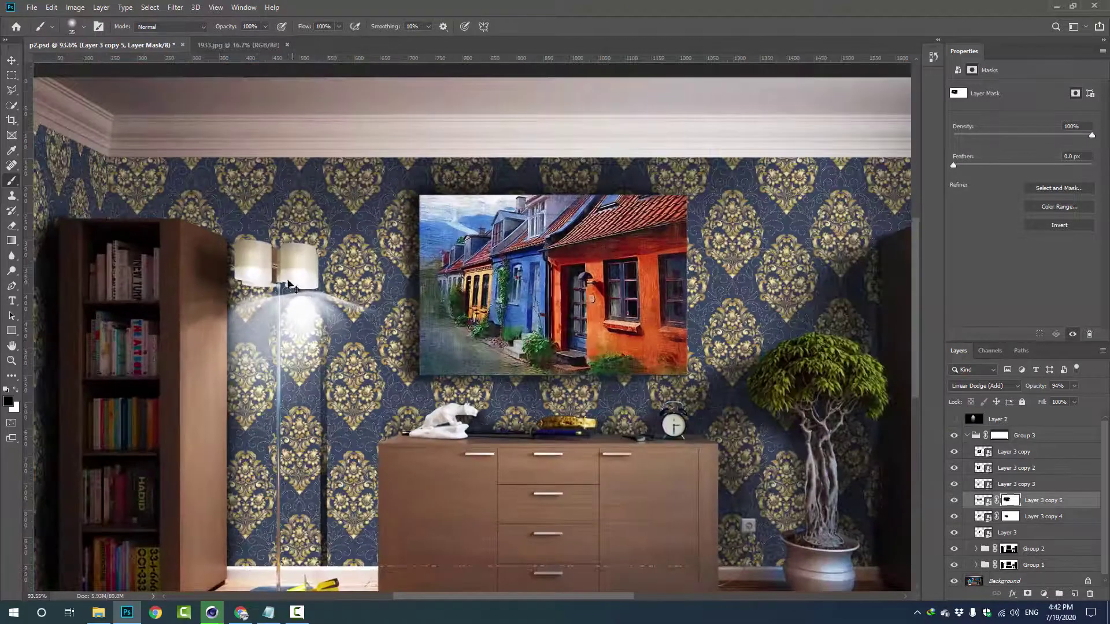
pyautogui.scroll(5, 329, 347)
pyautogui.press('x')
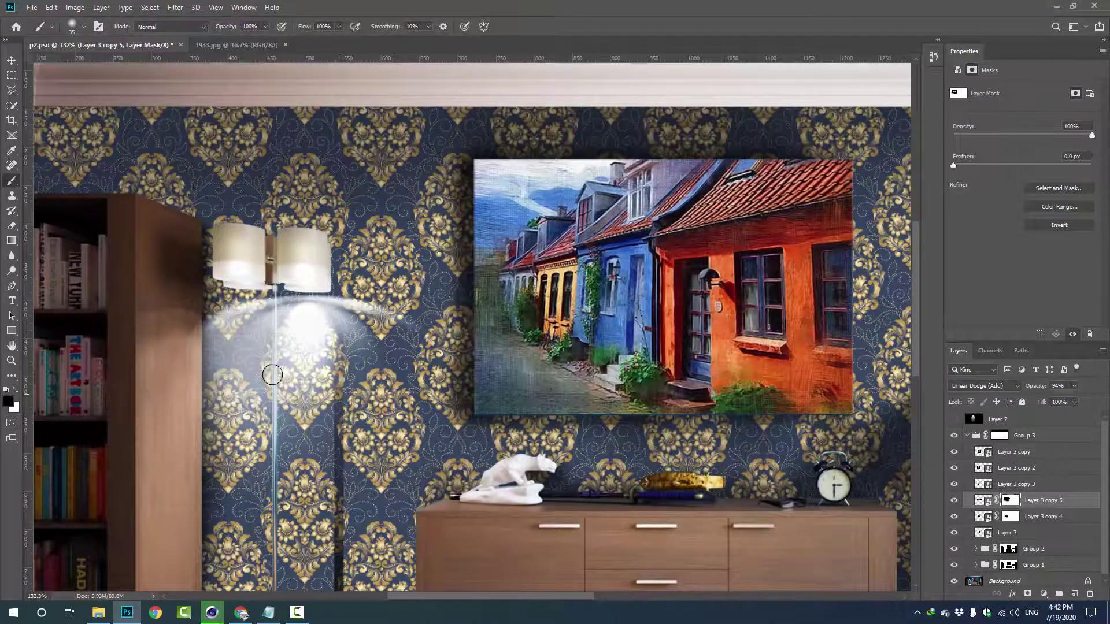
pyautogui.scroll(-5, 273, 374)
pyautogui.scroll(2, 273, 375)
# Step: Select Layer 3 copy 5, compare the wall with the wallpaper hidden, and add a new empty layer above it
pyautogui.click(983, 500)
pyautogui.click(954, 435)
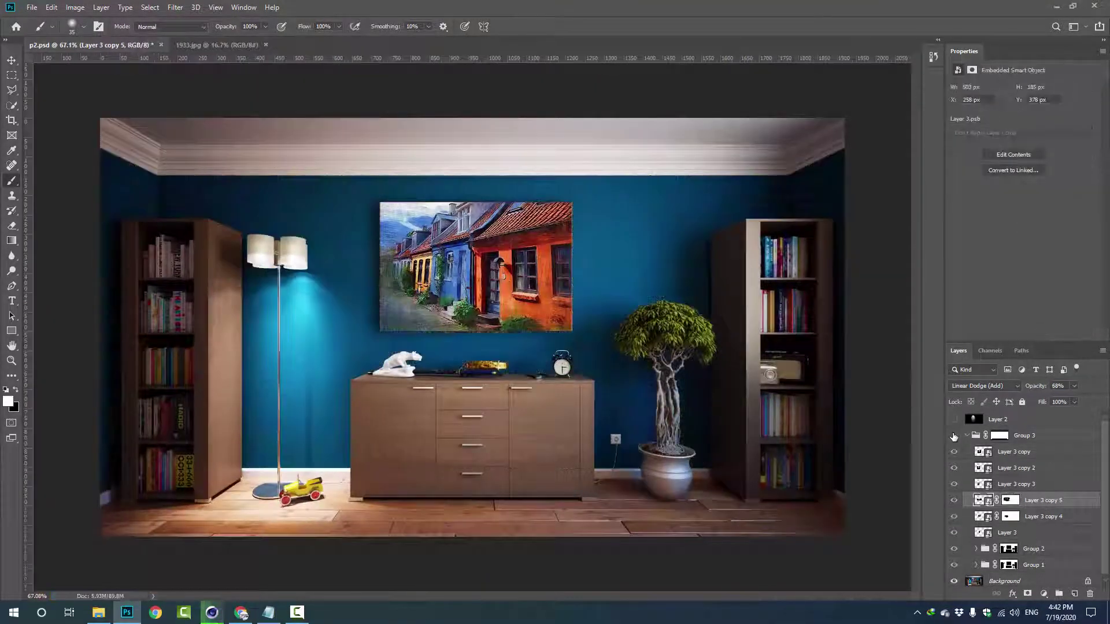
pyautogui.scroll(3, 346, 344)
pyautogui.hotkey('ctrl', '\\')
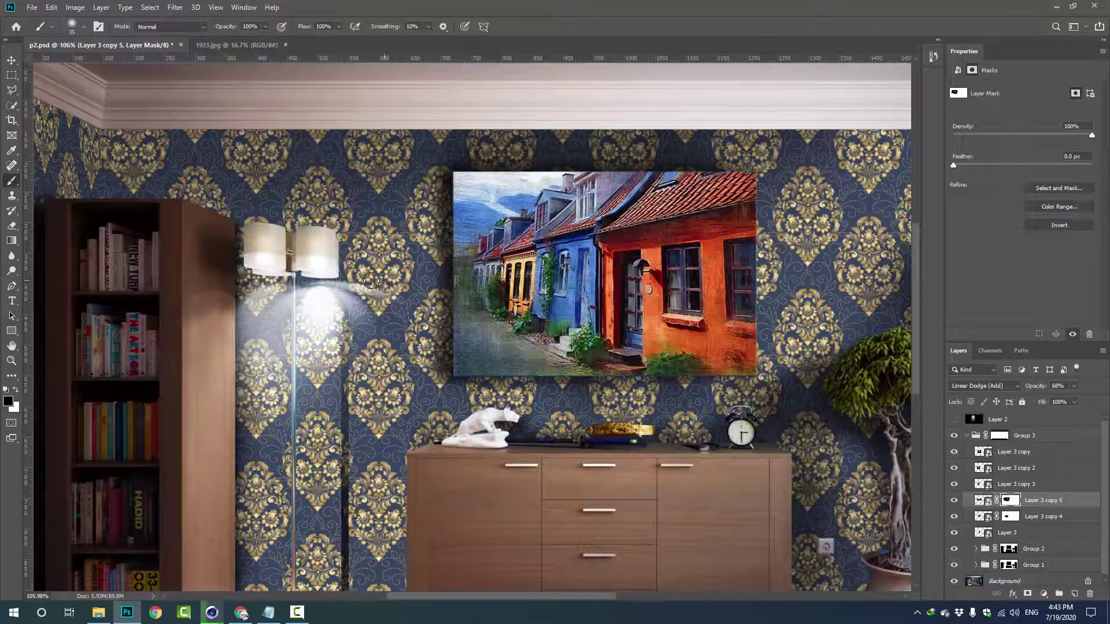
pyautogui.scroll(-3, 356, 367)
pyautogui.scroll(1, 356, 367)
pyautogui.click(954, 436)
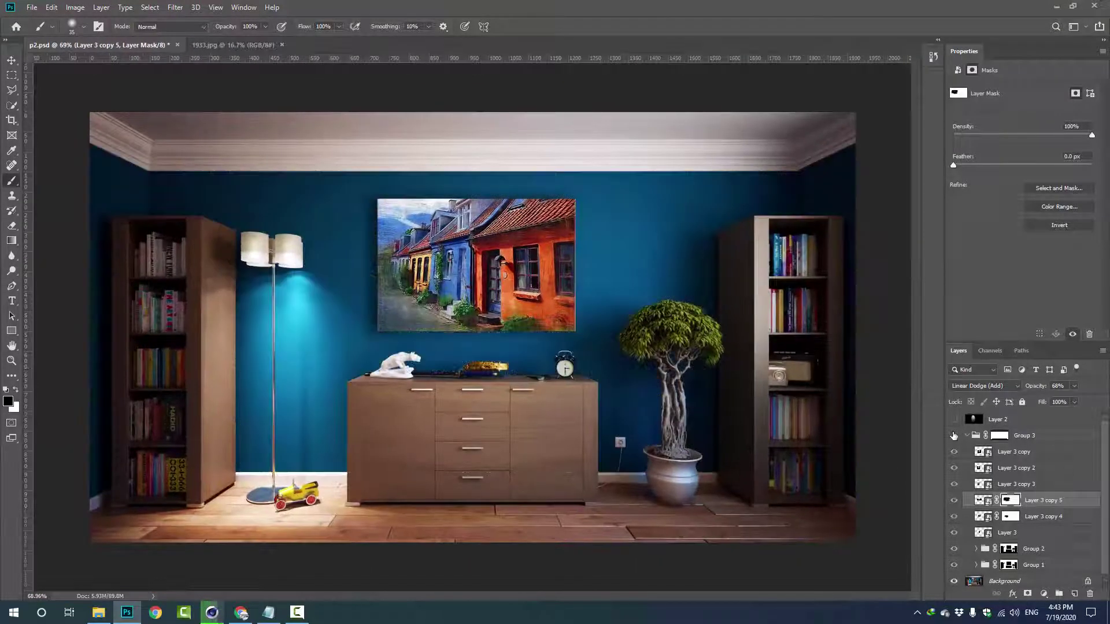
pyautogui.click(1075, 594)
# Step: Paint soft white light over the lamp on Layer 4 at 19% opacity and save
pyautogui.press('x')
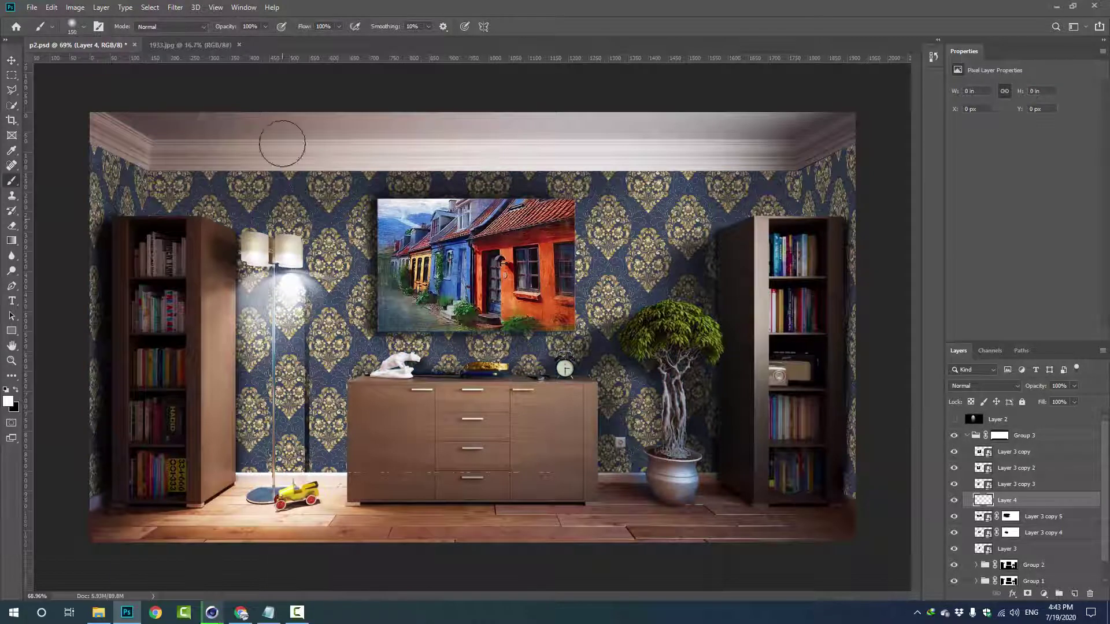
pyautogui.moveTo(302, 354)
pyautogui.mouseDown()
pyautogui.moveTo(285, 272)
pyautogui.moveTo(285, 335)
pyautogui.mouseUp()
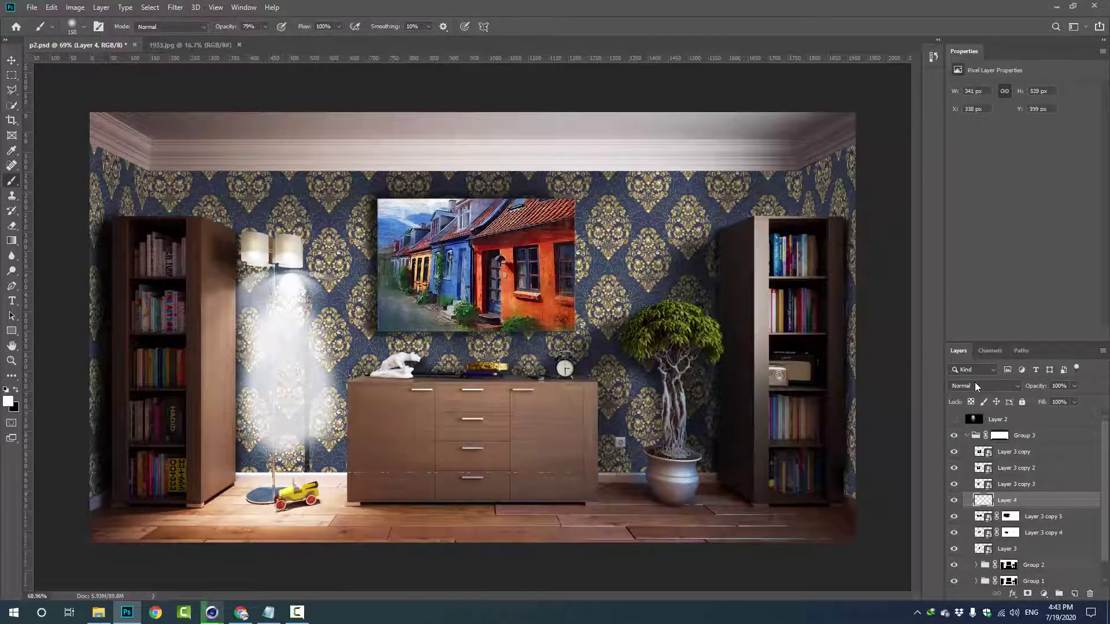
pyautogui.moveTo(1036, 386)
pyautogui.mouseDown()
pyautogui.moveTo(1002, 386)
pyautogui.moveTo(1023, 386)
pyautogui.mouseUp()
pyautogui.click(1001, 386)
pyautogui.press('Escape')
pyautogui.hotkey('ctrl', 's')
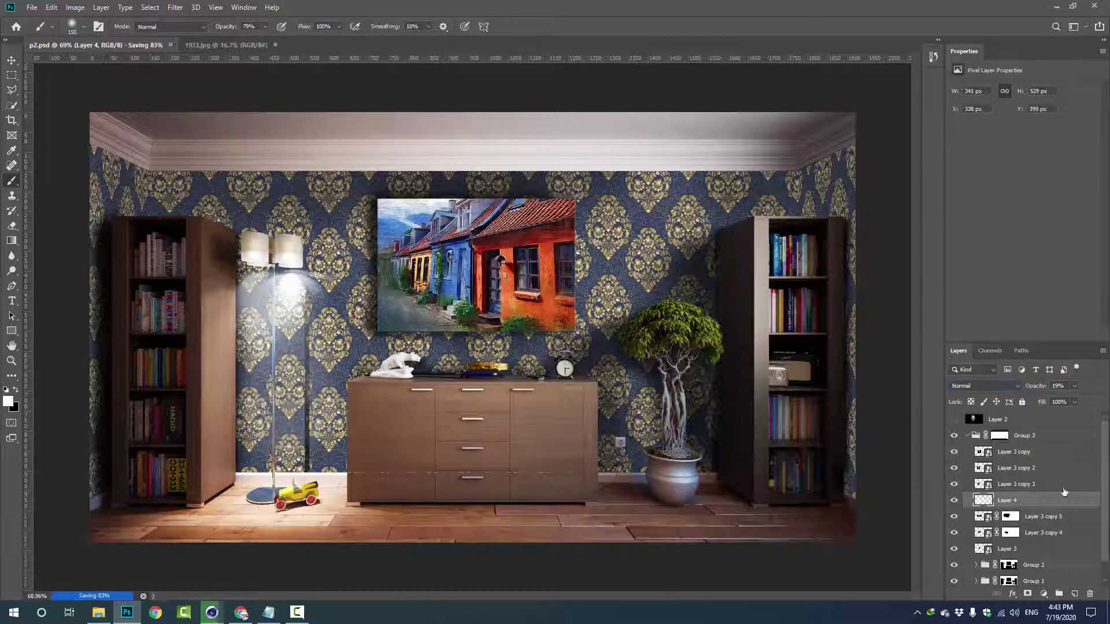
# Step: Add Layer 5 above Layer 1 in Group 2 and brush faint black shading near the lamp at 16%
pyautogui.scroll(-1, 1063, 491)
pyautogui.click(976, 545)
pyautogui.click(1015, 578)
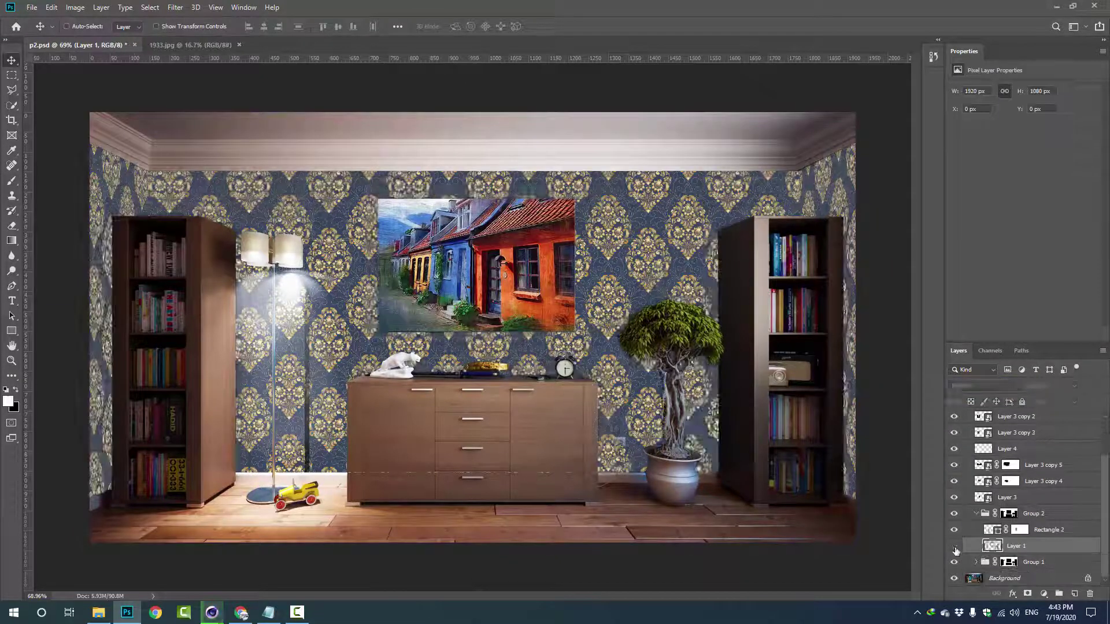
pyautogui.click(1074, 594)
pyautogui.hotkey('ctrl', 'z')
pyautogui.write('x')
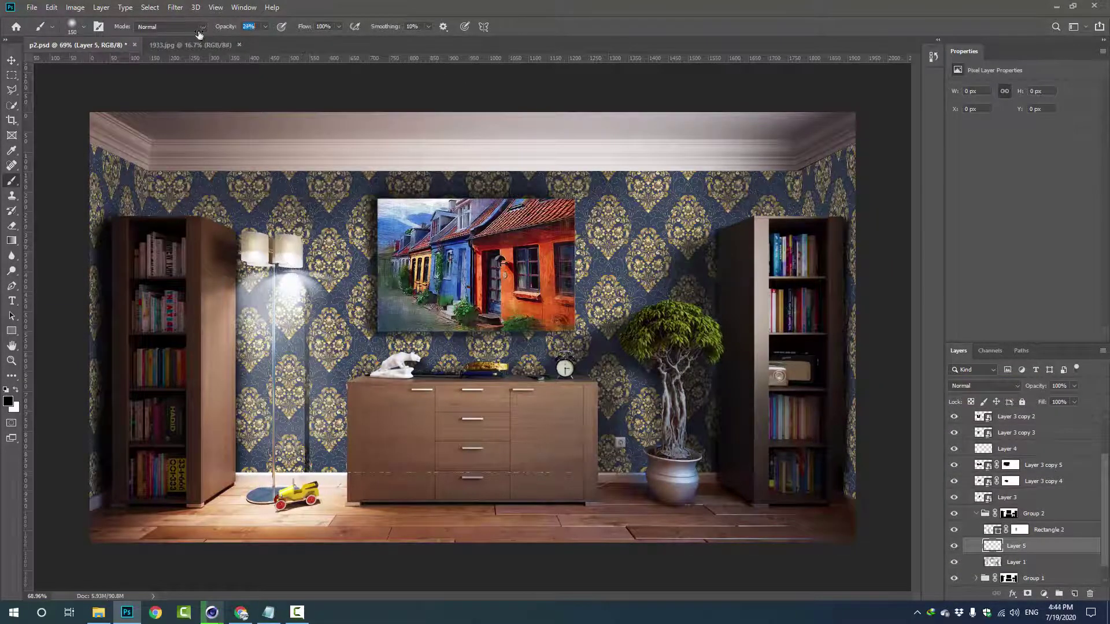
pyautogui.write('16')
pyautogui.moveTo(168, 193); pyautogui.dragTo(255, 203)
pyautogui.moveTo(265, 255)
pyautogui.mouseDown()
pyautogui.moveTo(335, 266)
pyautogui.moveTo(272, 250)
pyautogui.mouseUp()
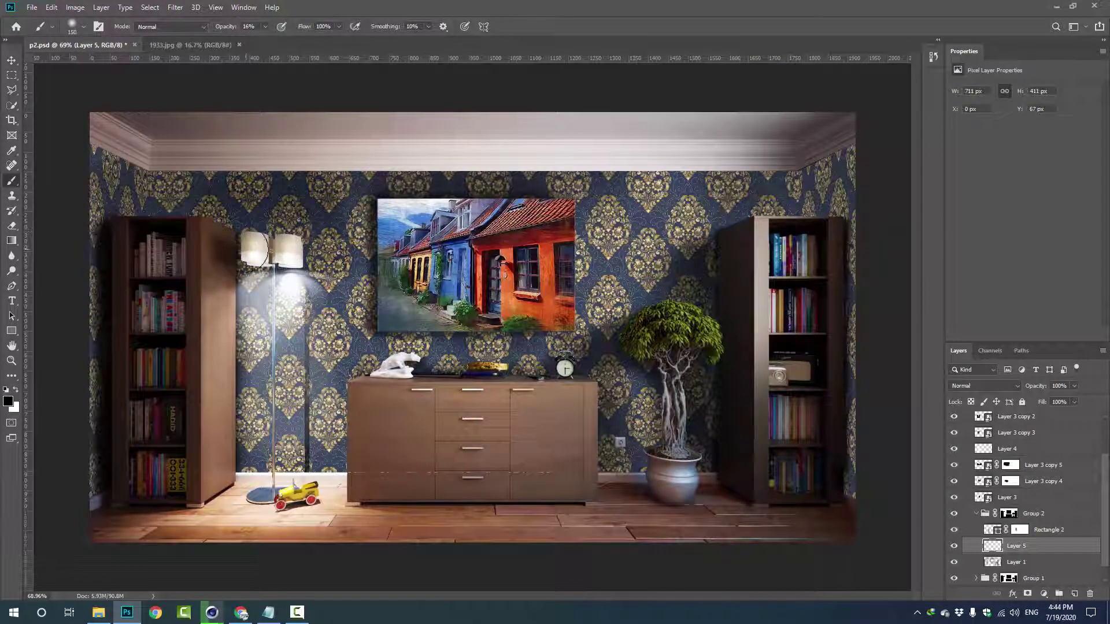
# Step: Compare the result with the wallpaper hidden, then select Layer 2 and make it visible
pyautogui.scroll(3, 1024, 439)
pyautogui.click(955, 435)
pyautogui.click(955, 436)
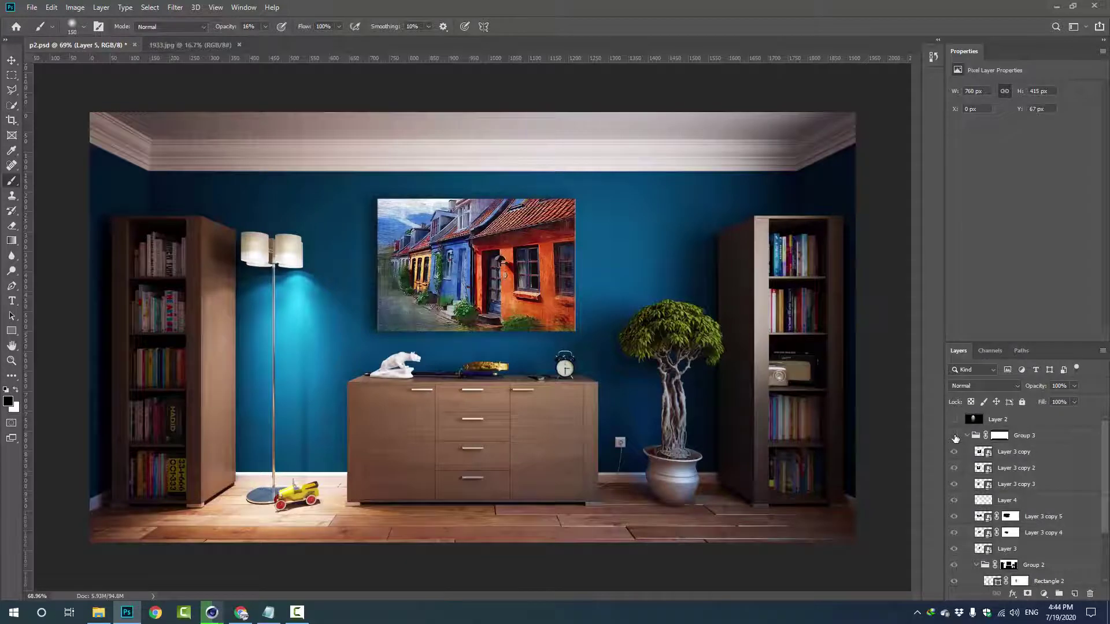
pyautogui.click(955, 435)
pyautogui.scroll(2, 753, 343)
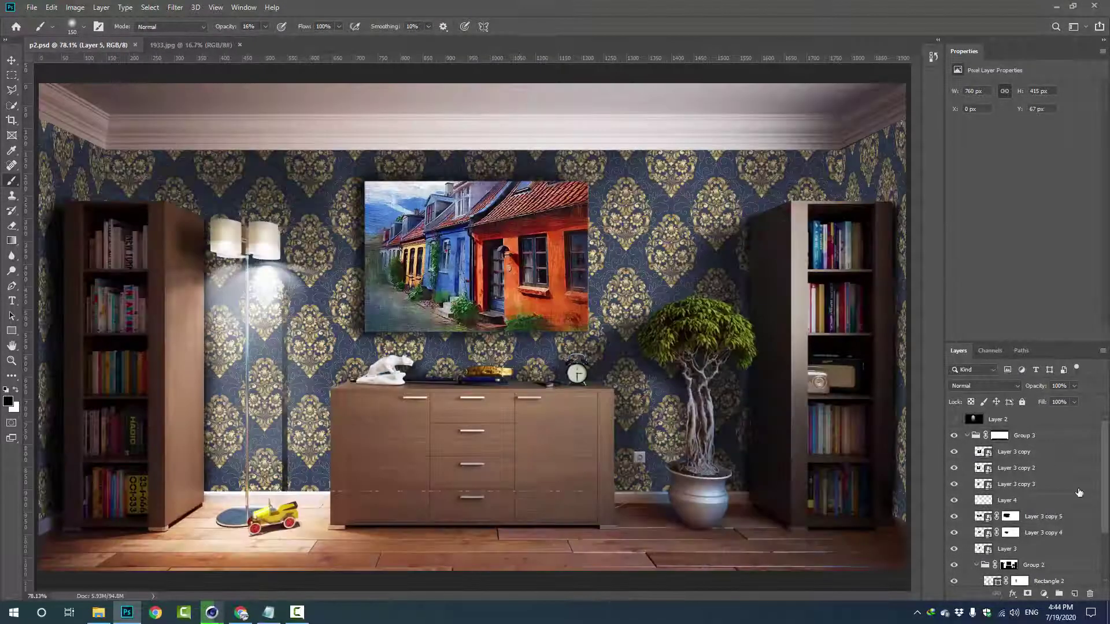
pyautogui.click(999, 419)
pyautogui.click(954, 419)
# Step: Duplicate Layer 2 as a hidden spare and set Layer 2 to Color Dodge blending
pyautogui.hotkey('ctrl', 'j')
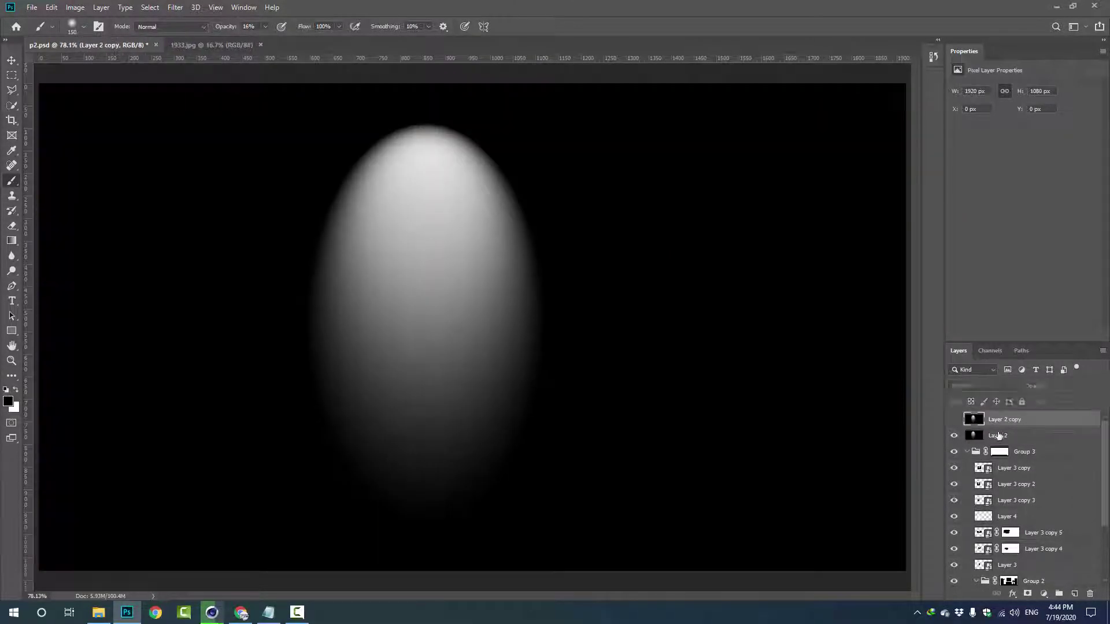
pyautogui.click(954, 419)
pyautogui.click(999, 435)
pyautogui.click(983, 385)
pyautogui.click(970, 326)
pyautogui.press('Down')
pyautogui.press('Down')
pyautogui.press('Down')
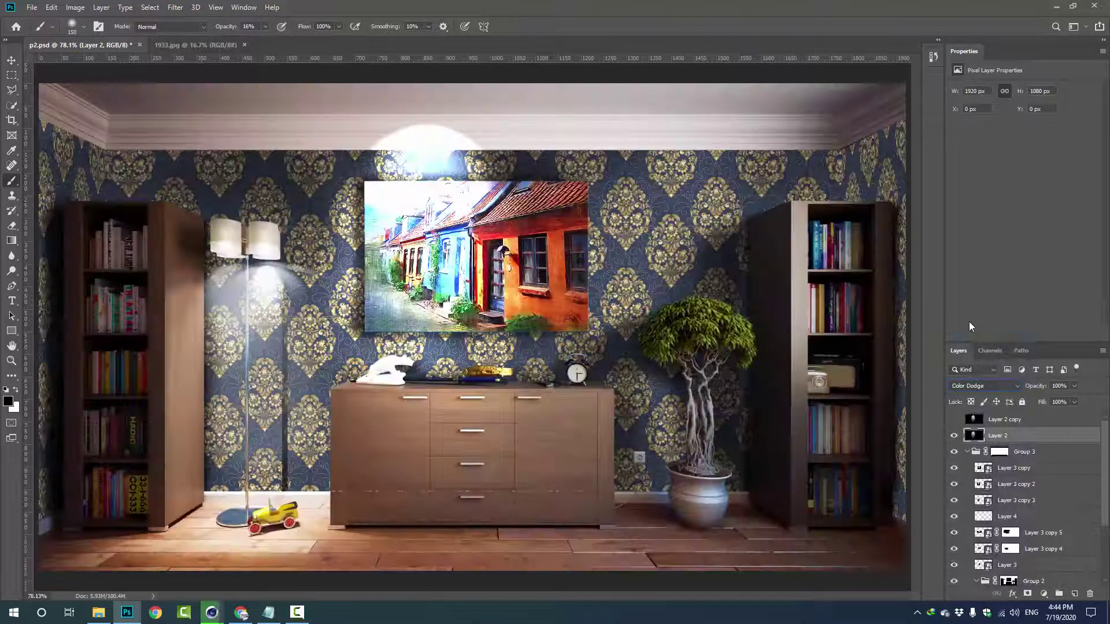
# Step: Move the glow onto the floor lamp and shrink it to about half size
pyautogui.press('v')
pyautogui.moveTo(433, 186); pyautogui.dragTo(258, 304)
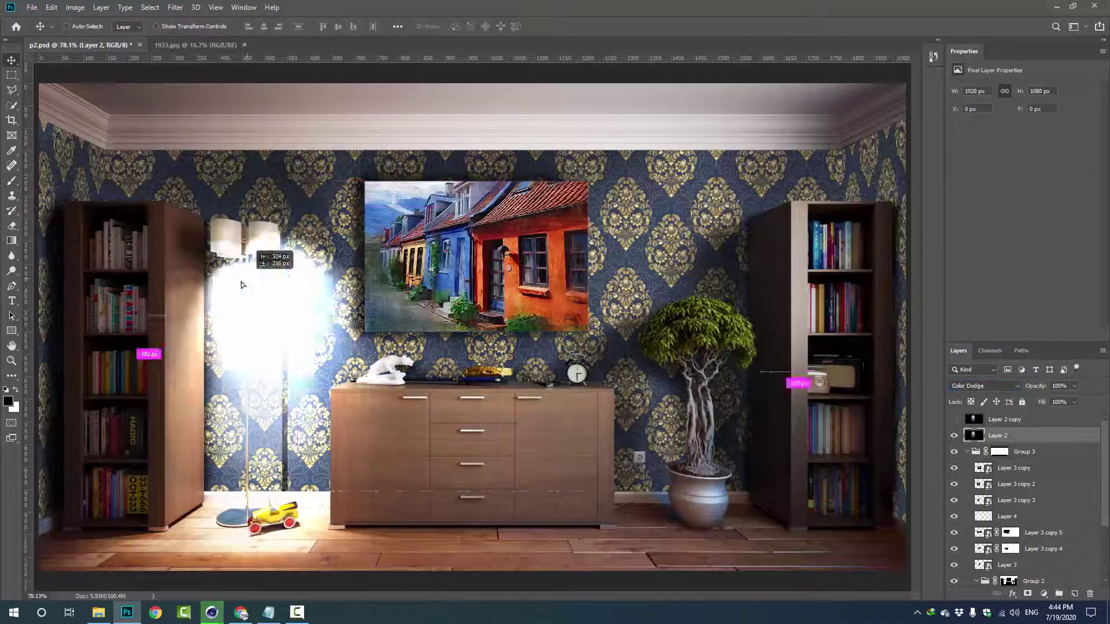
pyautogui.hotkey('ctrl', 't')
pyautogui.moveTo(297, 203); pyautogui.dragTo(508, 486)
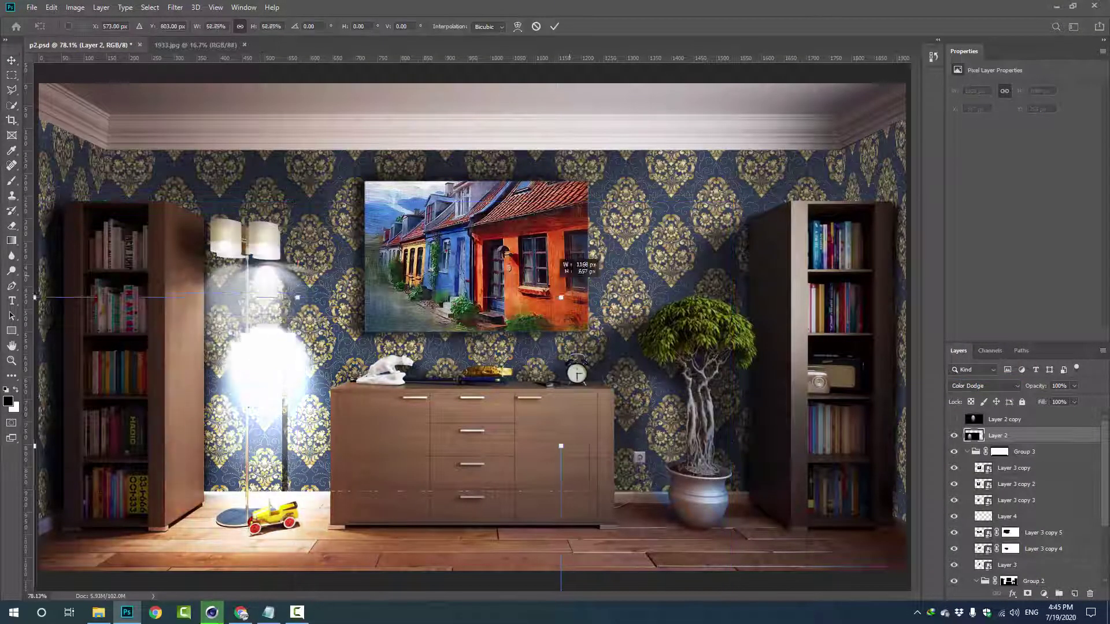
pyautogui.moveTo(268, 297); pyautogui.dragTo(276, 294)
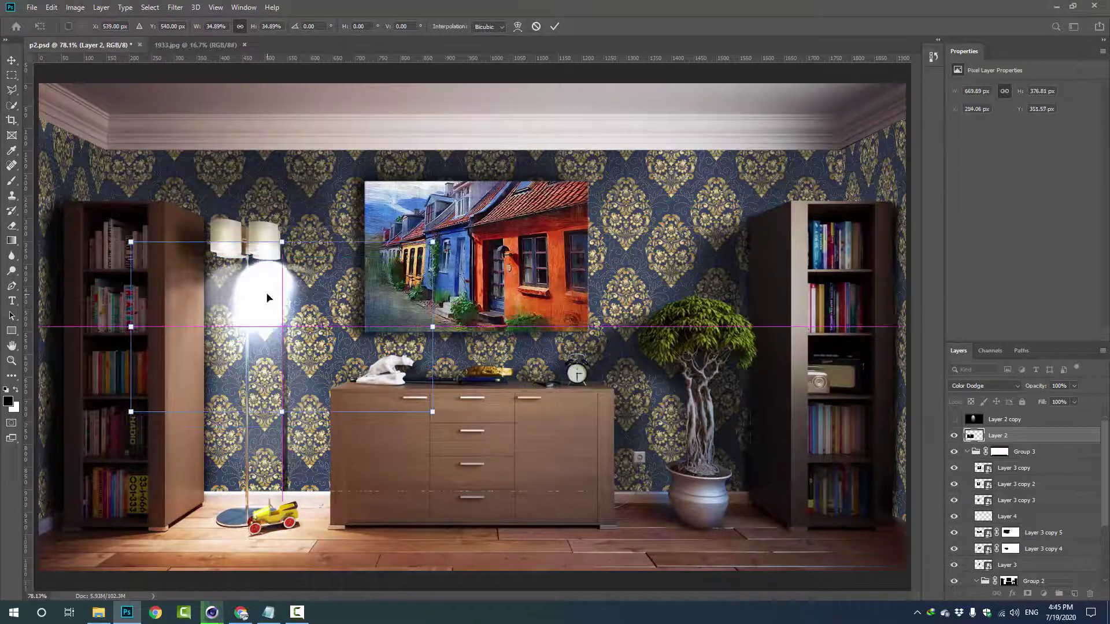
pyautogui.press('Return')
# Step: Delete the old Layer 3 copies, Layer 3 and Layer 4, and move Layer 2 into Group 3
pyautogui.click(1014, 468)
pyautogui.keyDown('shift'); pyautogui.click(1017, 501); pyautogui.keyUp('shift')
pyautogui.press('Delete')
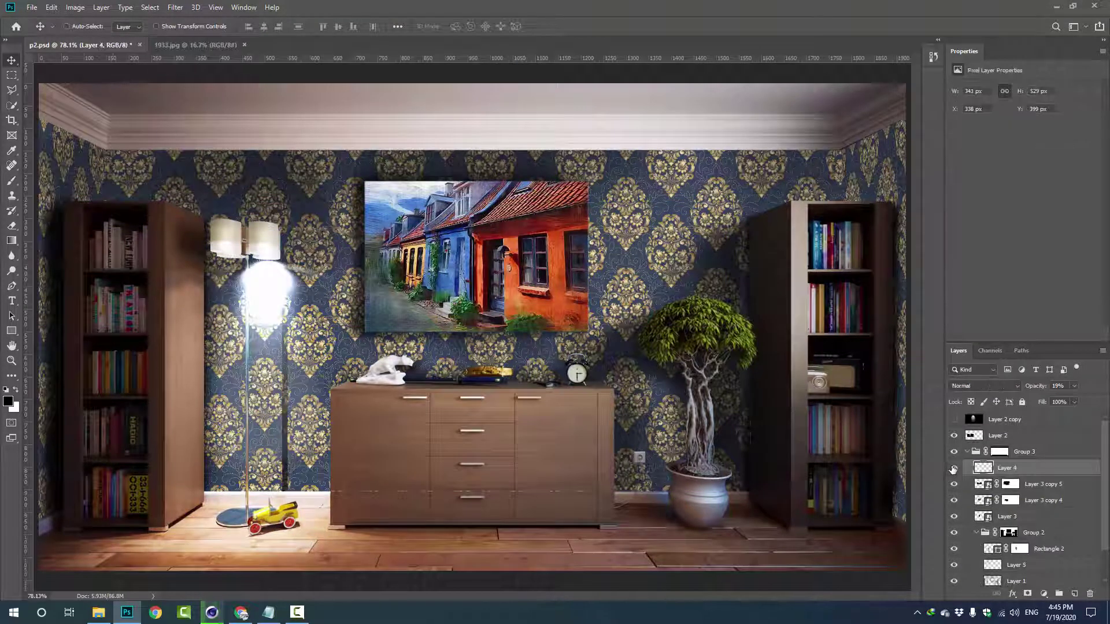
pyautogui.press('Delete')
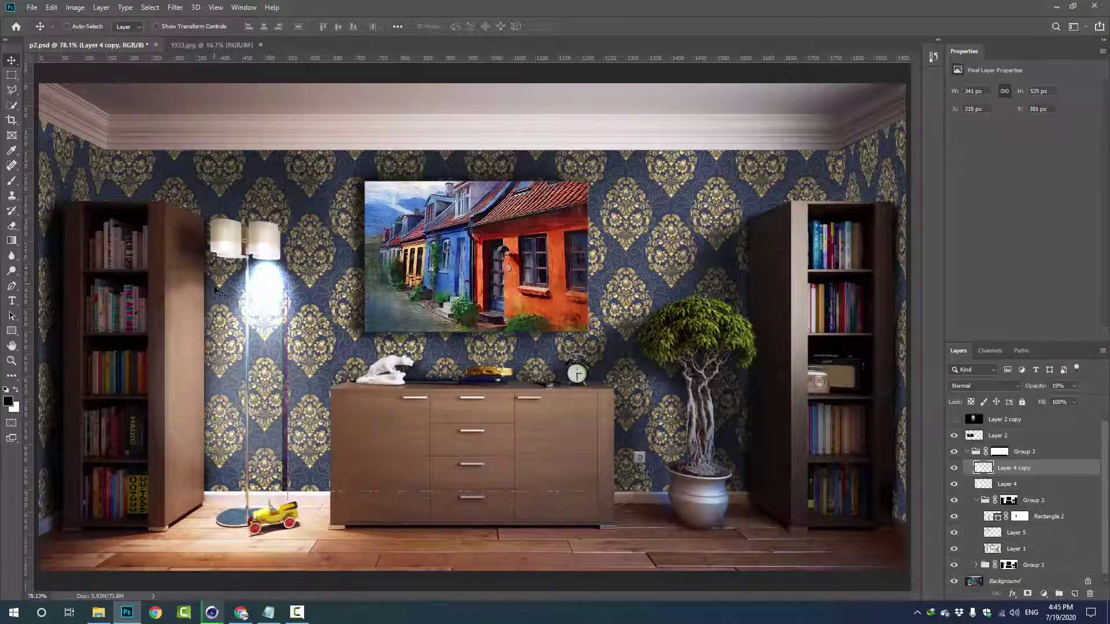
pyautogui.press('Delete')
pyautogui.moveTo(976, 438); pyautogui.dragTo(1013, 453)
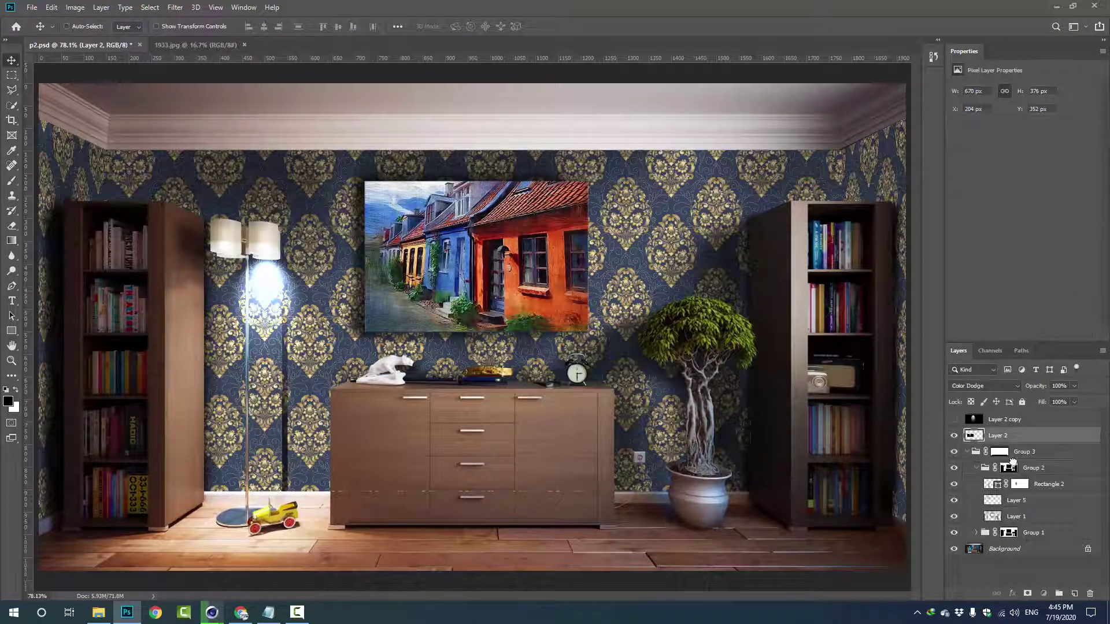
# Step: Duplicate the glow shifted left and set both glow layers to Linear Dodge (Add)
pyautogui.moveTo(273, 285); pyautogui.dragTo(250, 333)
pyautogui.click(983, 385)
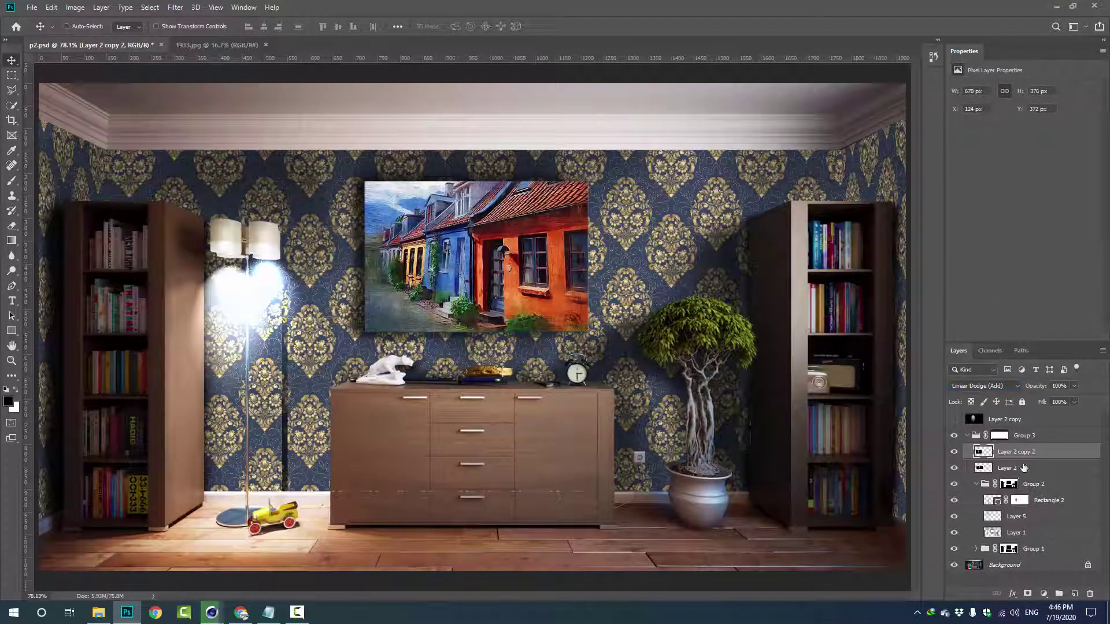
pyautogui.click(1007, 468)
pyautogui.click(983, 385)
pyautogui.click(989, 427)
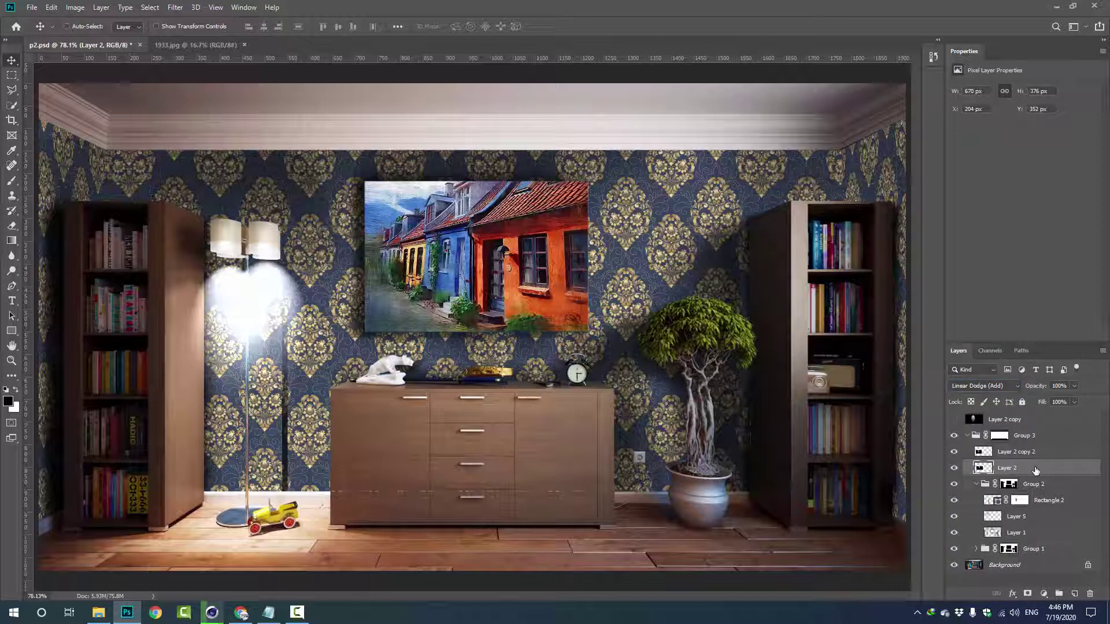
pyautogui.click(1029, 455)
# Step: Lower Layer 2 copy 2 to about 70% opacity and shift it slightly right and down
pyautogui.press('7')
pyautogui.press('1')
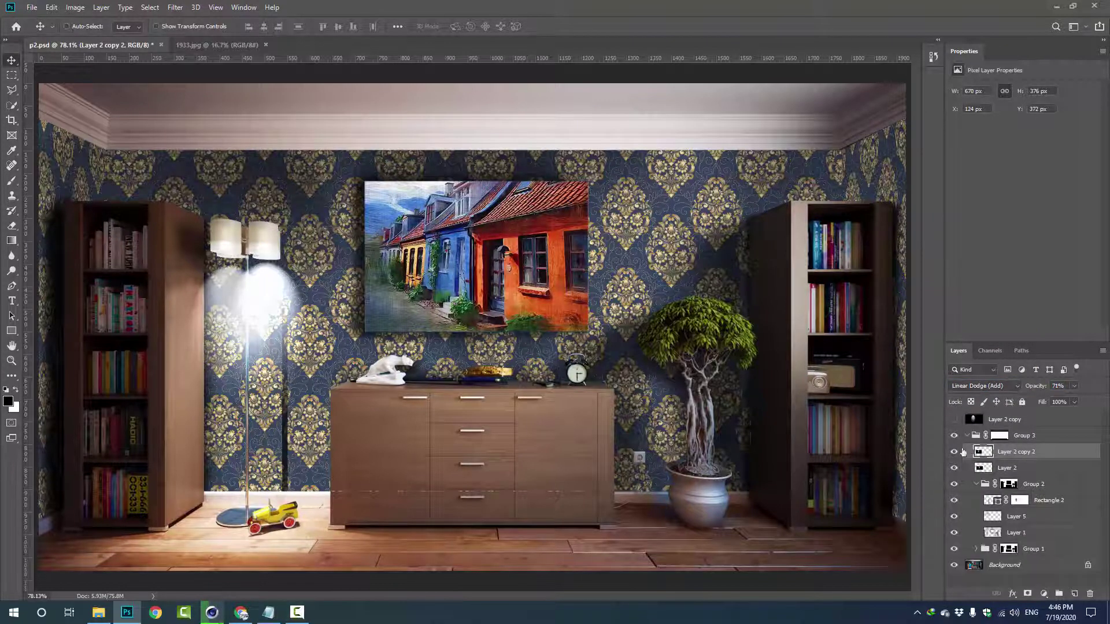
pyautogui.click(953, 436)
pyautogui.click(953, 437)
pyautogui.moveTo(233, 322); pyautogui.dragTo(298, 363)
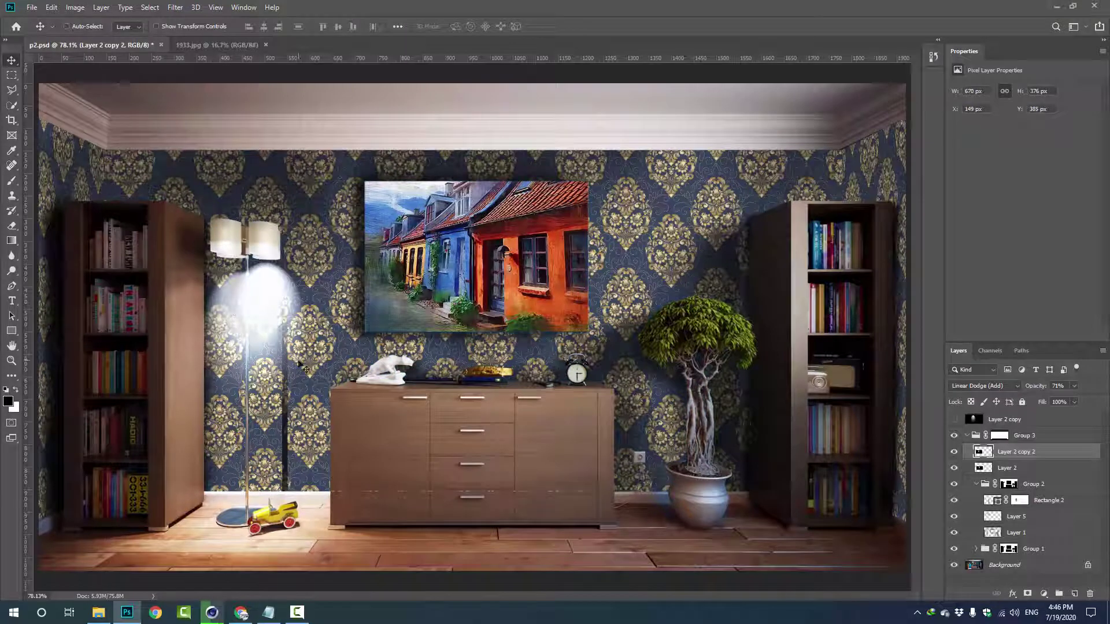
pyautogui.moveTo(1026, 389); pyautogui.dragTo(1009, 389)
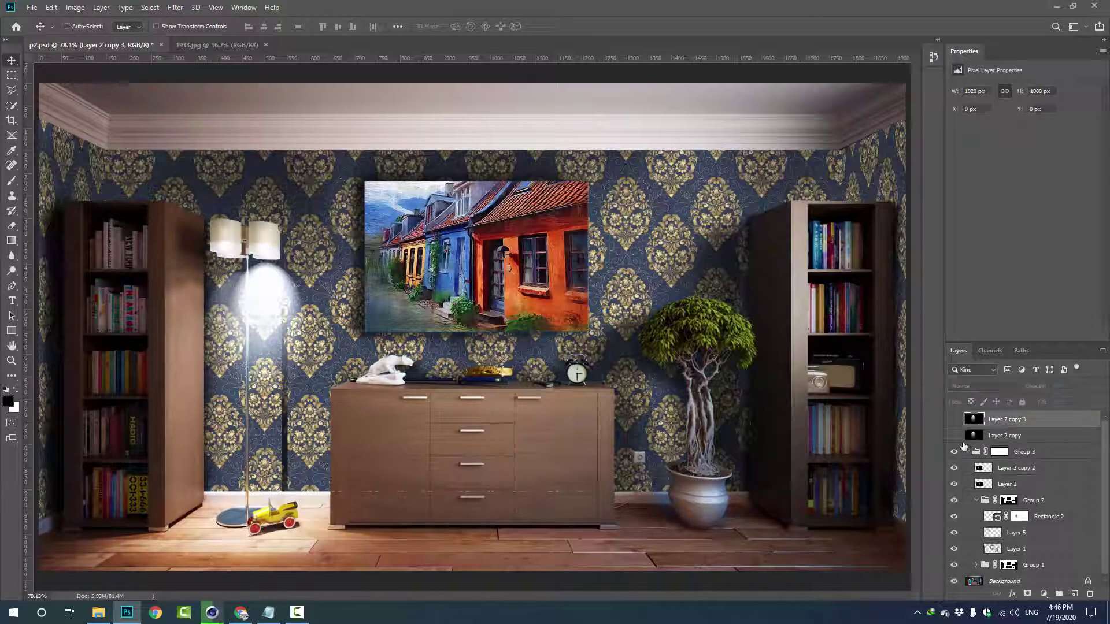
# Step: Set Layer 2 copy to Screen, move it onto the floor lamp, and lower opacity to 42%
pyautogui.click(1012, 387)
pyautogui.click(961, 461)
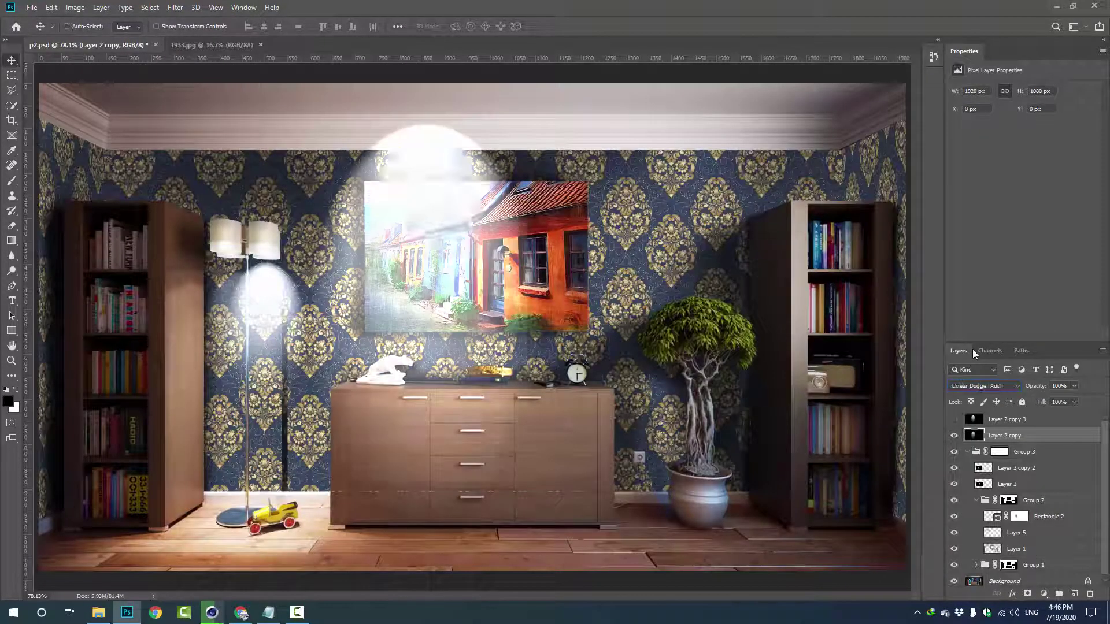
pyautogui.press('Down')
pyautogui.press('Down')
pyautogui.press('Down')
pyautogui.press('Down')
pyautogui.press('Down')
pyautogui.press('Down')
pyautogui.press('Down')
pyautogui.press('Down')
pyautogui.press('Down')
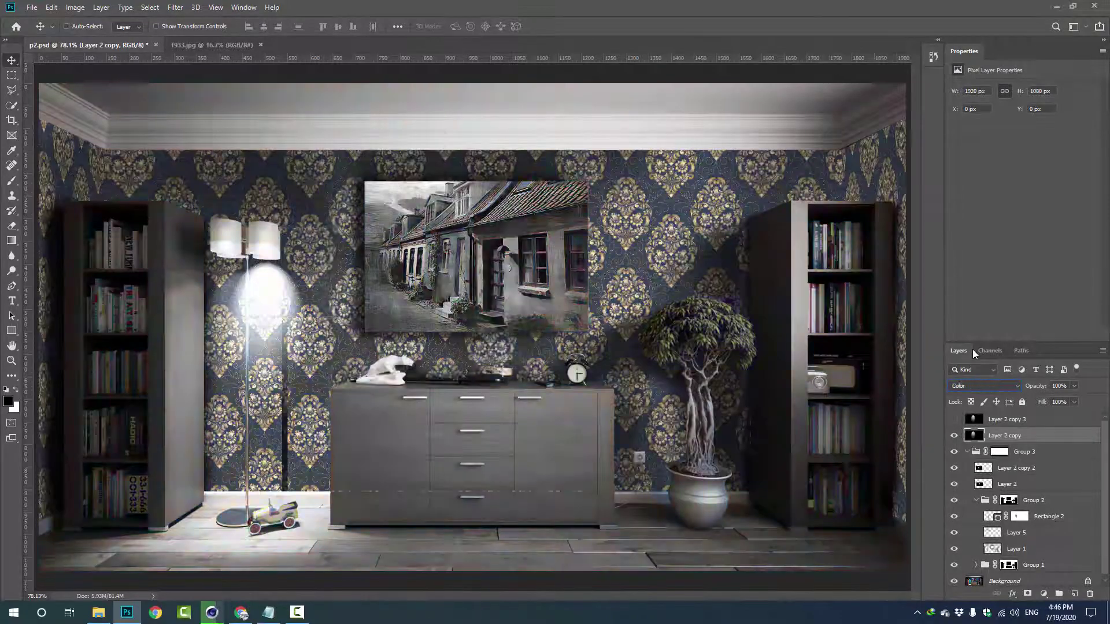
pyautogui.press('Down')
pyautogui.press('Down')
pyautogui.press('Down')
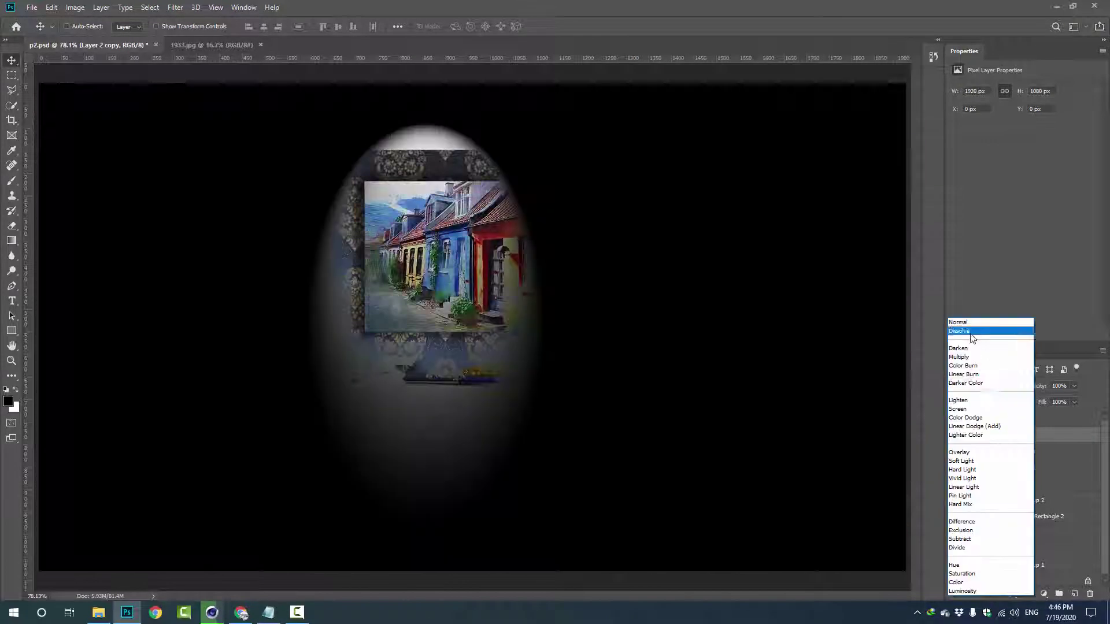
pyautogui.click(971, 333)
pyautogui.press('Down')
pyautogui.press('Down')
pyautogui.press('Down')
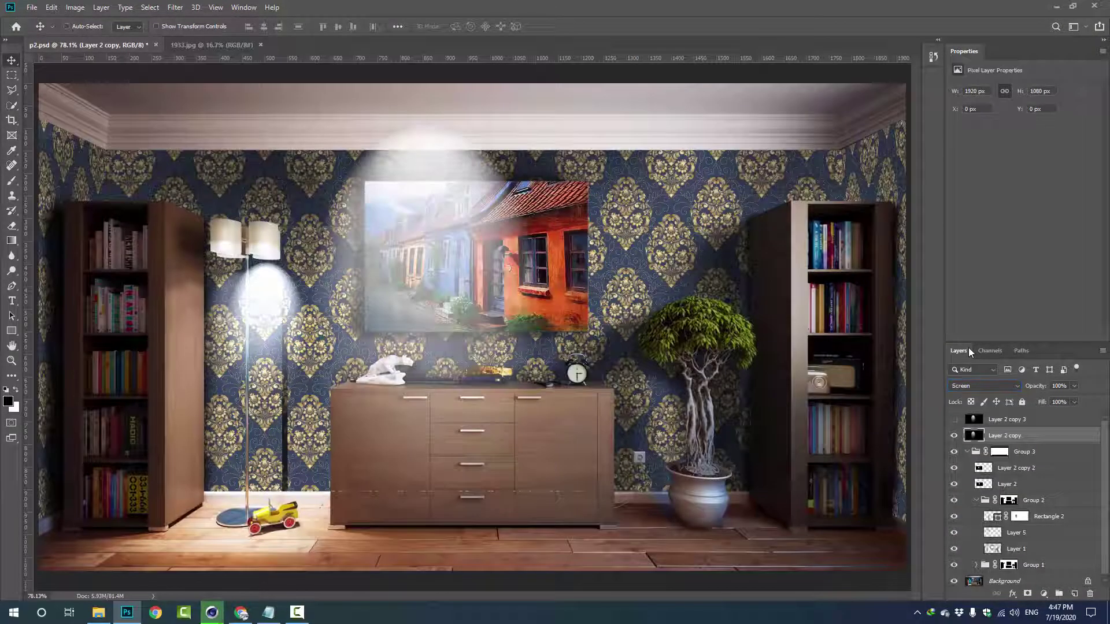
pyautogui.moveTo(499, 201)
pyautogui.mouseDown()
pyautogui.moveTo(319, 377)
pyautogui.moveTo(297, 366)
pyautogui.mouseUp()
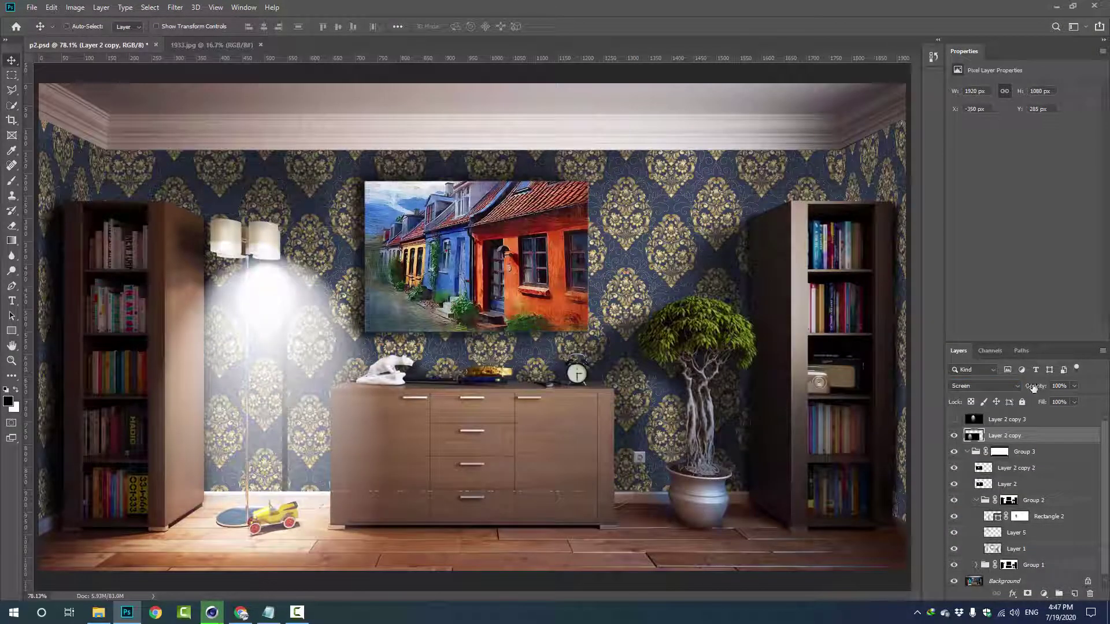
pyautogui.moveTo(1035, 388); pyautogui.dragTo(995, 387)
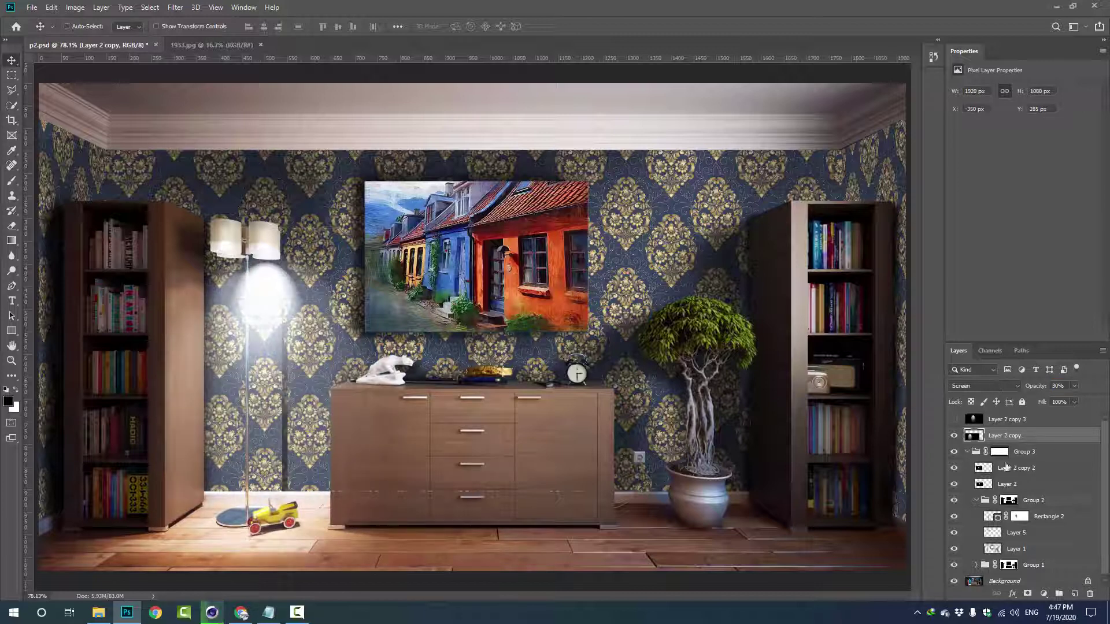
# Step: Keep Layer 2 on Screen, then duplicate it, stretch the copy wider, and set it to Color Dodge
pyautogui.click(1008, 484)
pyautogui.click(996, 385)
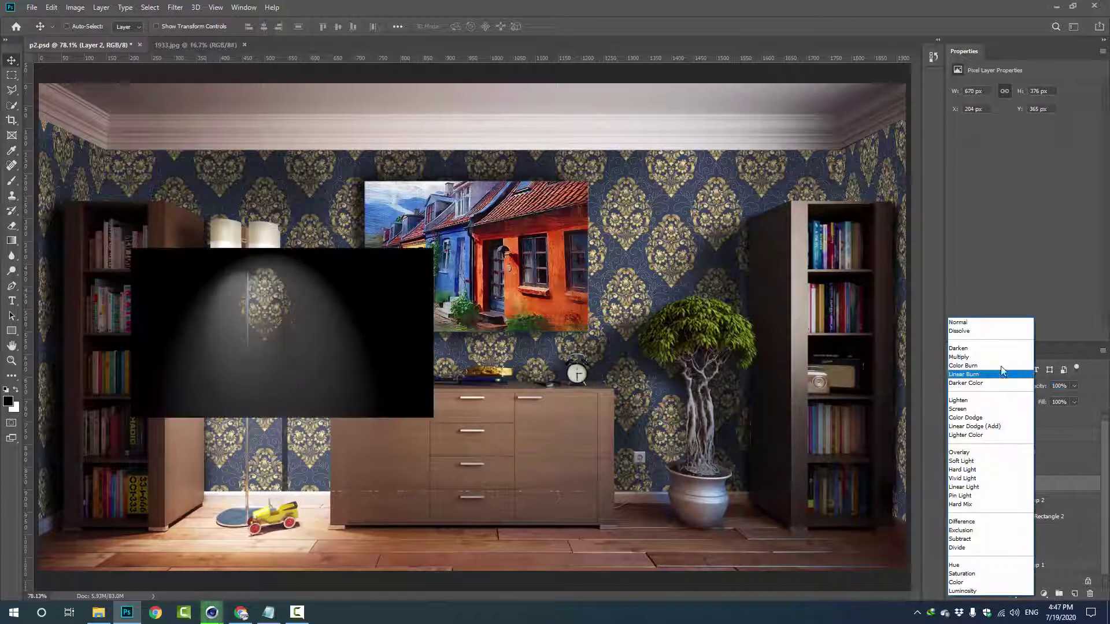
pyautogui.click(1003, 408)
pyautogui.hotkey('ctrl', 'j')
pyautogui.hotkey('ctrl', 't')
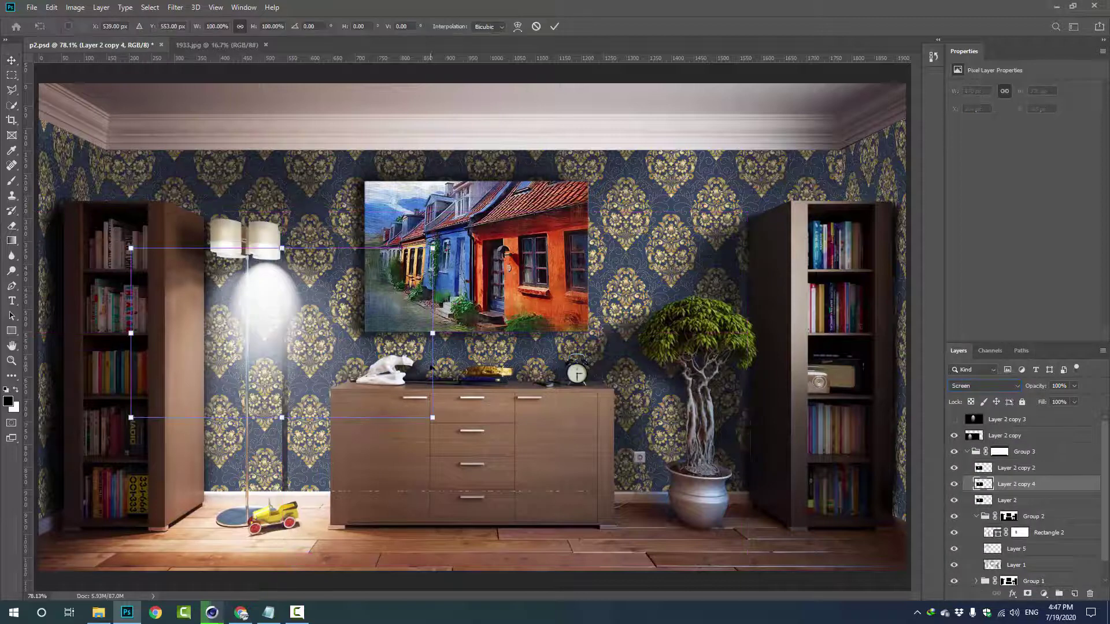
pyautogui.moveTo(430, 368); pyautogui.dragTo(648, 347)
pyautogui.press('Return')
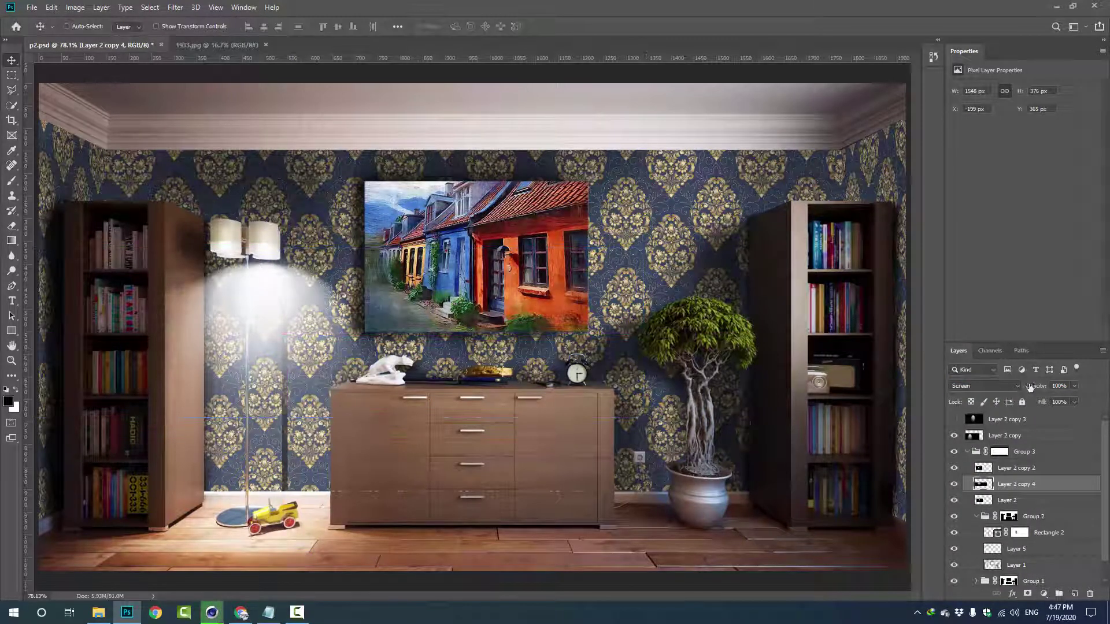
pyautogui.click(1008, 386)
pyautogui.click(977, 421)
# Step: Try masking part of the wide glow, then delete the mask and the wide copy and save
pyautogui.click(1027, 594)
pyautogui.press('b')
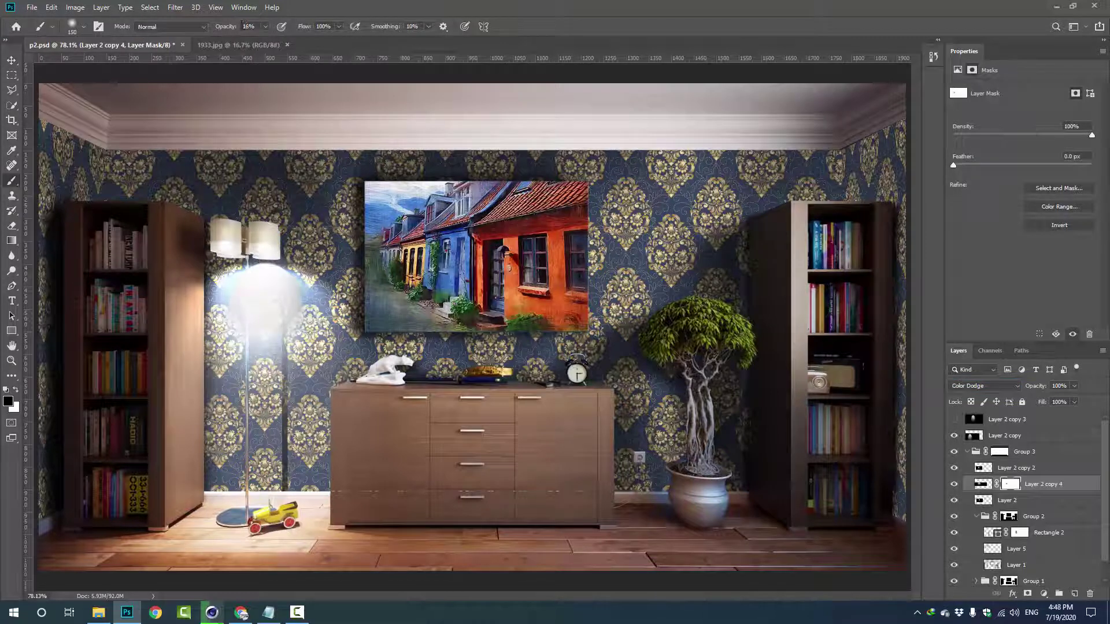
pyautogui.press('0')
pyautogui.moveTo(255, 323); pyautogui.dragTo(300, 336)
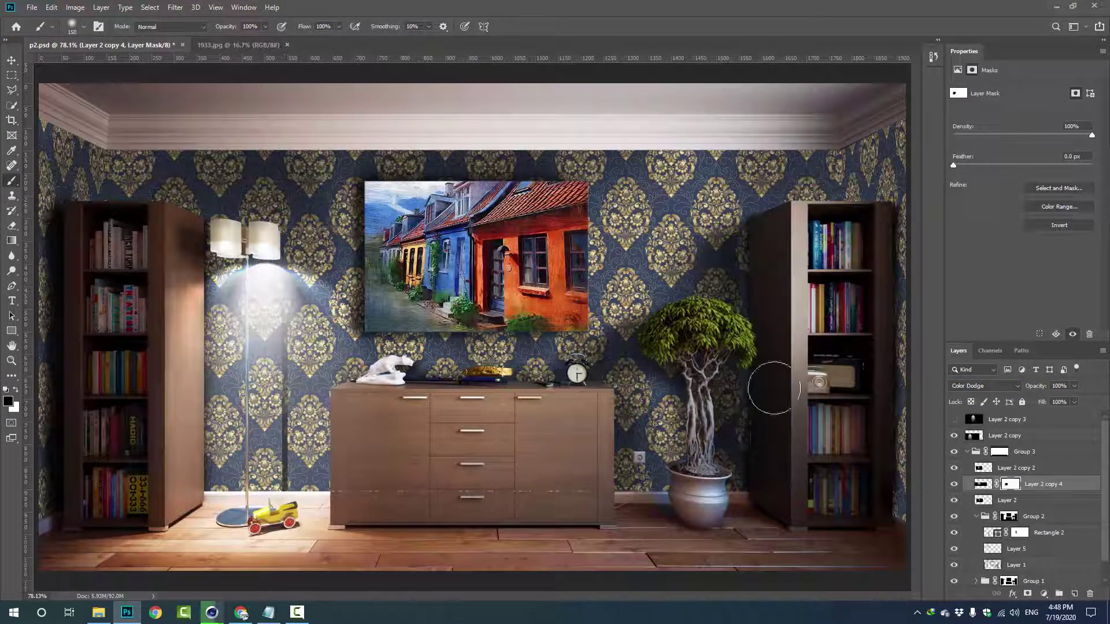
pyautogui.rightClick(1011, 484)
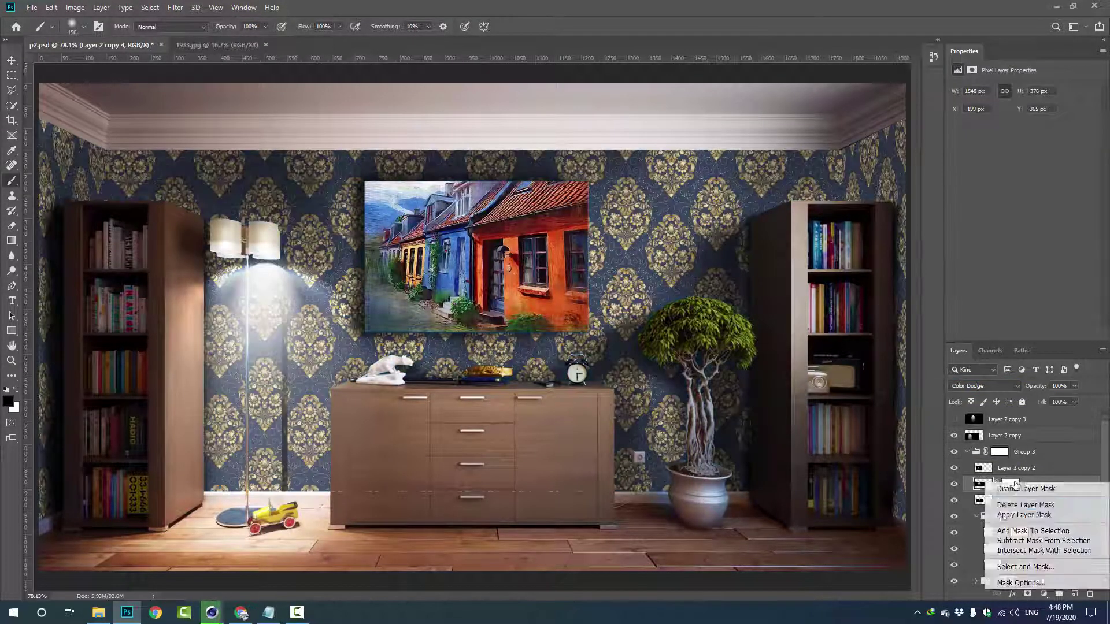
pyautogui.click(1035, 502)
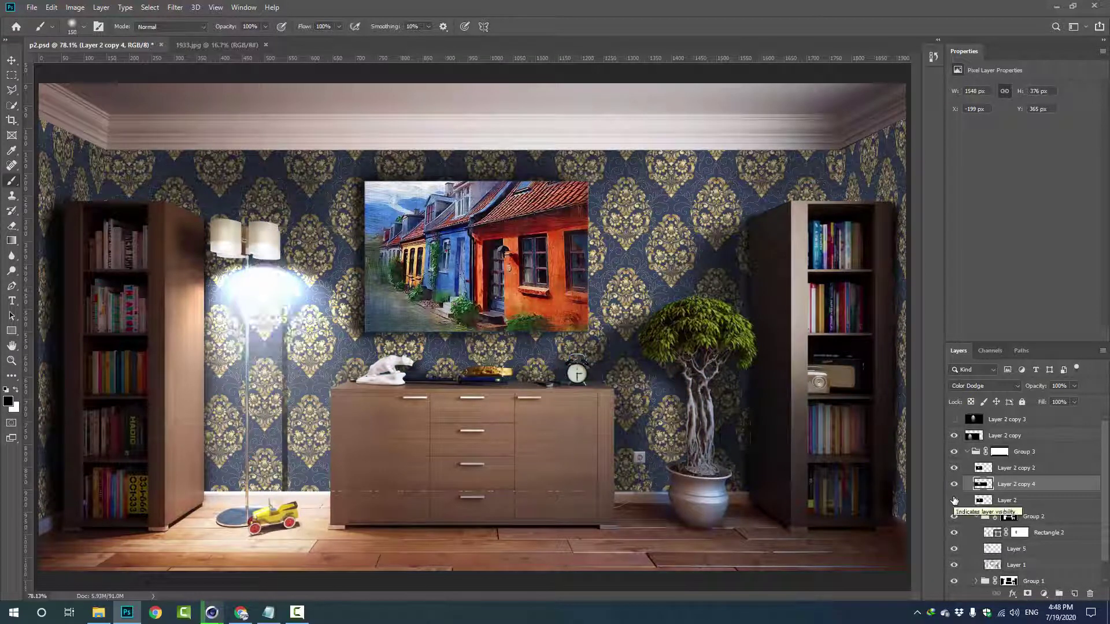
pyautogui.press('Delete')
pyautogui.hotkey('ctrl', 's')
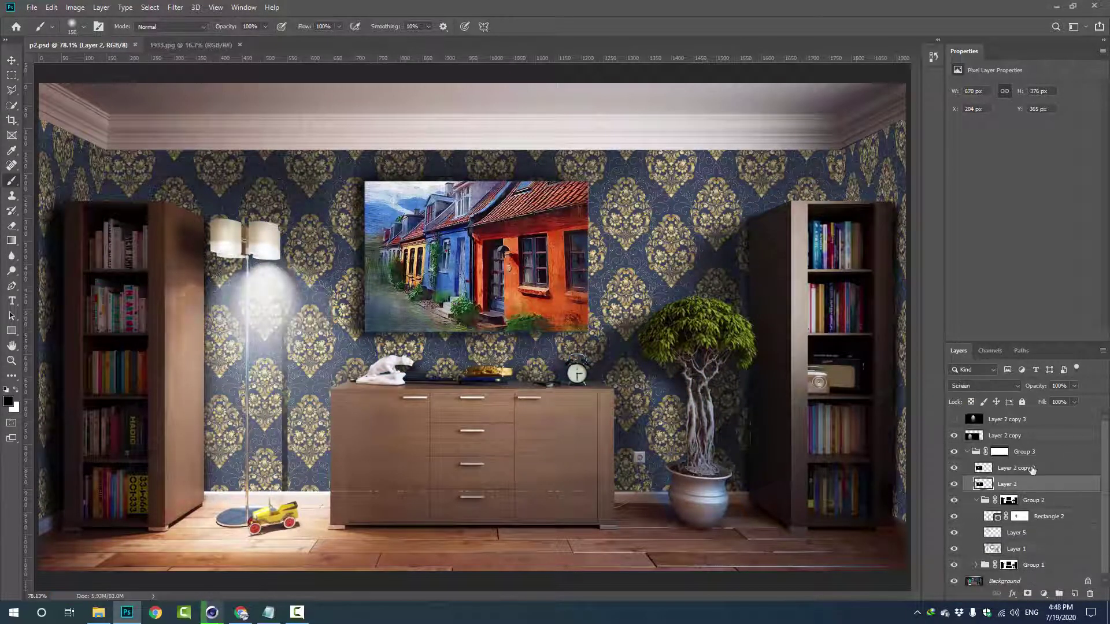
# Step: Duplicate Layer 2 again, stretch it wide around the lamp with a mask, and add empty Layer 6
pyautogui.hotkey('ctrl', 'j')
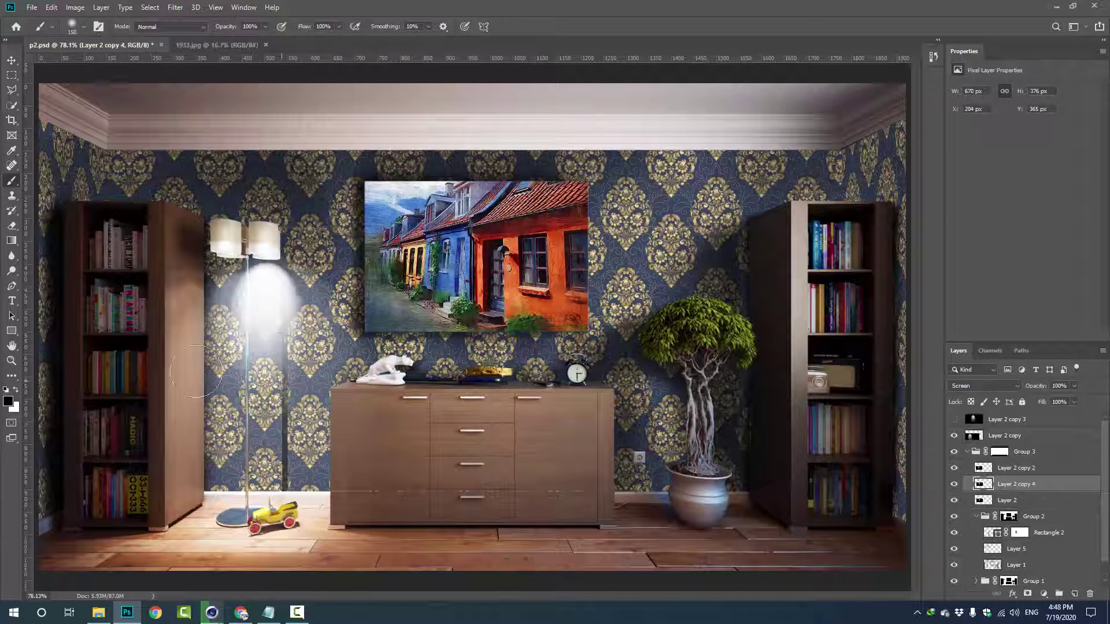
pyautogui.press('v')
pyautogui.moveTo(241, 303)
pyautogui.mouseDown()
pyautogui.moveTo(342, 308)
pyautogui.moveTo(180, 307)
pyautogui.mouseUp()
pyautogui.hotkey('ctrl', 't')
pyautogui.click(1024, 595)
pyautogui.press('b')
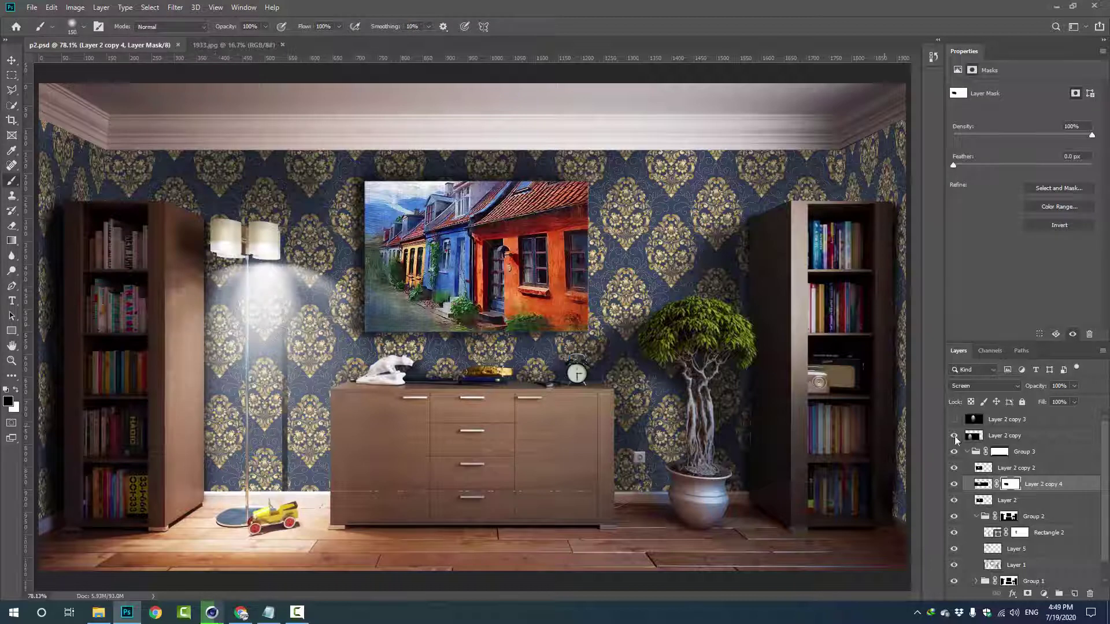
pyautogui.click(954, 452)
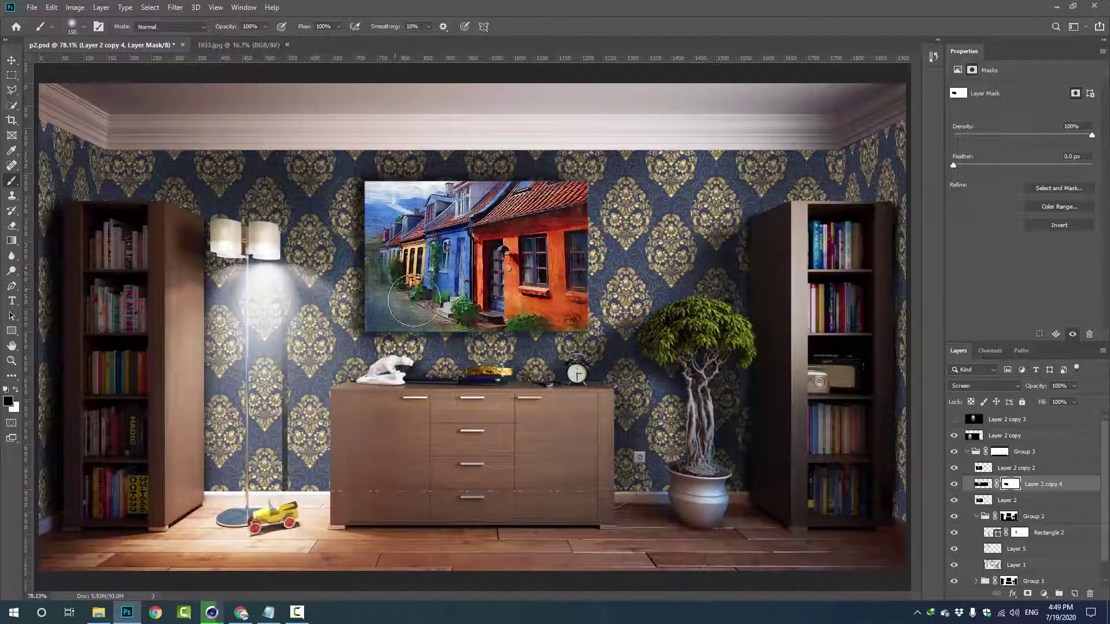
pyautogui.hotkey('ctrl', 'shift', 'alt', 'n')
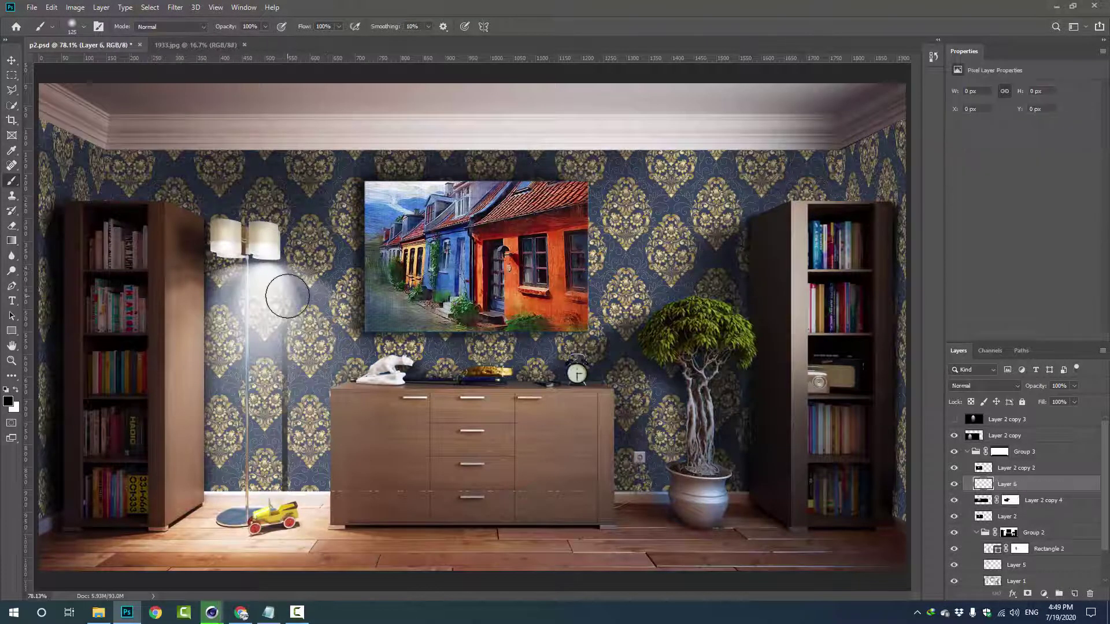
# Step: Paint a white halo around the lamp shade on Layer 6 at 42% opacity, erase its edges, and save
pyautogui.press('x')
pyautogui.press(']')
pyautogui.moveTo(289, 295)
pyautogui.mouseDown()
pyautogui.moveTo(280, 285)
pyautogui.moveTo(304, 322)
pyautogui.moveTo(272, 347)
pyautogui.mouseUp()
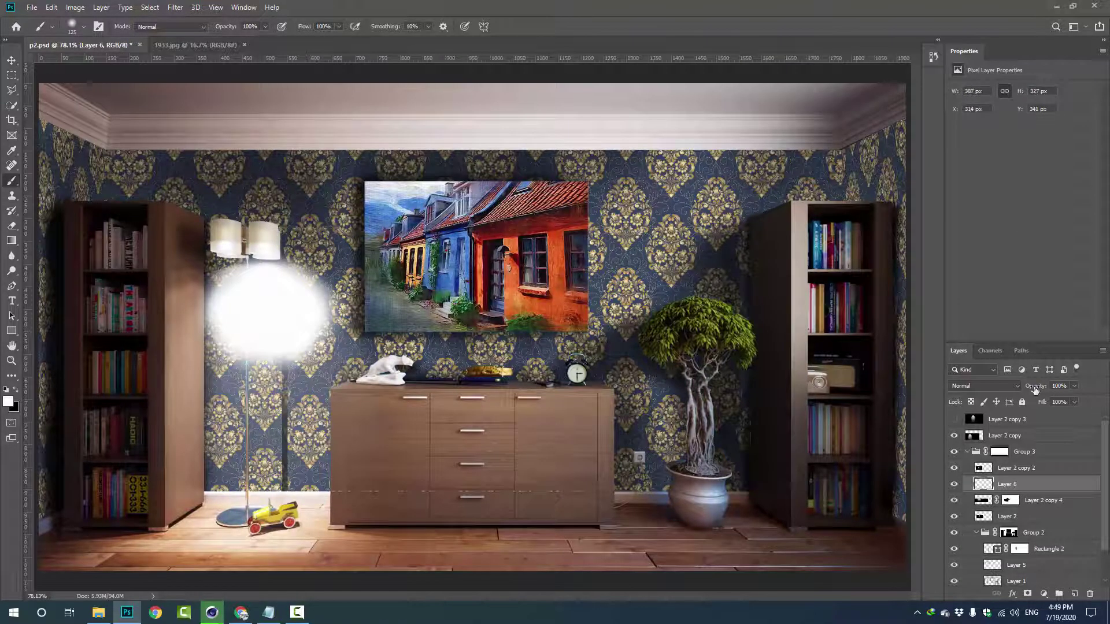
pyautogui.moveTo(1035, 385); pyautogui.dragTo(981, 386)
pyautogui.press('e')
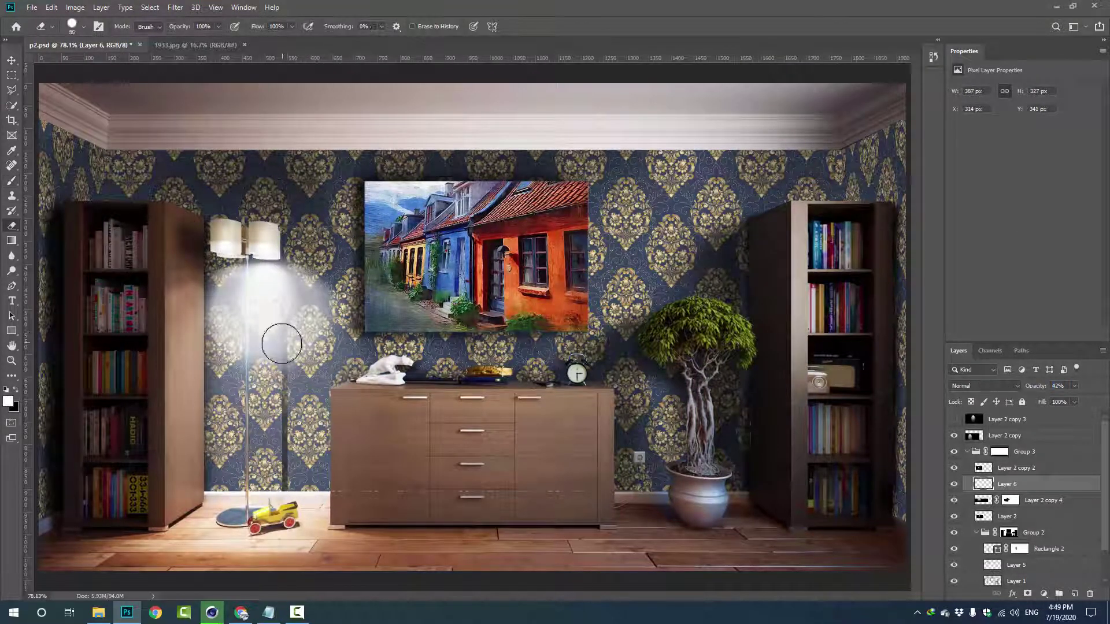
pyautogui.rightClick(281, 343)
pyautogui.press('Return')
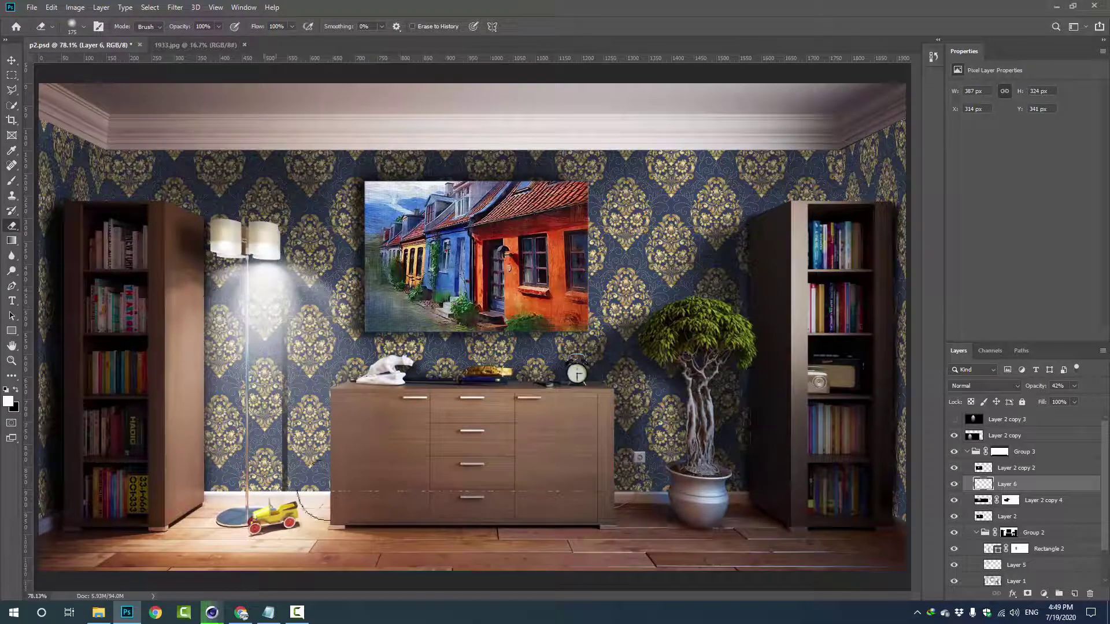
pyautogui.hotkey('ctrl', 's')
pyautogui.click(969, 456)
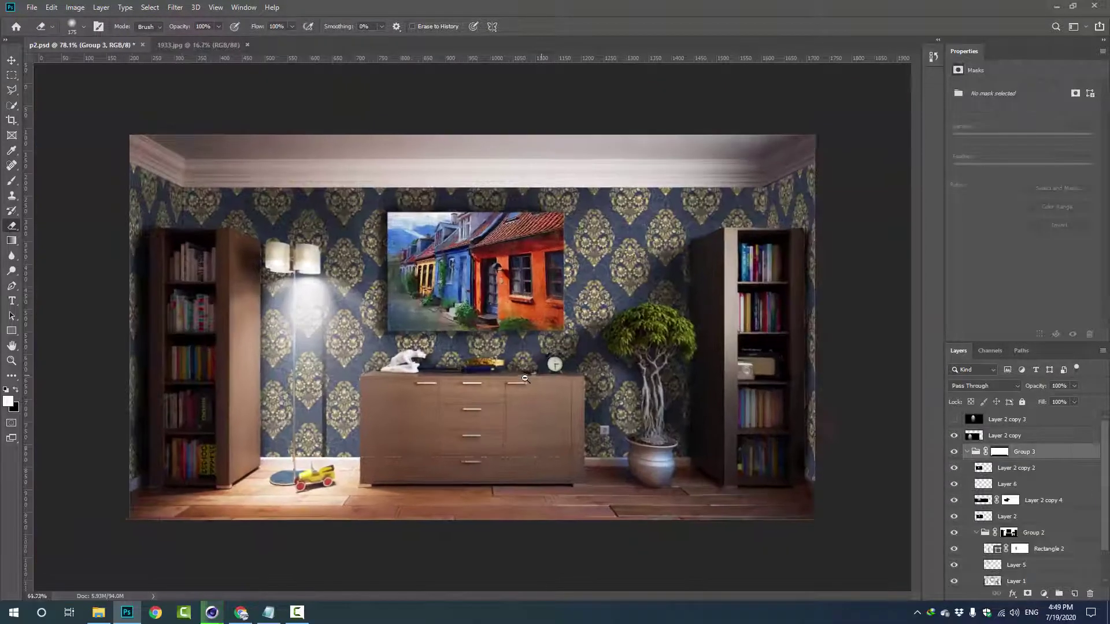
pyautogui.hotkey('ctrl', '-')
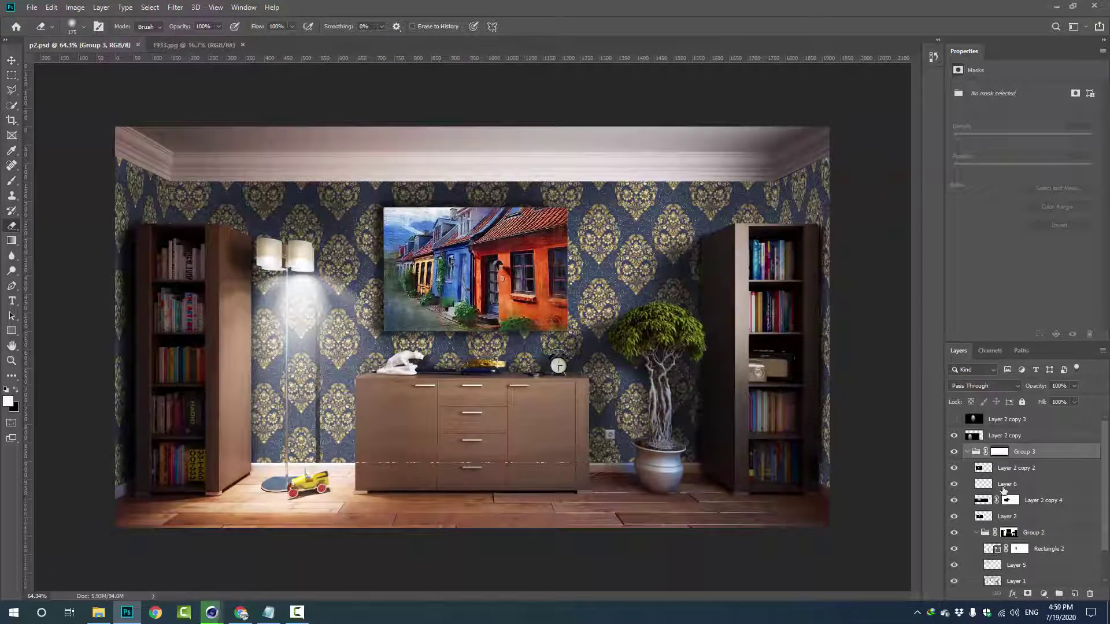
# Step: Add a Brightness/Contrast adjustment layer above Group 1
pyautogui.scroll(-2, 1042, 566)
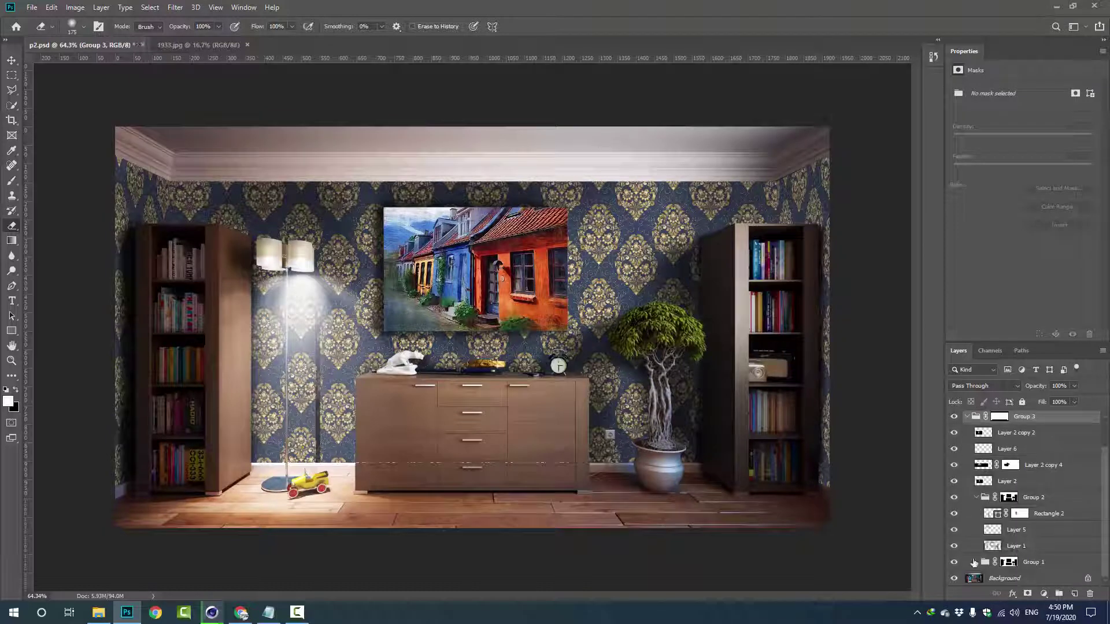
pyautogui.click(976, 513)
pyautogui.click(1050, 515)
pyautogui.click(1044, 593)
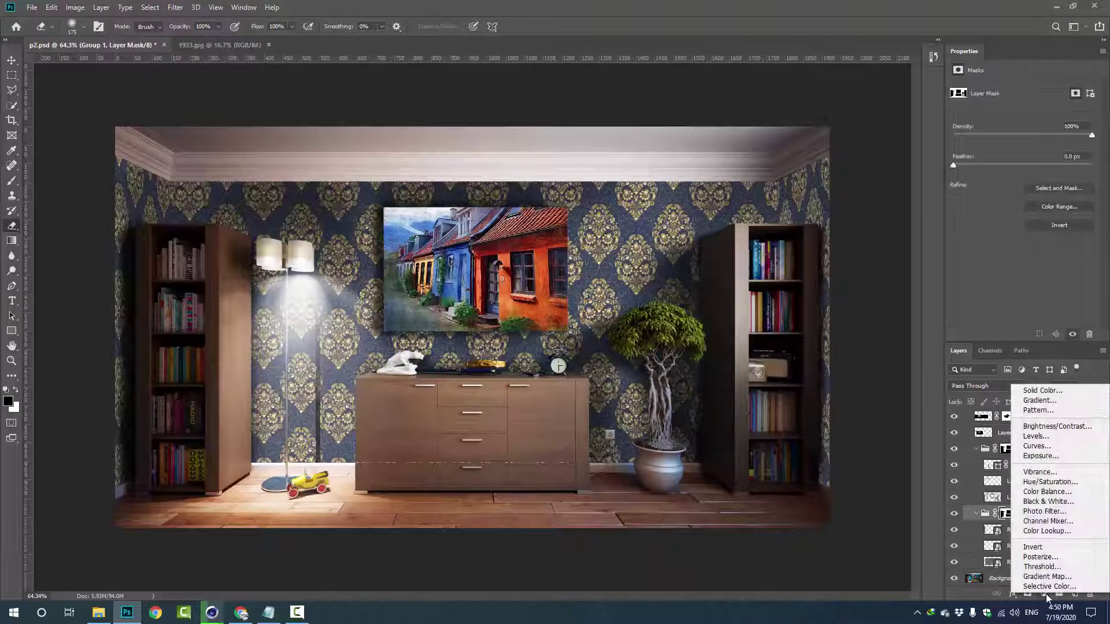
pyautogui.click(1047, 435)
pyautogui.moveTo(1050, 529); pyautogui.dragTo(1058, 521)
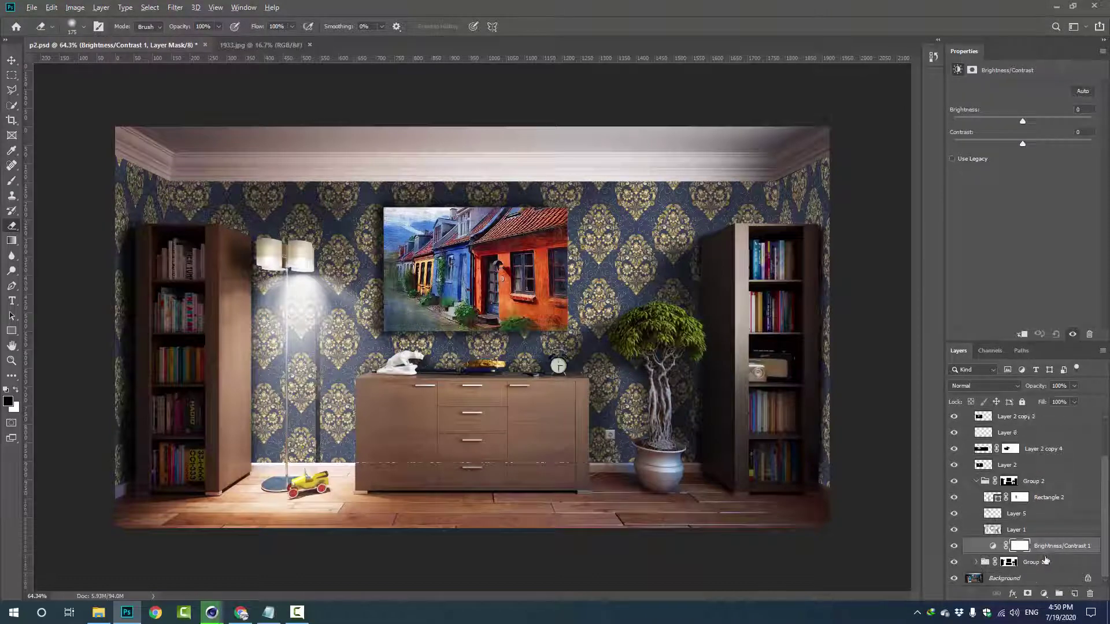
# Step: Clip the adjustment to Group 1 and set brightness -29, contrast 30
pyautogui.rightClick(1049, 558)
pyautogui.press('Escape')
pyautogui.hotkey('ctrl', 'g')
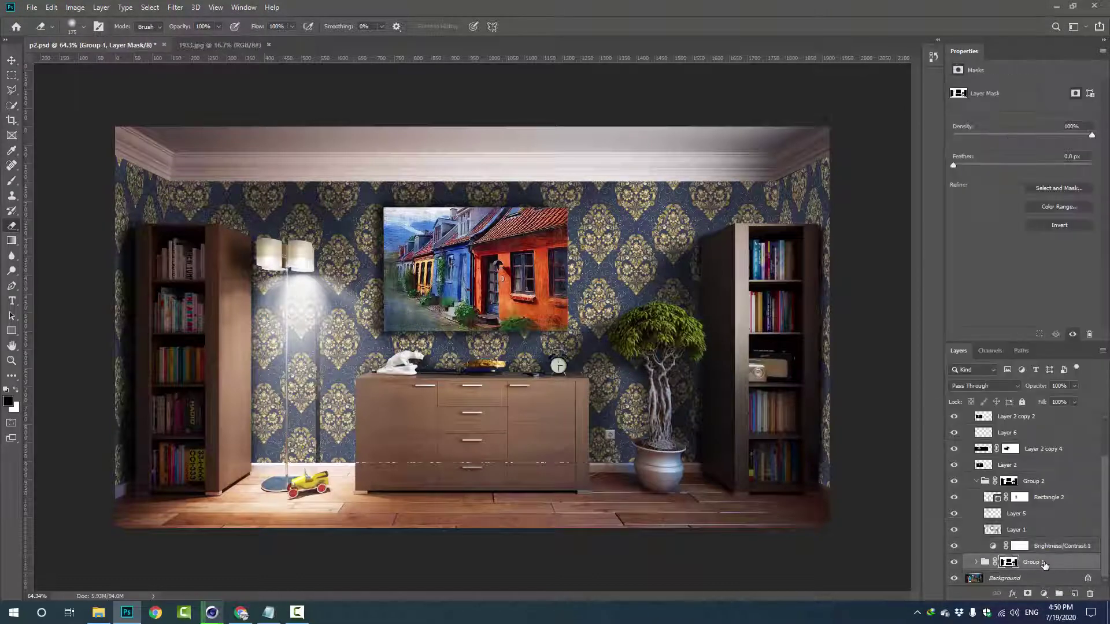
pyautogui.moveTo(1040, 563)
pyautogui.mouseDown()
pyautogui.moveTo(1019, 554)
pyautogui.moveTo(1045, 556)
pyautogui.mouseUp()
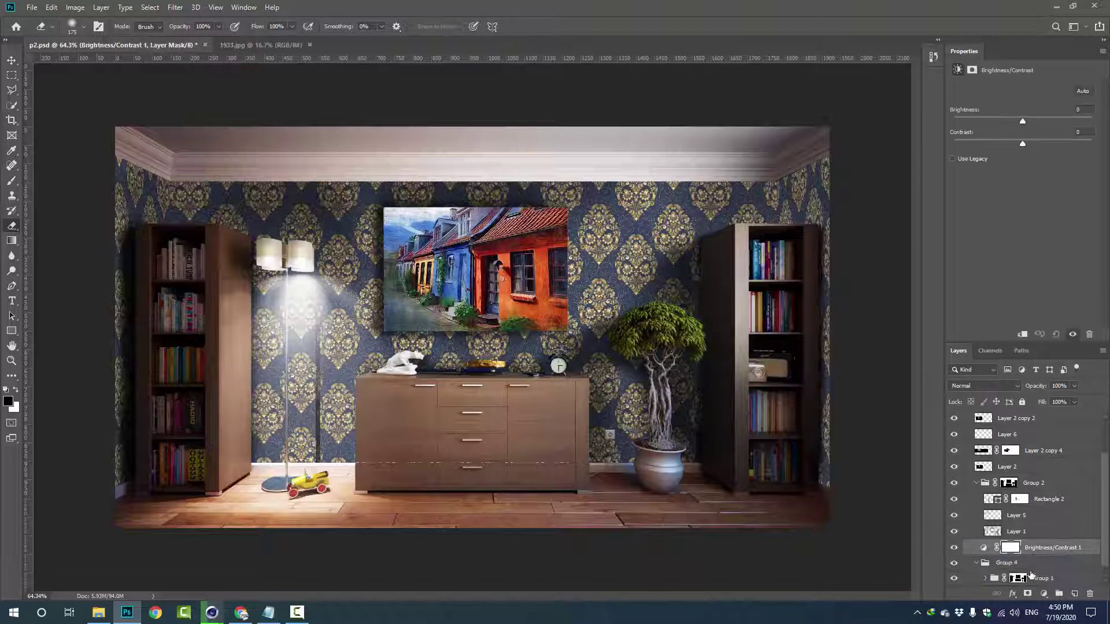
pyautogui.hotkey('alt', 'space')
pyautogui.keyDown('alt'); pyautogui.click(1045, 552); pyautogui.keyUp('alt')
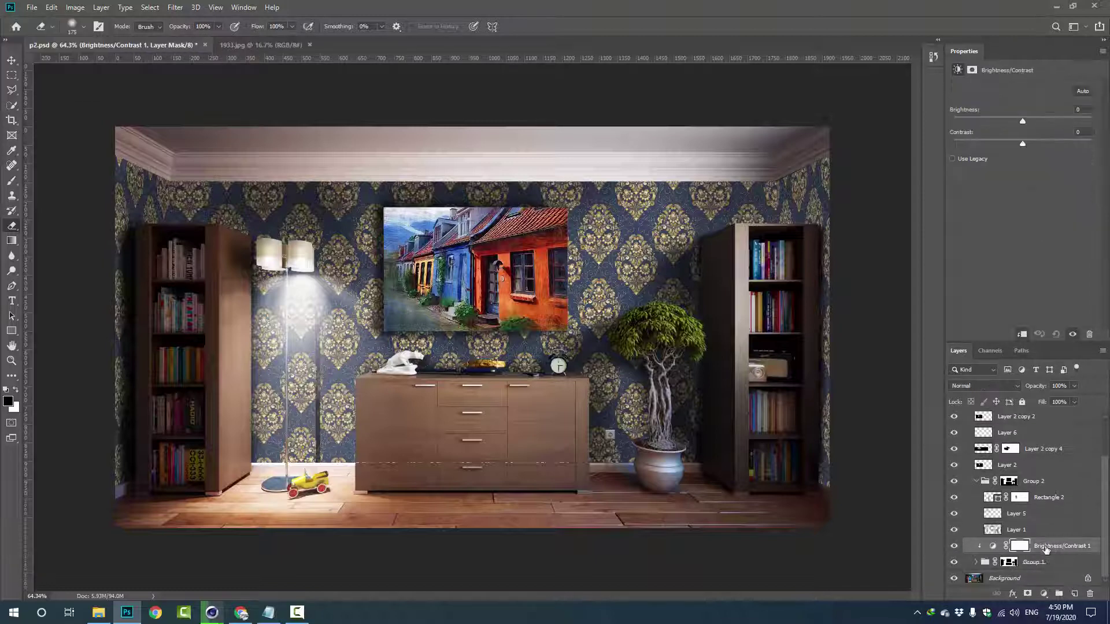
pyautogui.moveTo(1017, 122)
pyautogui.mouseDown()
pyautogui.moveTo(1038, 144)
pyautogui.moveTo(1015, 128)
pyautogui.mouseUp()
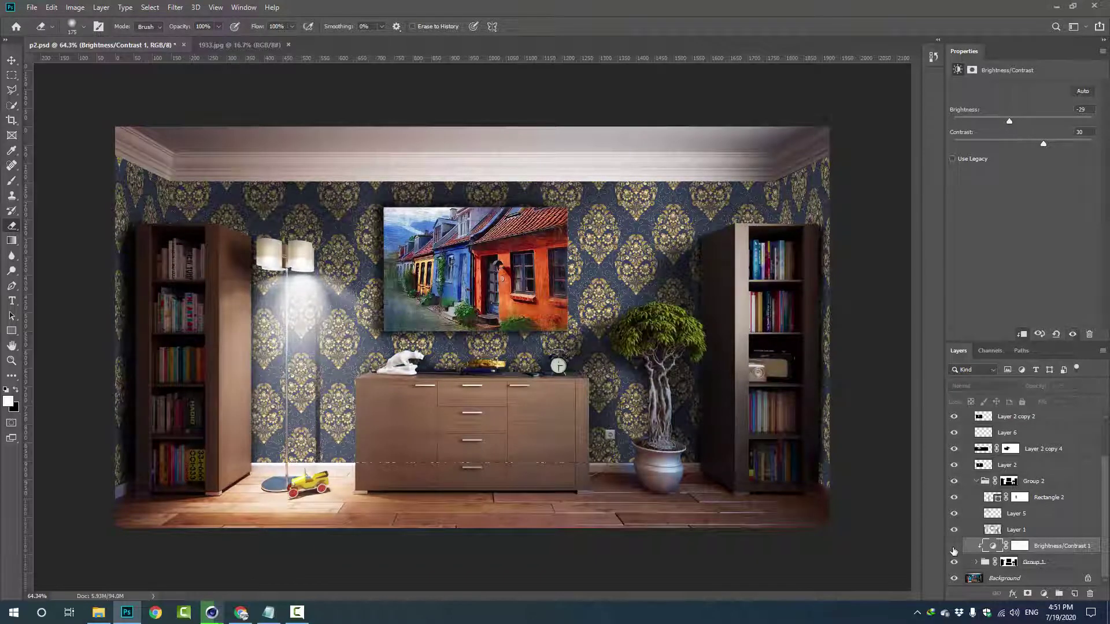
# Step: Toggle Group 3's visibility to compare, then select its layer mask
pyautogui.scroll(2, 977, 480)
pyautogui.click(954, 451)
pyautogui.scroll(-2, 1012, 491)
pyautogui.click(1000, 405)
pyautogui.click(1103, 51)
pyautogui.click(998, 49)
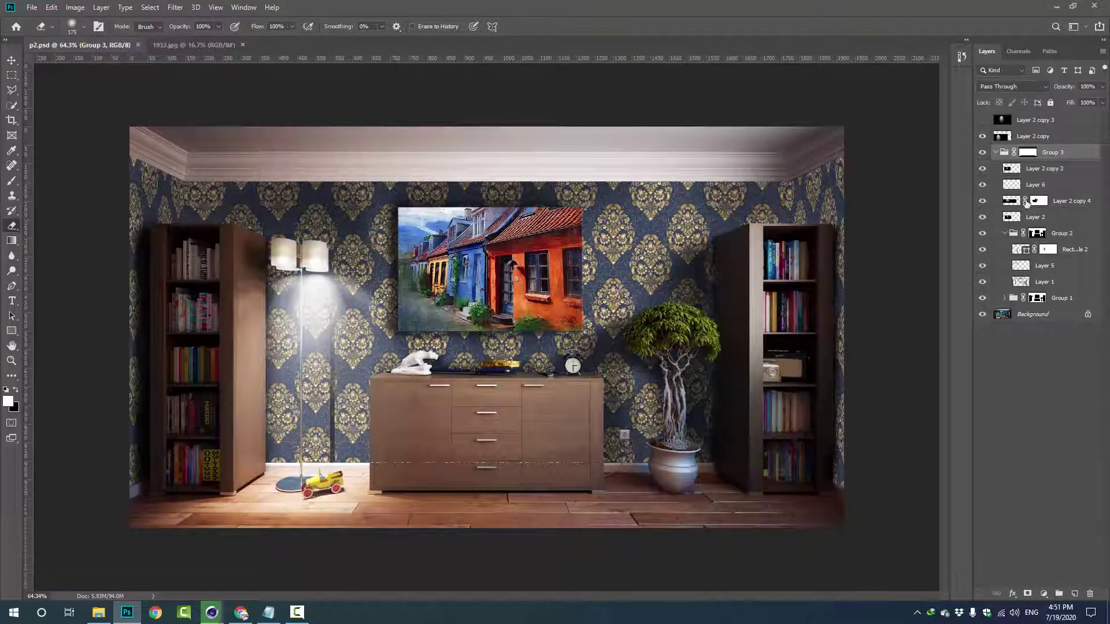
# Step: Move Layer 2 copy into Group 3 and add a black-to-white Gradient Map above it
pyautogui.moveTo(1034, 136); pyautogui.dragTo(1054, 152)
pyautogui.click(1044, 594)
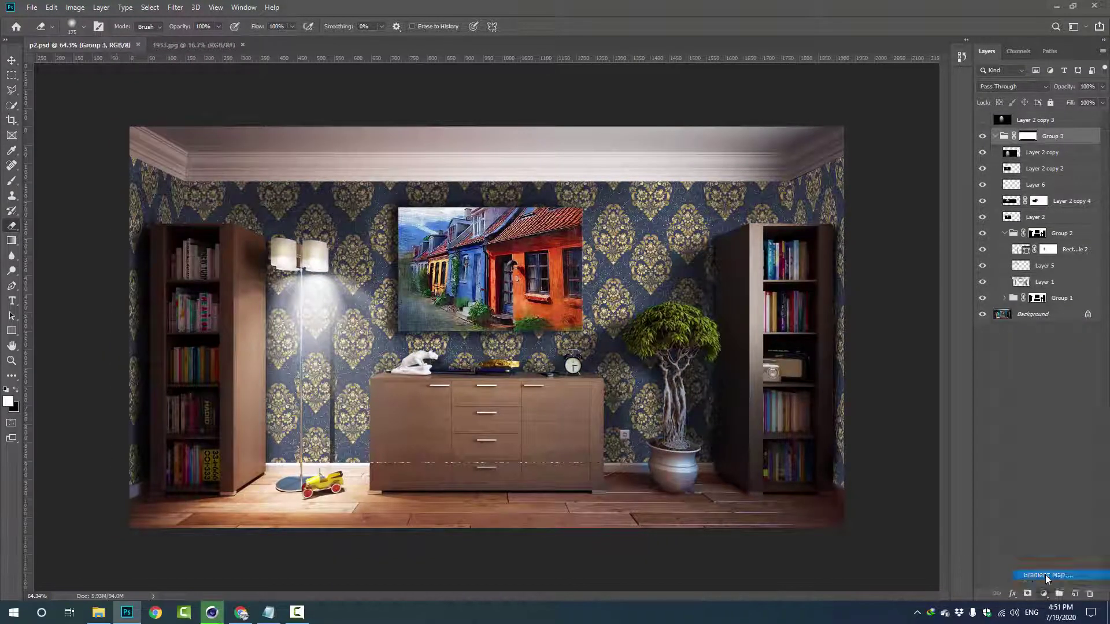
pyautogui.click(1035, 573)
pyautogui.click(1092, 93)
pyautogui.click(963, 117)
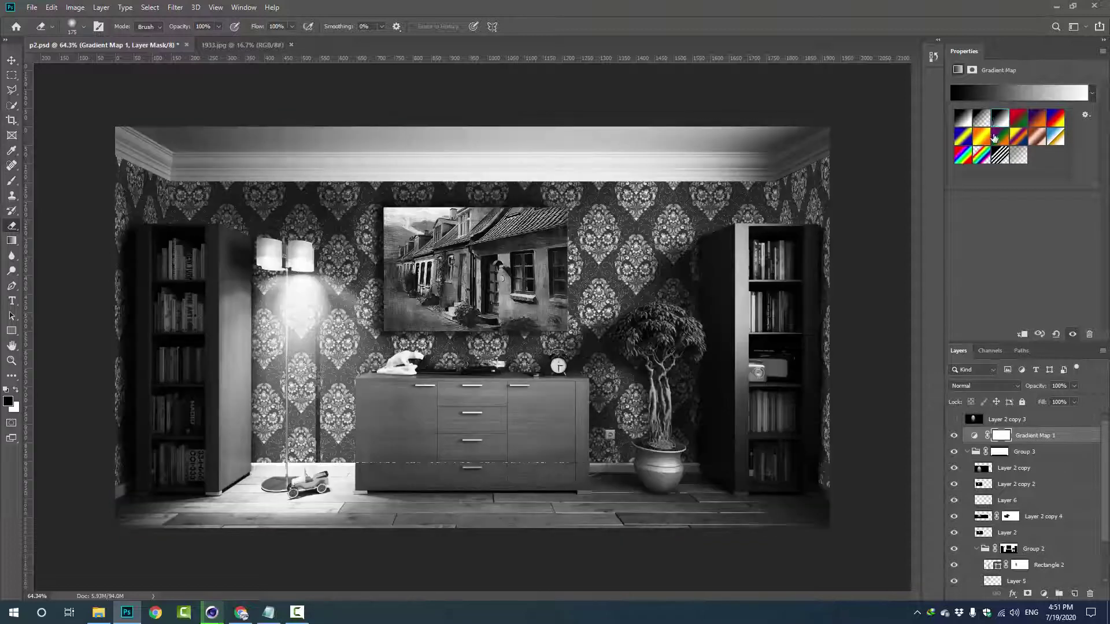
# Step: Set the gradient map's stops to orange for the darks and cream for the lights
pyautogui.click(1018, 93)
pyautogui.doubleClick(432, 302)
pyautogui.moveTo(917, 309); pyautogui.dragTo(914, 296)
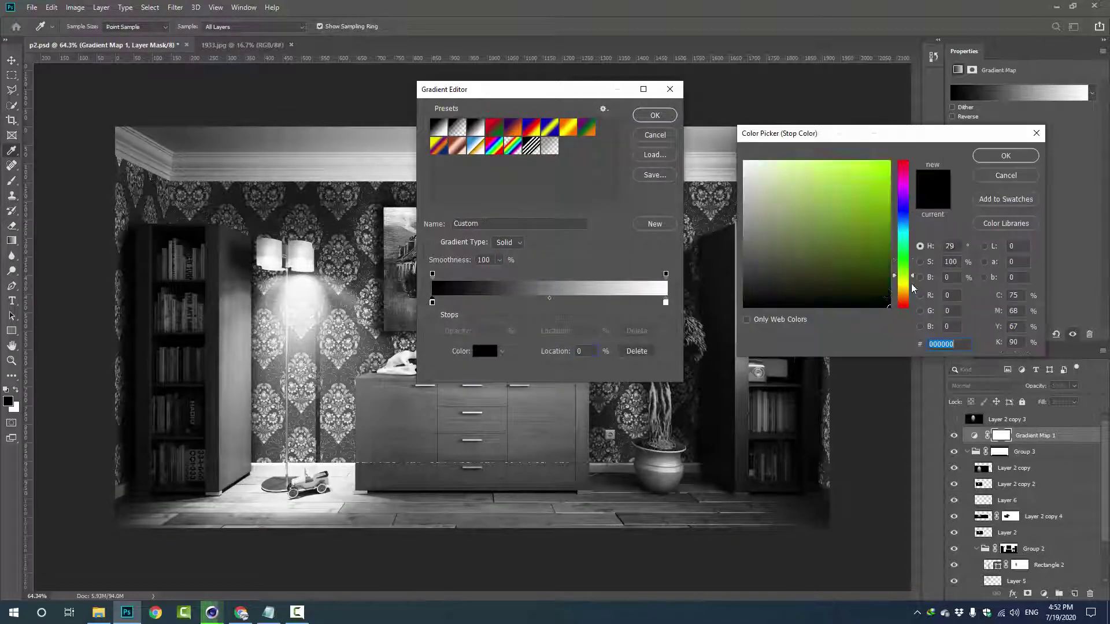
pyautogui.click(882, 186)
pyautogui.press('Return')
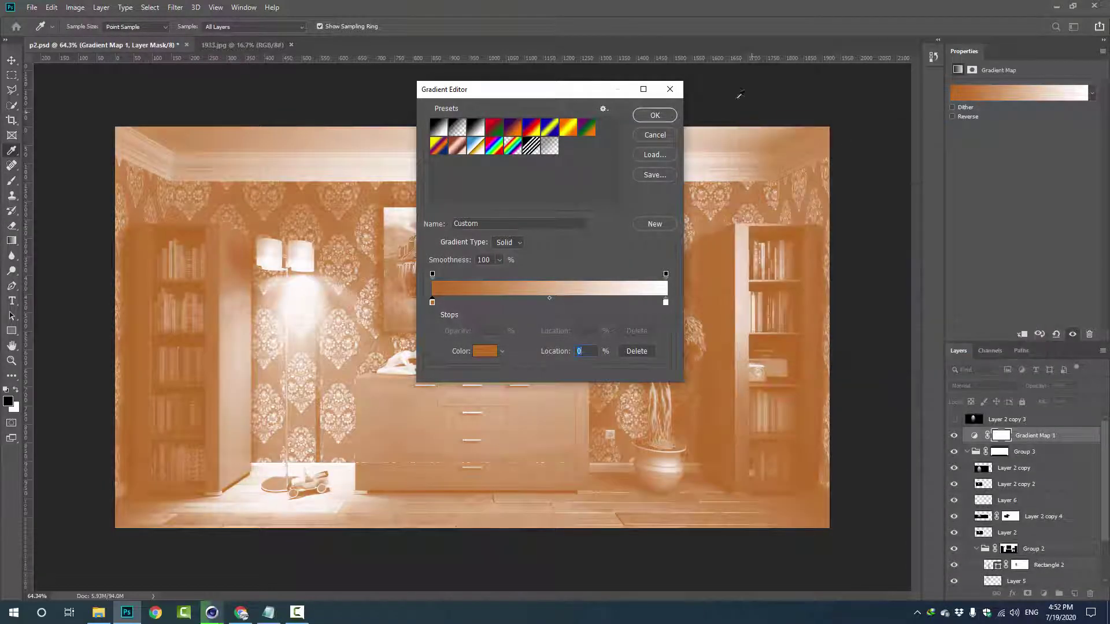
pyautogui.click(485, 351)
pyautogui.click(769, 174)
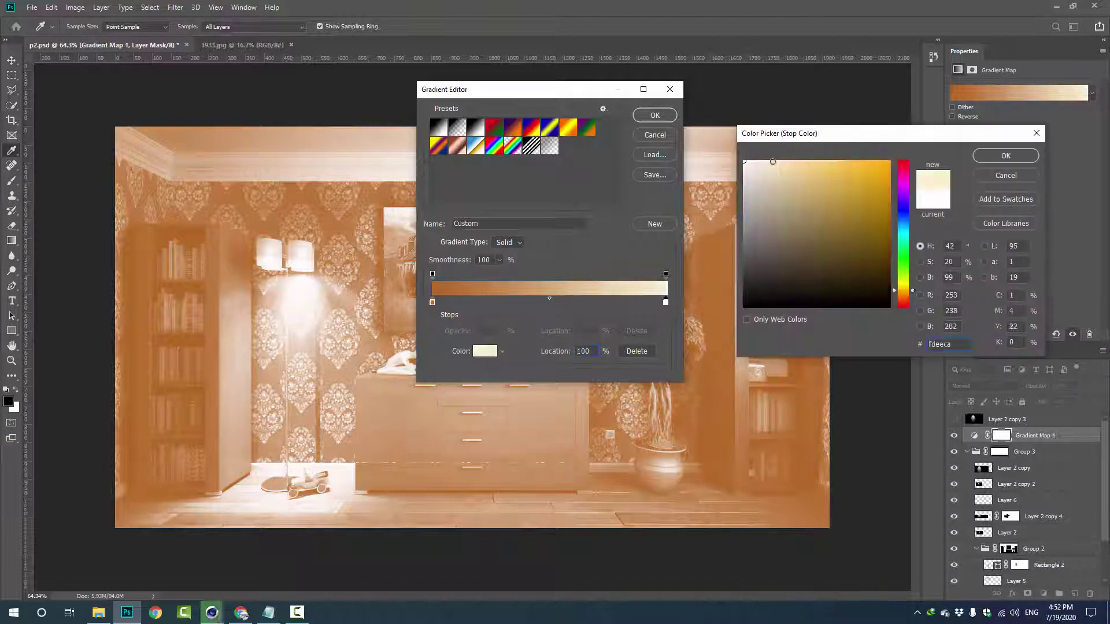
pyautogui.press('Return')
pyautogui.click(664, 115)
# Step: Set the gradient map to Soft Light blend mode at a low opacity of about 25%
pyautogui.press('Down')
pyautogui.press('Down')
pyautogui.press('Down')
pyautogui.press('Down')
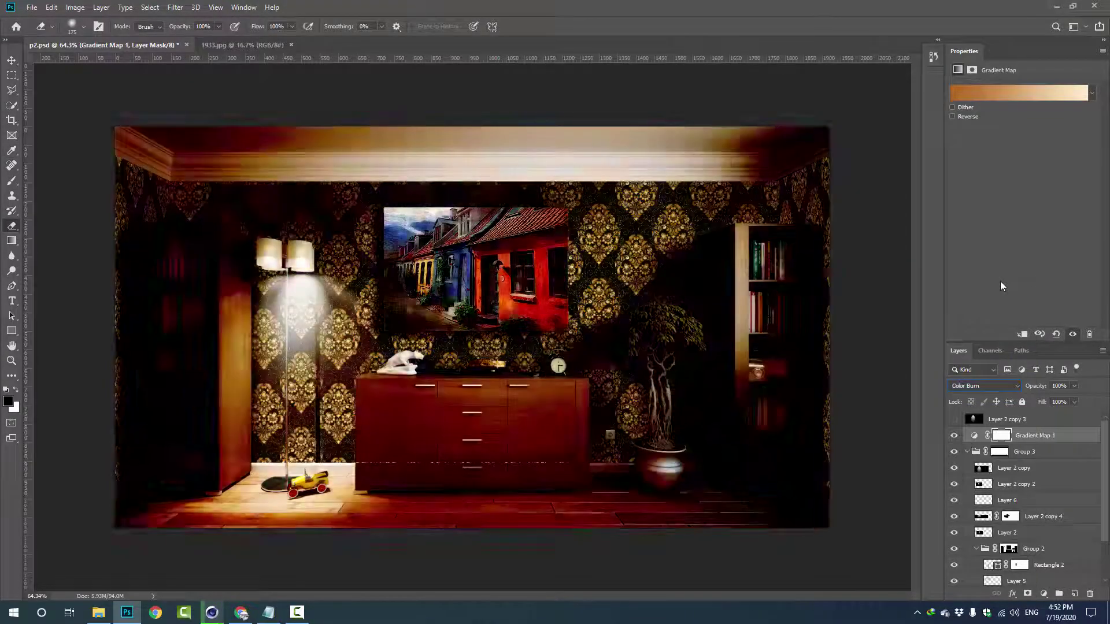
pyautogui.press('Down')
pyautogui.press('Down')
pyautogui.press('Down')
pyautogui.press('Down')
pyautogui.press('Down')
pyautogui.press('Down')
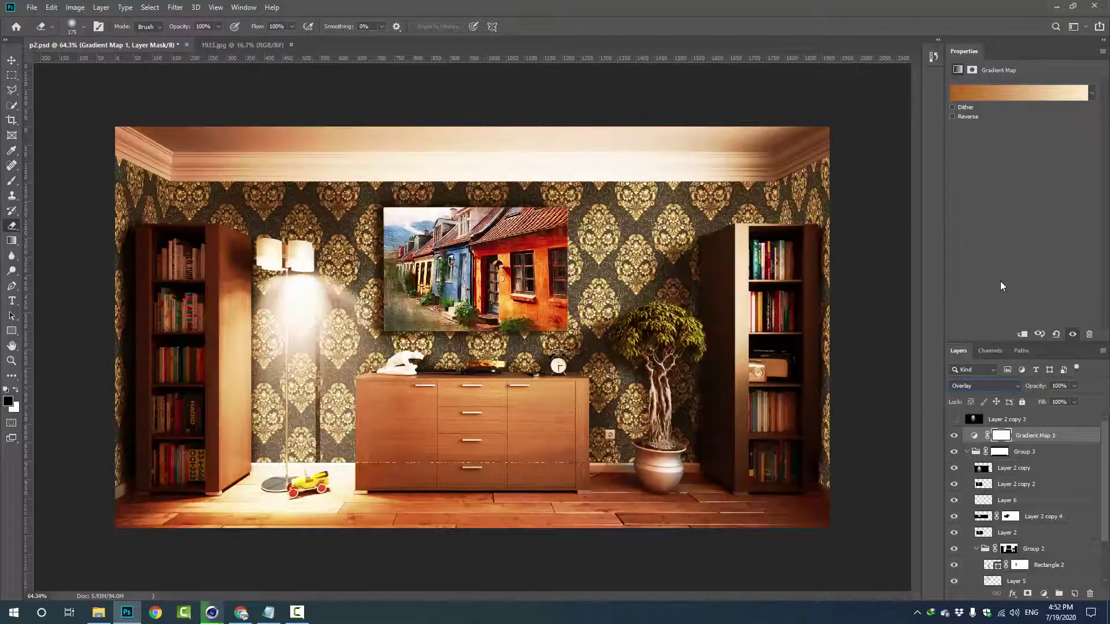
pyautogui.press('Down')
pyautogui.press('Down')
pyautogui.press('Up')
pyautogui.press('x')
pyautogui.click(1044, 437)
pyautogui.press('3')
pyautogui.press('5')
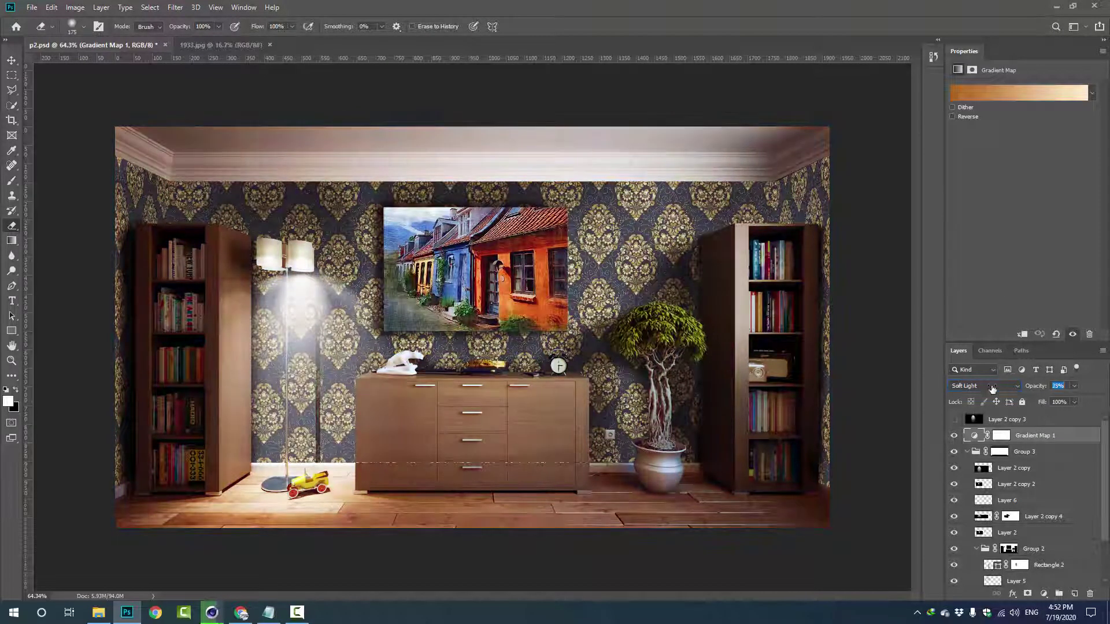
pyautogui.click(1043, 594)
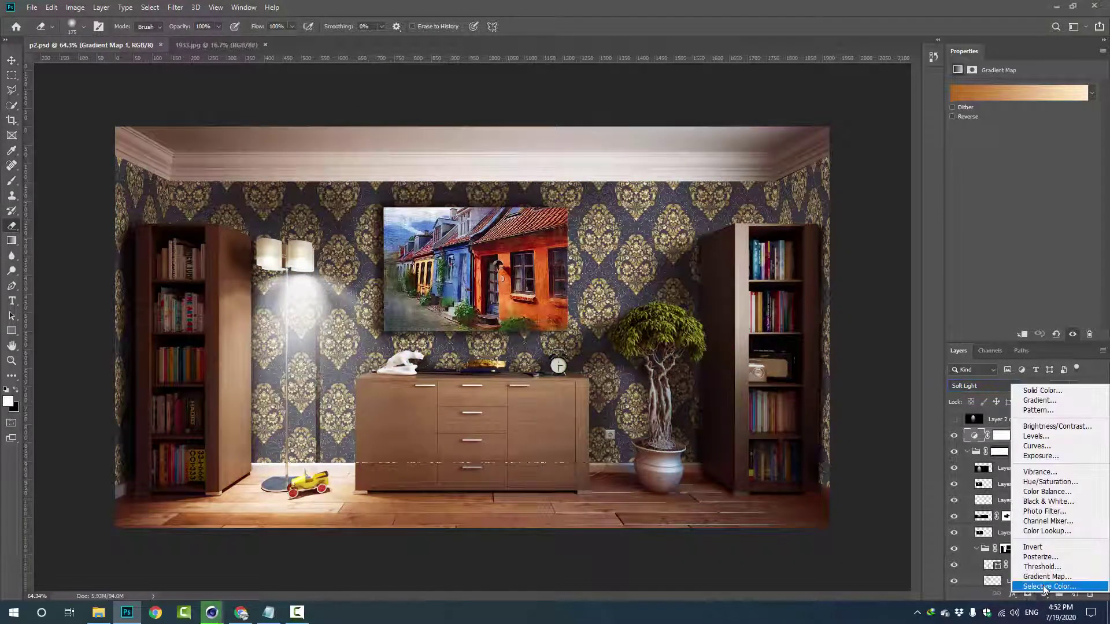
# Step: Add a Color Balance layer shifting midtones toward green and blue, tweak shadows and highlights, and save
pyautogui.click(1045, 491)
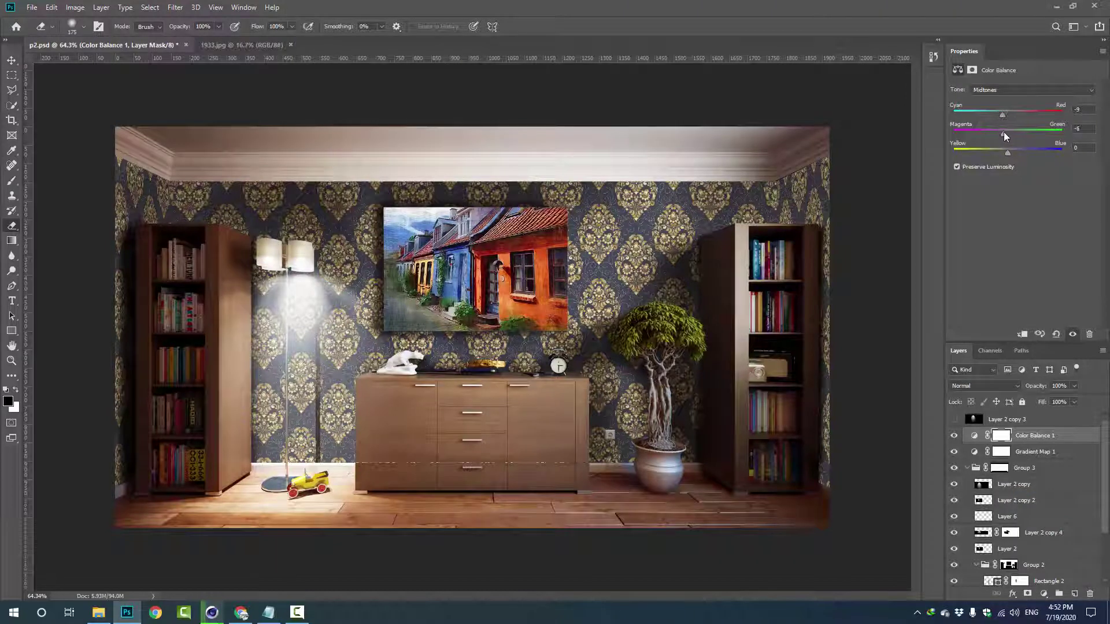
pyautogui.moveTo(1003, 133); pyautogui.dragTo(1014, 152)
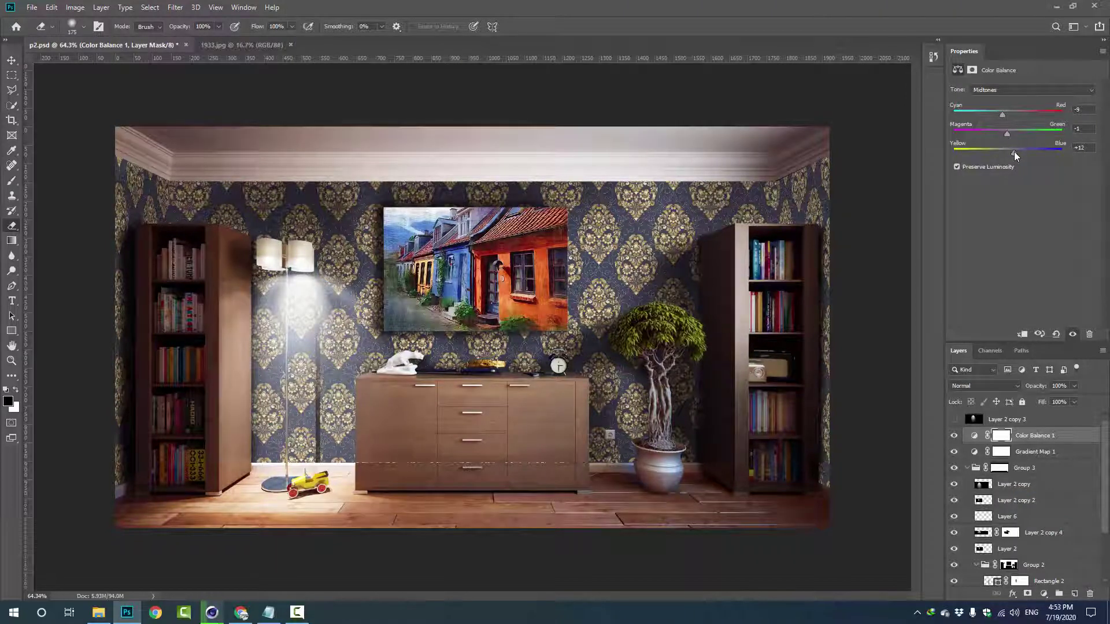
pyautogui.press('Up')
pyautogui.moveTo(1005, 133); pyautogui.dragTo(1005, 151)
pyautogui.click(1005, 89)
pyautogui.click(1002, 116)
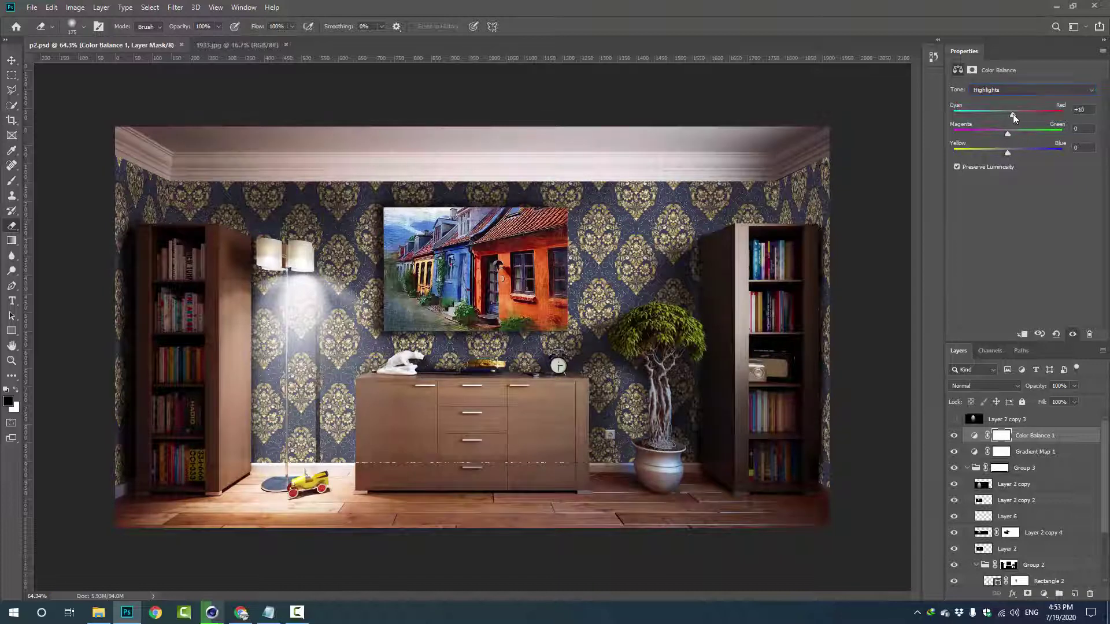
pyautogui.moveTo(1013, 113); pyautogui.dragTo(1010, 154)
pyautogui.hotkey('ctrl', 's')
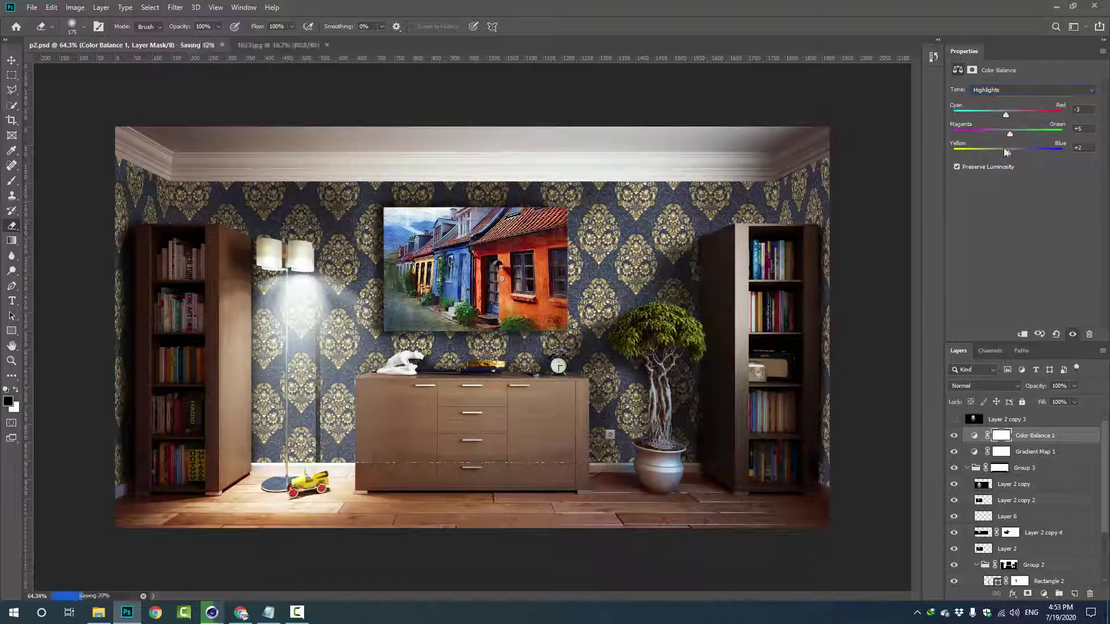
# Step: Group Color Balance 1, Gradient Map 1 and Group 3 into a new Group 4
pyautogui.keyDown('shift'); pyautogui.click(975, 452); pyautogui.keyUp('shift')
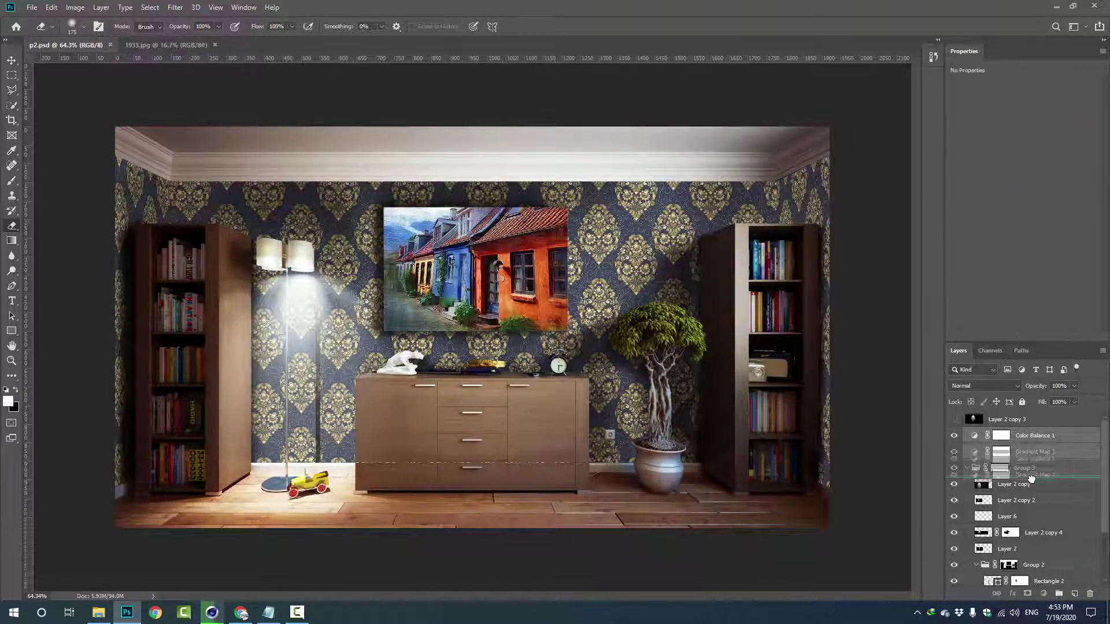
pyautogui.click(967, 467)
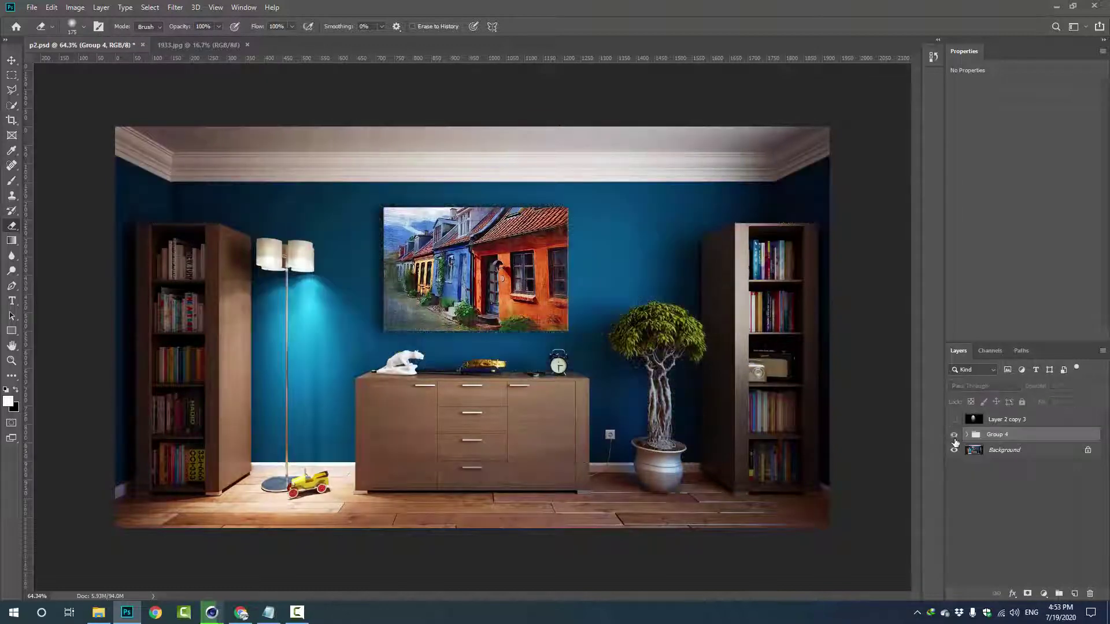
pyautogui.hotkey('ctrl', 'g')
pyautogui.click(976, 483)
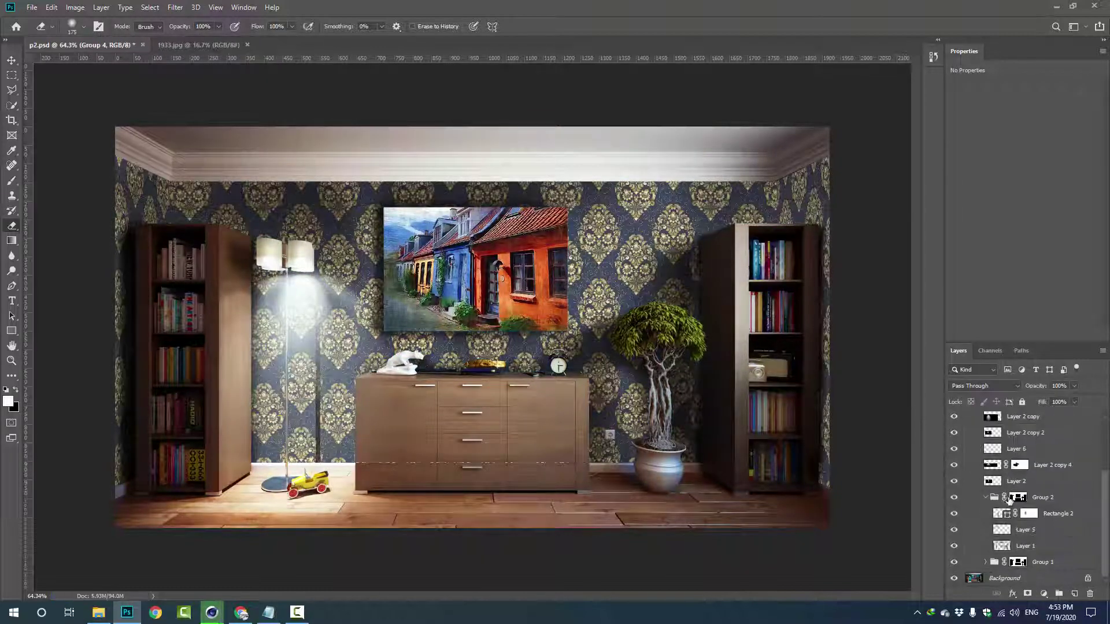
# Step: Select Layer 5 and ready a black brush at 16% opacity for painting
pyautogui.click(1040, 515)
pyautogui.press('b')
pyautogui.hotkey('alt', '[')
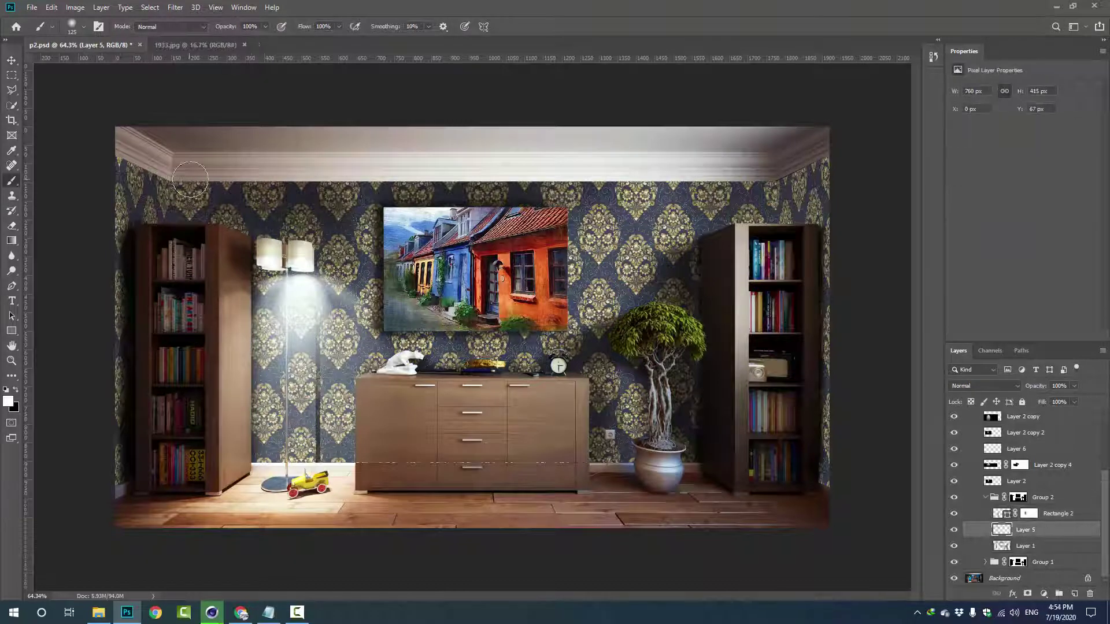
pyautogui.press('x')
pyautogui.click(169, 184)
pyautogui.hotkey('ctrl', 'z')
pyautogui.write('16')
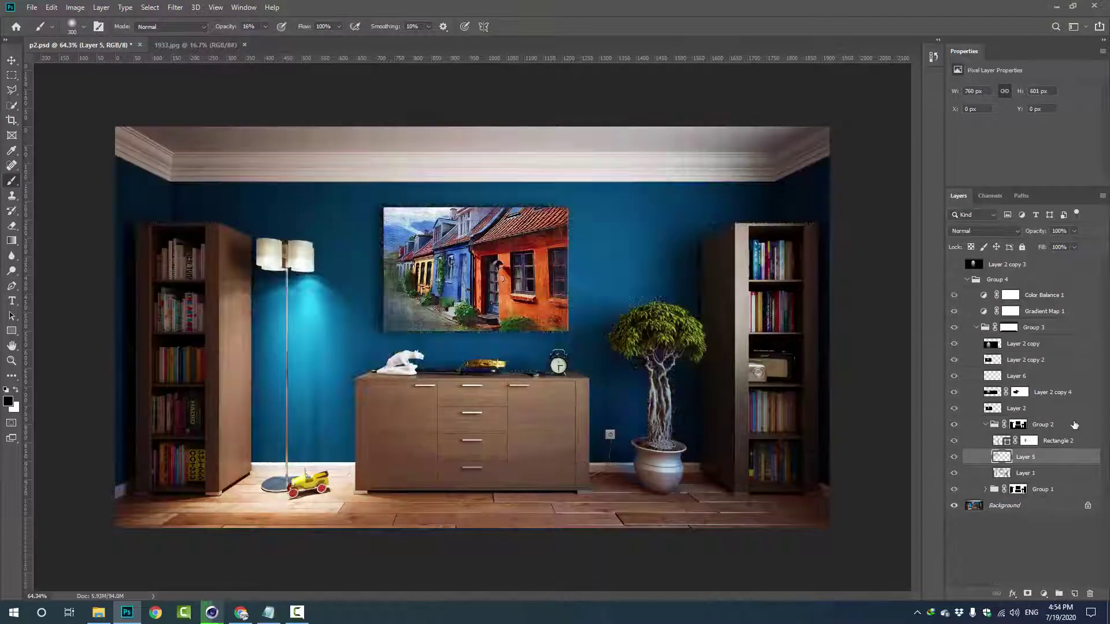
pyautogui.click(987, 489)
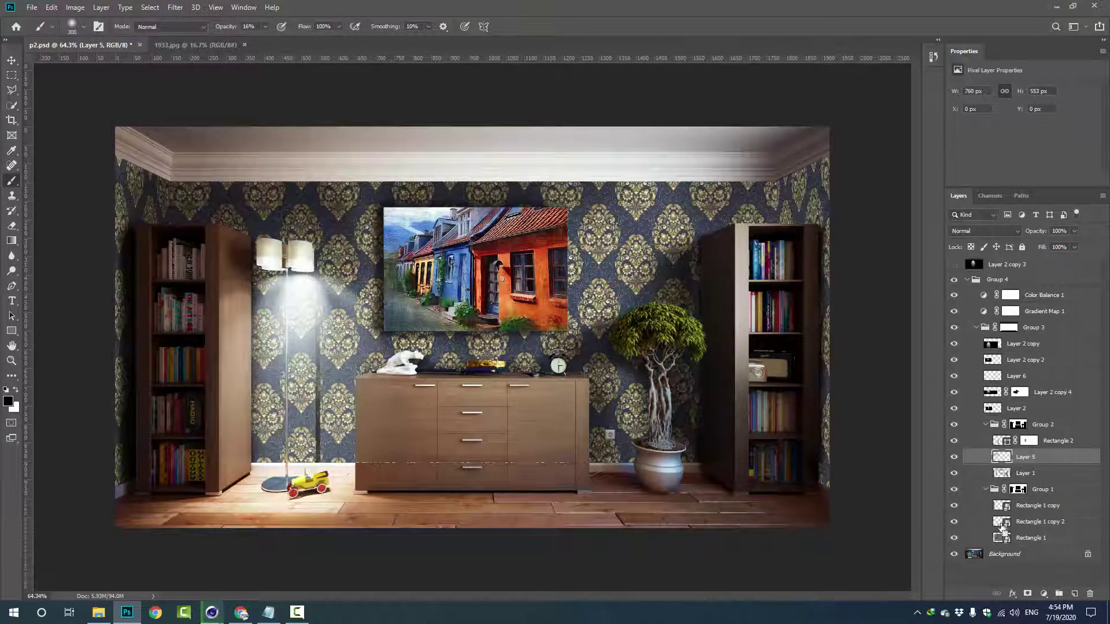
# Step: Shade the top-left corner, left side and right-bookcase wall with the soft black brush
pyautogui.press('[')
pyautogui.press('[')
pyautogui.press('[')
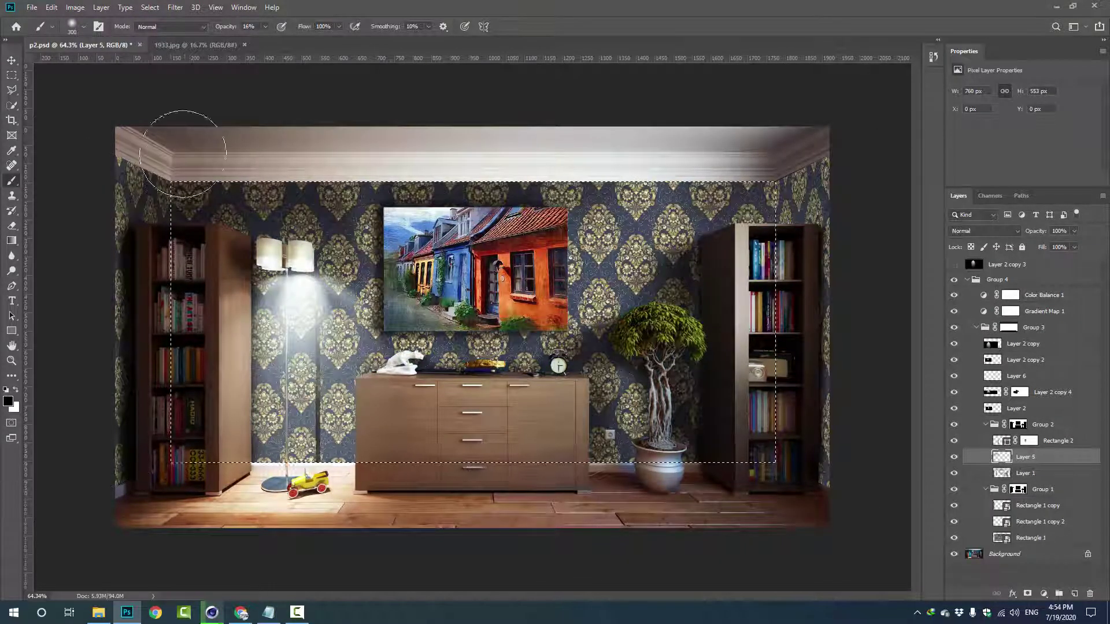
pyautogui.moveTo(136, 185); pyautogui.dragTo(161, 248)
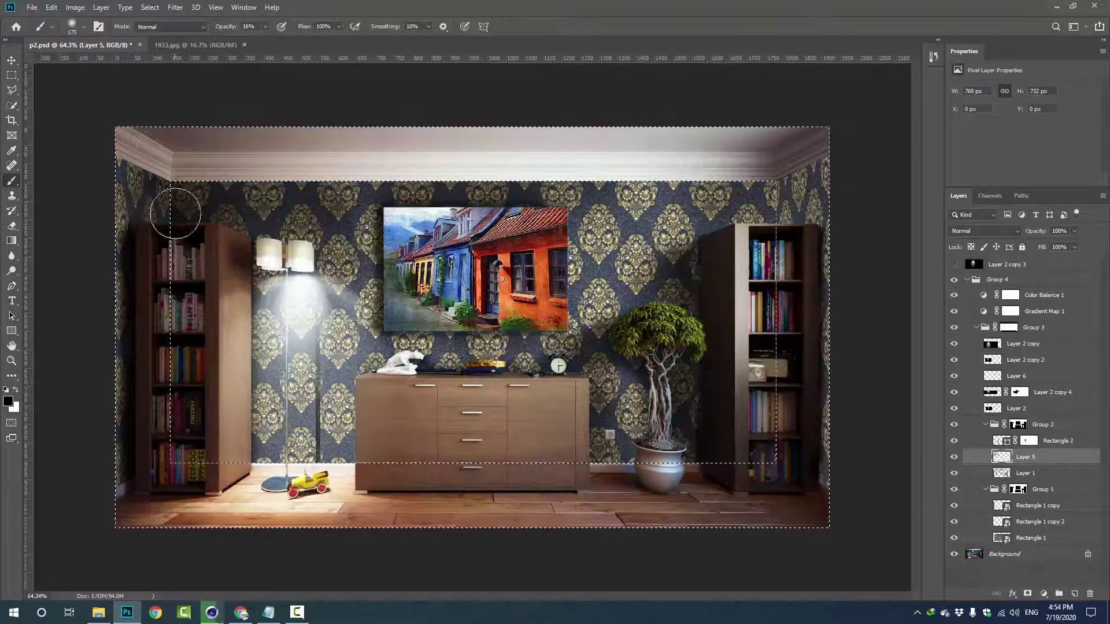
pyautogui.moveTo(173, 210)
pyautogui.mouseDown()
pyautogui.moveTo(119, 317)
pyautogui.moveTo(104, 451)
pyautogui.mouseUp()
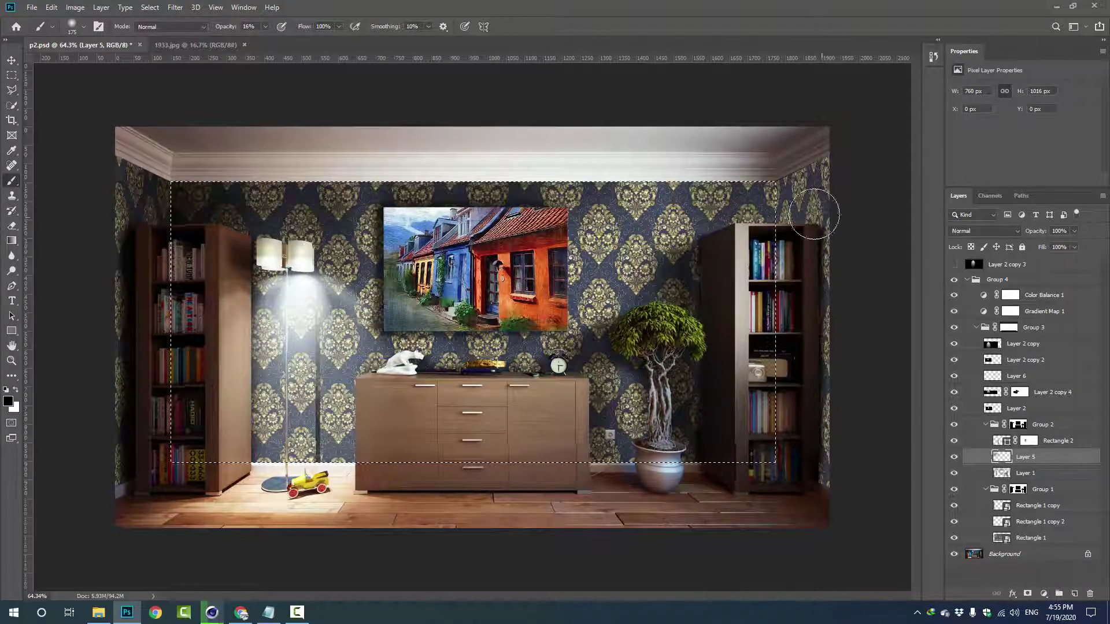
pyautogui.moveTo(775, 183); pyautogui.dragTo(723, 251)
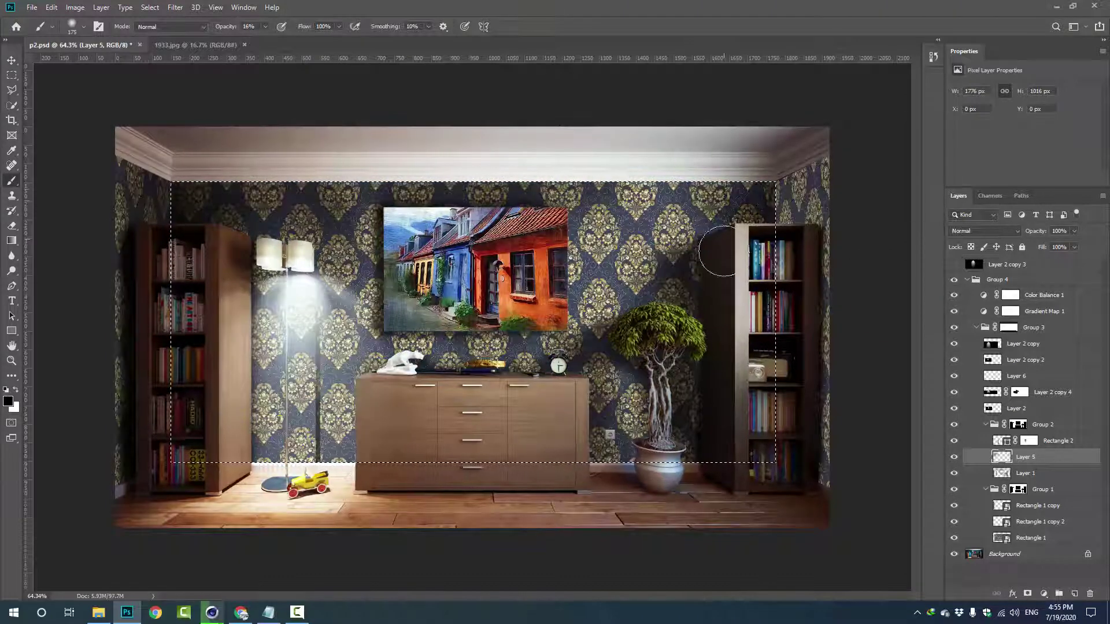
# Step: Invert the selection, darken the outer edges, compare with Group 4 toggled, and save
pyautogui.hotkey('ctrl', 'shift', 'i')
pyautogui.press(']')
pyautogui.press(']')
pyautogui.press(']')
pyautogui.moveTo(818, 161)
pyautogui.mouseDown()
pyautogui.moveTo(854, 191)
pyautogui.moveTo(825, 322)
pyautogui.mouseUp()
pyautogui.press('[')
pyautogui.press('[')
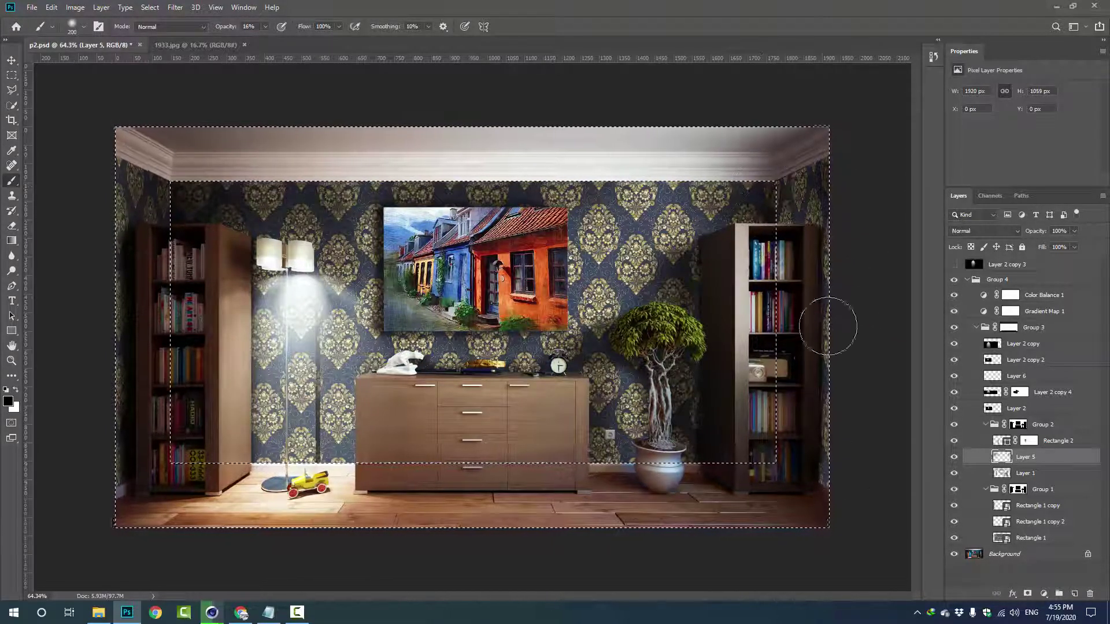
pyautogui.click(954, 280)
pyautogui.press('[')
pyautogui.press('[')
pyautogui.press('[')
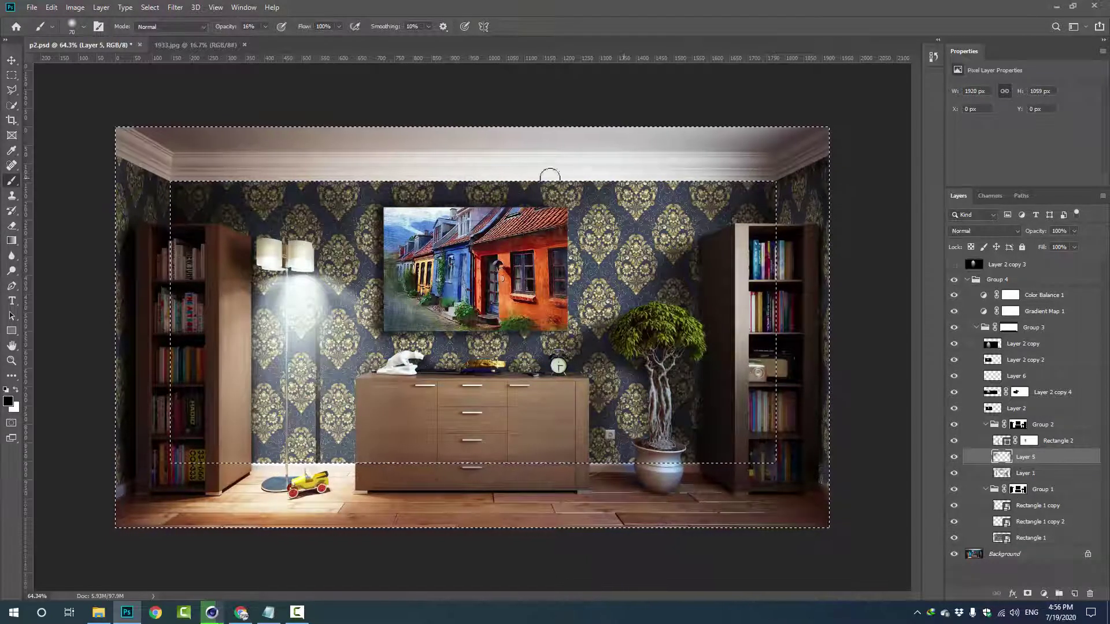
pyautogui.click(954, 279)
pyautogui.press('1')
pyautogui.press('6')
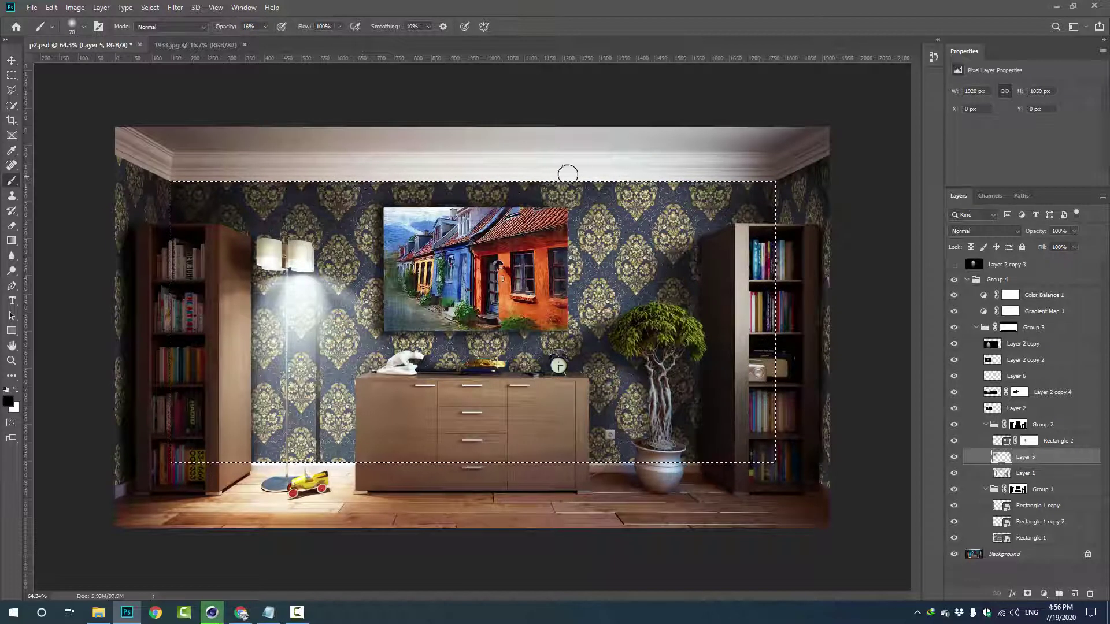
pyautogui.hotkey('ctrl', 's')
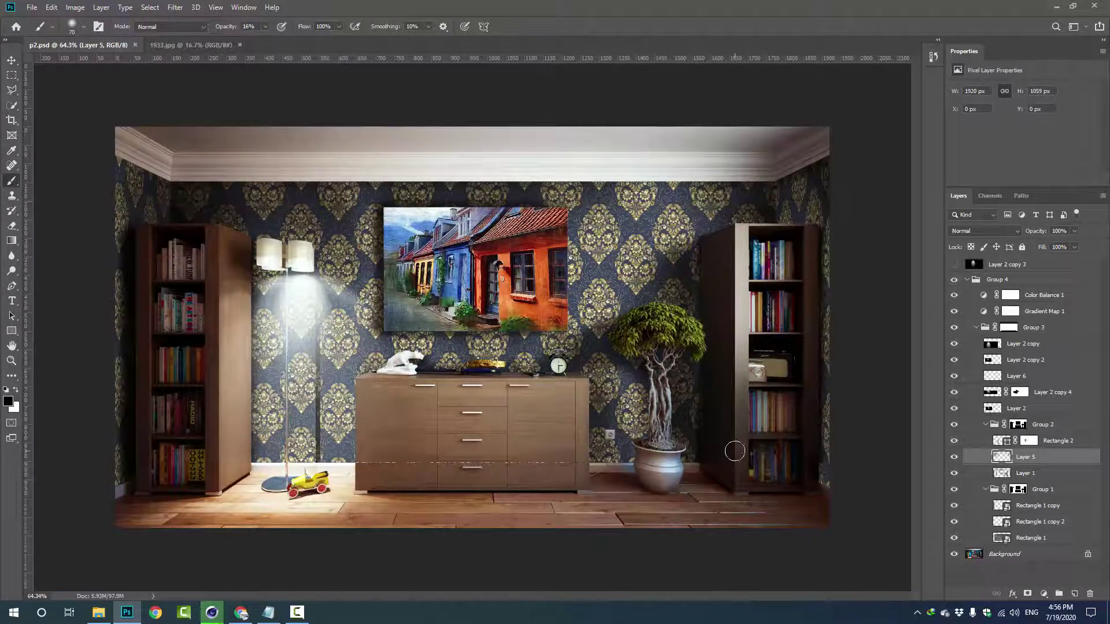
pyautogui.scroll(5, 642, 473)
# Step: Add a Hue/Saturation adjustment above Background and shift the hue of the blue tones
pyautogui.click(1006, 554)
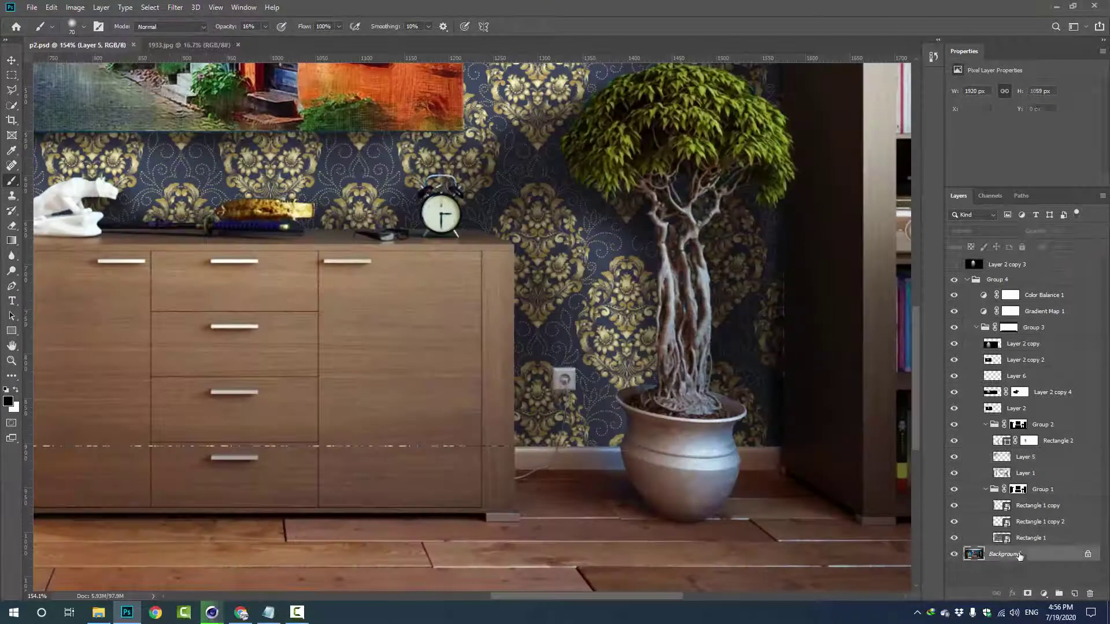
pyautogui.click(1044, 594)
pyautogui.click(1050, 485)
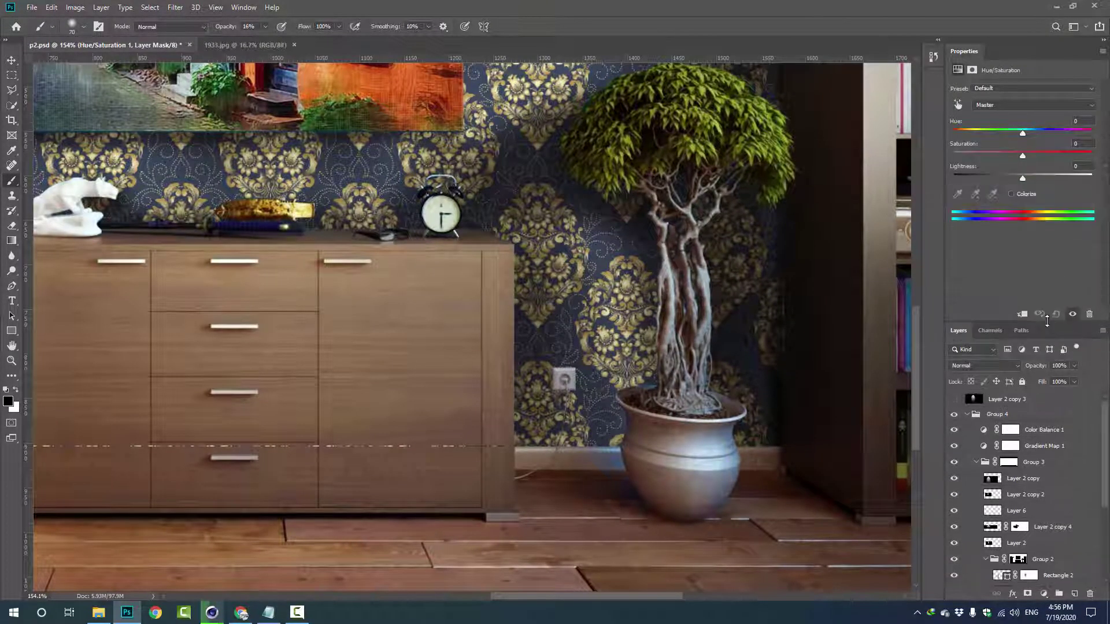
pyautogui.click(994, 105)
pyautogui.click(982, 158)
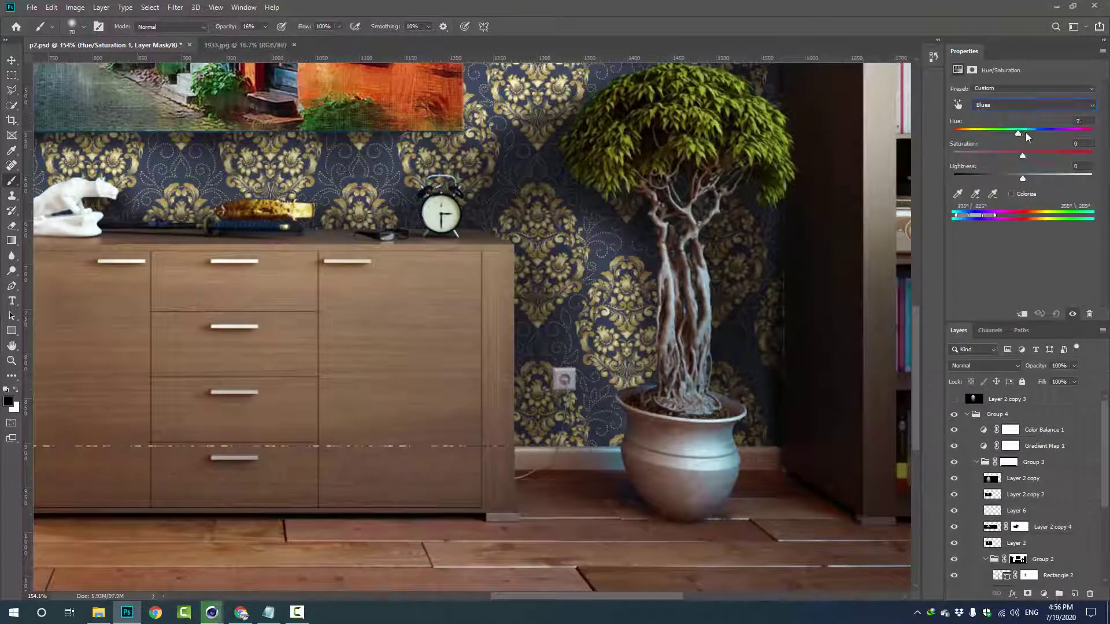
pyautogui.moveTo(1046, 153)
pyautogui.mouseDown()
pyautogui.moveTo(1022, 155)
pyautogui.moveTo(1024, 135)
pyautogui.moveTo(1008, 134)
pyautogui.moveTo(1062, 158)
pyautogui.moveTo(1028, 152)
pyautogui.mouseUp()
# Step: Enable Colorize on the Hue/Saturation layer and invert its mask to hide the effect
pyautogui.hotkey('ctrl', '0')
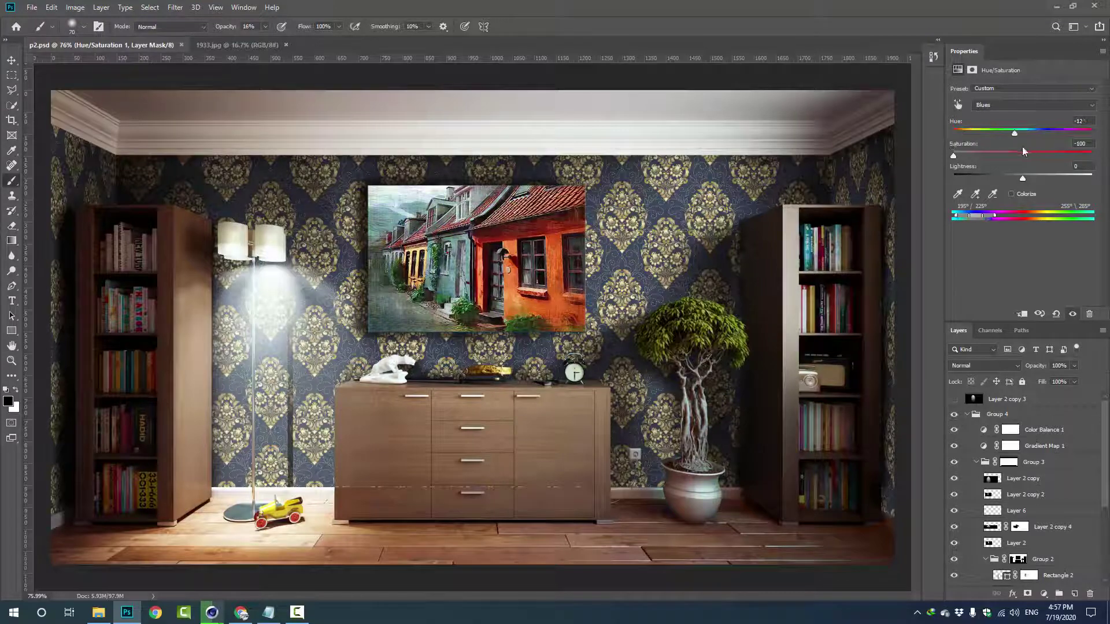
pyautogui.scroll(3, 805, 436)
pyautogui.scroll(-3, 805, 436)
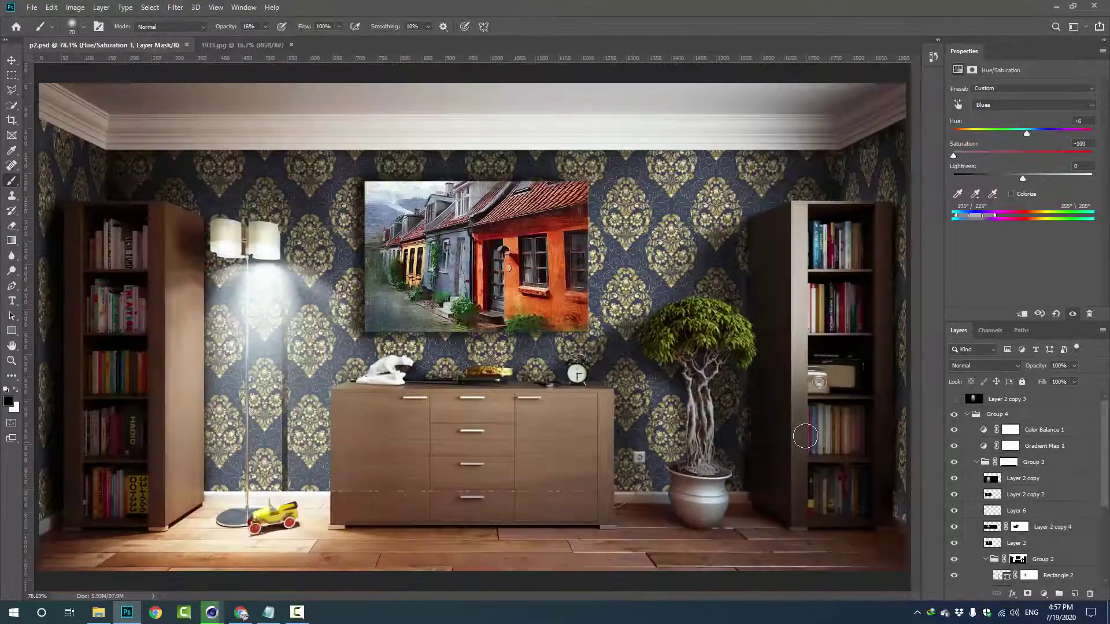
pyautogui.click(1015, 195)
pyautogui.scroll(-5, 1023, 520)
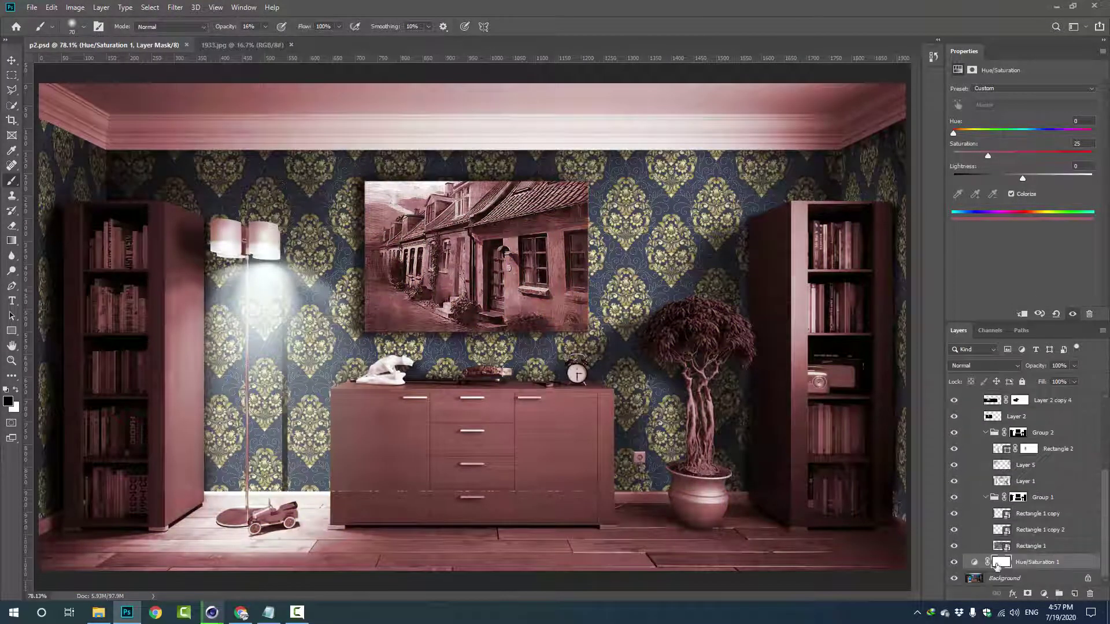
pyautogui.click(998, 561)
pyautogui.hotkey('ctrl', 'i')
pyautogui.scroll(3, 709, 537)
# Step: Paint white over the plant pot to reveal the tint, warm its hue toward gold, and save
pyautogui.press('x')
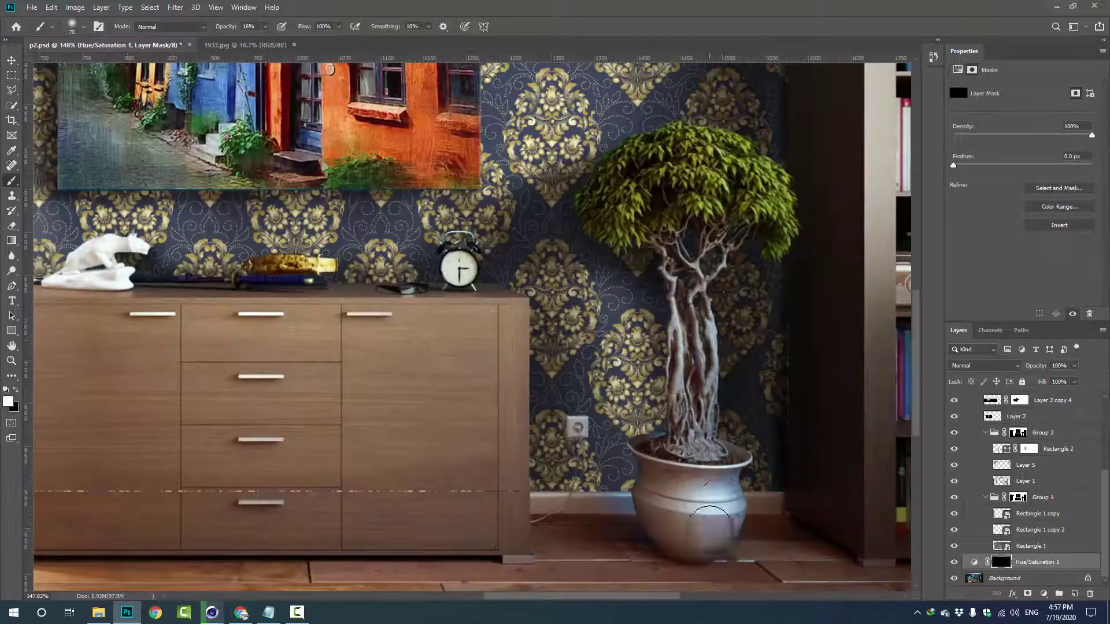
pyautogui.moveTo(711, 491)
pyautogui.mouseDown()
pyautogui.moveTo(714, 537)
pyautogui.moveTo(665, 450)
pyautogui.mouseUp()
pyautogui.press('x')
pyautogui.click(975, 562)
pyautogui.moveTo(954, 132); pyautogui.dragTo(962, 133)
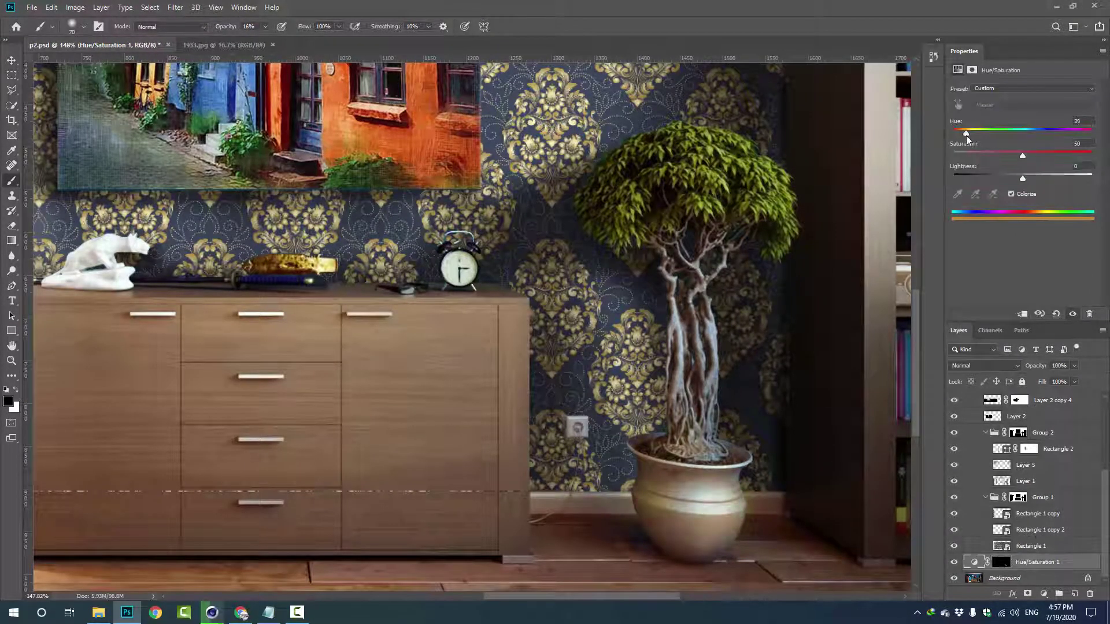
pyautogui.hotkey('ctrl', '0')
pyautogui.hotkey('ctrl', 's')
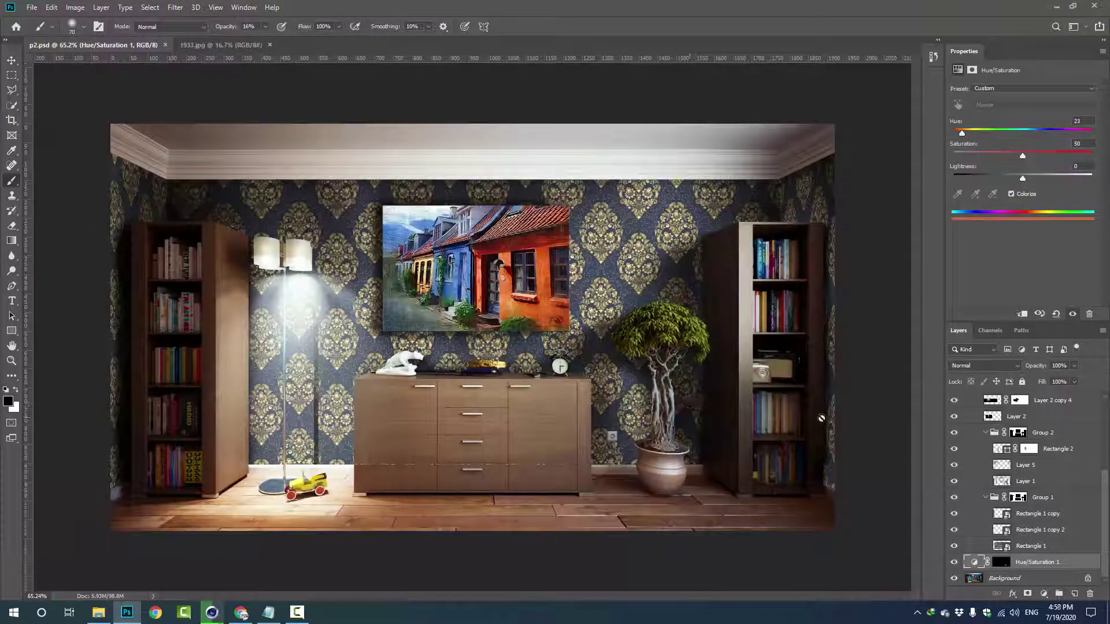
pyautogui.scroll(3, 217, 489)
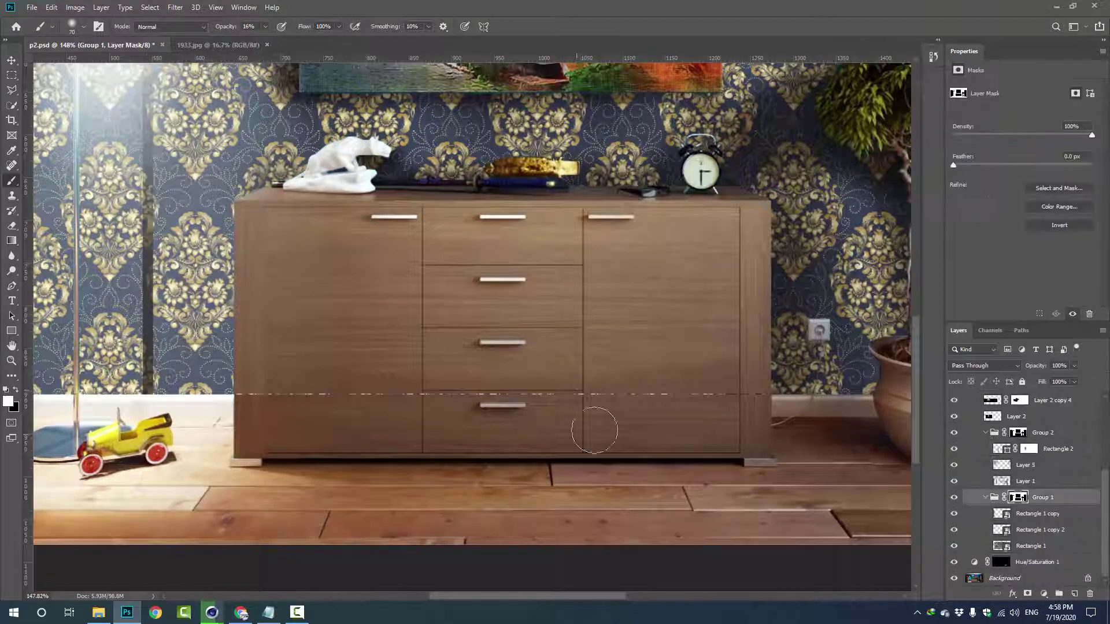
# Step: Check Group 2's mask and visibility and step back to the Layer 2 copy layer
pyautogui.press('x')
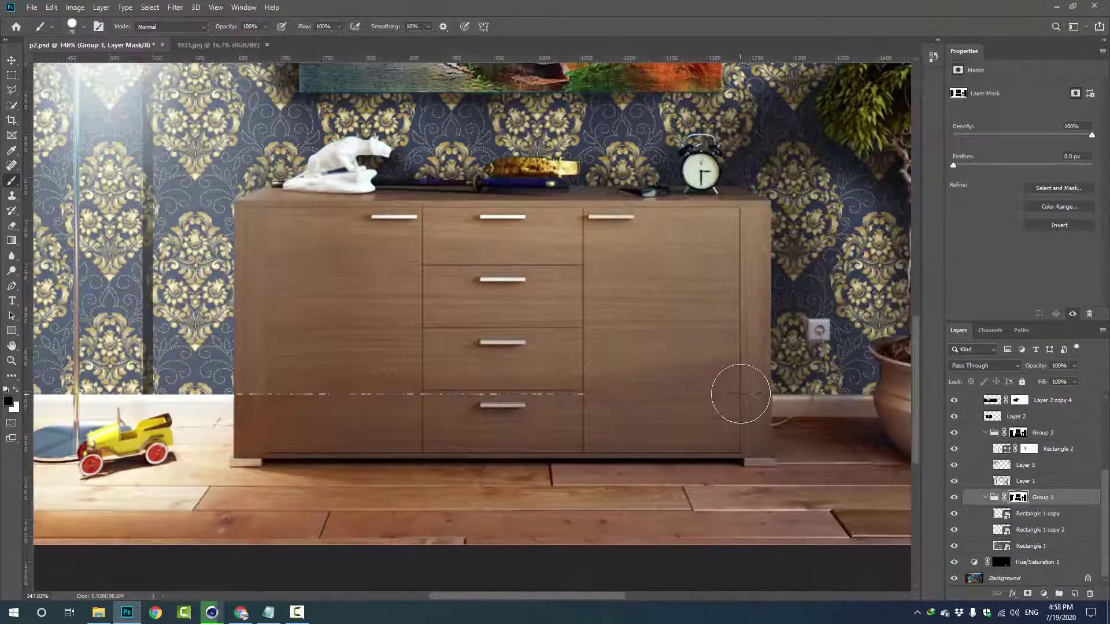
pyautogui.hotkey('alt', ']')
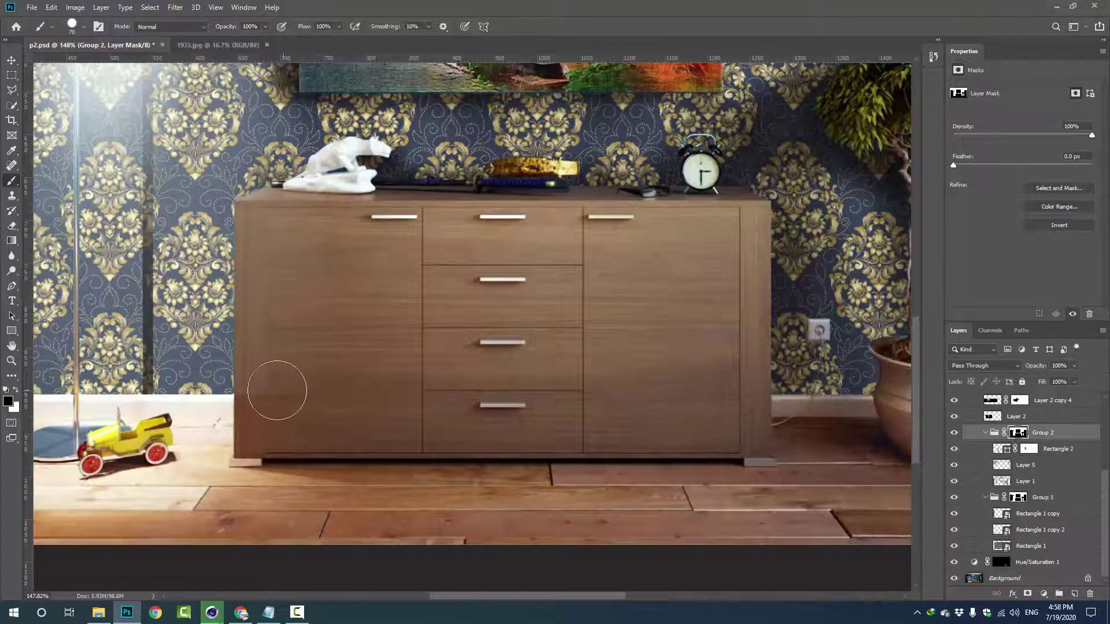
pyautogui.scroll(4, 278, 384)
pyautogui.click(955, 433)
pyautogui.hotkey('ctrl', 'alt', 'z')
pyautogui.hotkey('ctrl', 'alt', 'z')
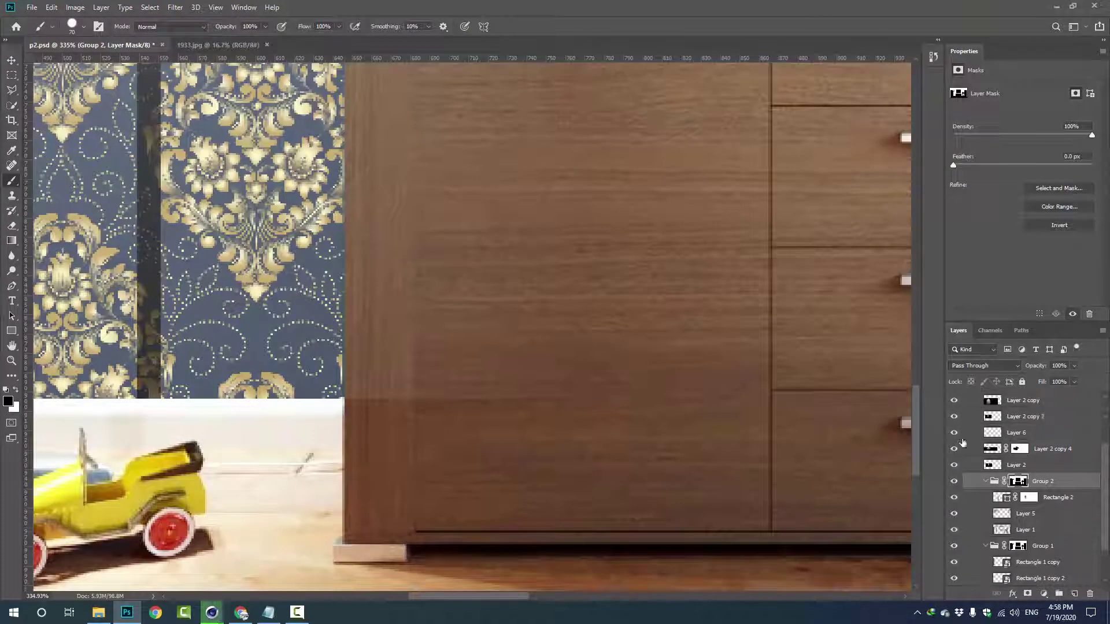
pyautogui.scroll(-2, 466, 346)
# Step: Look over the Eraser's brush presets, fit the room on screen, and save
pyautogui.rightClick(554, 376)
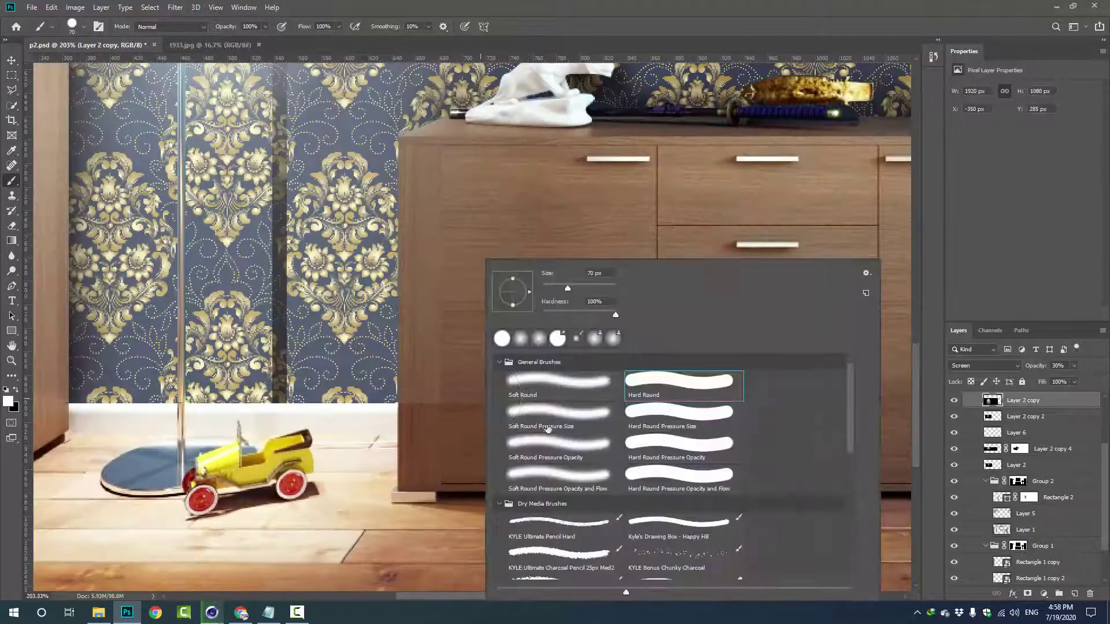
pyautogui.press('e')
pyautogui.rightClick(611, 436)
pyautogui.press('Escape')
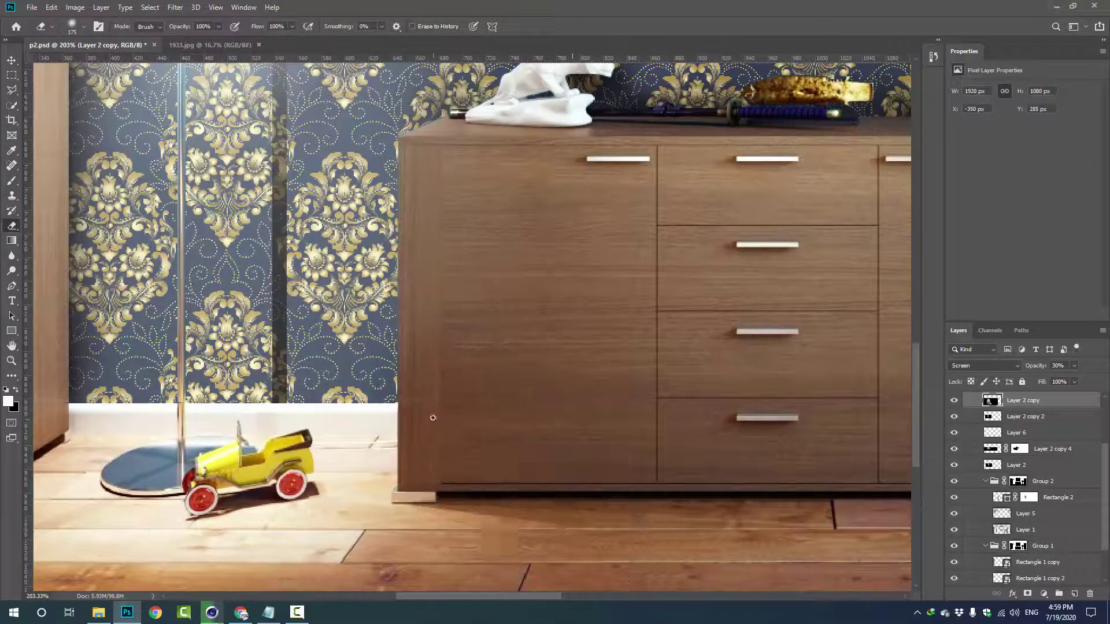
pyautogui.hotkey('ctrl', '0')
pyautogui.hotkey('ctrl', 's')
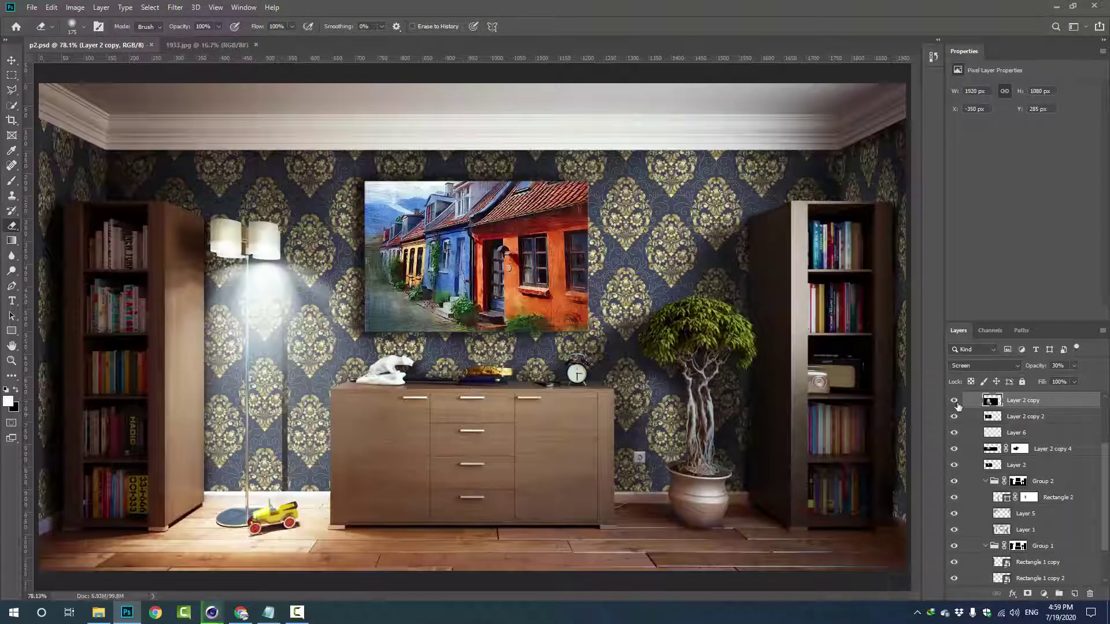
# Step: Toggle Group 4's visibility to compare, then collapse and select Group 4
pyautogui.scroll(3, 957, 411)
pyautogui.click(955, 414)
pyautogui.click(954, 414)
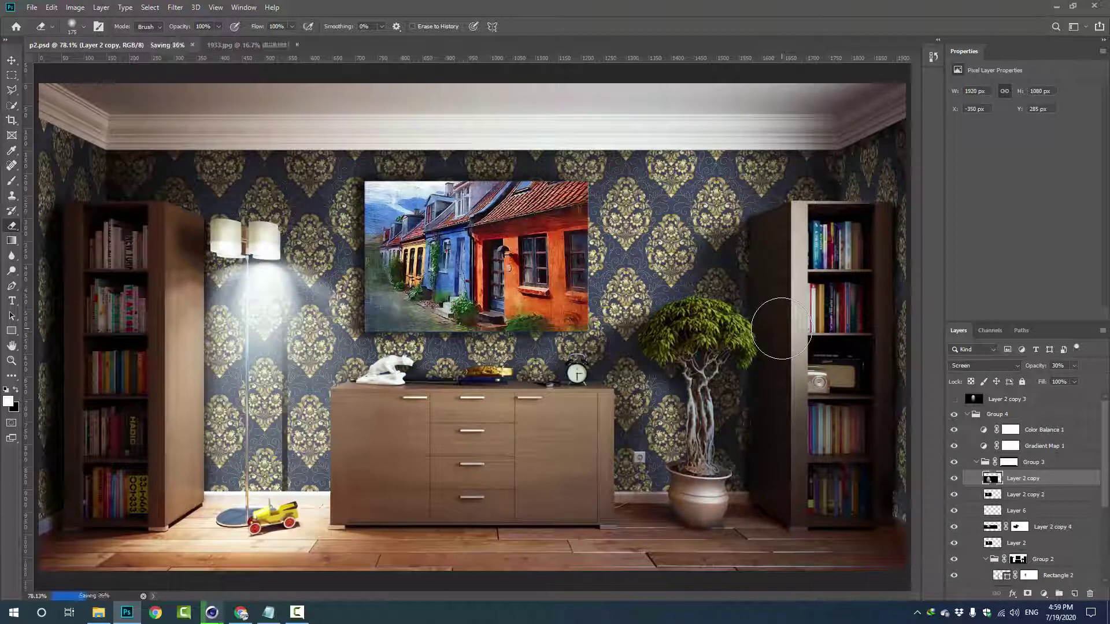
pyautogui.click(966, 414)
pyautogui.click(1011, 415)
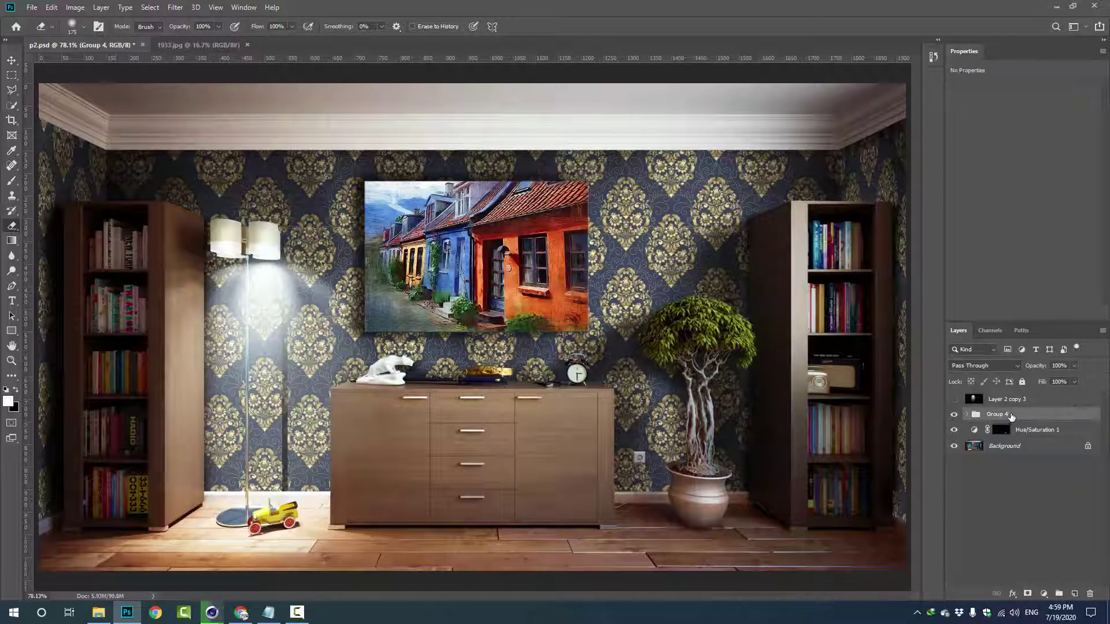
# Step: Merge all visible layers into a new layer and convert it to a smart object
pyautogui.rightClick(987, 561)
pyautogui.press('Escape')
pyautogui.hotkey('ctrl', 'alt', 'shift', 'e')
pyautogui.rightClick(998, 416)
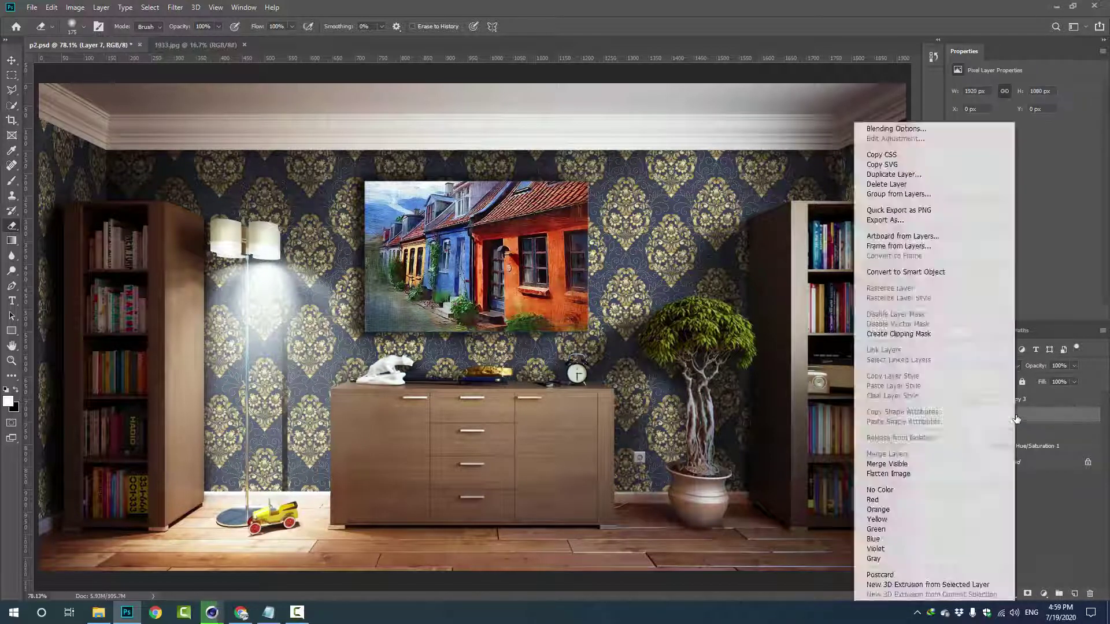
pyautogui.click(902, 271)
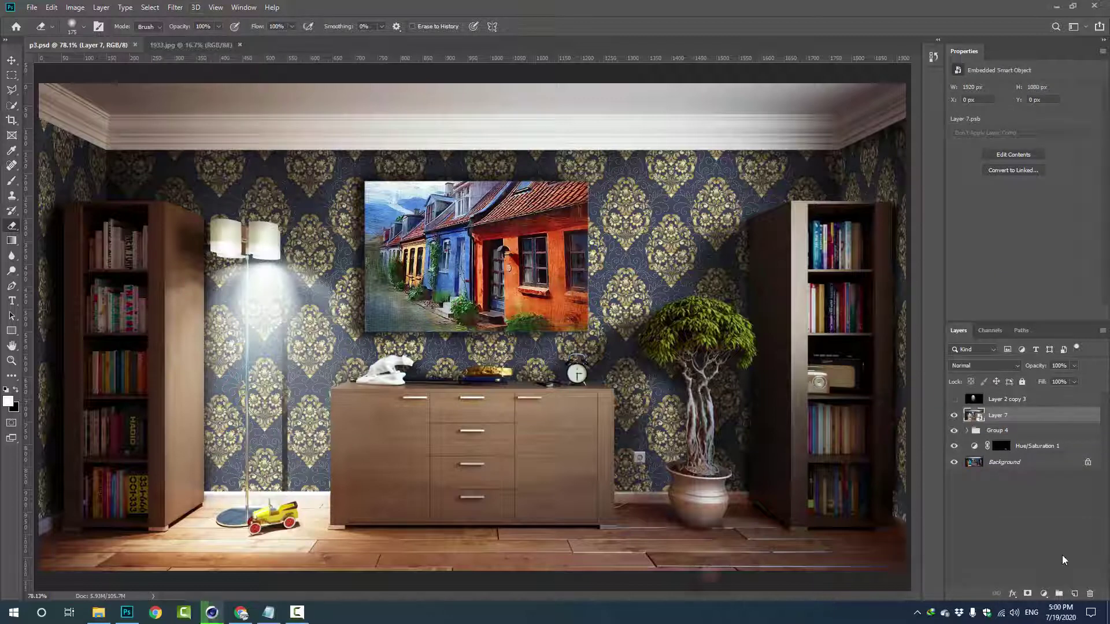
# Step: In Camera Raw Filter, raise contrast, shadows, whites and clarity, and cool the temperature
pyautogui.click(175, 7)
pyautogui.click(191, 78)
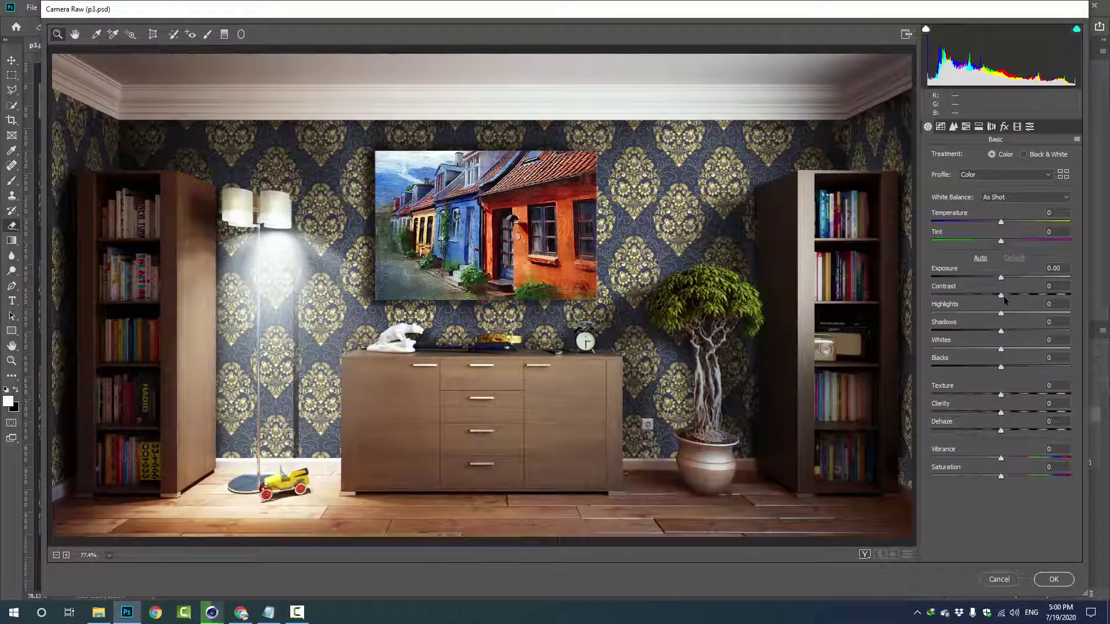
pyautogui.moveTo(1001, 294); pyautogui.dragTo(1015, 332)
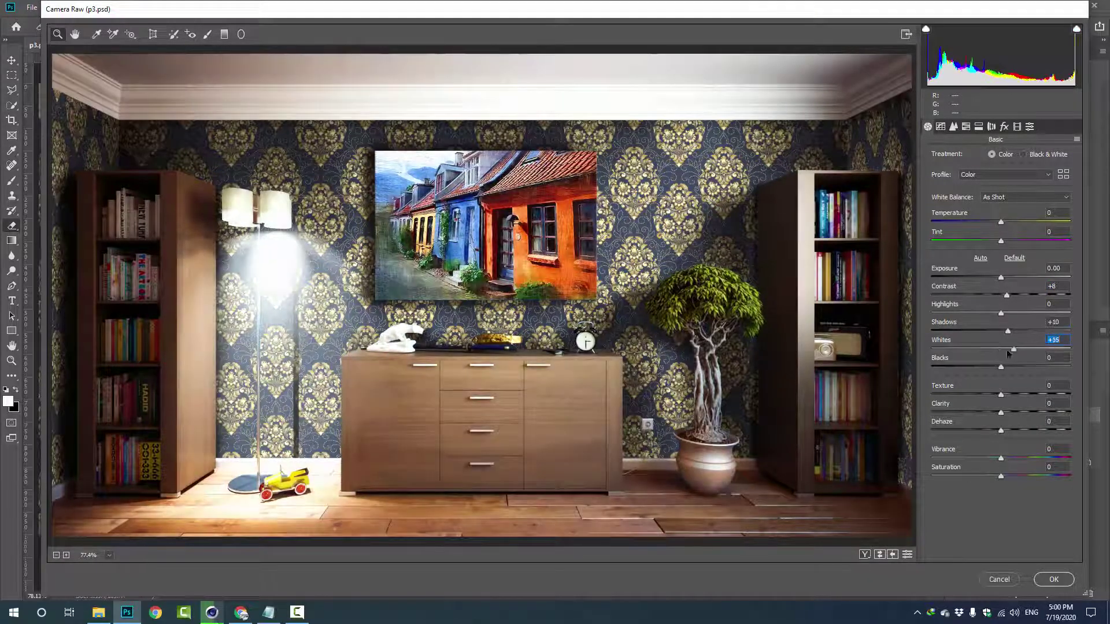
pyautogui.click(1003, 350)
pyautogui.moveTo(1002, 412); pyautogui.dragTo(1037, 400)
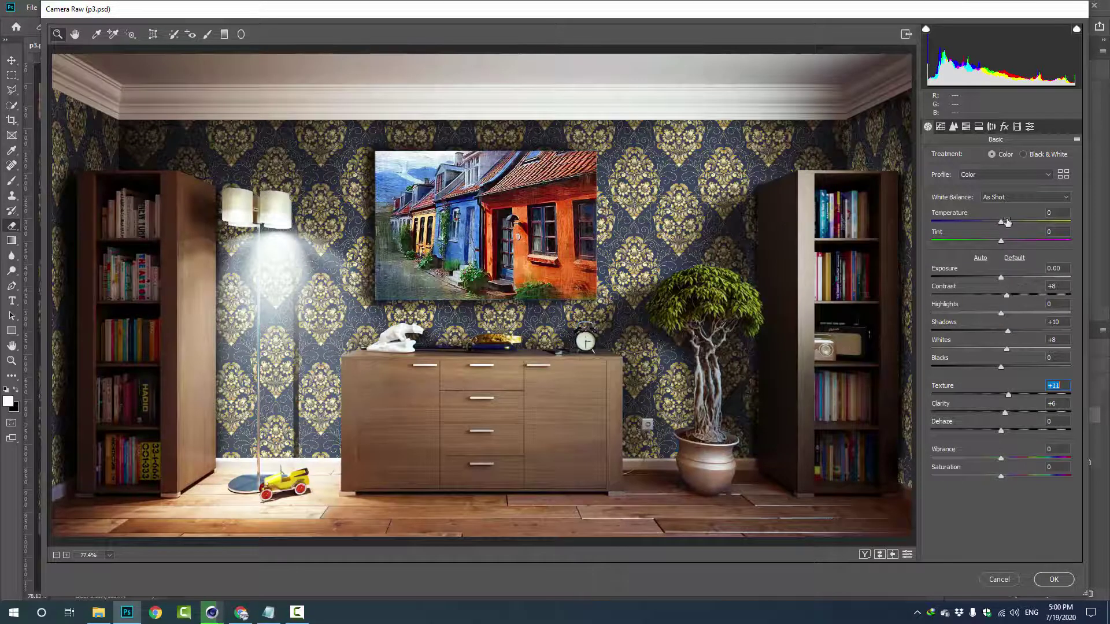
pyautogui.moveTo(1007, 222); pyautogui.dragTo(994, 229)
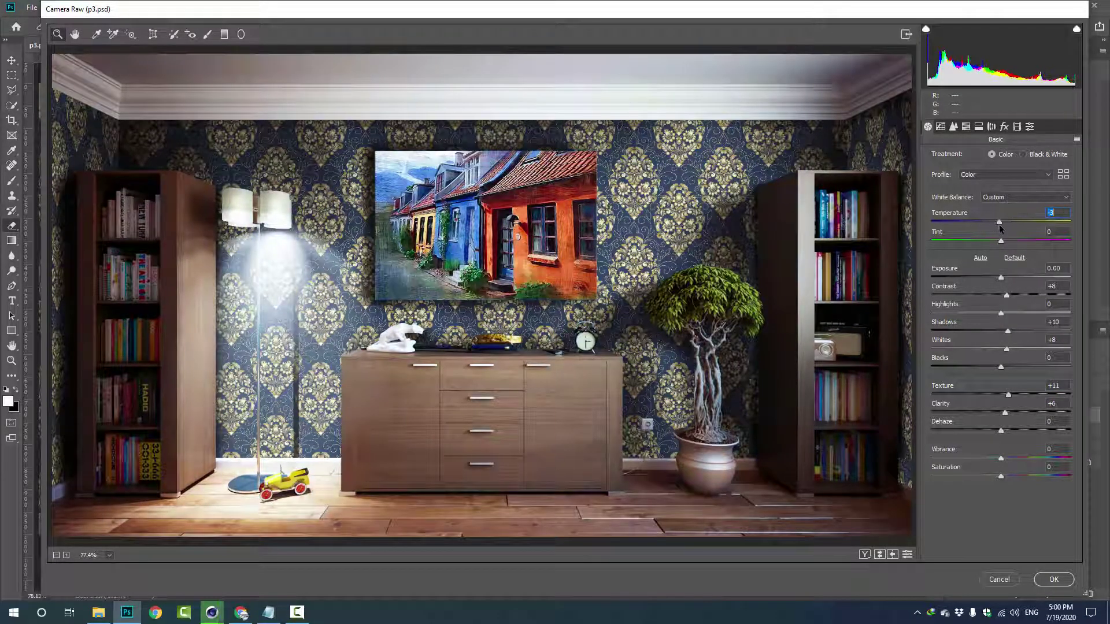
# Step: Brighten the curve's lights, fine-tune temperature, apply the grade, and save as p3.psd
pyautogui.click(953, 126)
pyautogui.click(940, 126)
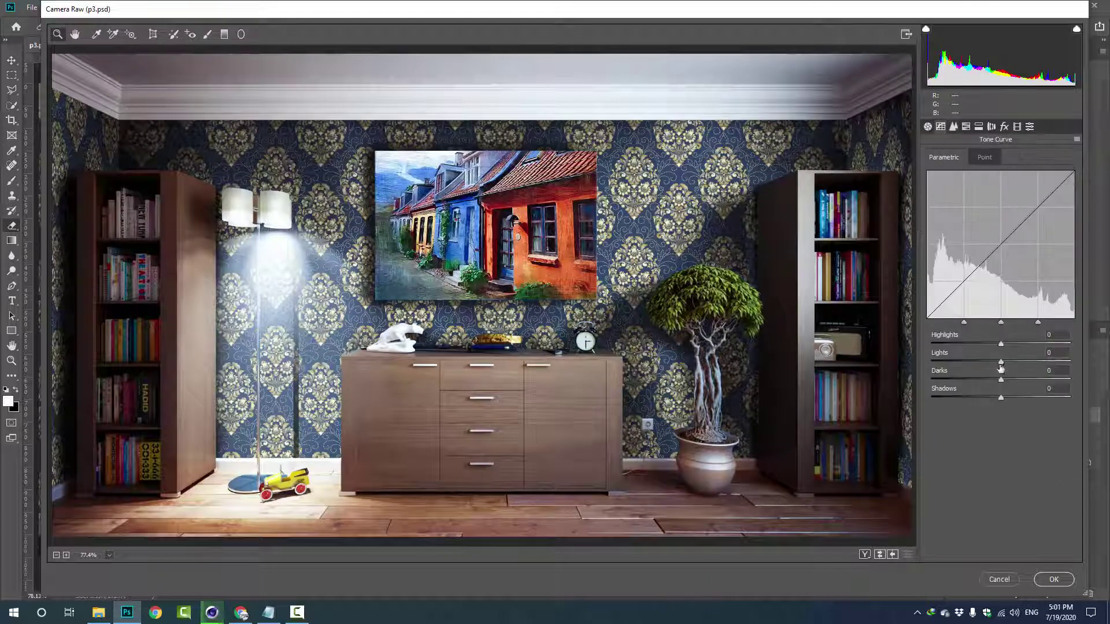
pyautogui.moveTo(1000, 362); pyautogui.dragTo(1004, 364)
pyautogui.click(928, 126)
pyautogui.moveTo(997, 222); pyautogui.dragTo(995, 227)
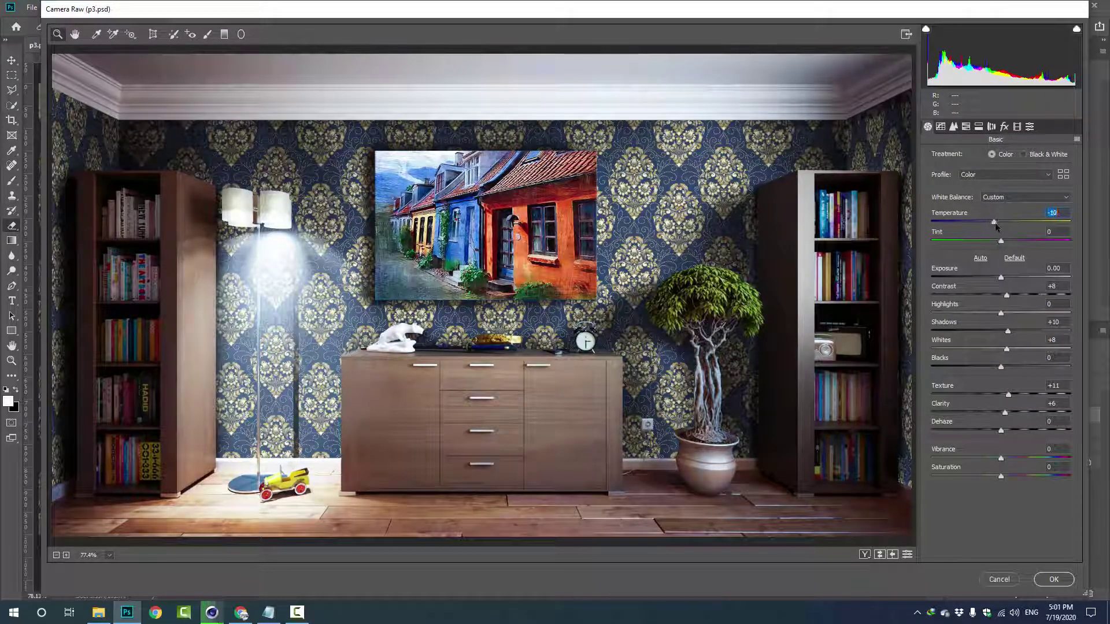
pyautogui.press('Return')
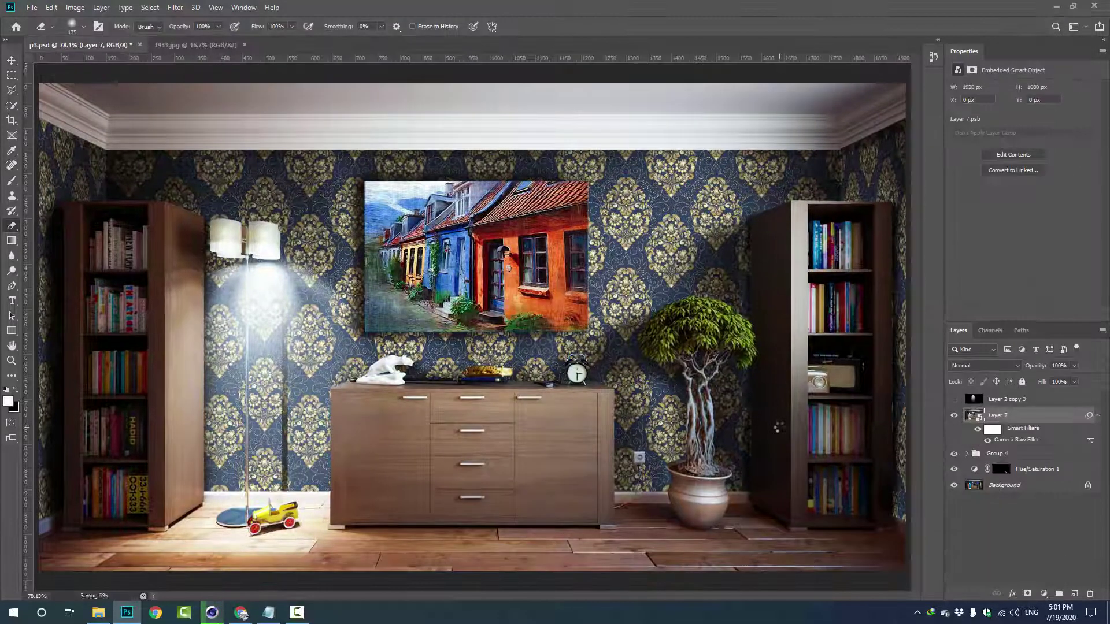
pyautogui.hotkey('ctrl', 'shift', 's')
pyautogui.press('Return')
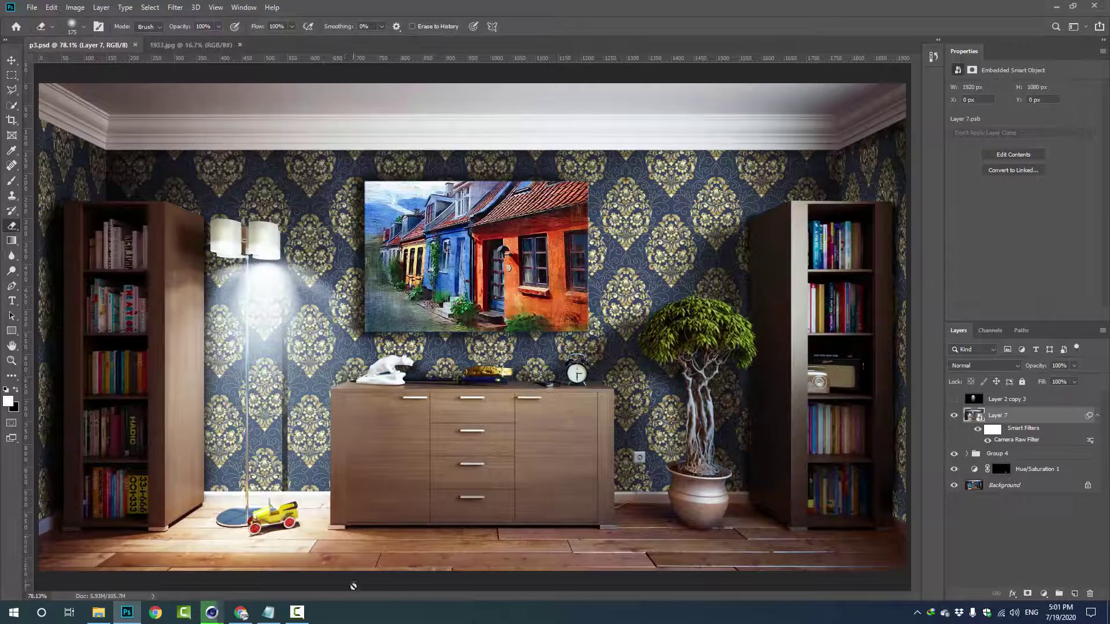